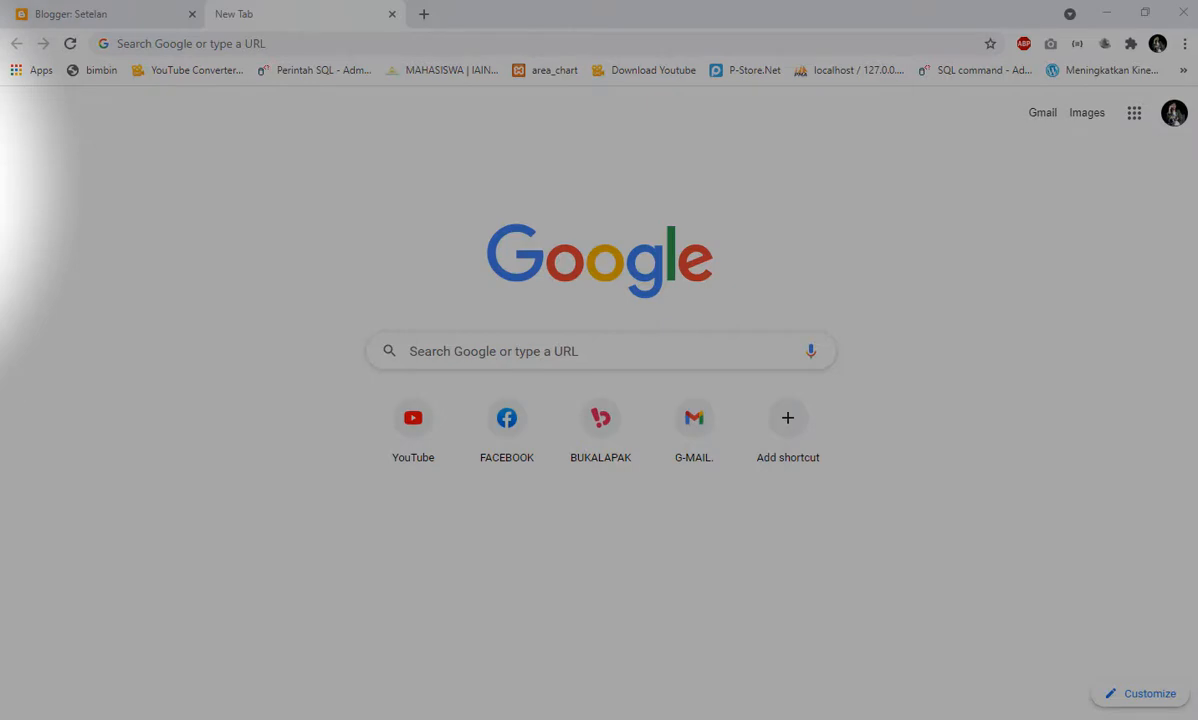
- Go to wordpress.com and reload the page until the site loads
click(237, 44)
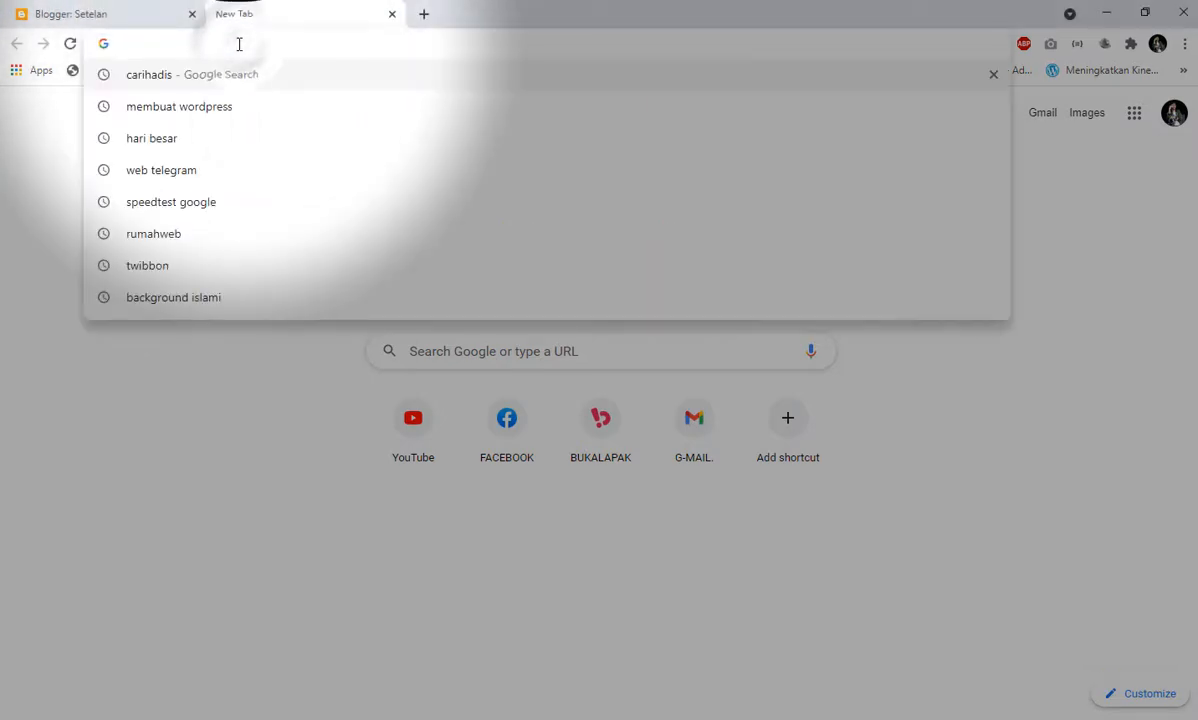
text(word)
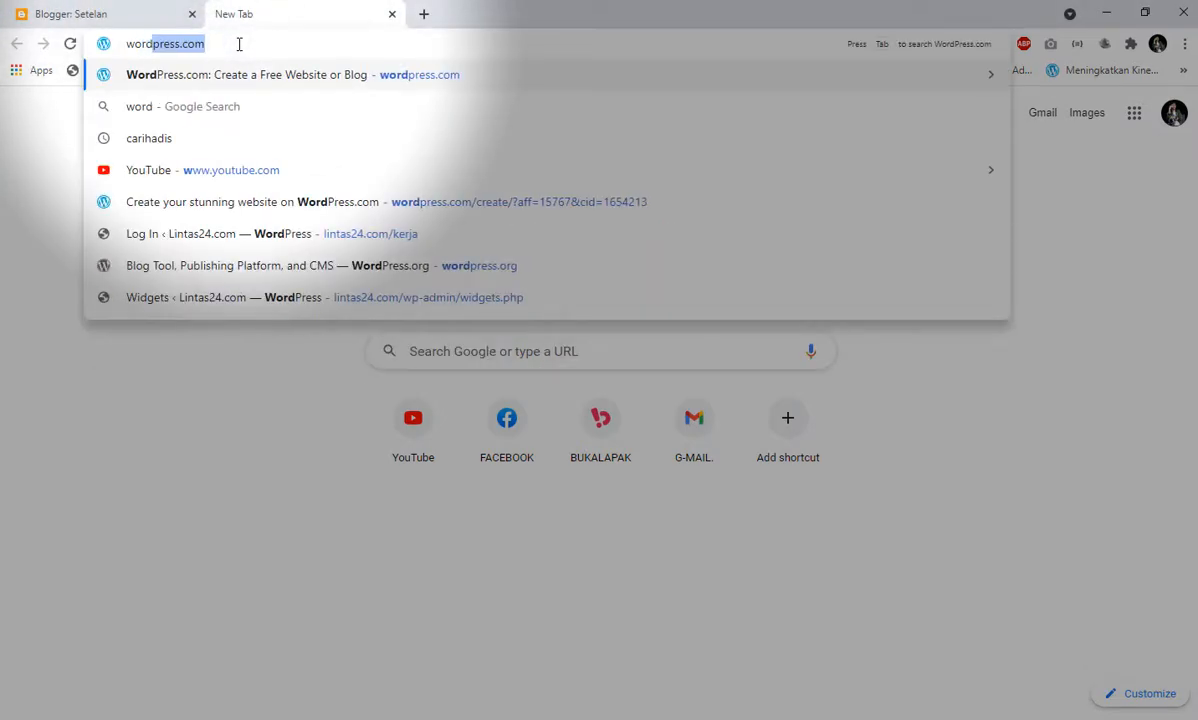
text(p)
key(Return)
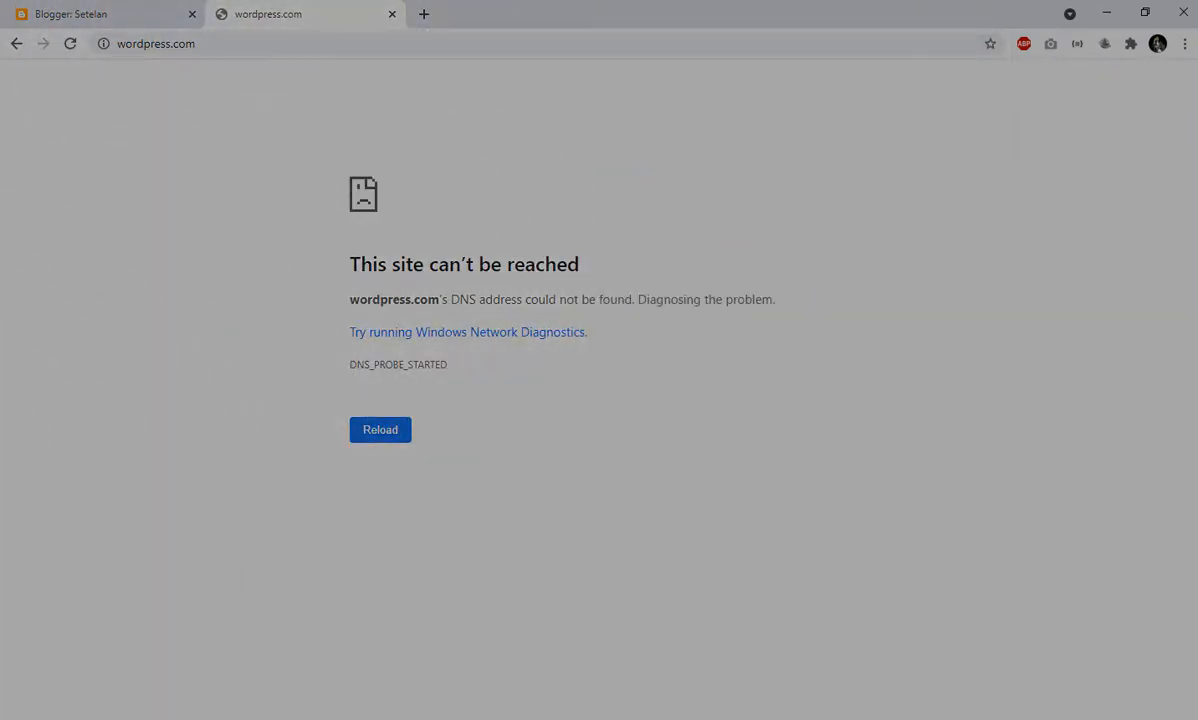
click(71, 45)
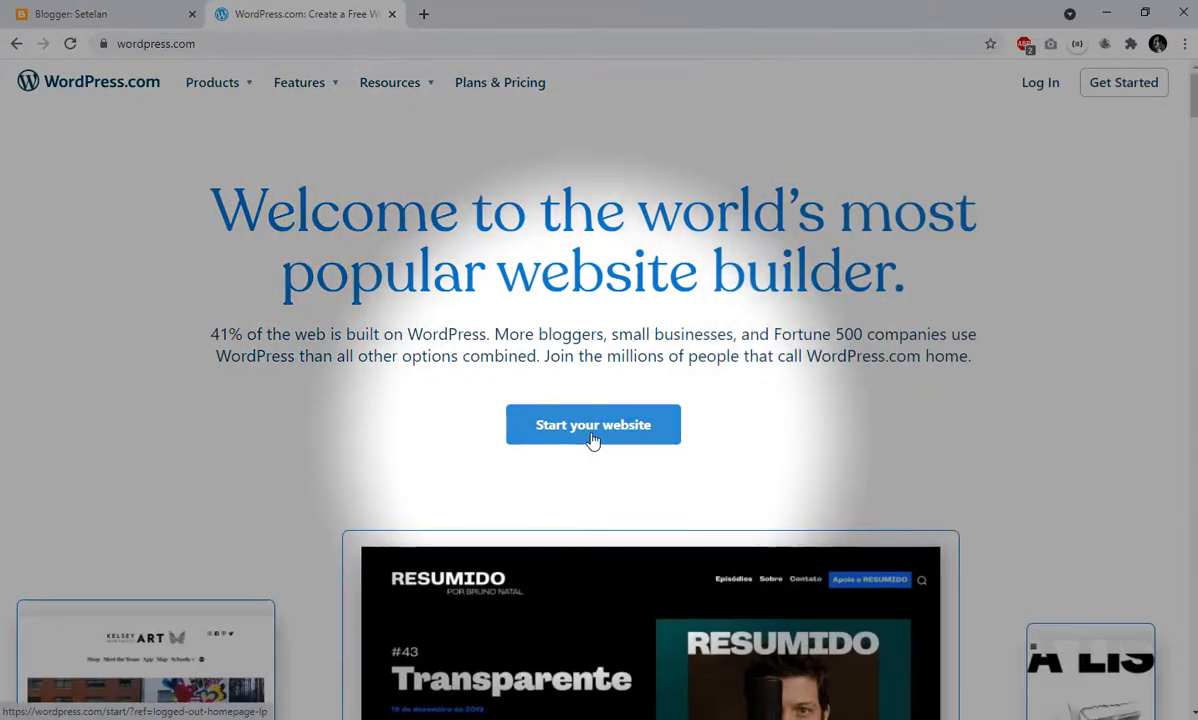
- Start a new website and create the WordPress.com account by continuing with an existing Google account
click(593, 440)
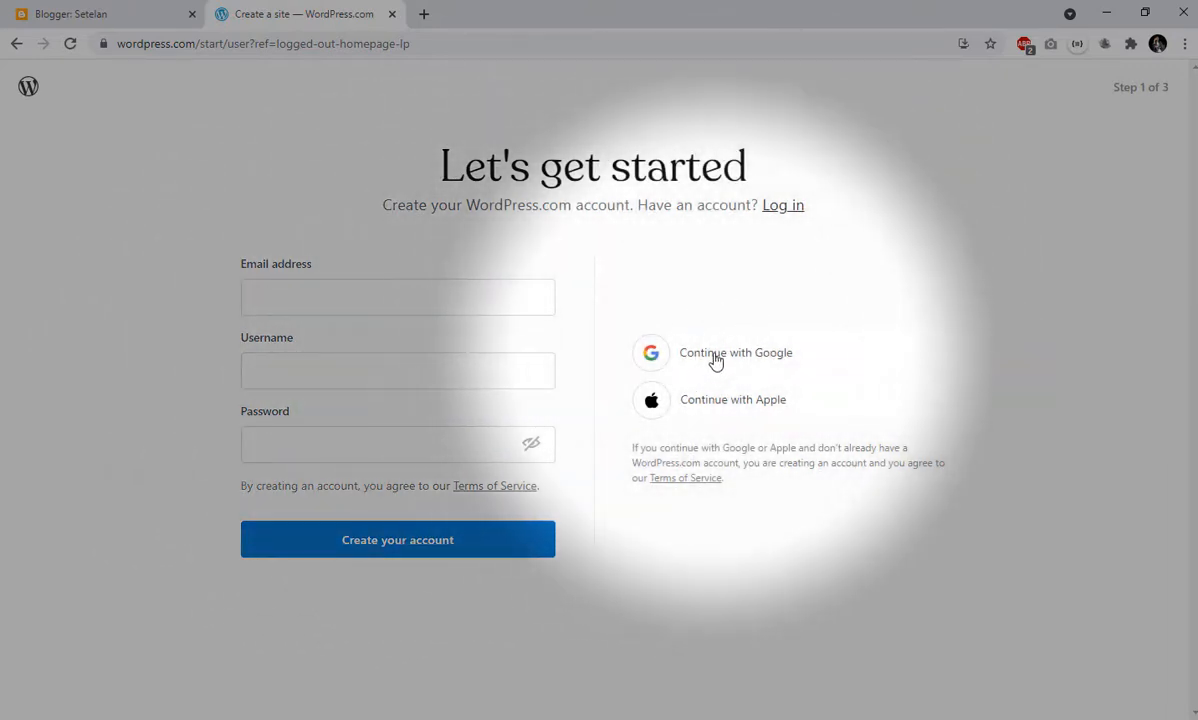
click(715, 358)
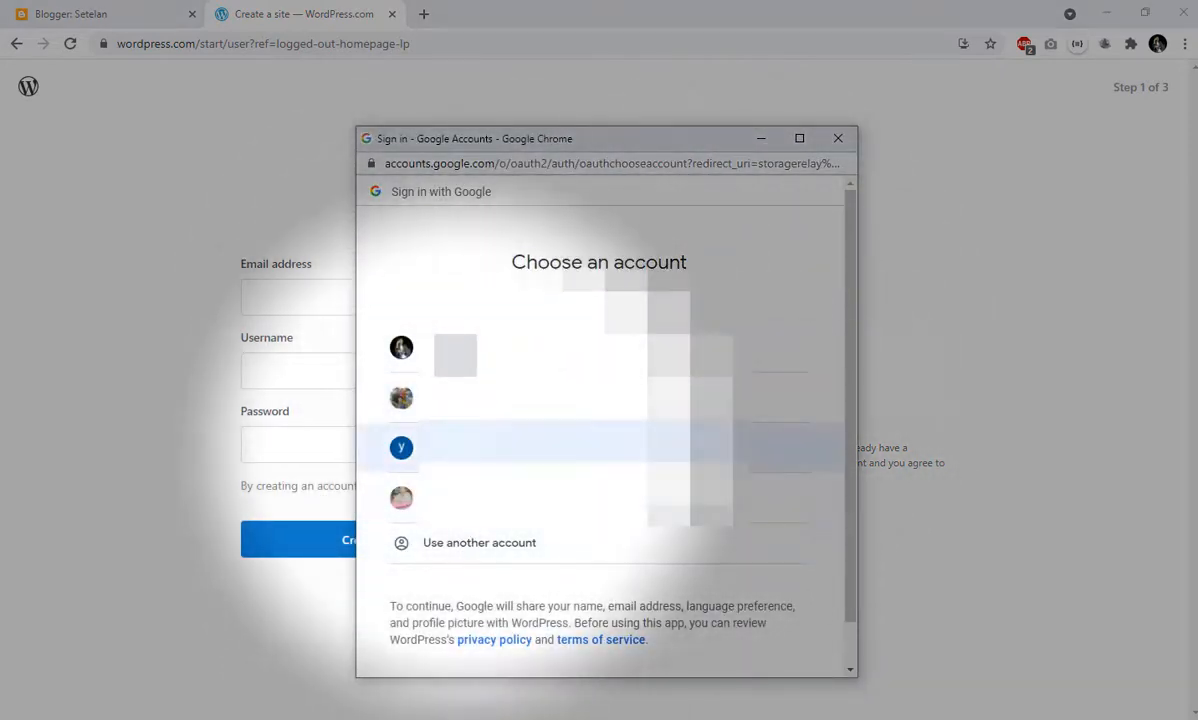
click(420, 440)
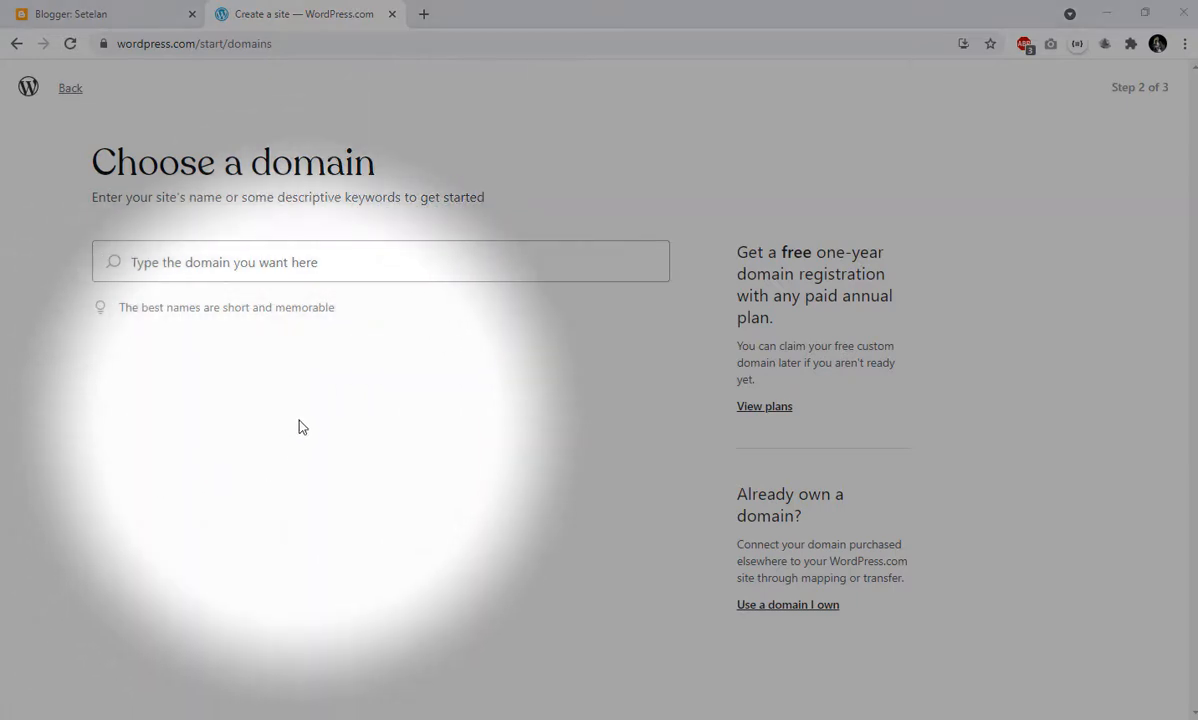
- Search for available site domains with the keyword "macro-photografi"
click(287, 261)
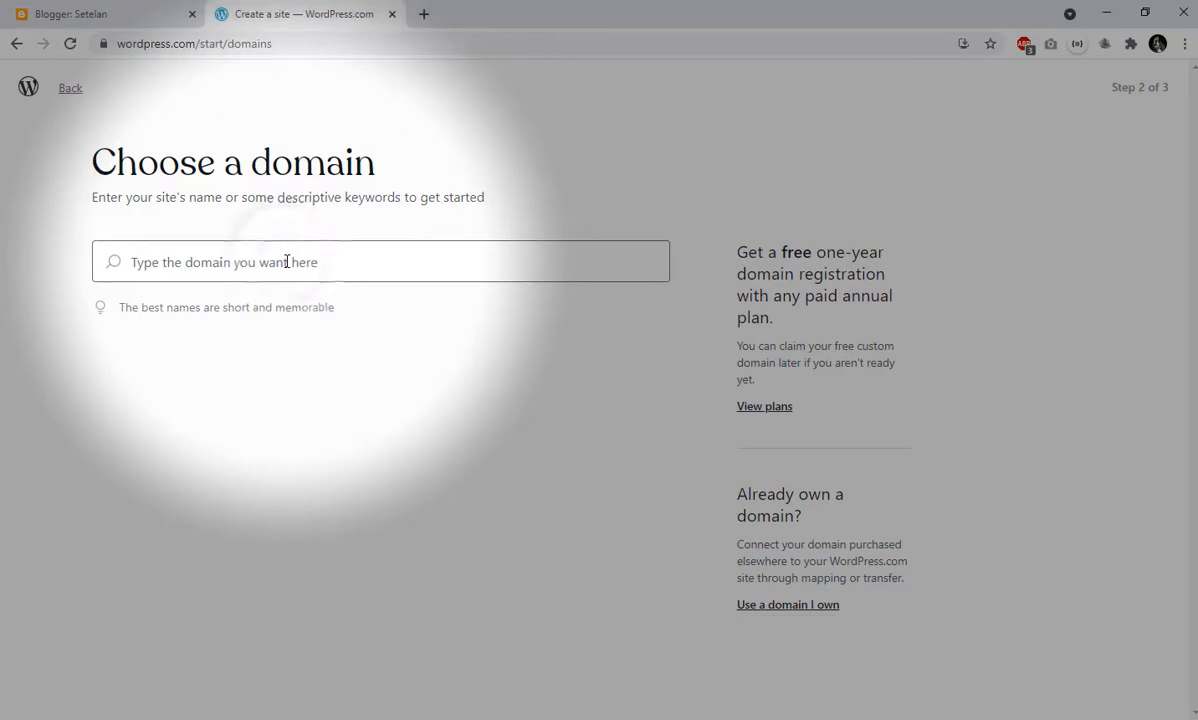
text(macr)
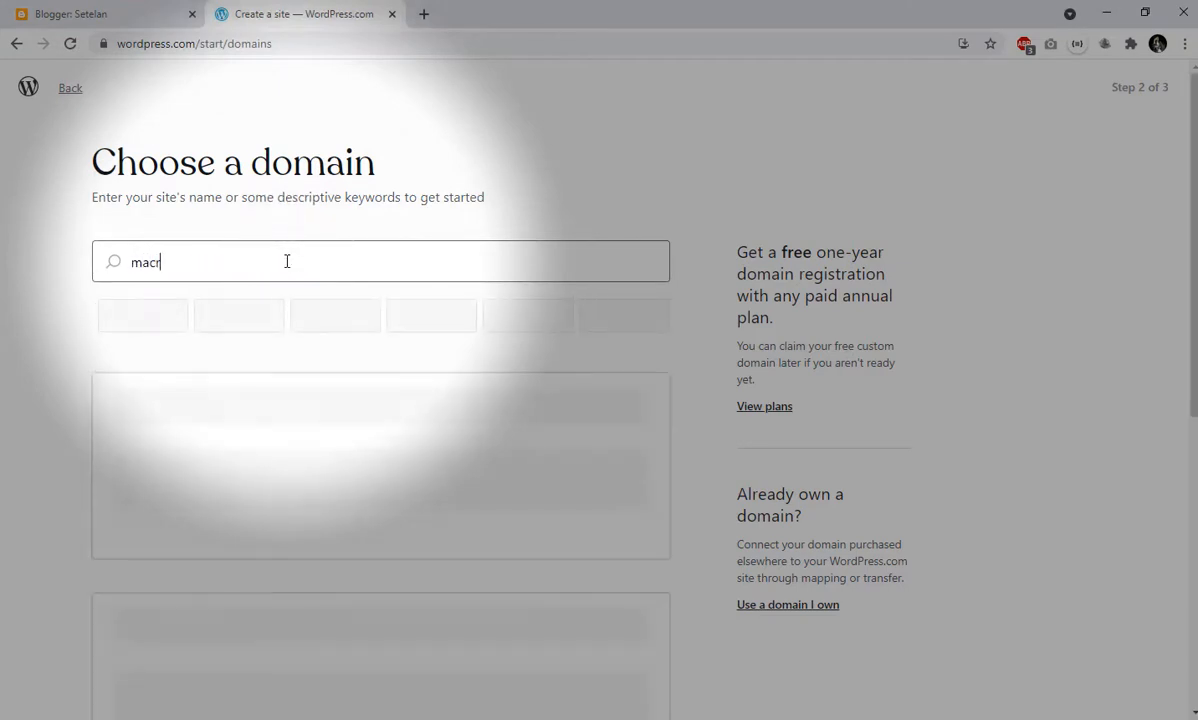
text(o-p)
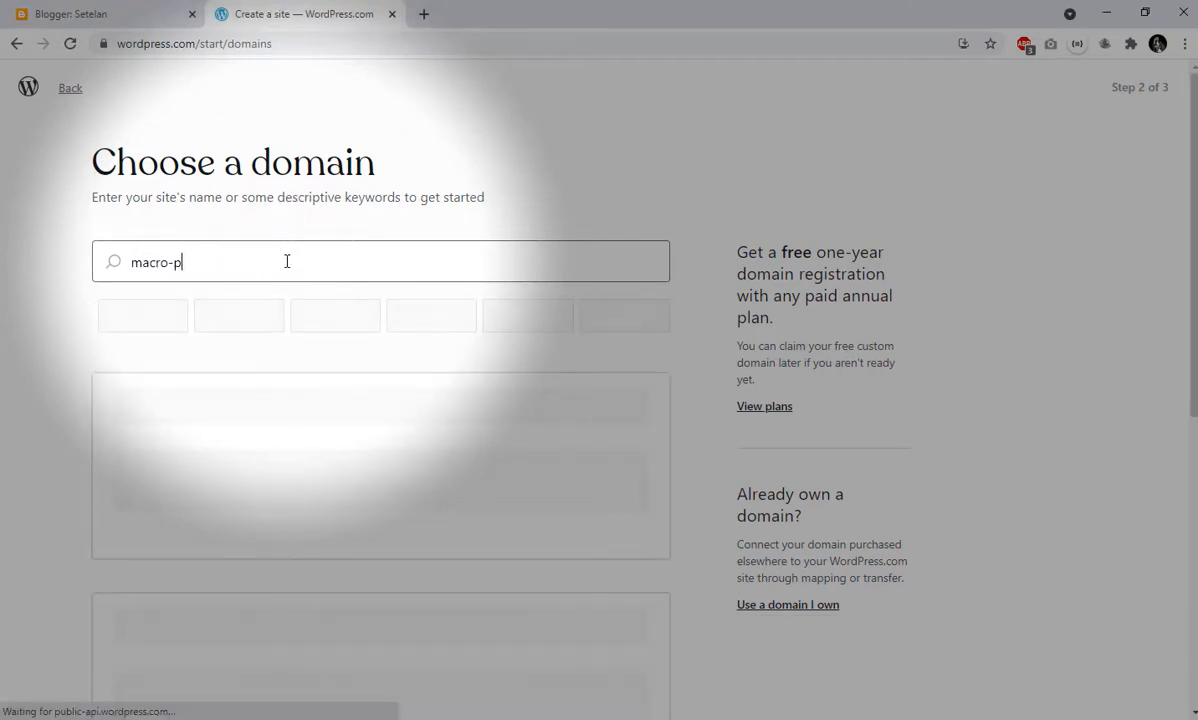
text(hotografi)
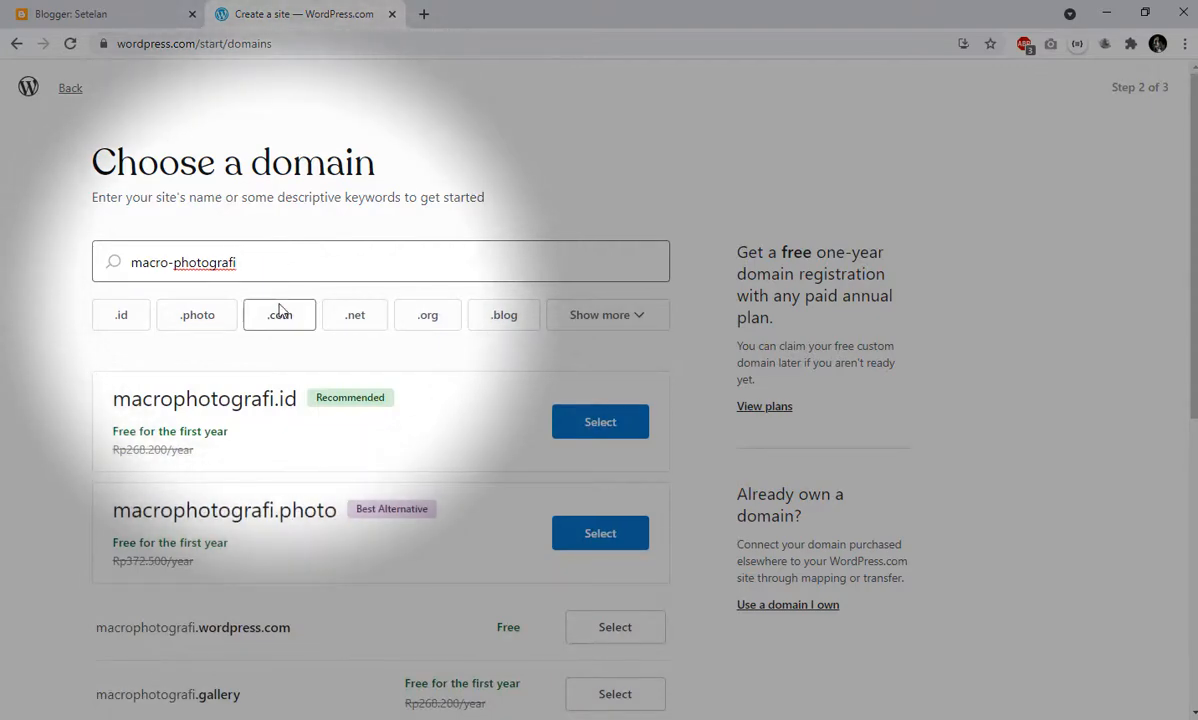
- Filter the domain suggestions by the .com extension, and remove that filter again
scroll(280, 320, down, 1)
scroll(279, 321, down, 2)
scroll(267, 321, up, 3)
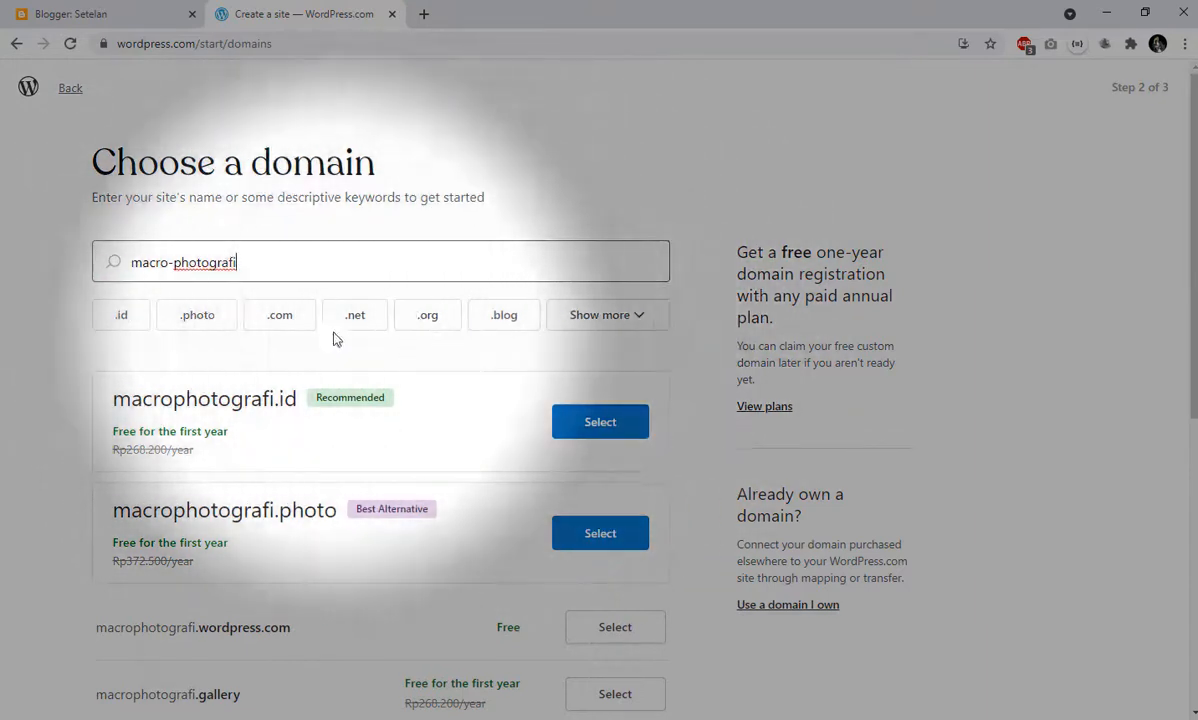
click(280, 320)
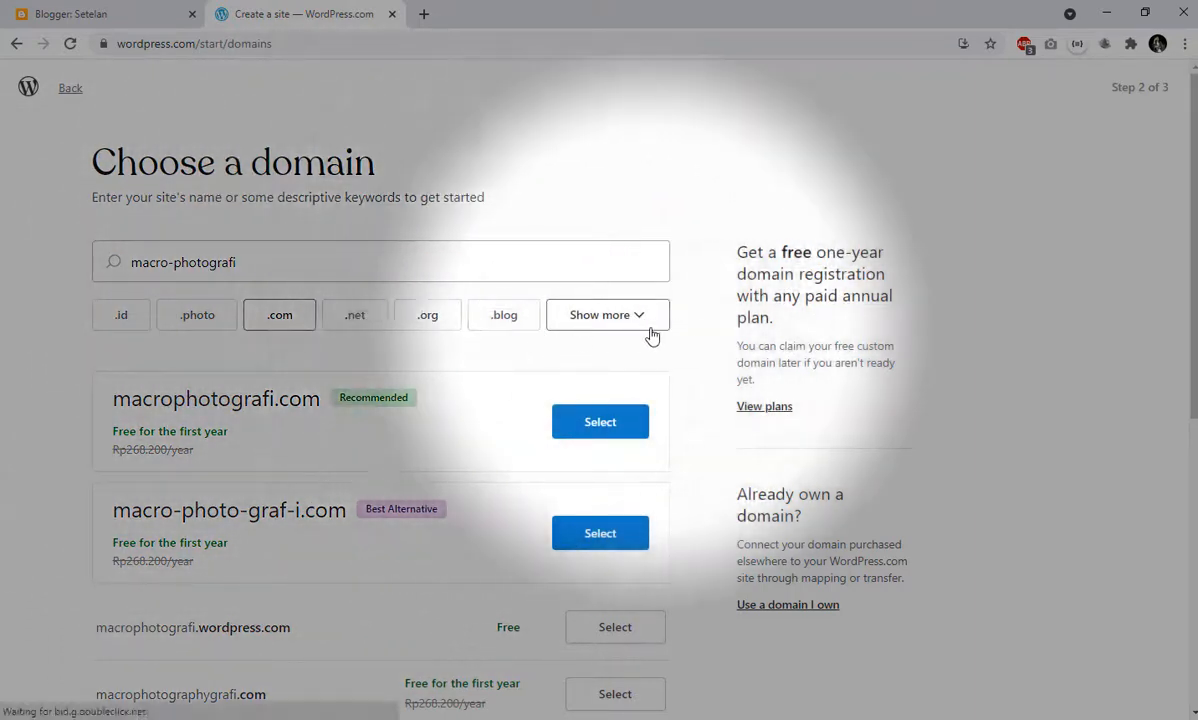
click(640, 322)
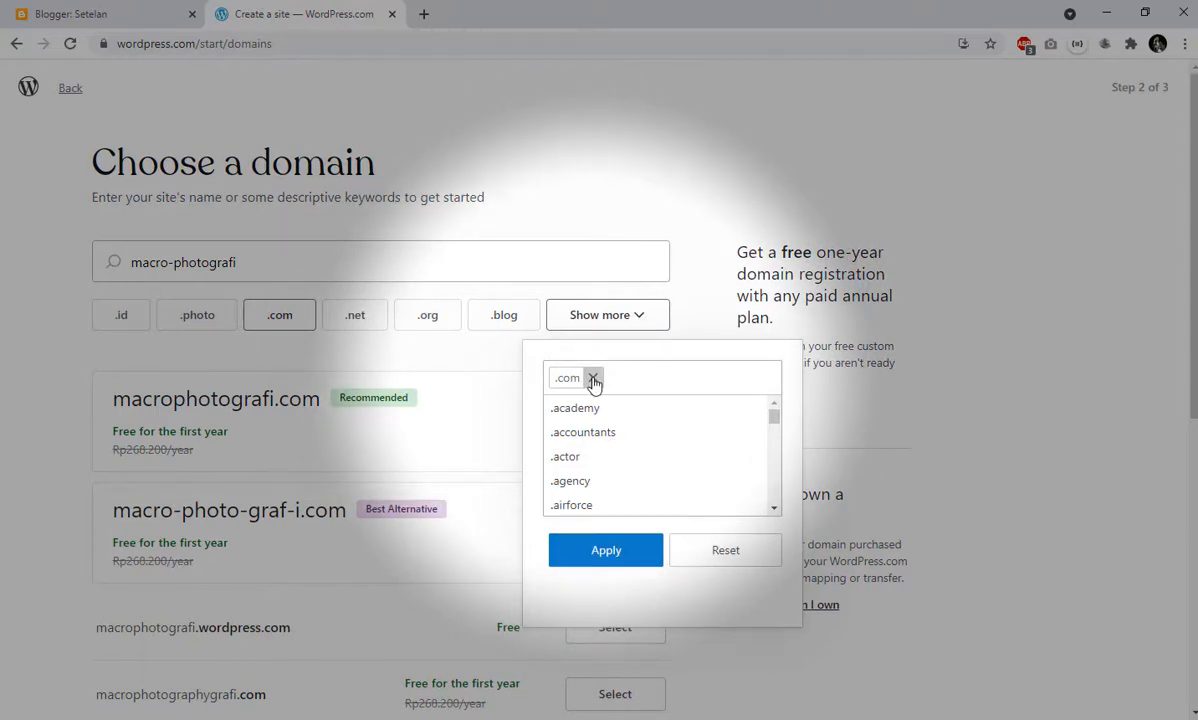
click(593, 380)
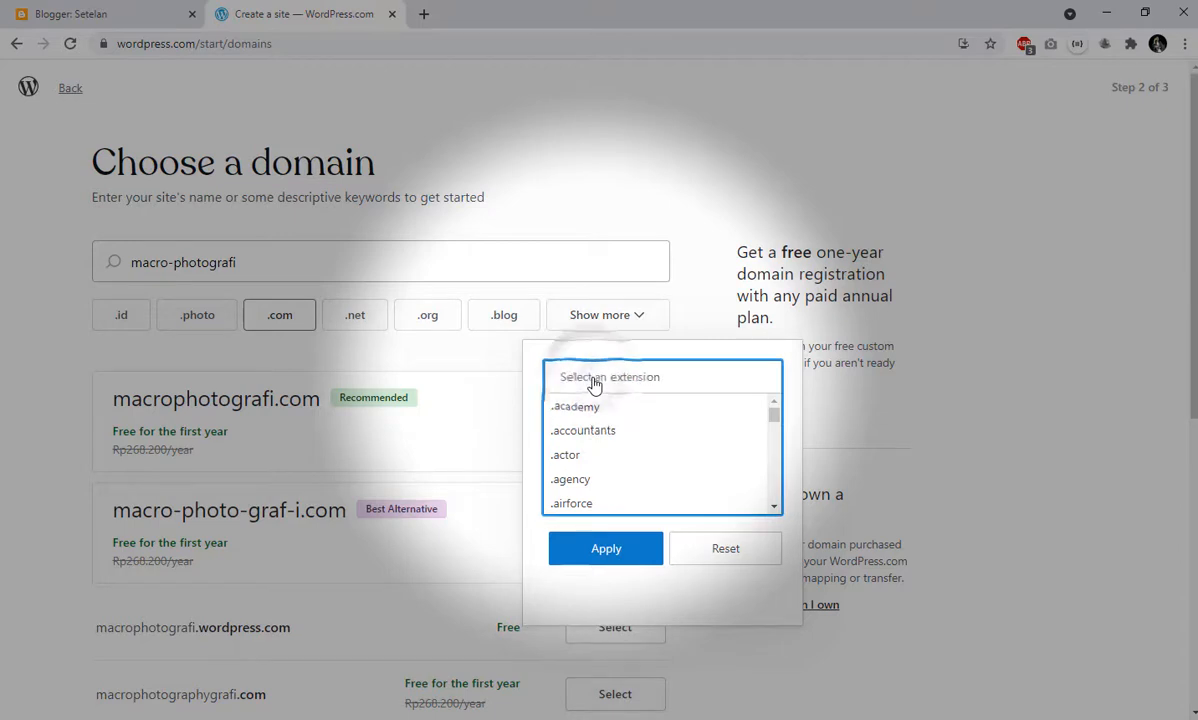
click(605, 549)
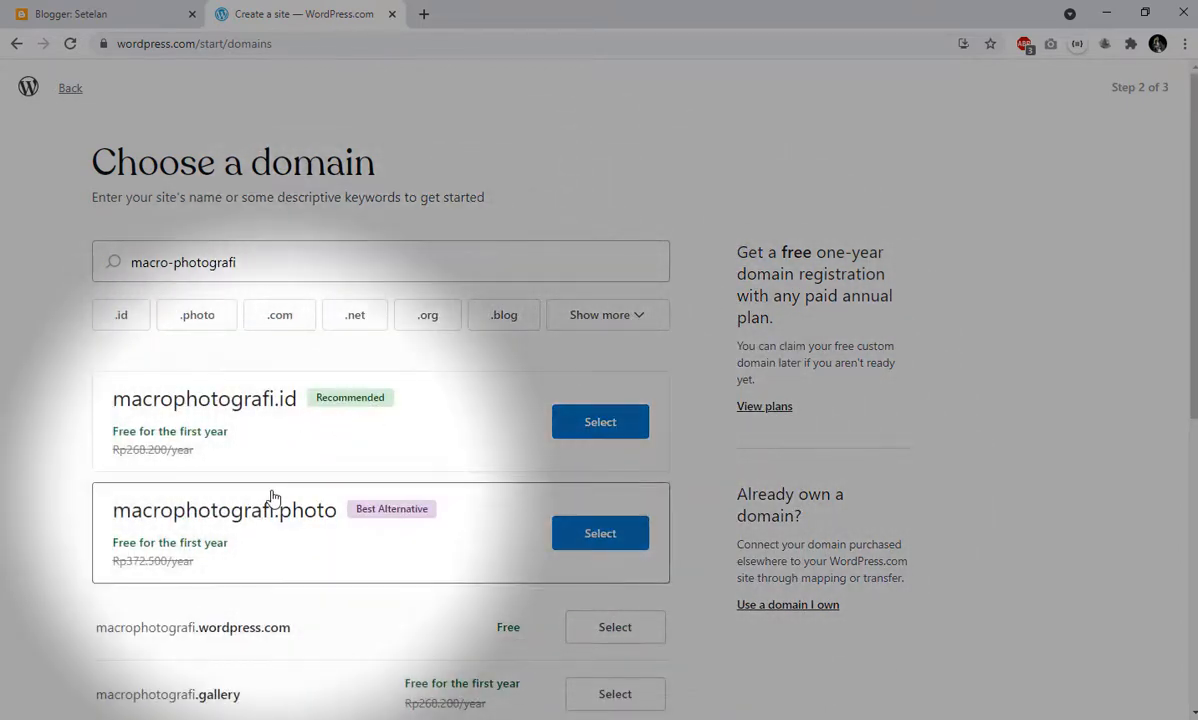
- Choose the free address macrophotografi.wordpress.com from the domain suggestions
scroll(271, 497, down, 3)
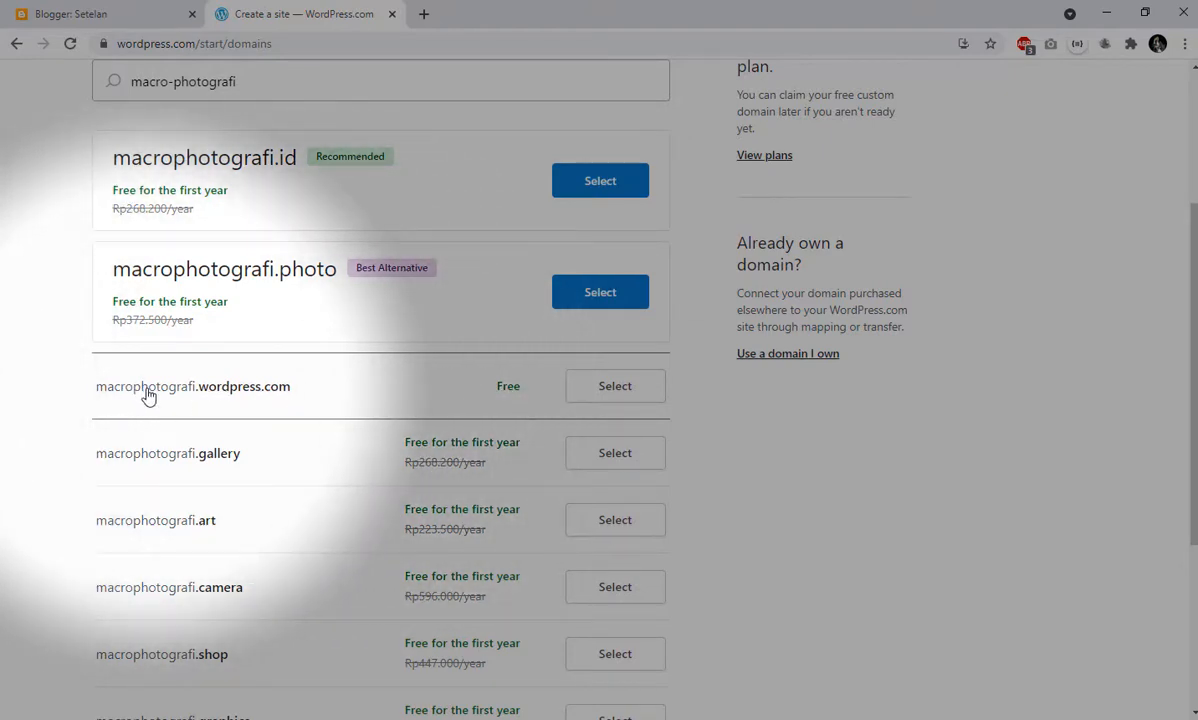
scroll(148, 397, down, 3)
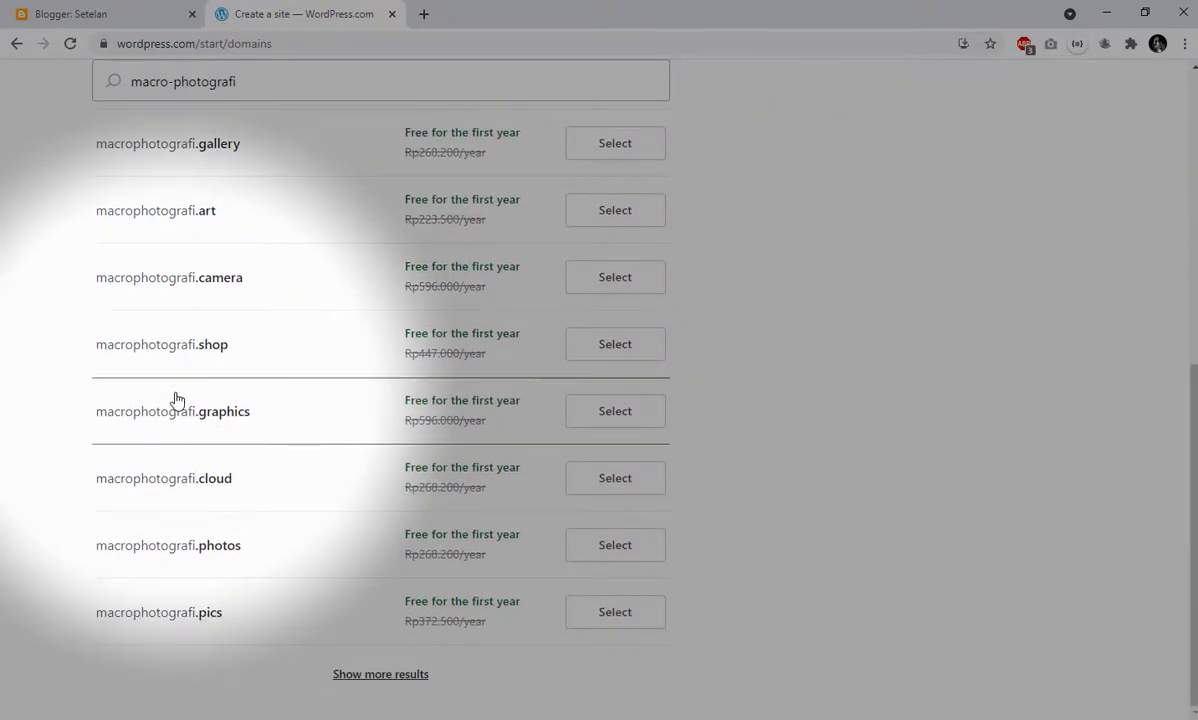
scroll(175, 400, up, 3)
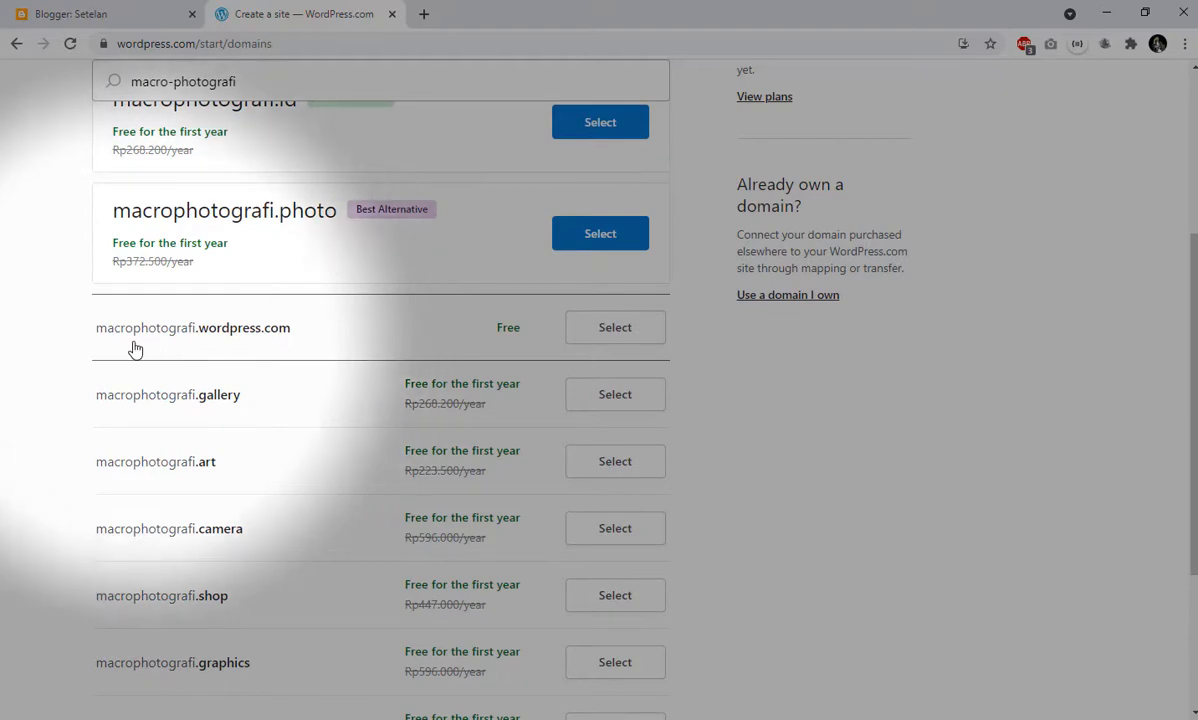
scroll(152, 289, up, 2)
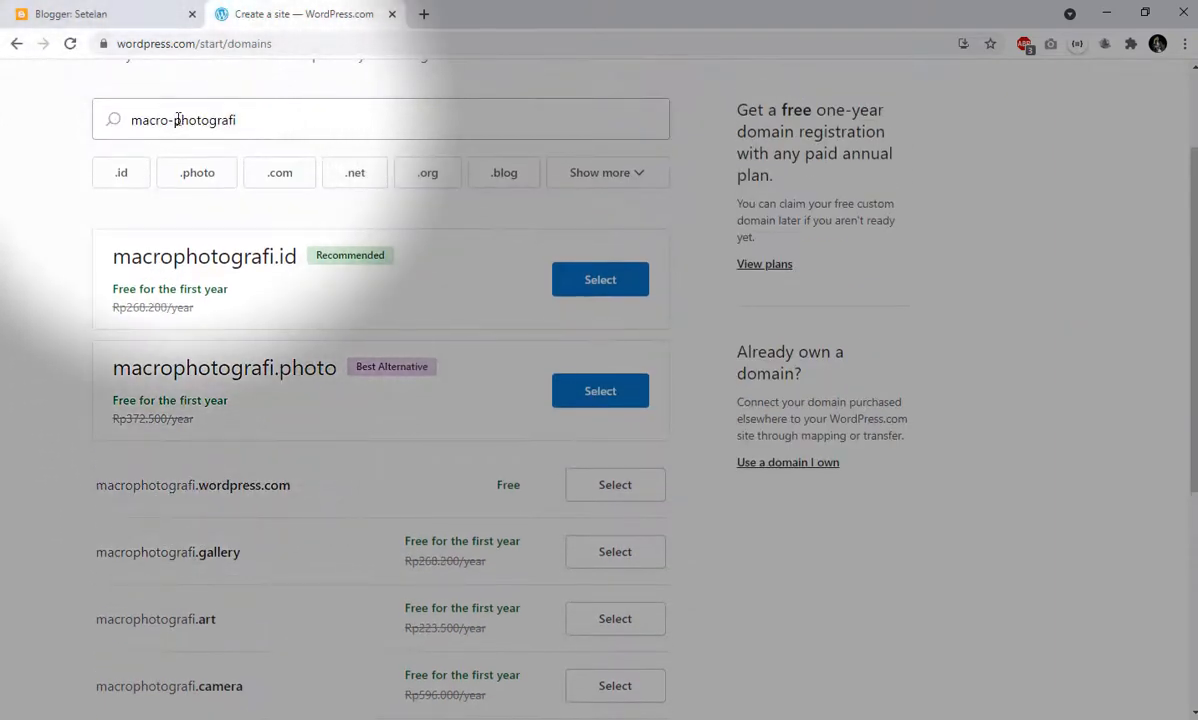
scroll(150, 500, down, 1)
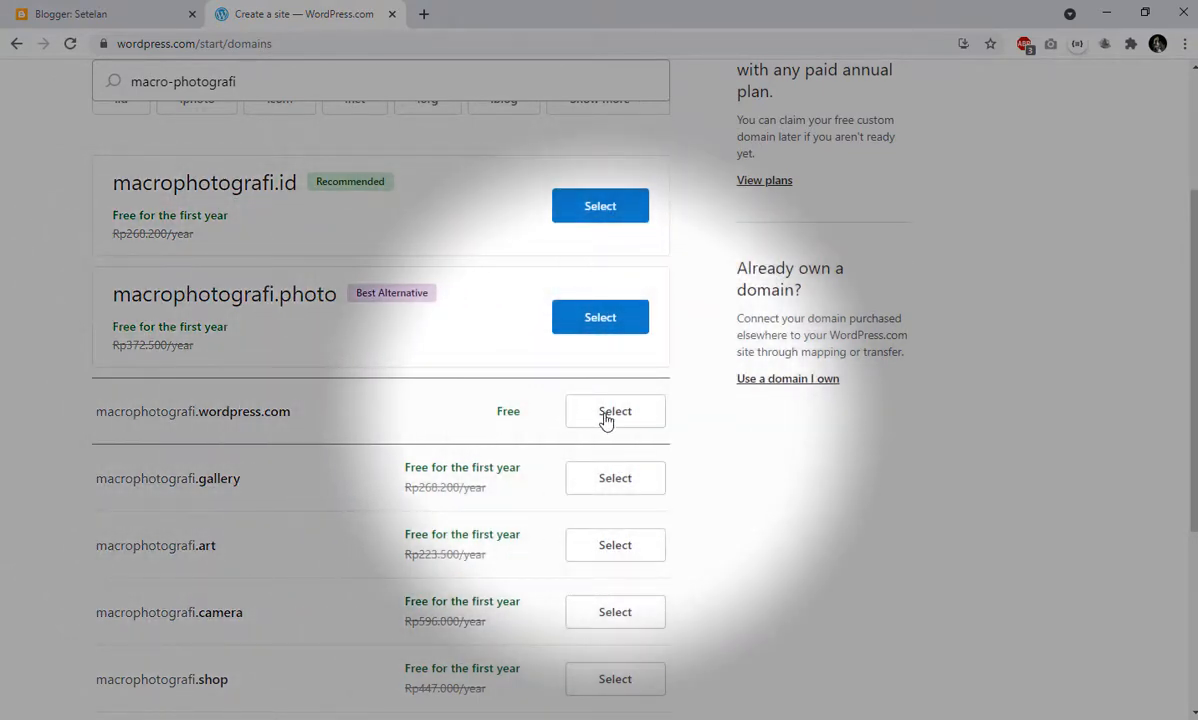
click(605, 414)
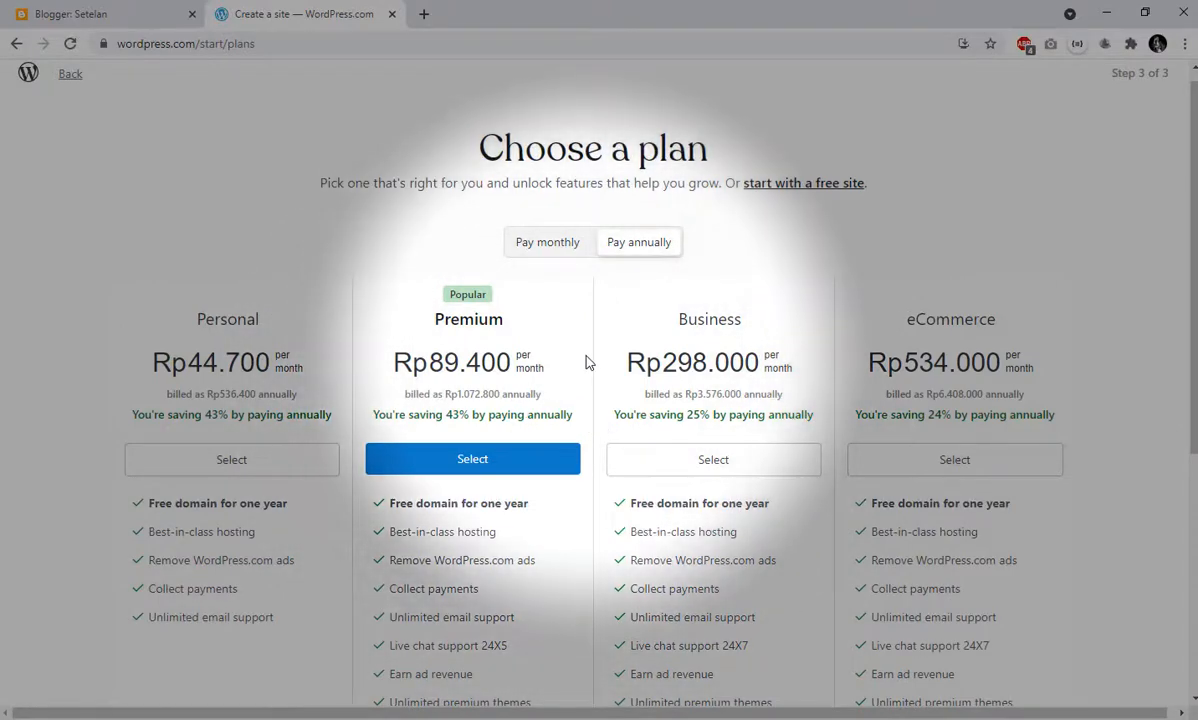
- Look over the features of the paid plans and choose to start with a free site instead
scroll(586, 362, down, 4)
scroll(587, 359, up, 2)
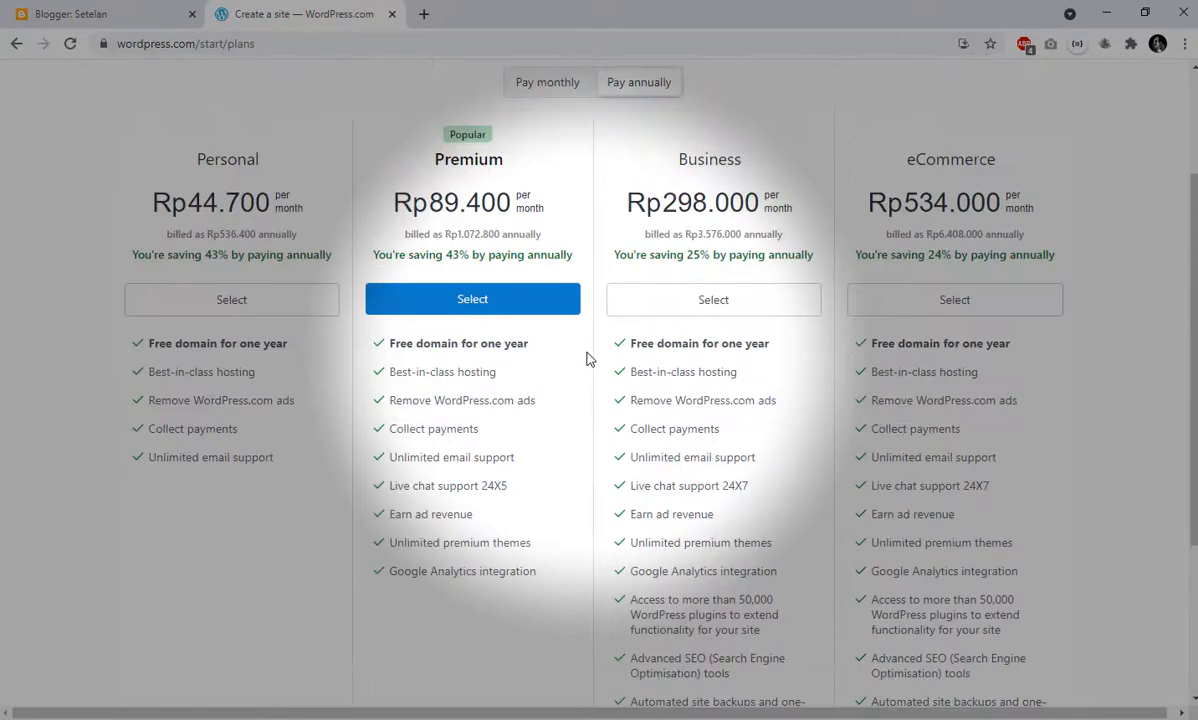
scroll(587, 359, up, 2)
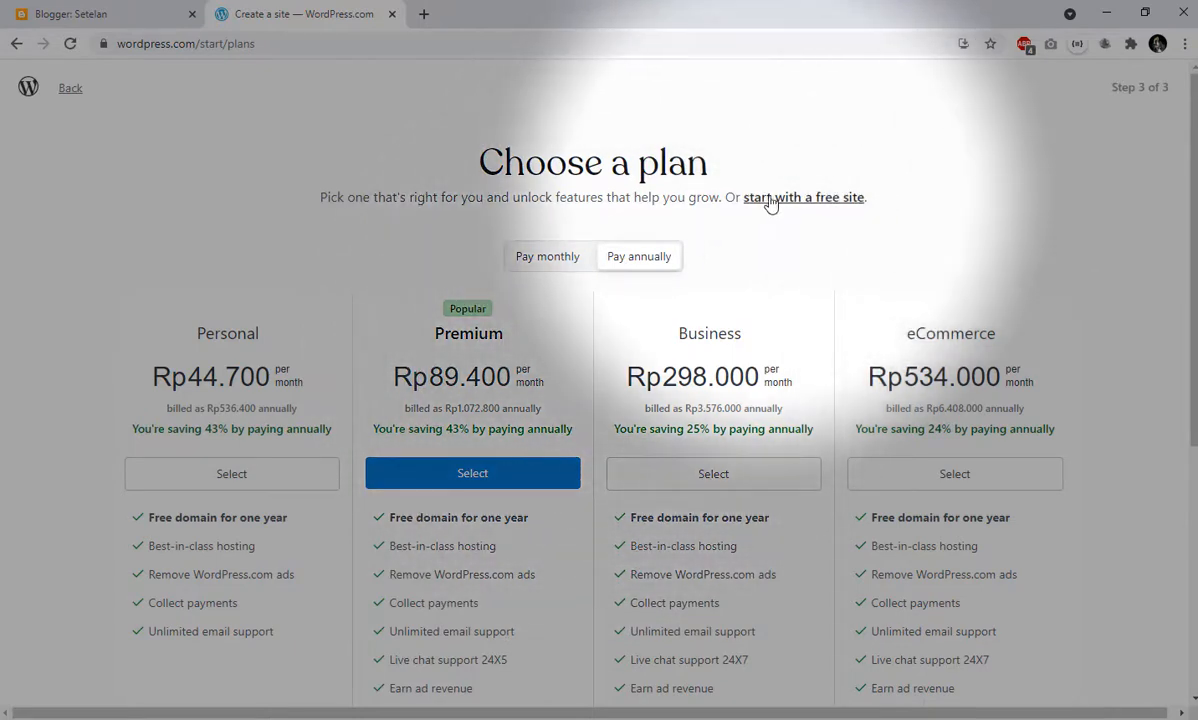
scroll(285, 366, down, 2)
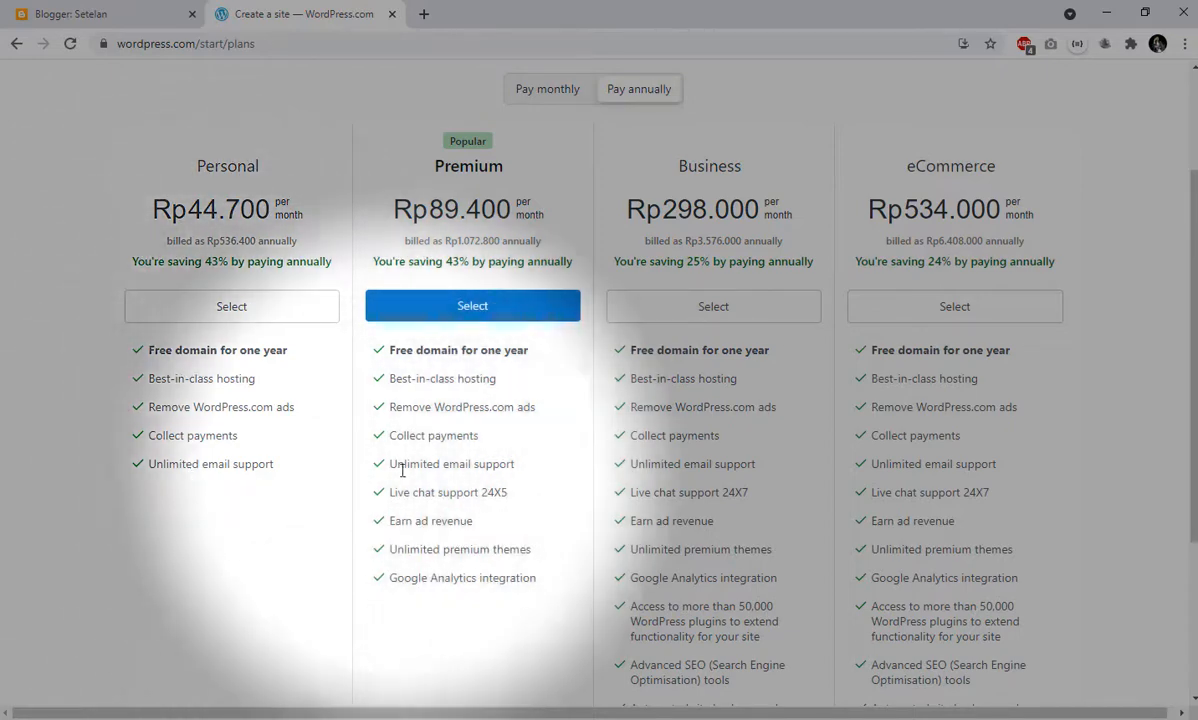
scroll(440, 466, down, 1)
scroll(455, 465, down, 1)
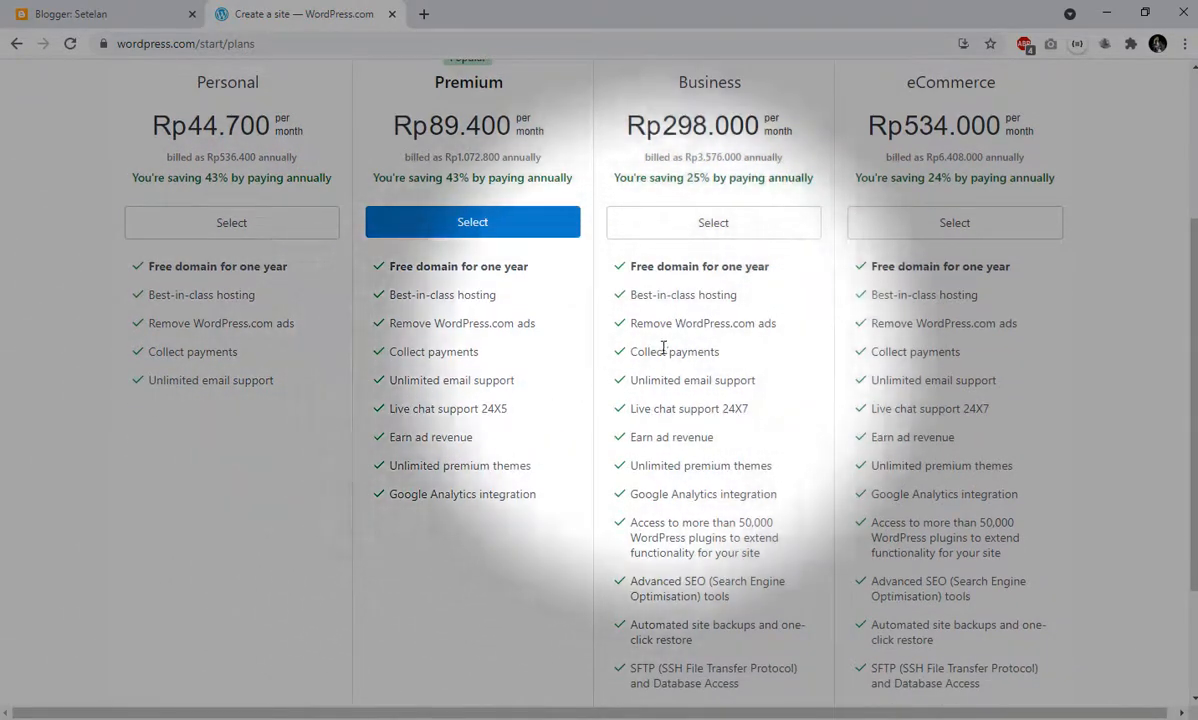
scroll(885, 470, down, 3)
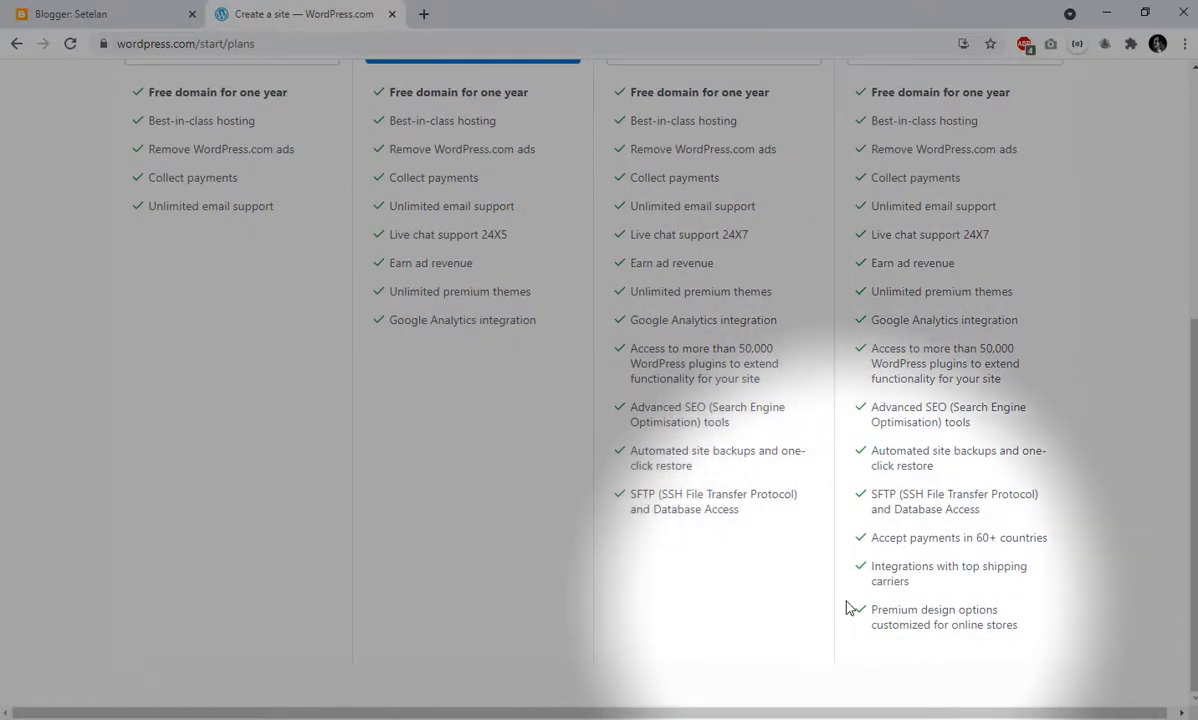
scroll(848, 605, up, 7)
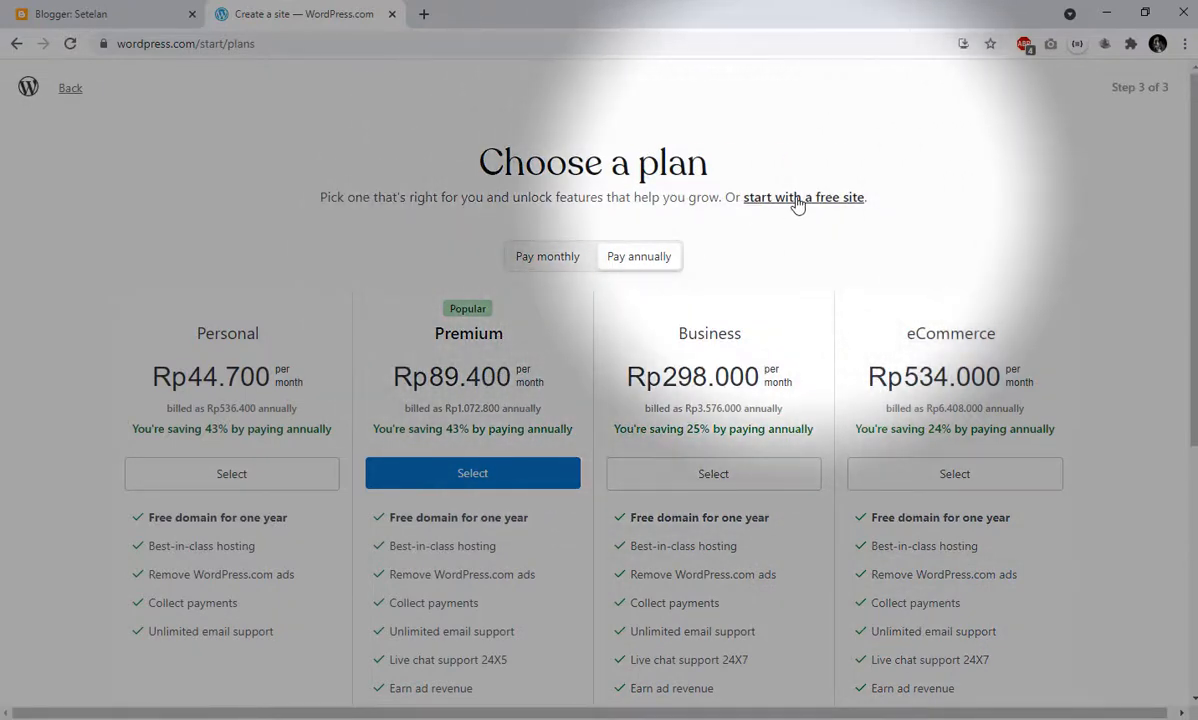
click(798, 198)
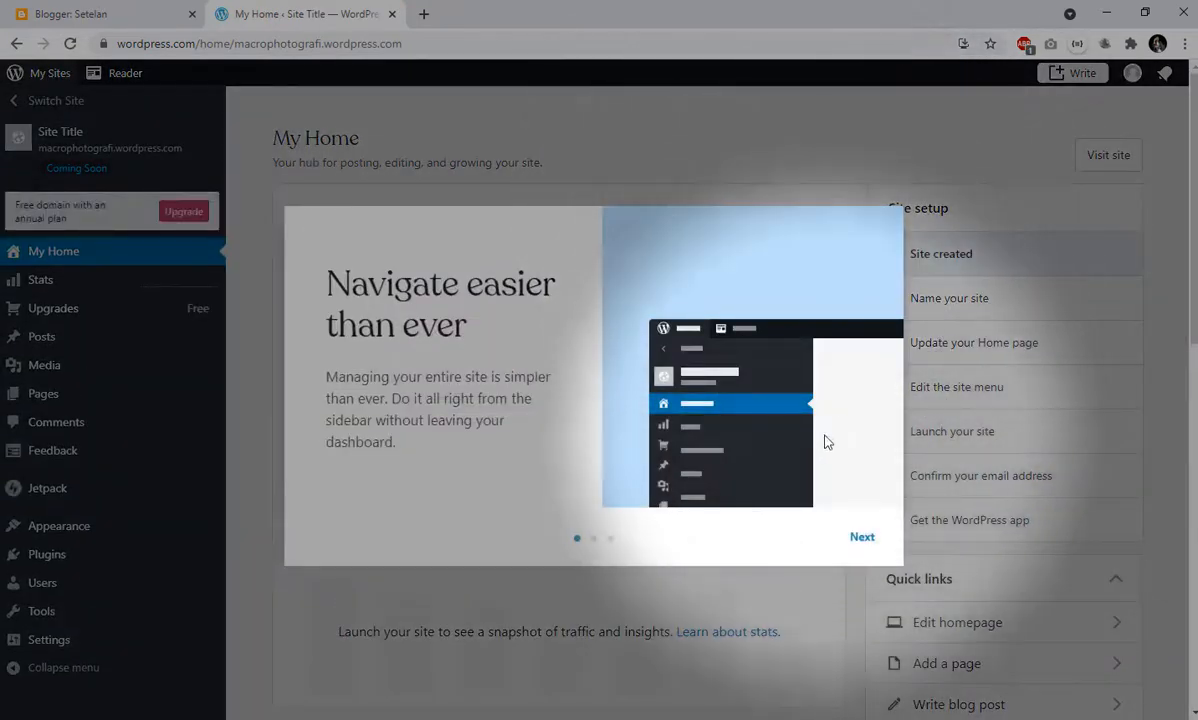
- Go through the introductory tour on the new site's dashboard and finish it
click(858, 541)
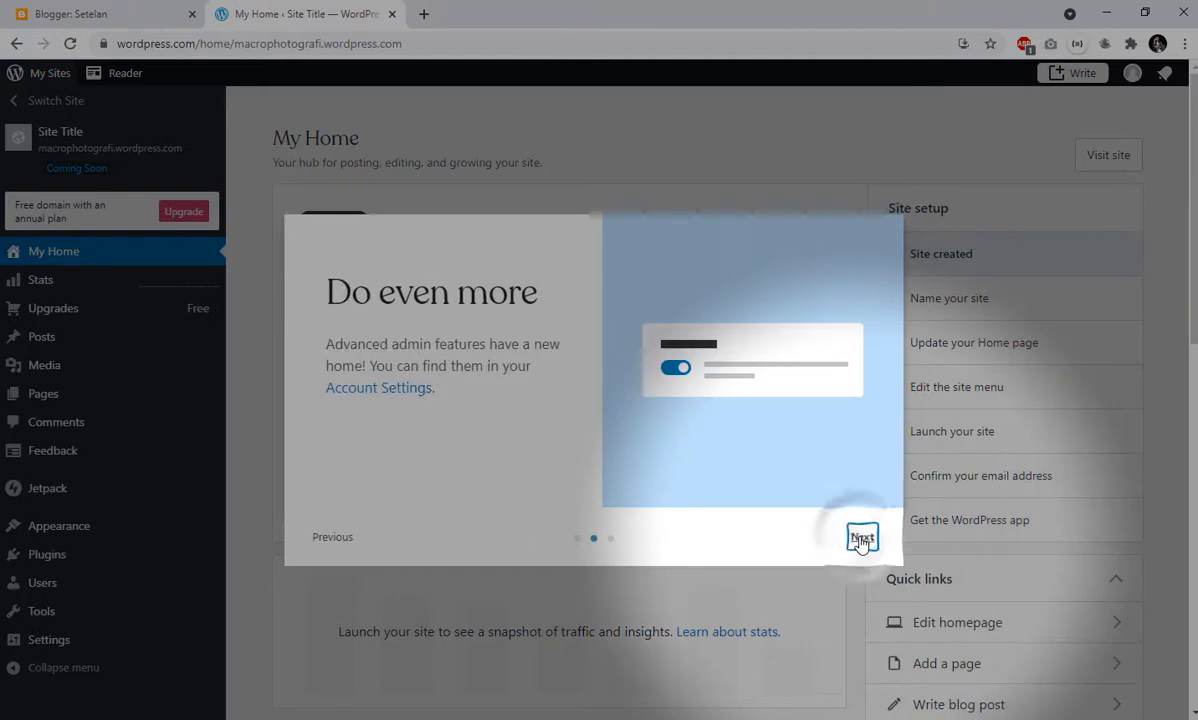
click(859, 540)
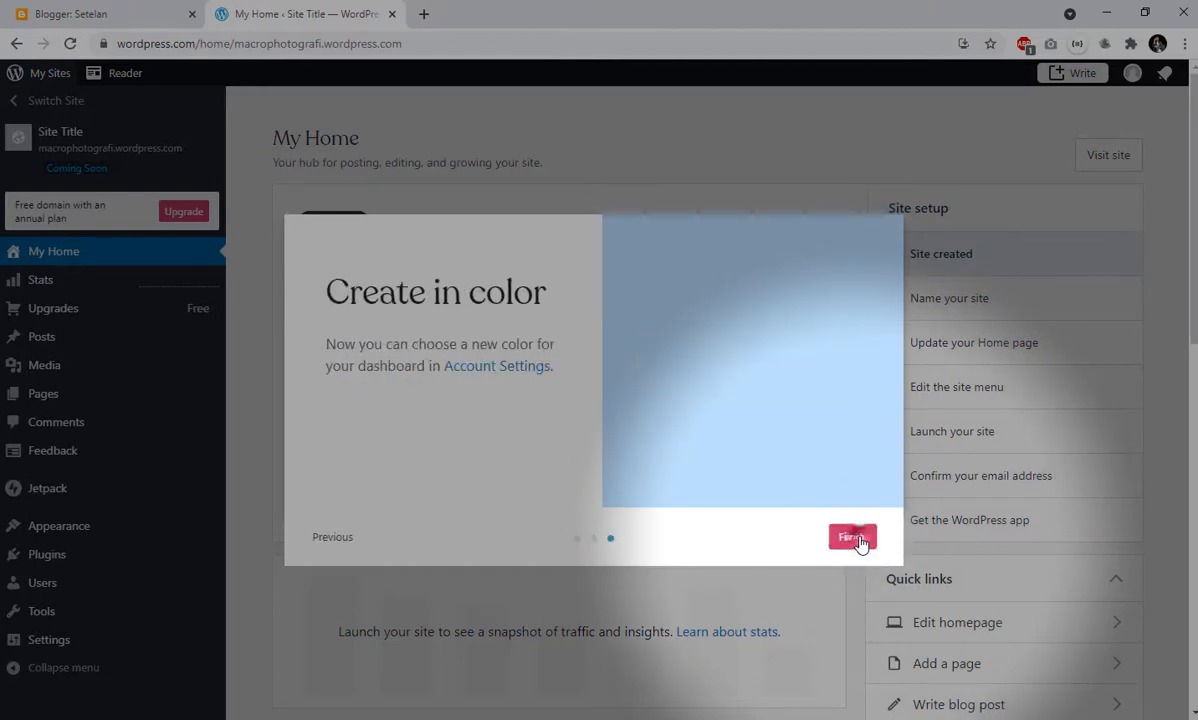
click(855, 539)
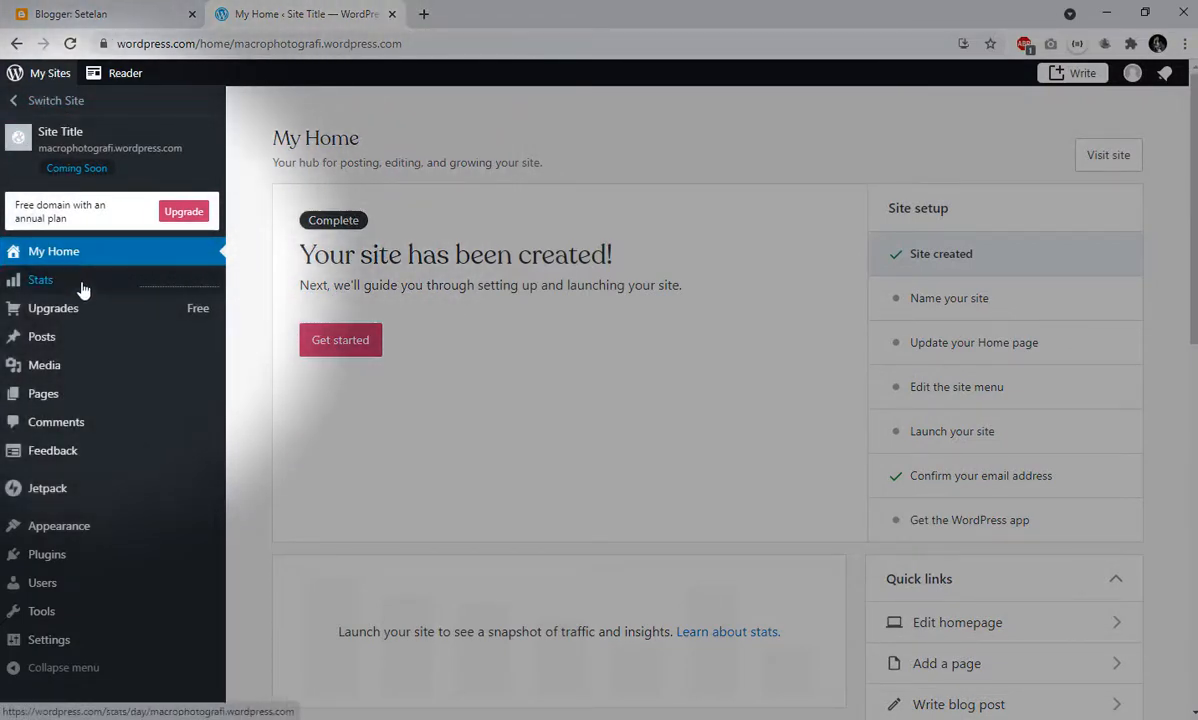
mouse_move(78, 303)
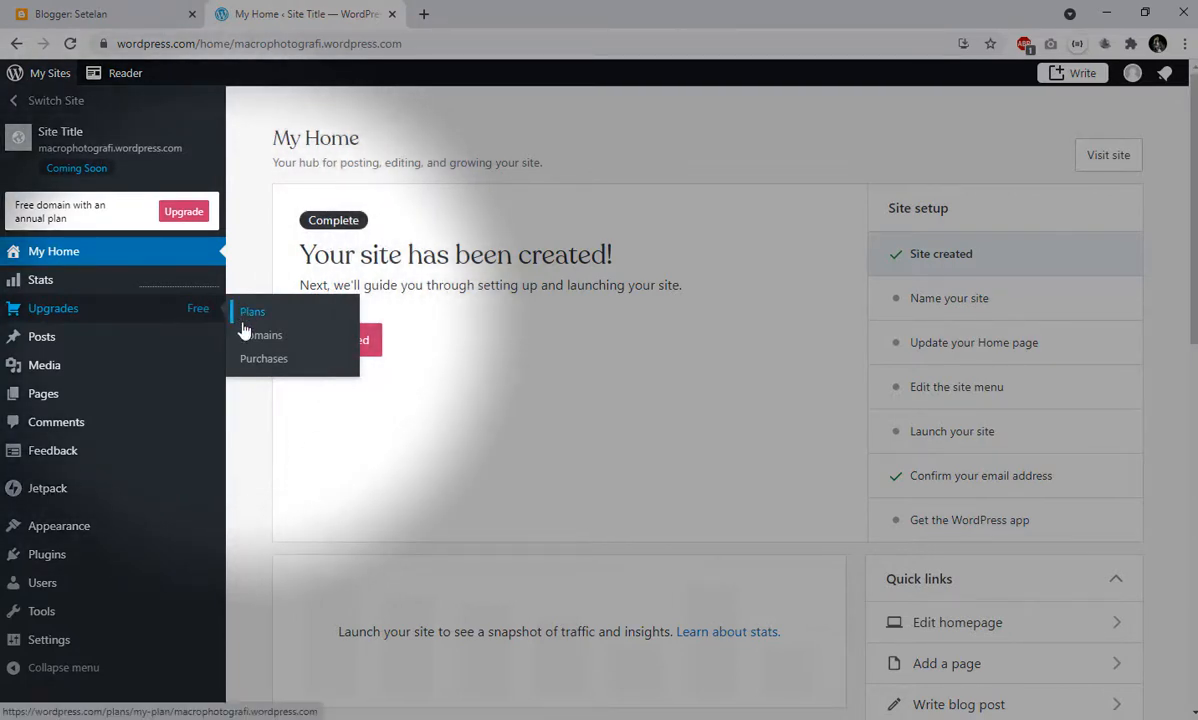
mouse_move(110, 346)
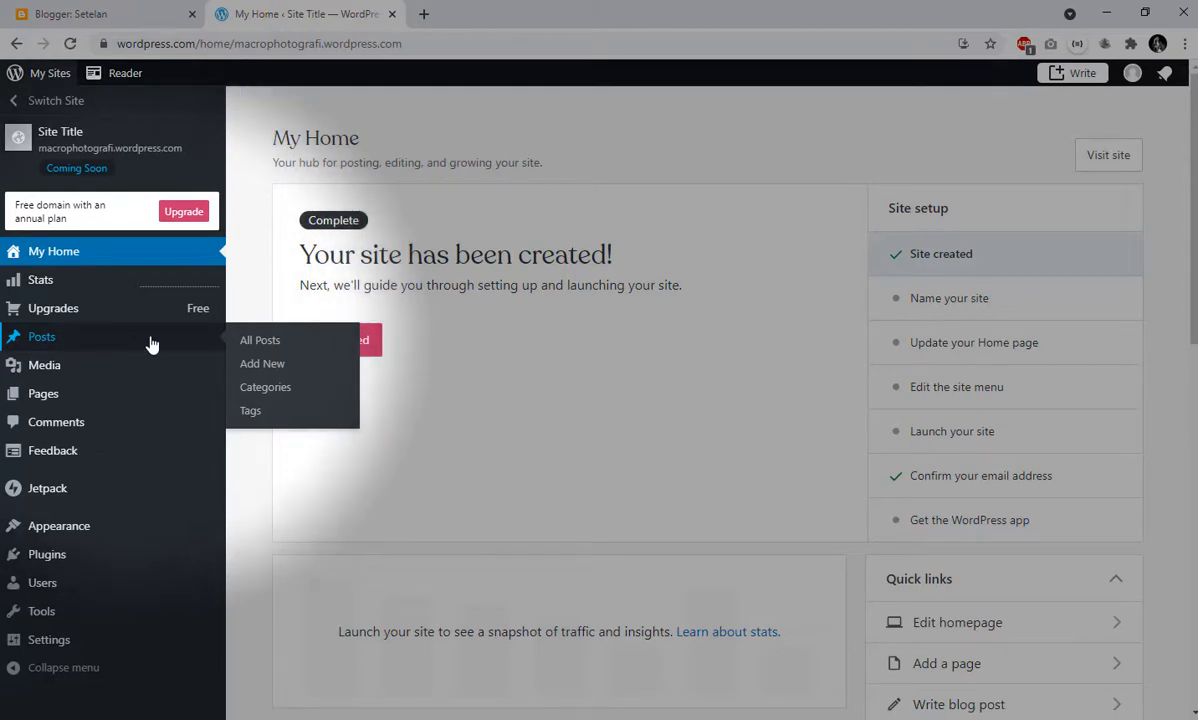
mouse_move(65, 407)
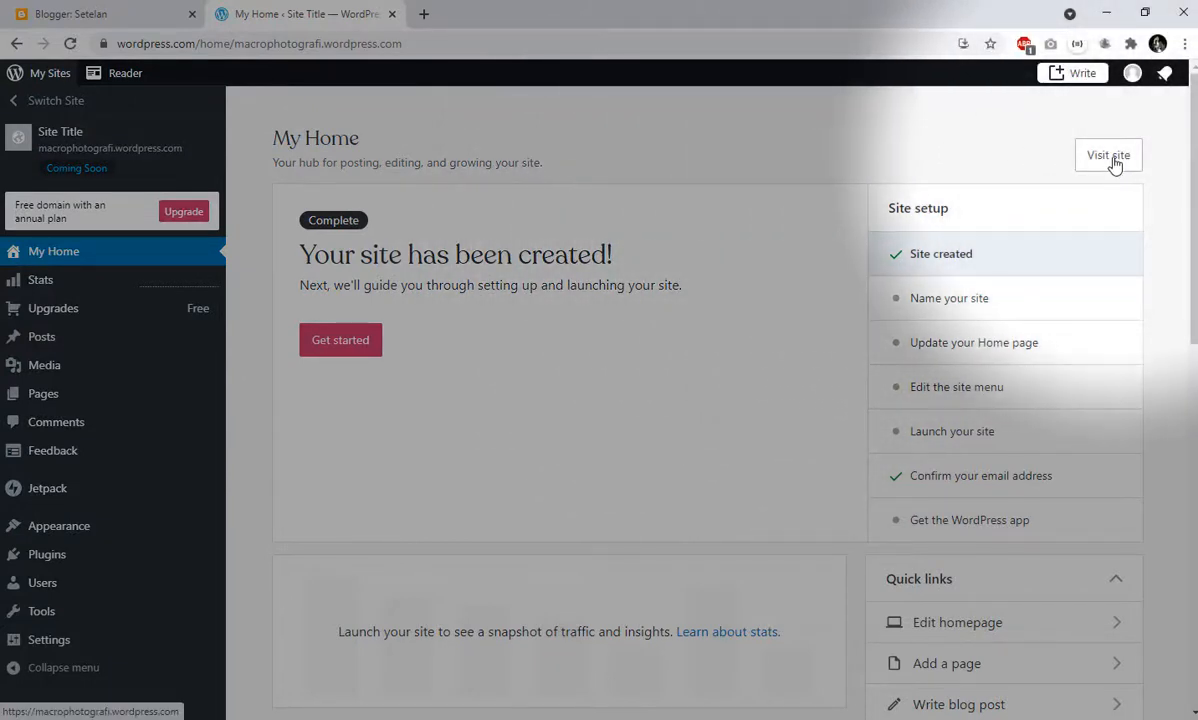
- Open the new site in a separate browser tab, look over its home page and return to the dashboard
click(1112, 160)
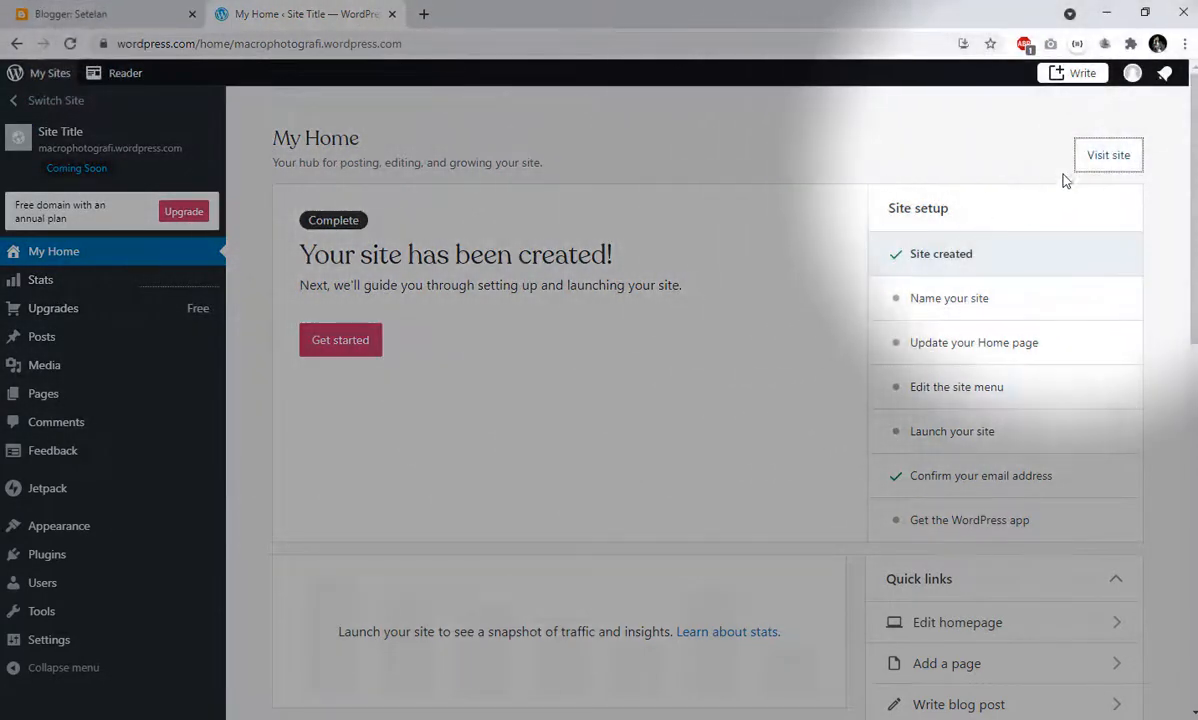
right_click(1094, 156)
click(1085, 168)
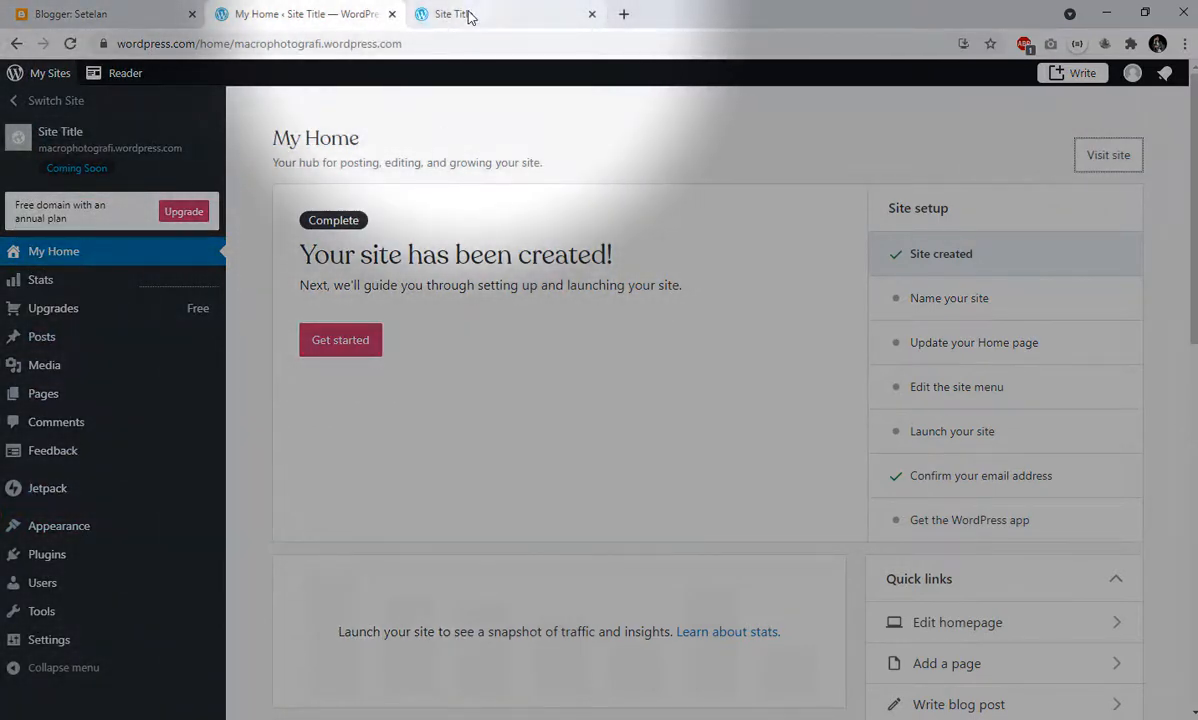
click(462, 14)
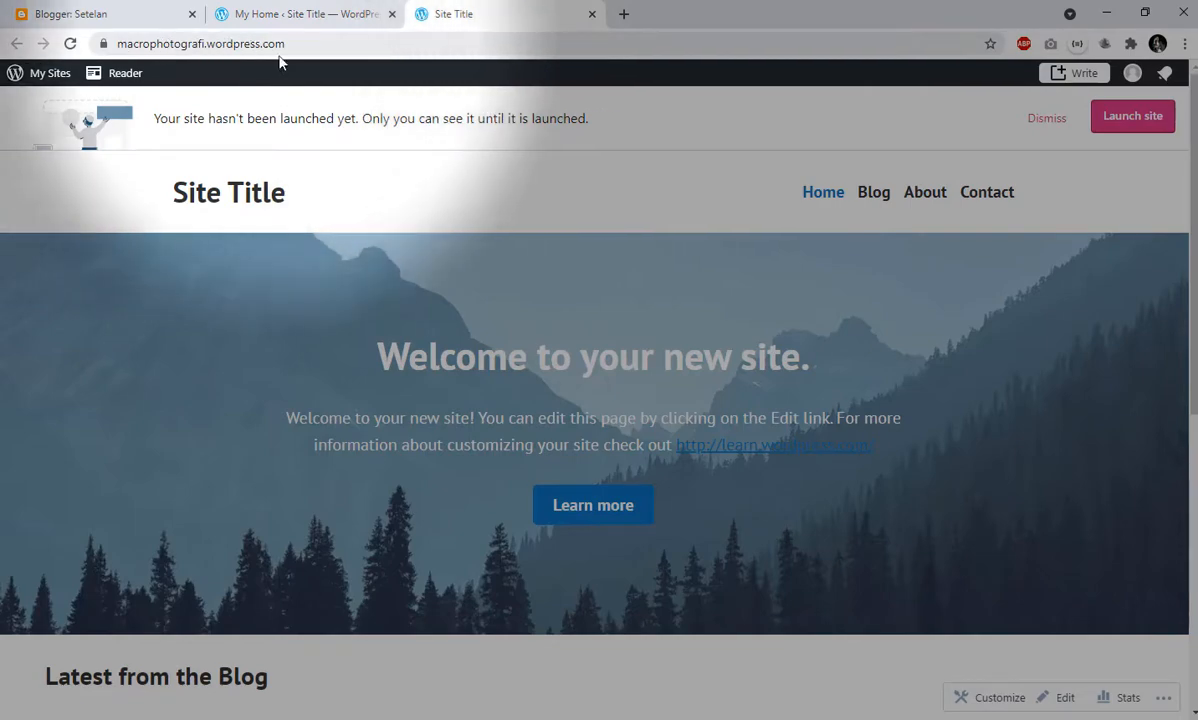
scroll(481, 288, down, 4)
scroll(604, 366, down, 2)
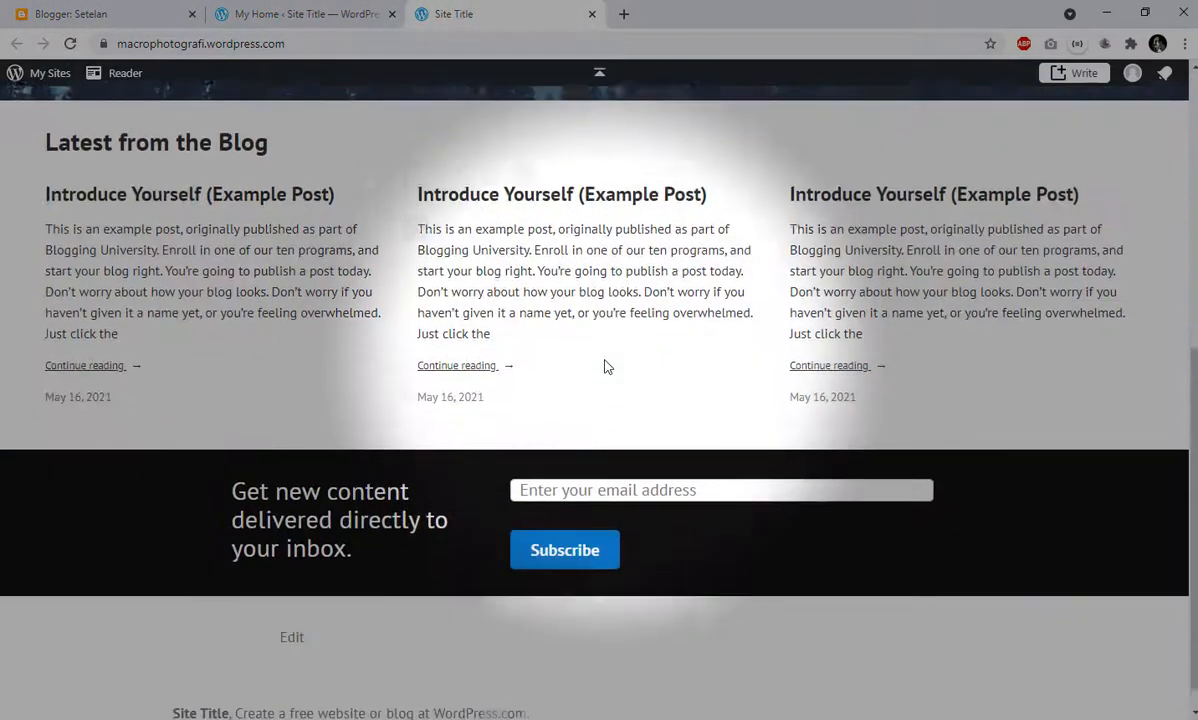
scroll(604, 366, up, 6)
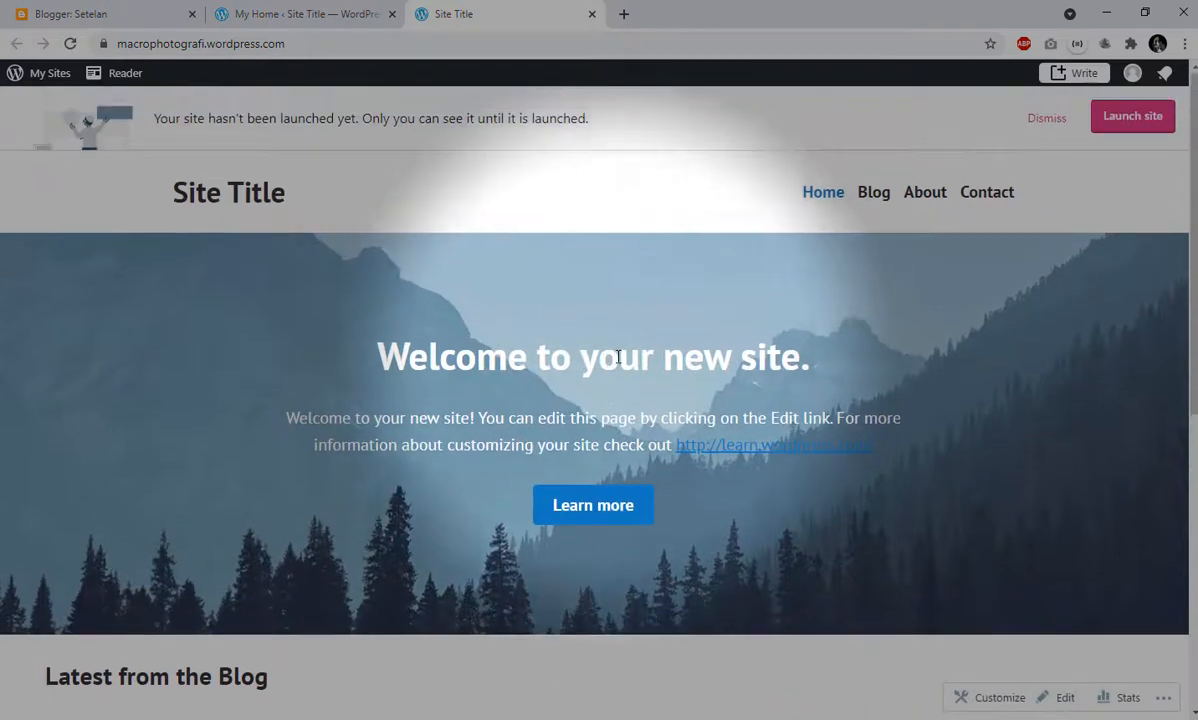
click(320, 8)
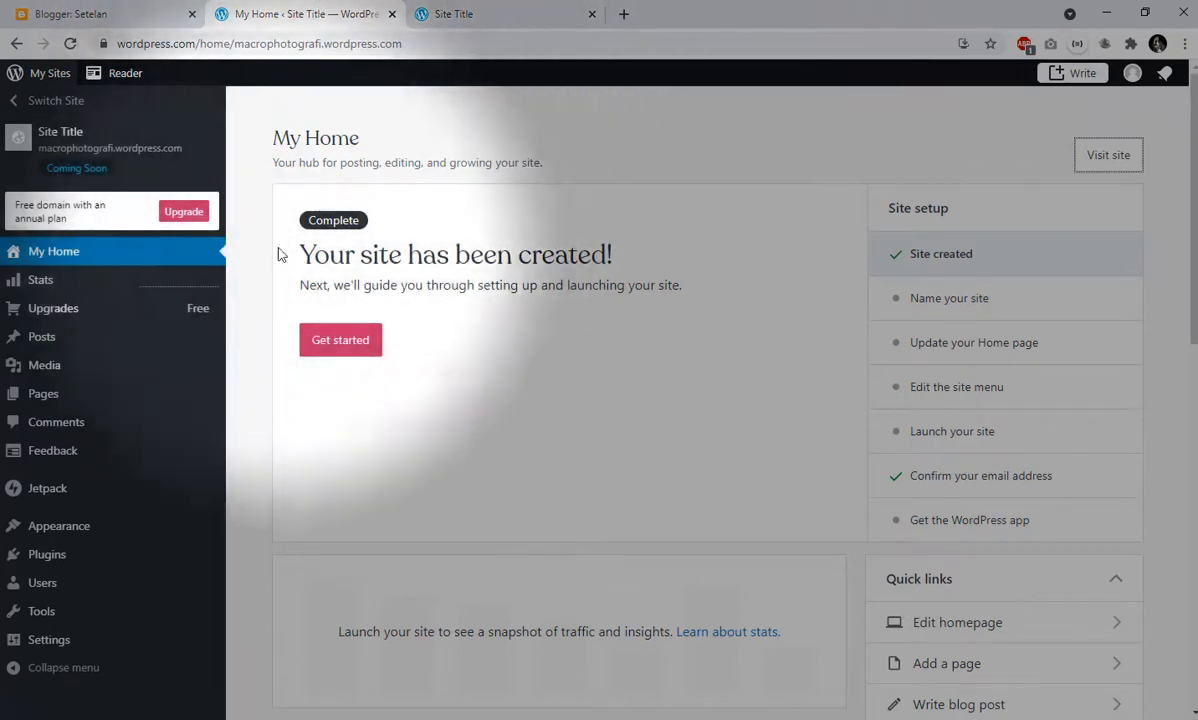
- Open the first example post from the list of all posts in the editor and skip the welcome tour
mouse_move(146, 333)
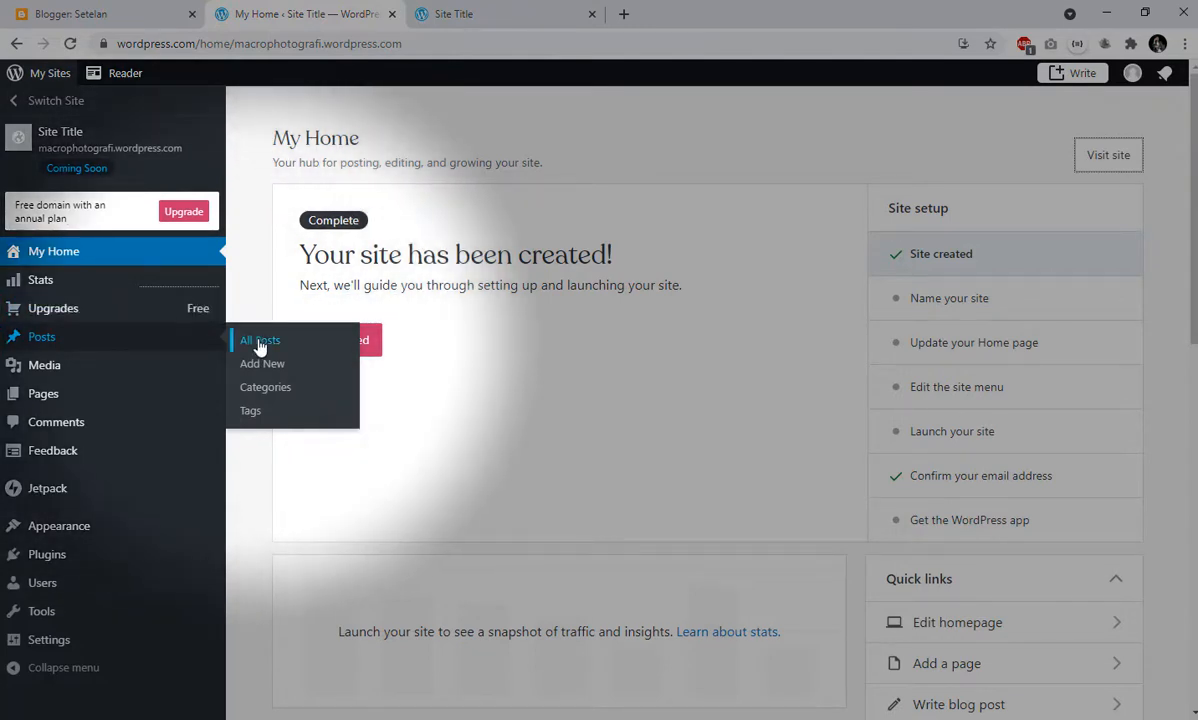
click(259, 344)
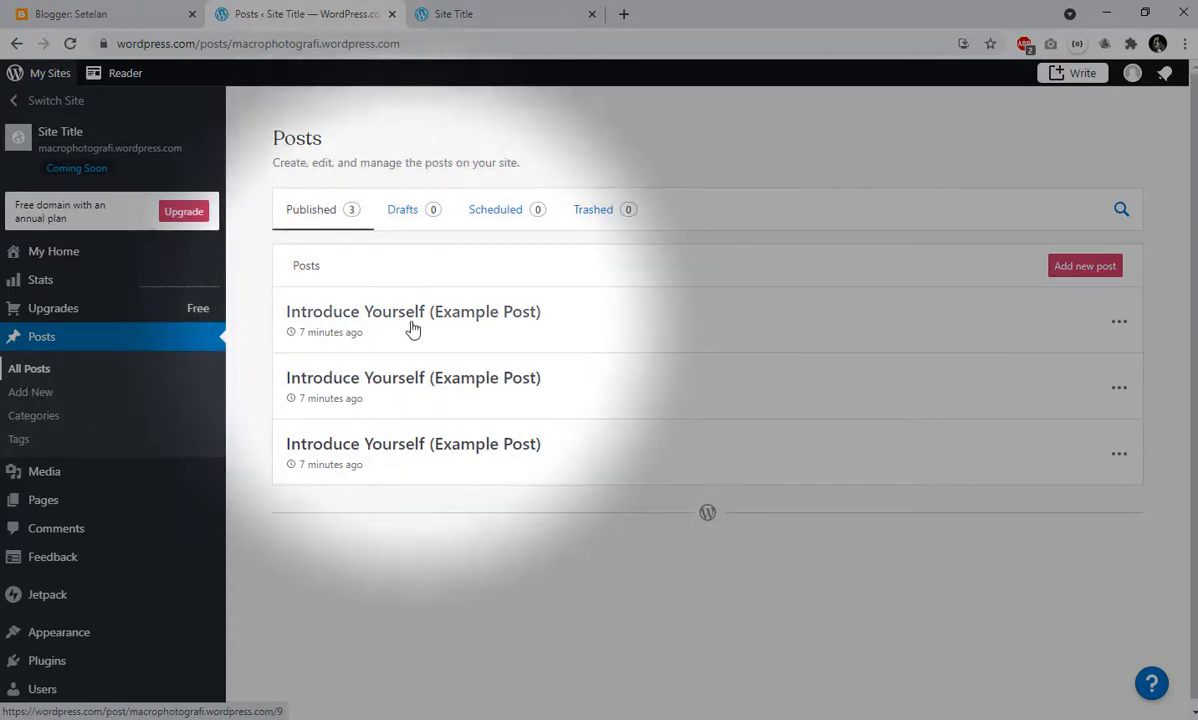
click(417, 318)
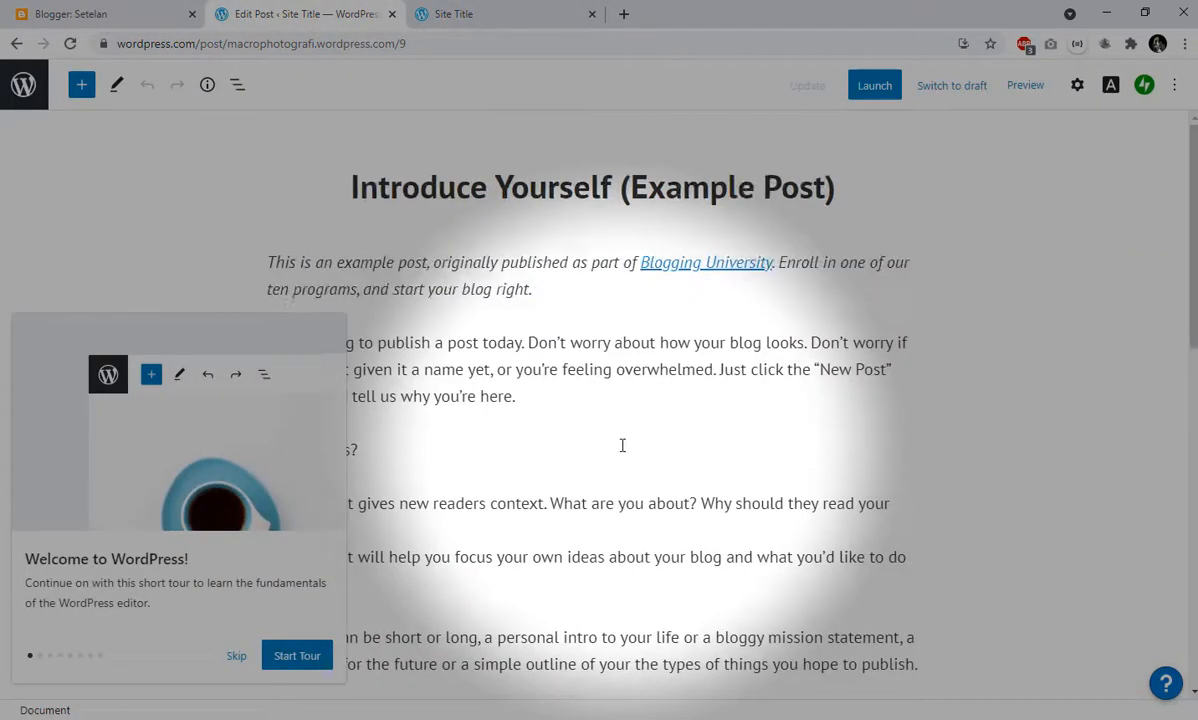
scroll(622, 445, down, 3)
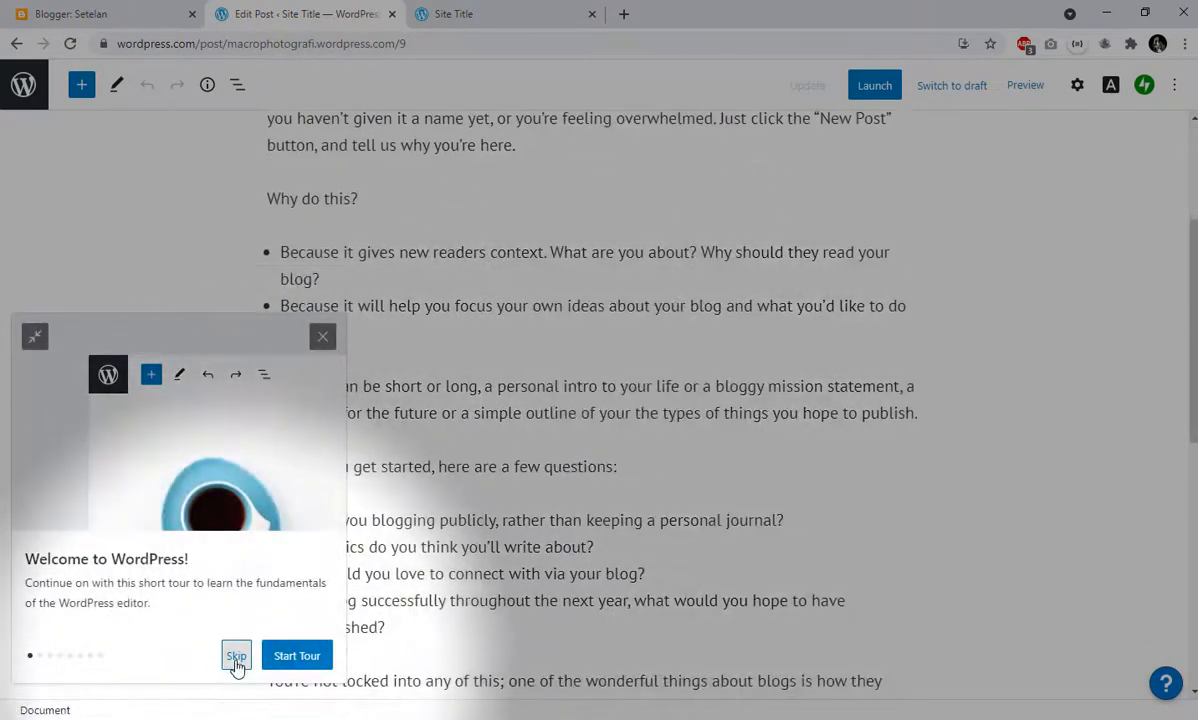
click(236, 656)
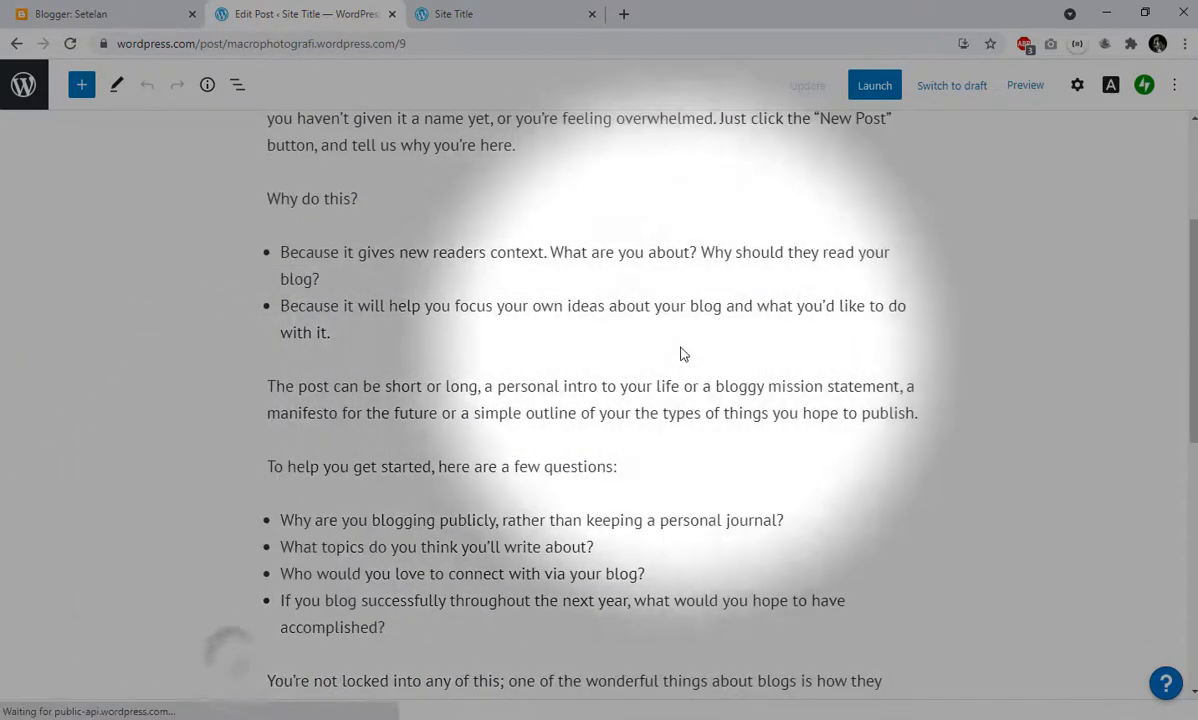
- Read through the content of the Introduce Yourself example post and return to the post list
scroll(679, 353, down, 4)
scroll(888, 340, up, 6)
scroll(813, 342, up, 2)
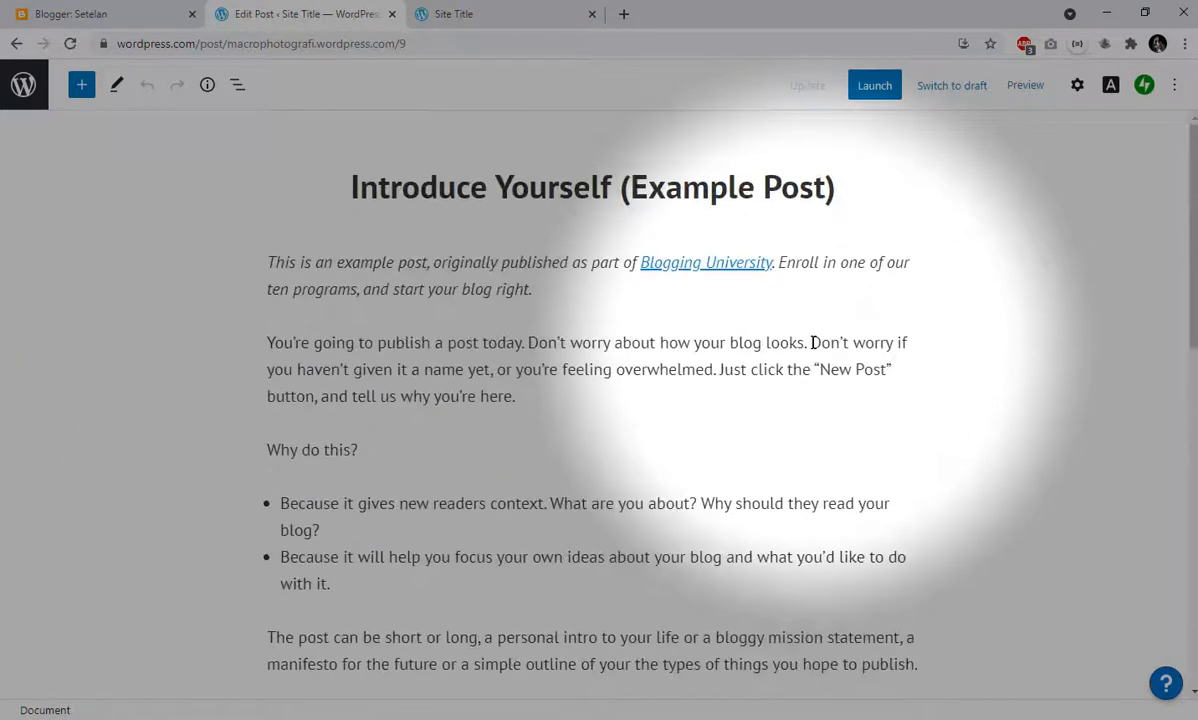
click(548, 350)
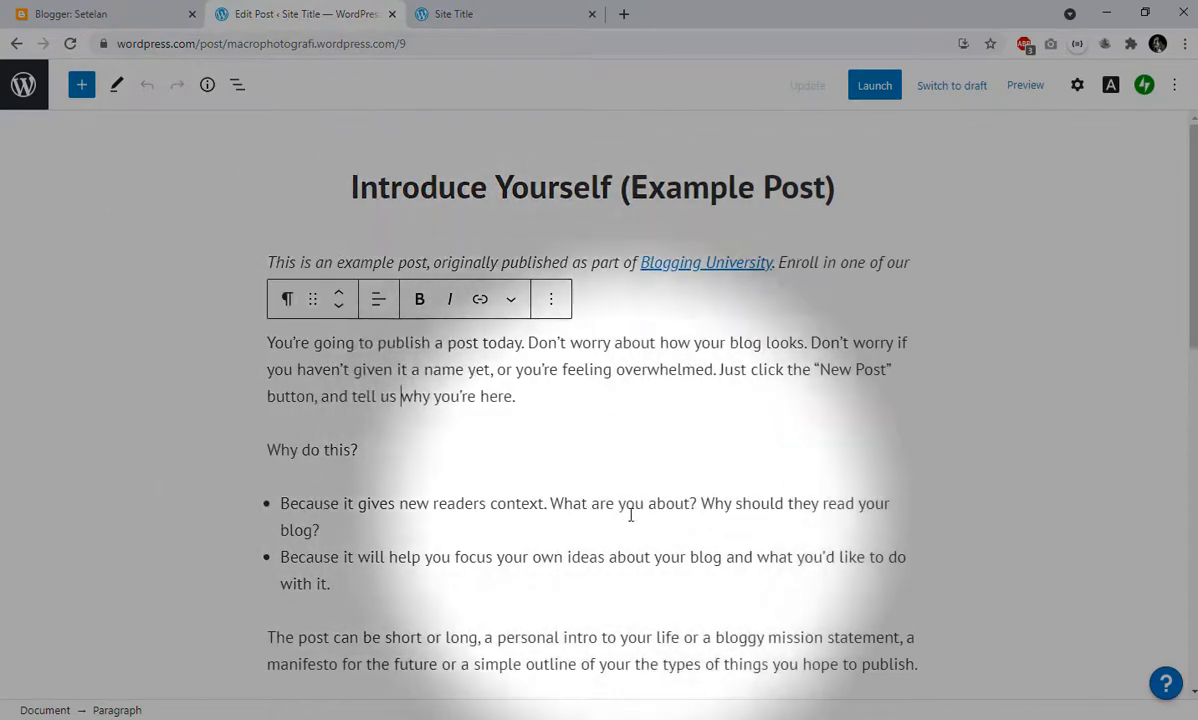
scroll(767, 398, down, 2)
scroll(721, 452, down, 8)
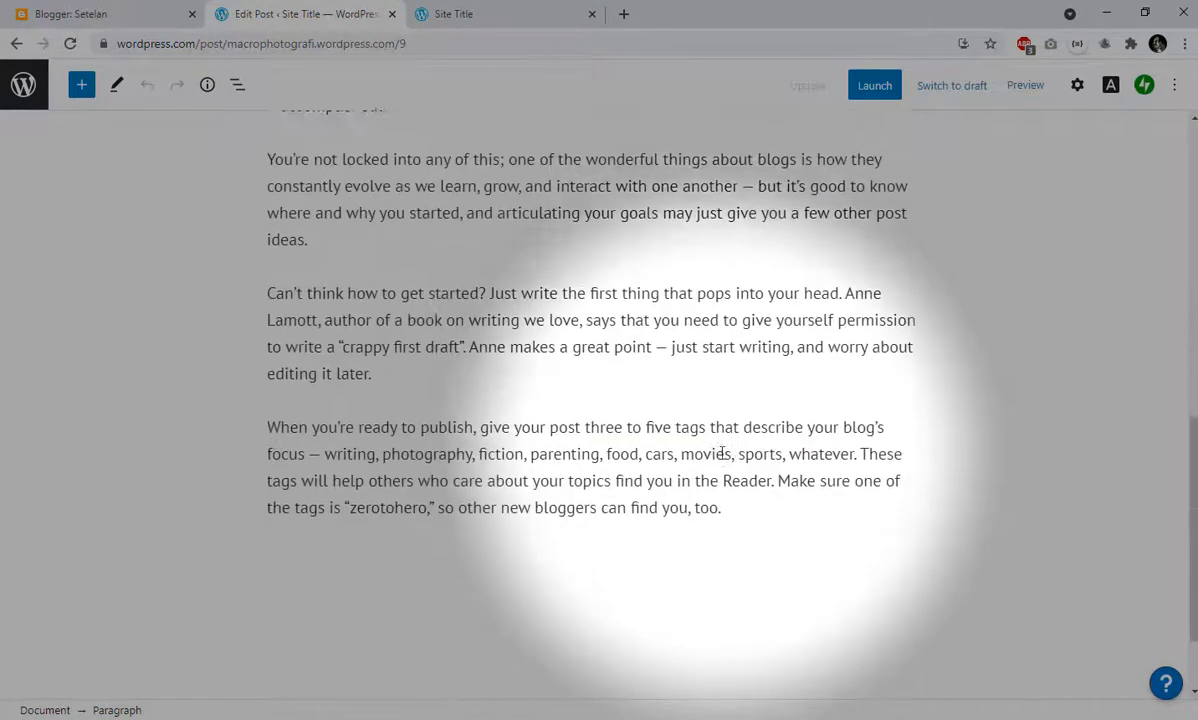
scroll(721, 455, up, 1)
scroll(721, 452, up, 7)
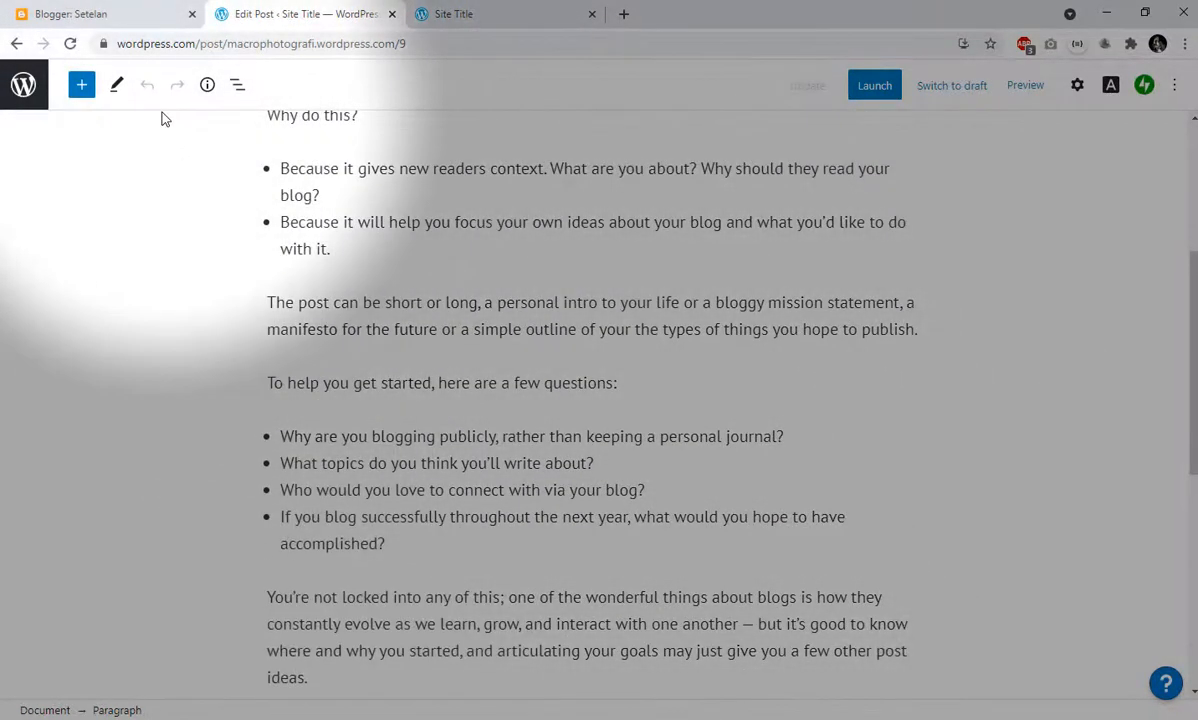
click(15, 45)
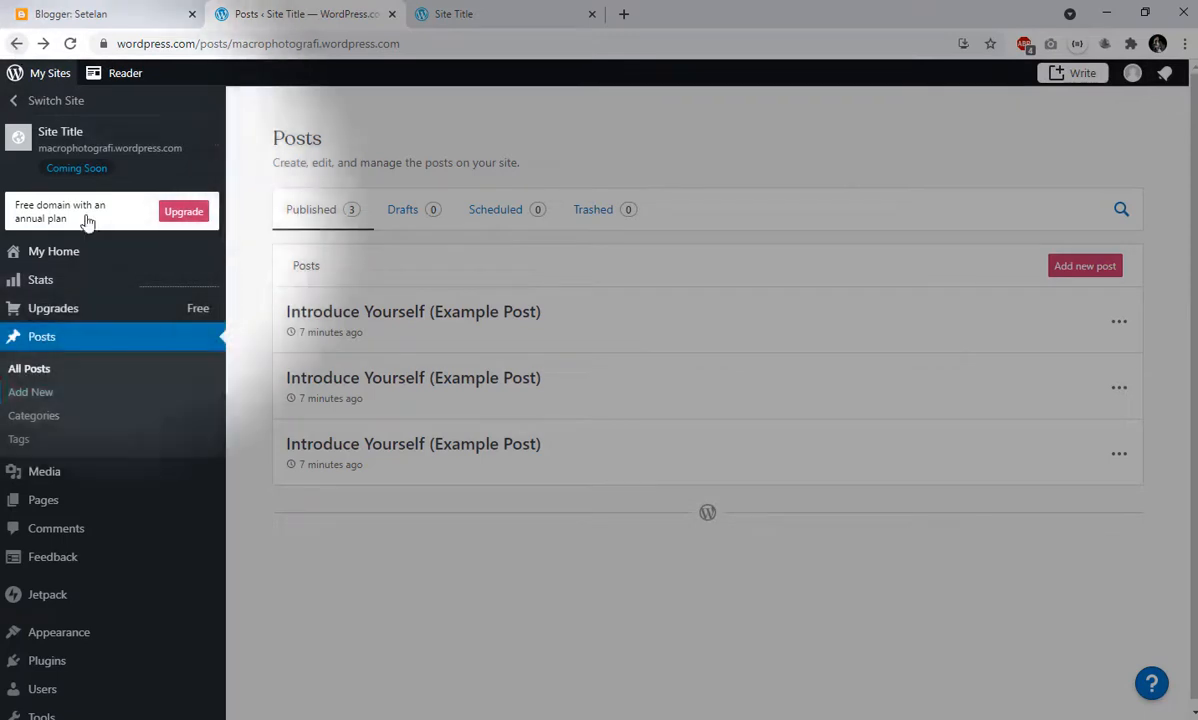
- Open the plugins page, check the requirements for installing a plugin and return to the plugin overview
scroll(78, 585, down, 1)
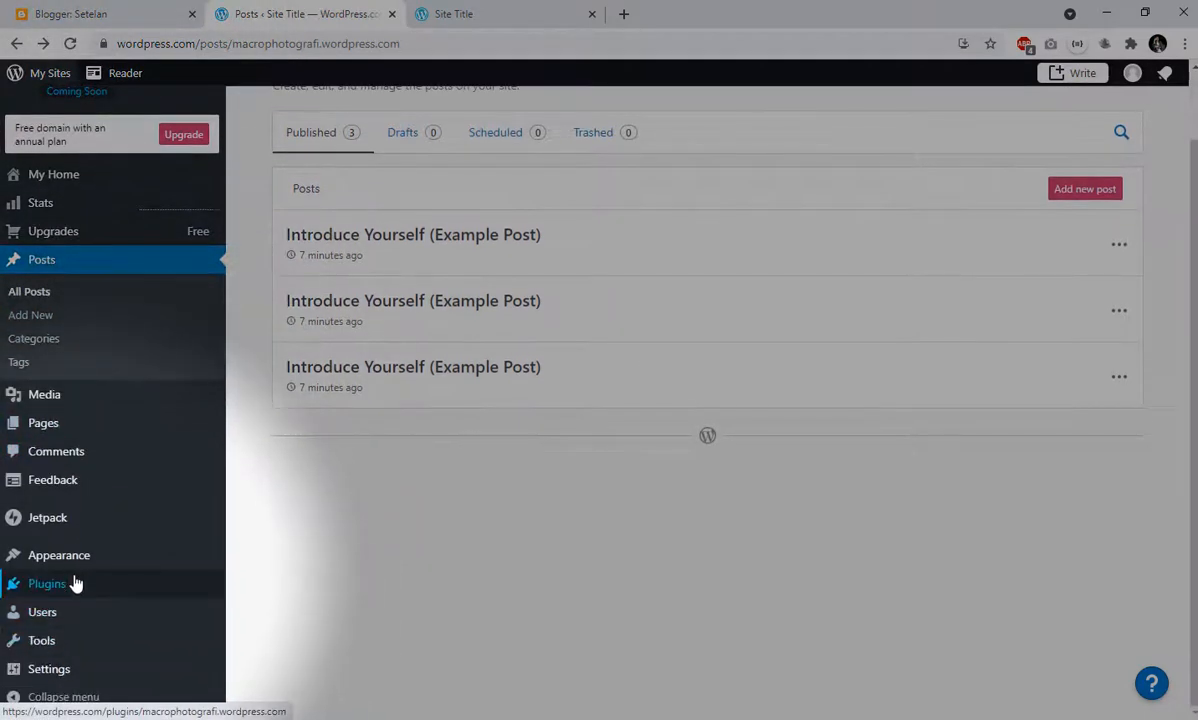
click(185, 594)
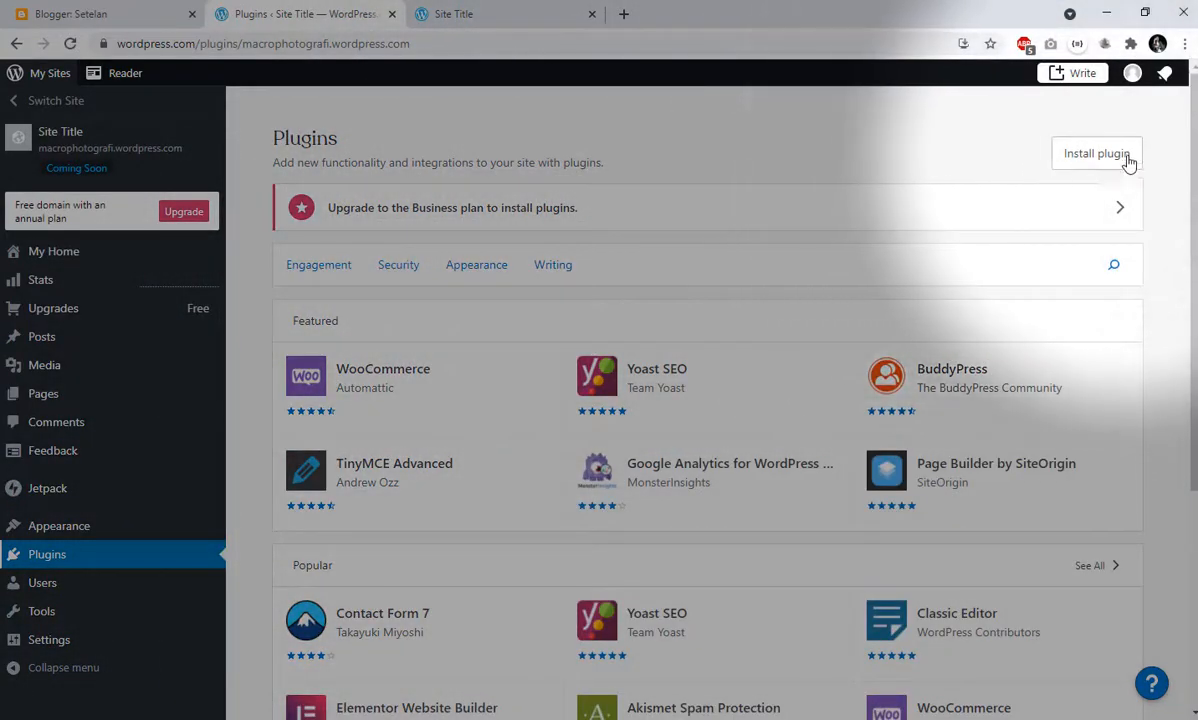
click(1118, 155)
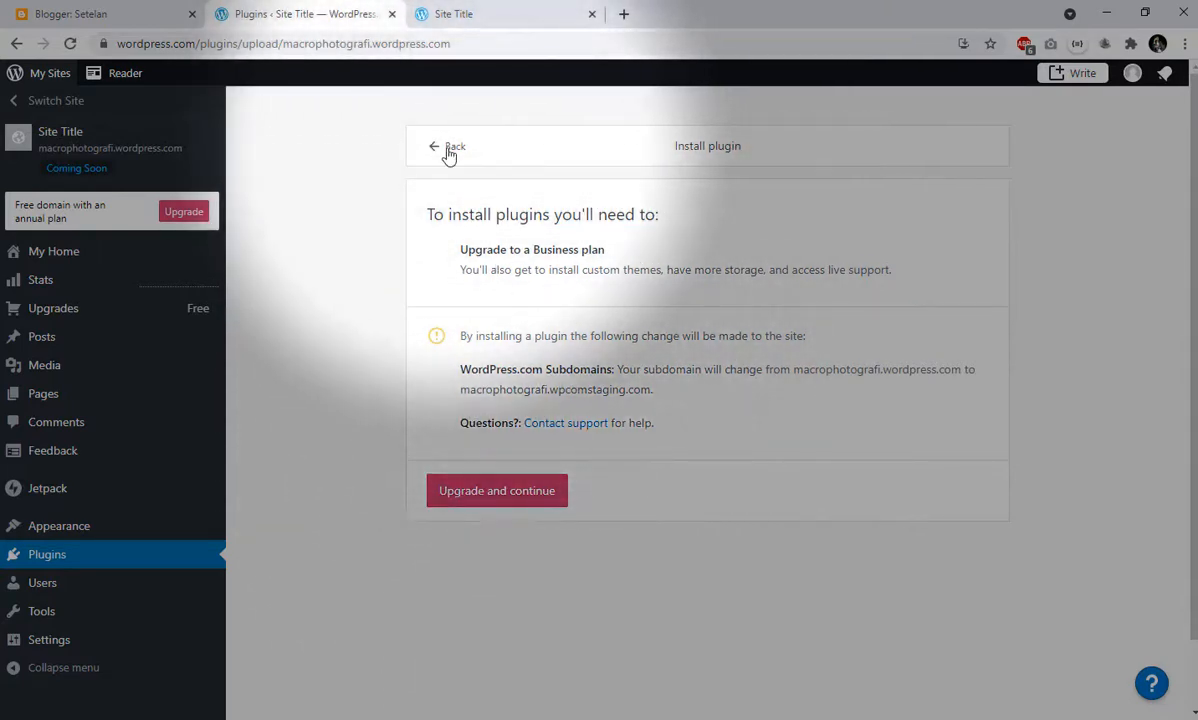
click(447, 150)
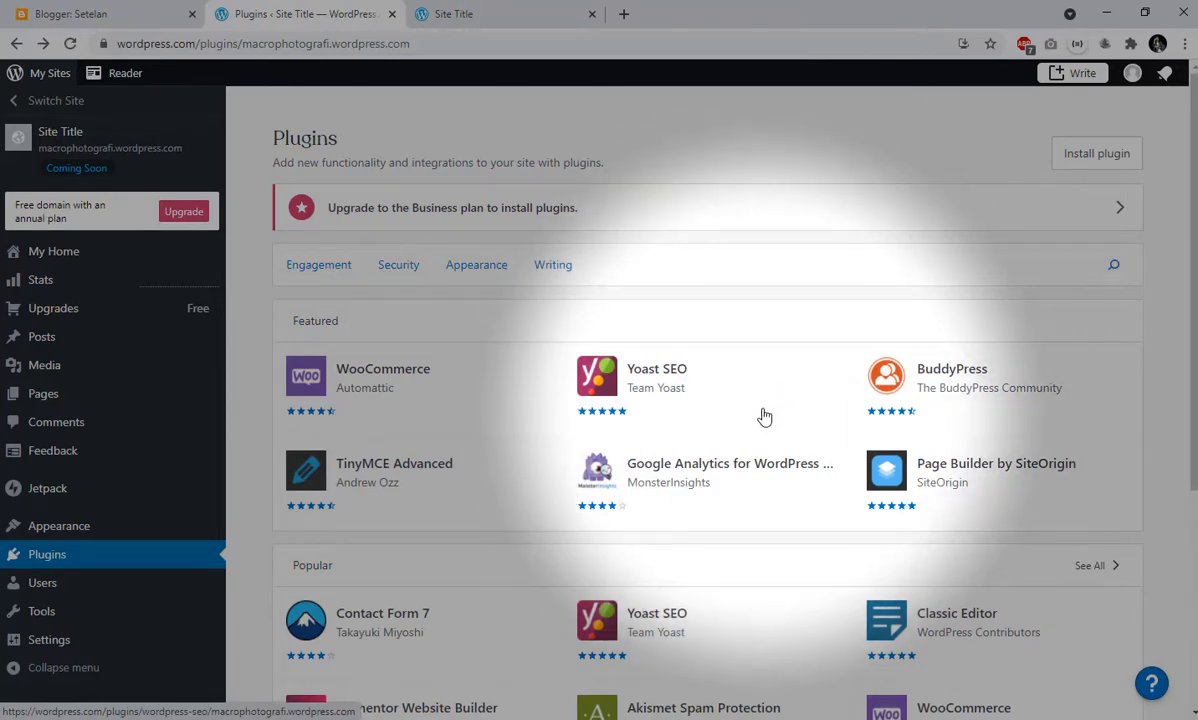
- Browse the featured, popular and new plugins and examine the Classic Editor plugin's details and its Business plan upgrade offer
scroll(764, 416, down, 1)
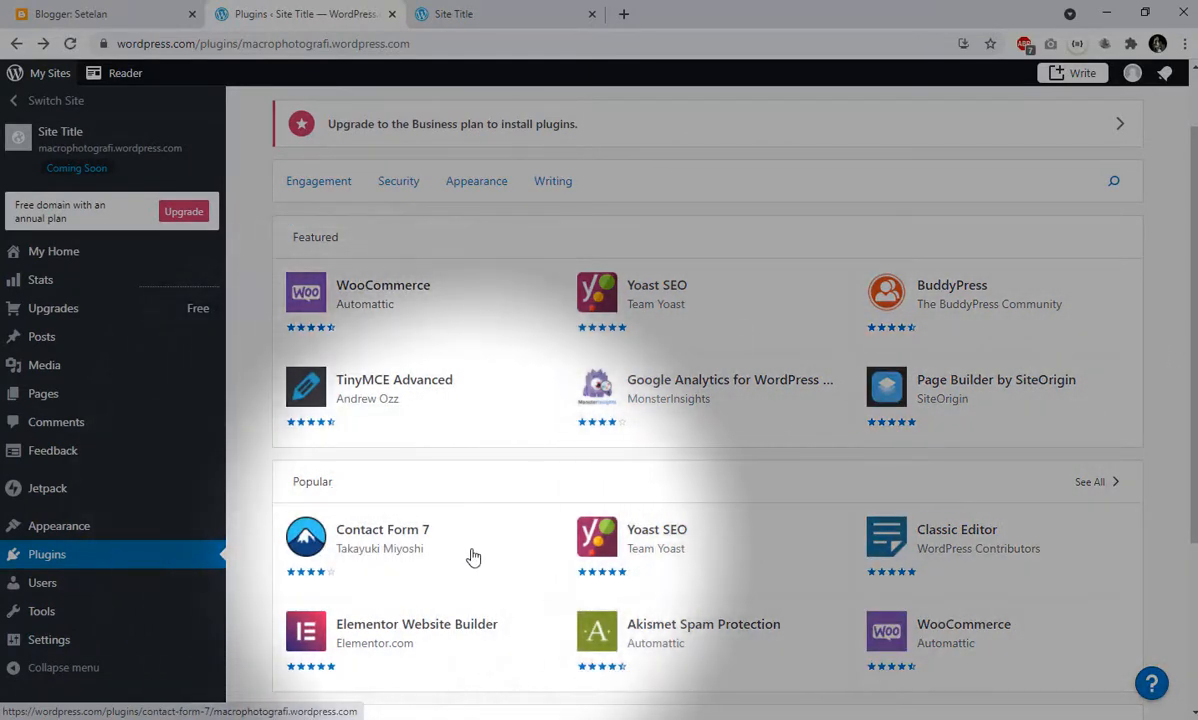
scroll(474, 556, down, 3)
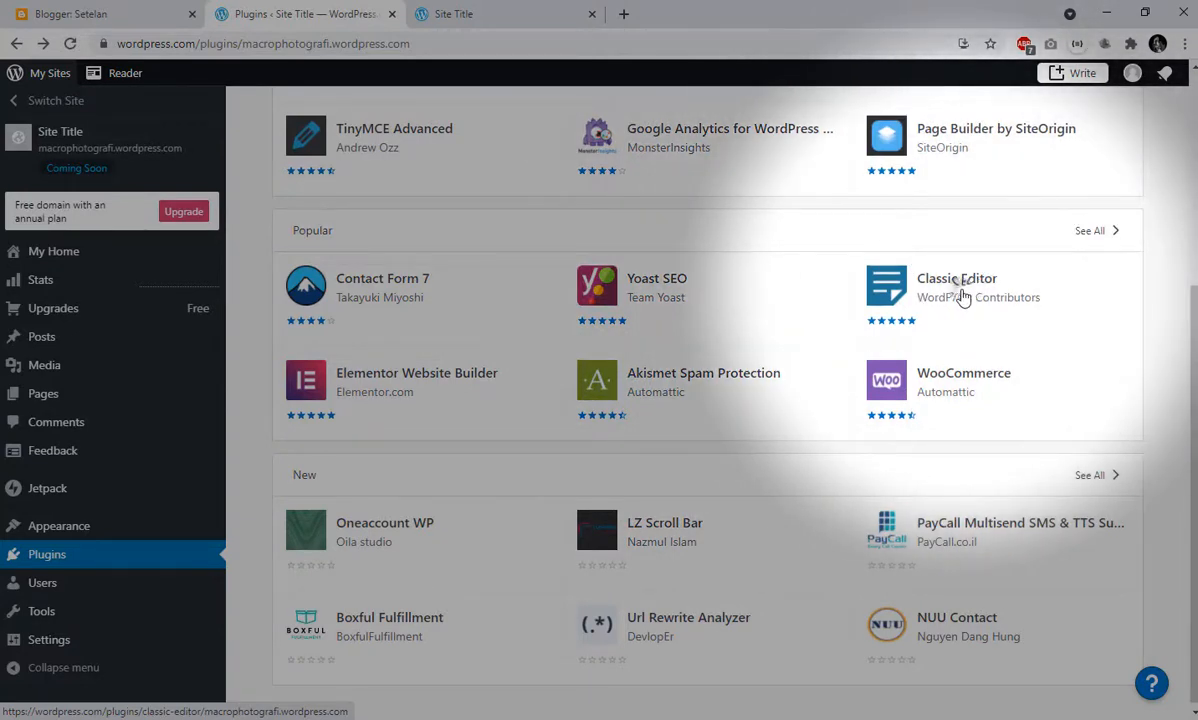
click(957, 280)
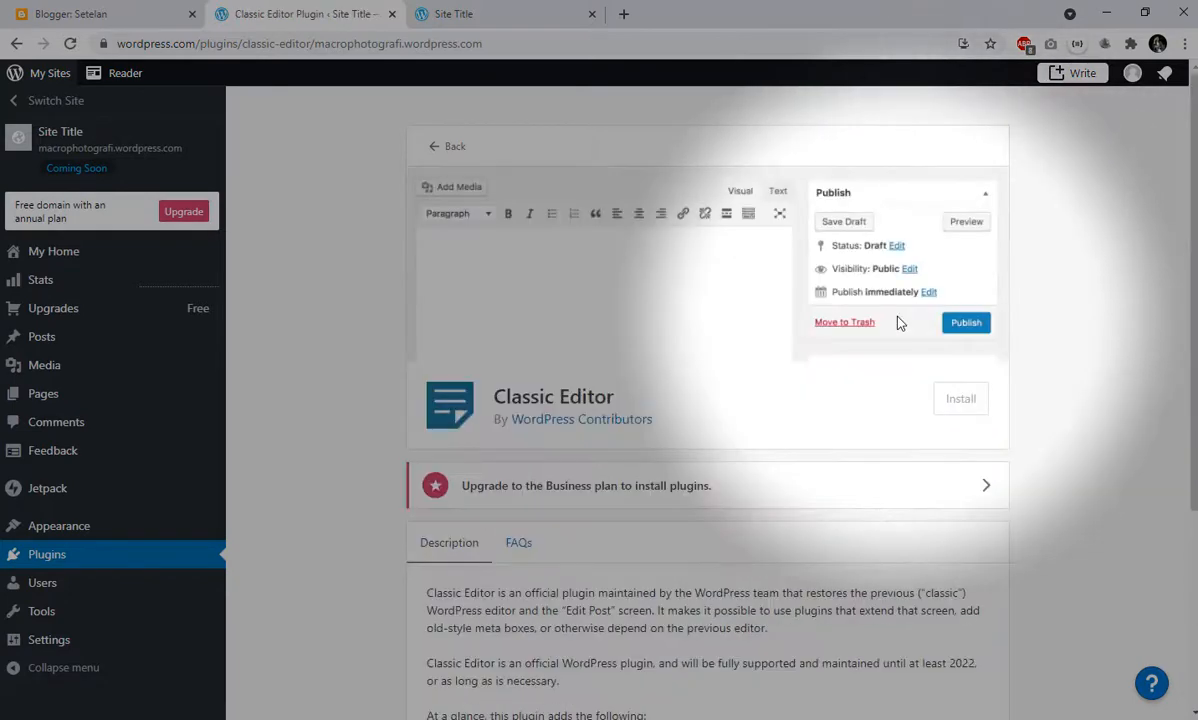
scroll(838, 399, down, 1)
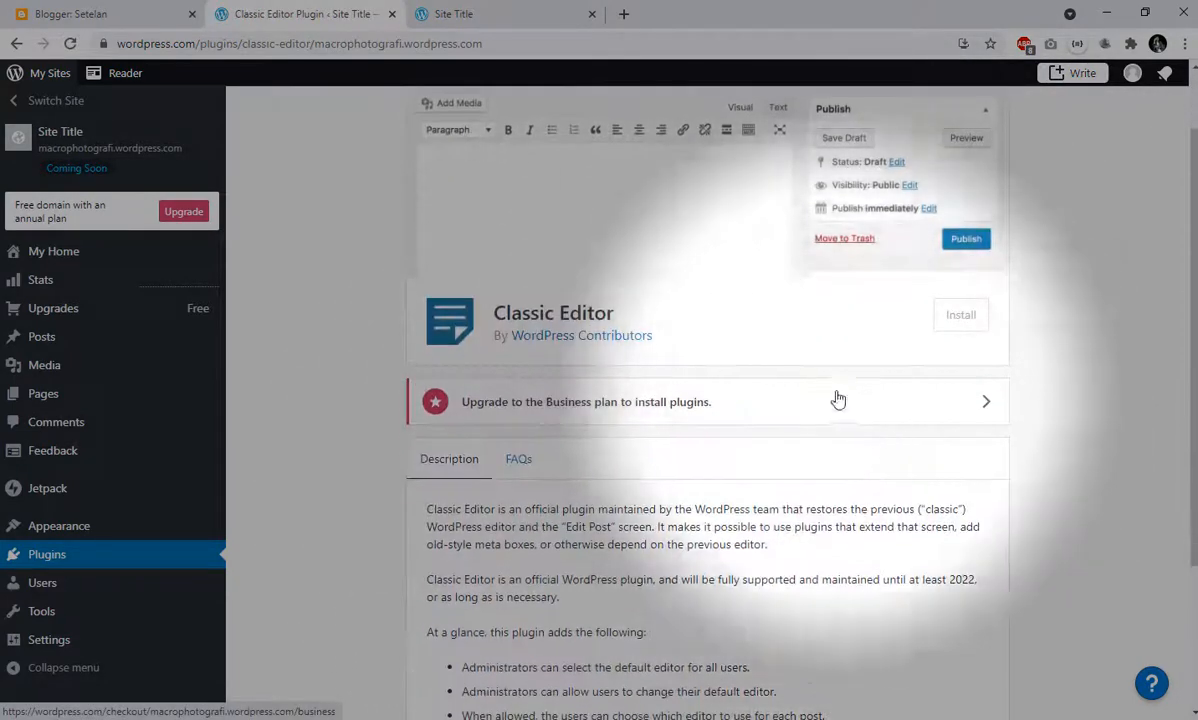
scroll(527, 270, up, 1)
scroll(527, 270, down, 1)
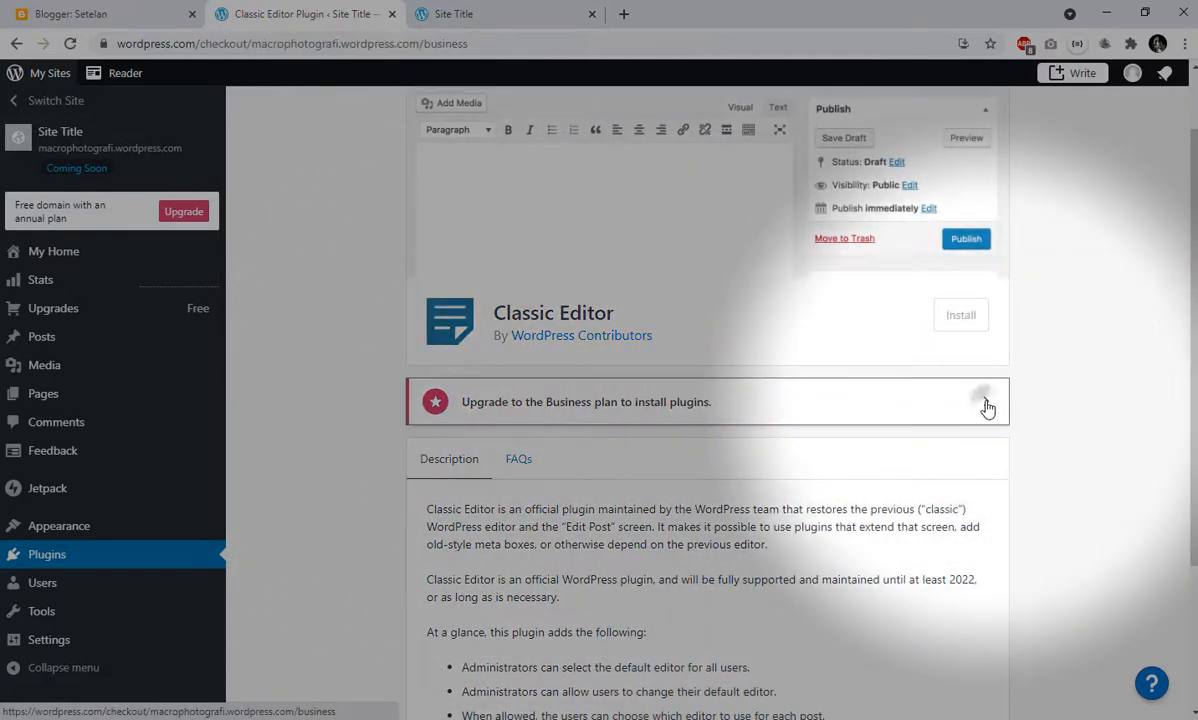
click(986, 404)
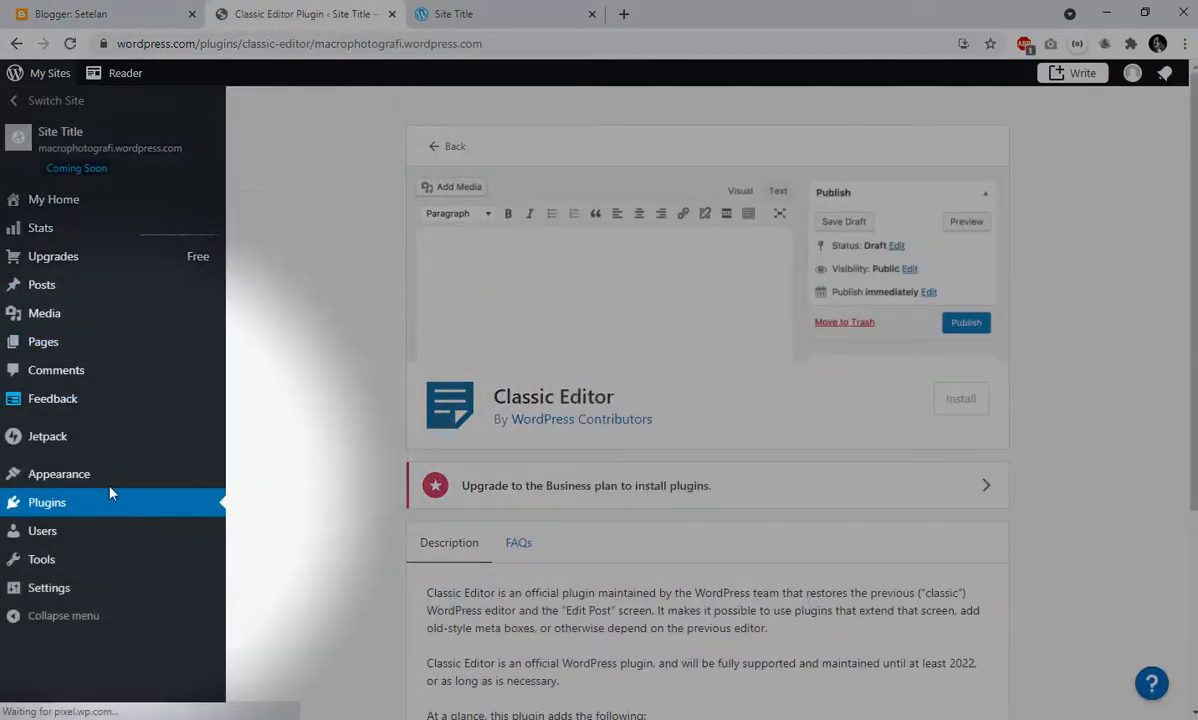
- Check the example posts on the site's home page and move the first post in the all-posts list to the trash
mouse_move(104, 637)
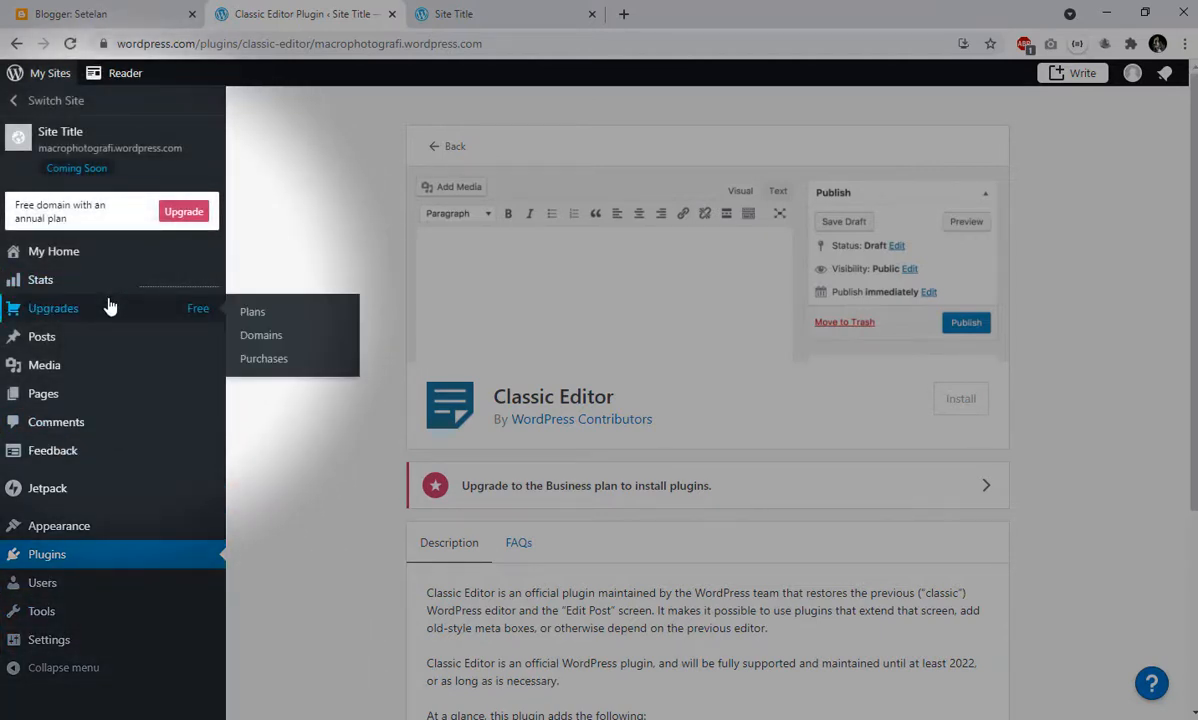
mouse_move(96, 337)
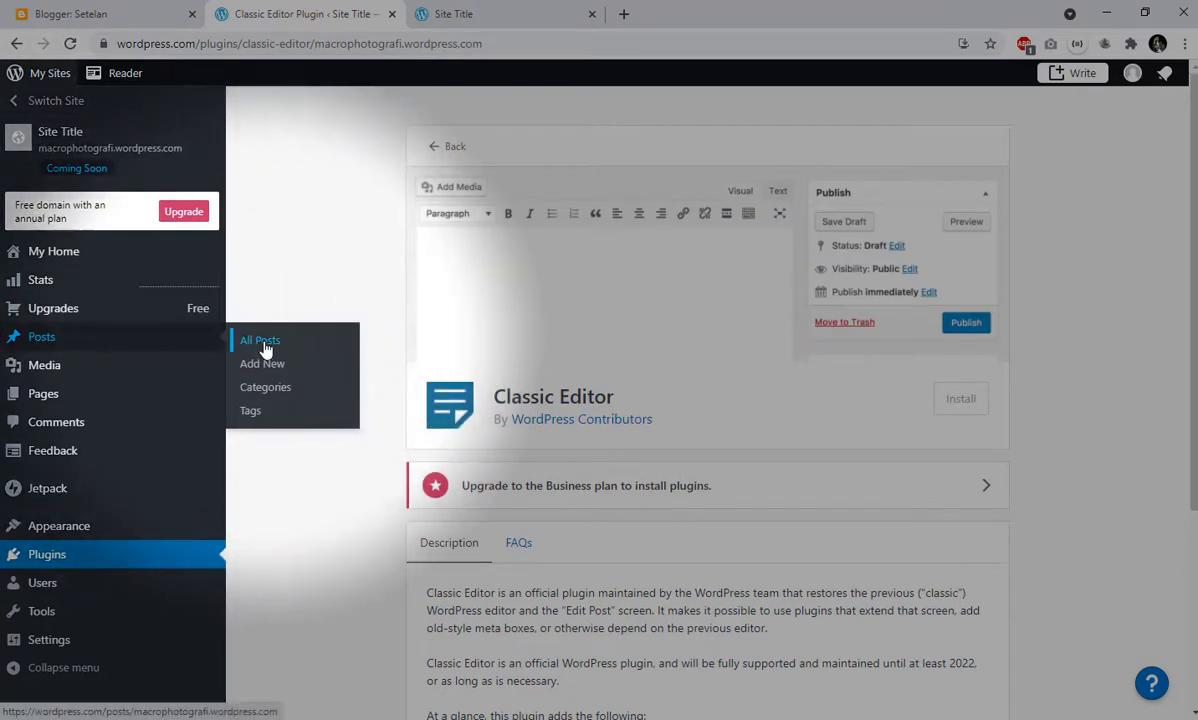
click(264, 344)
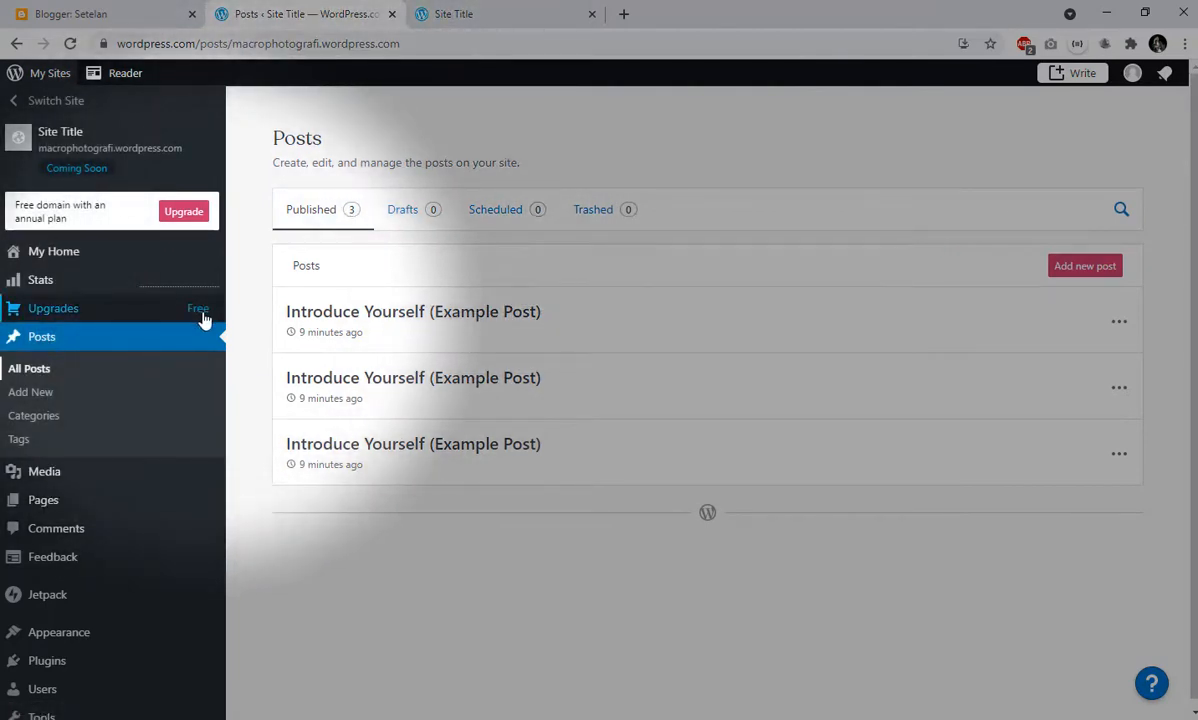
mouse_move(204, 319)
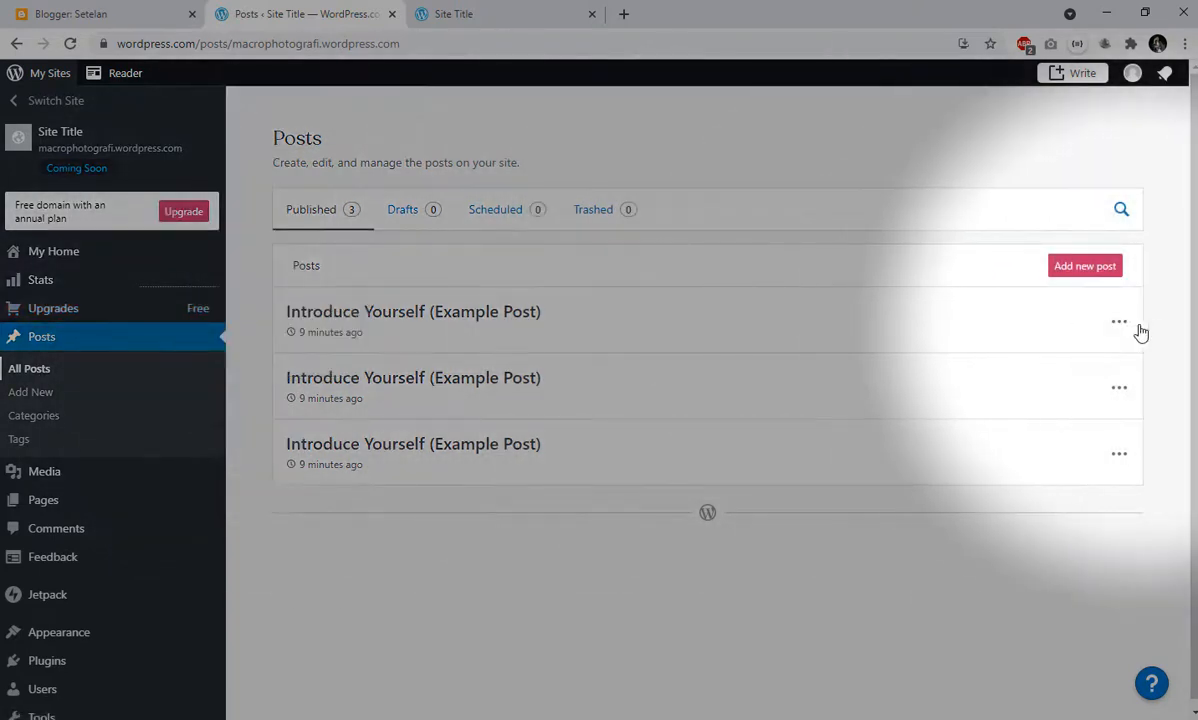
click(1121, 330)
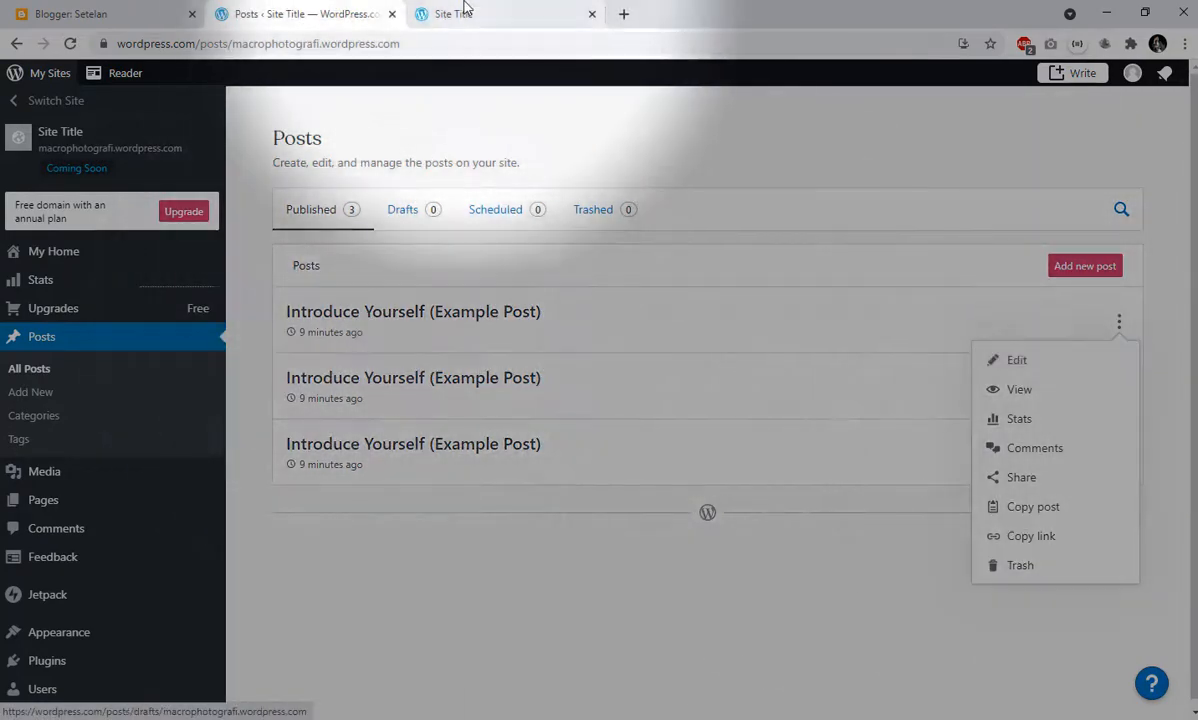
click(458, 13)
scroll(440, 240, down, 6)
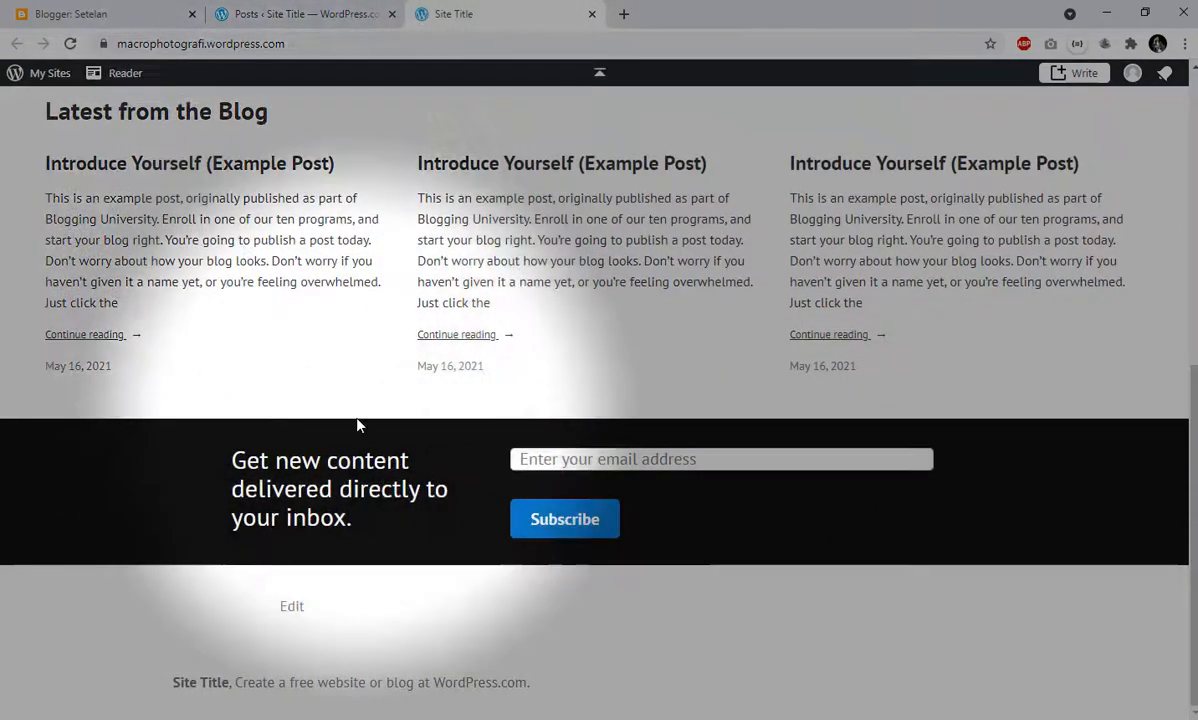
scroll(250, 420, up, 3)
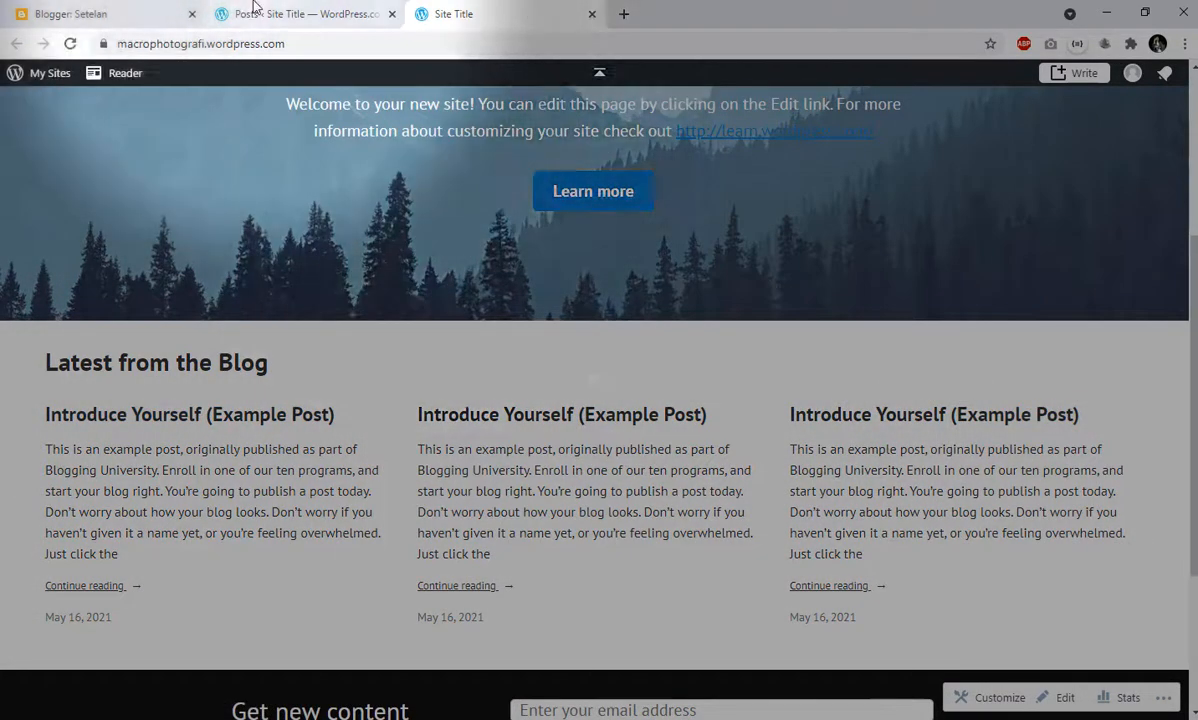
click(300, 14)
click(1022, 566)
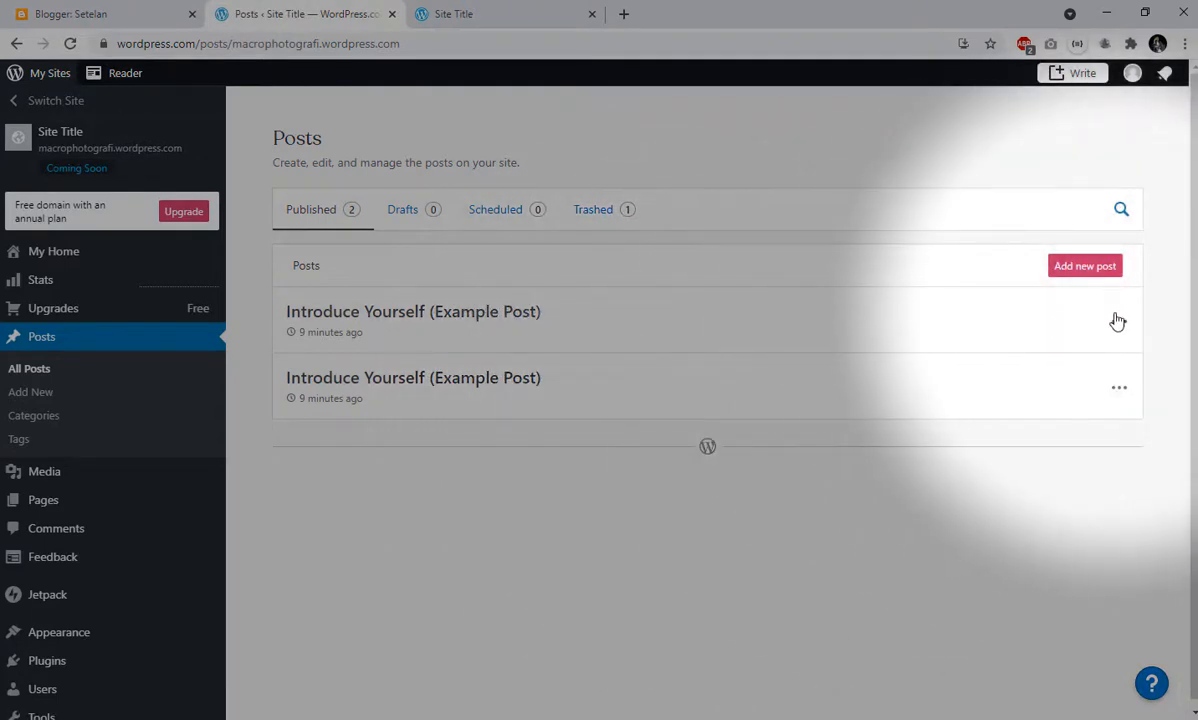
- Move the two remaining Introduce Yourself example posts to the trash and check the site's reloaded home page
click(1118, 321)
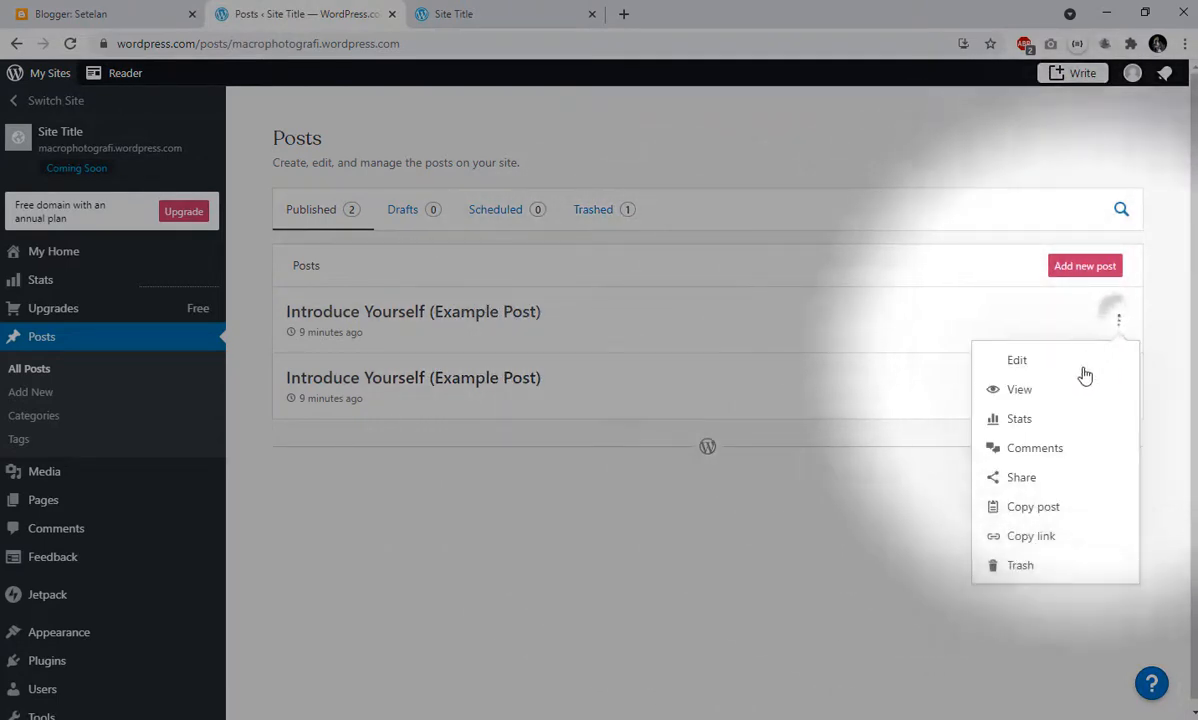
click(1028, 563)
click(1116, 326)
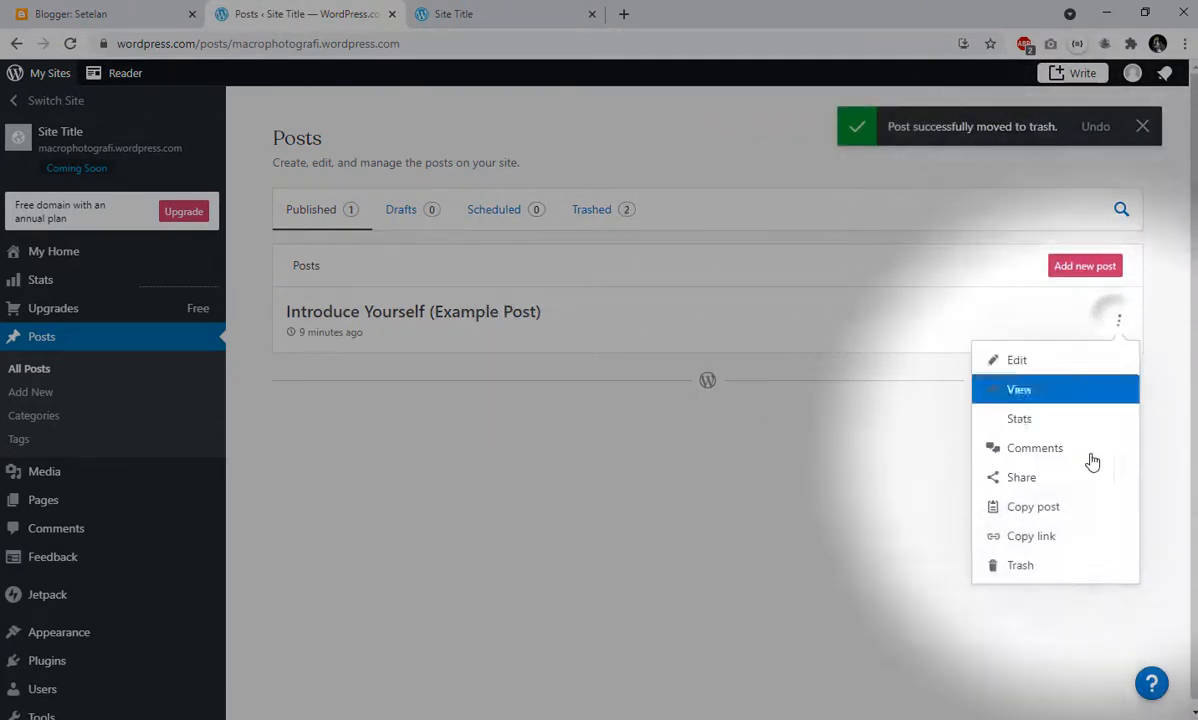
click(1037, 566)
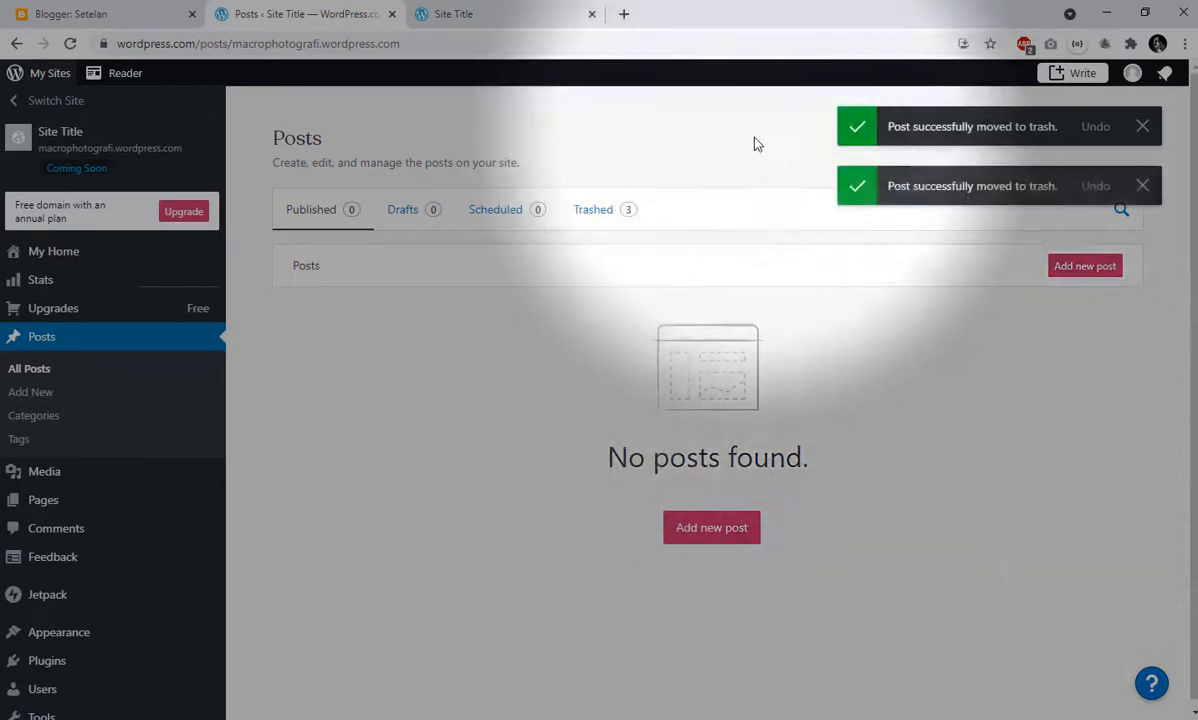
click(485, 14)
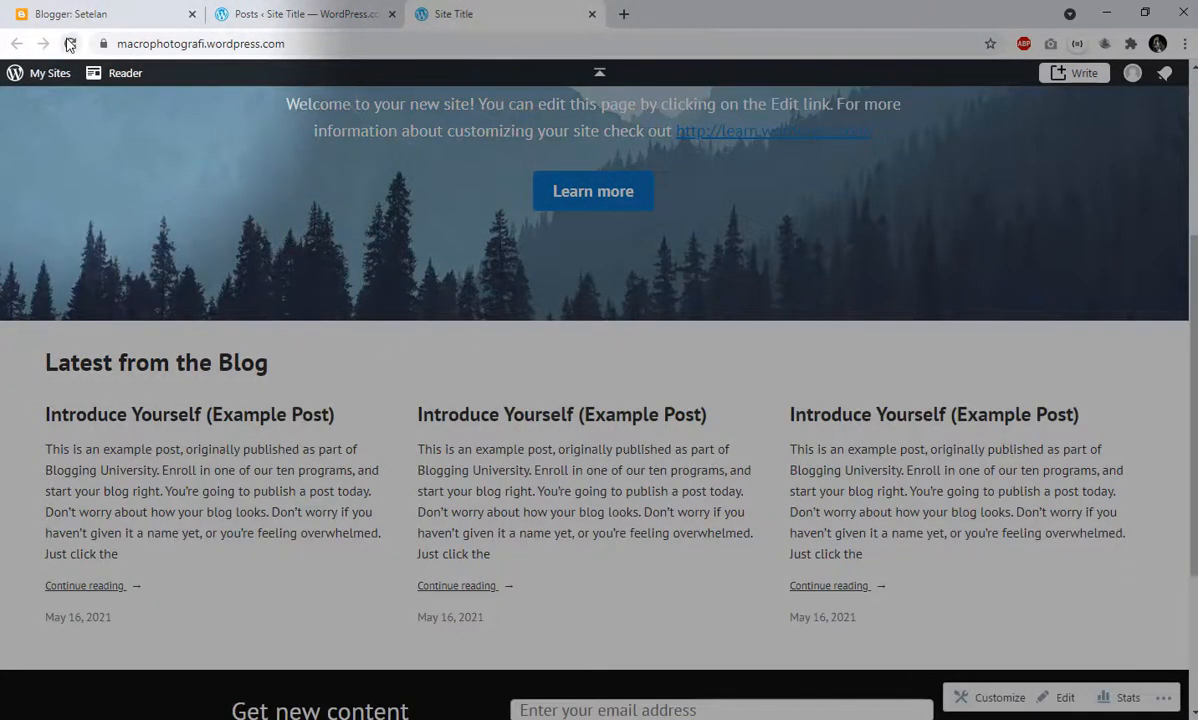
click(70, 44)
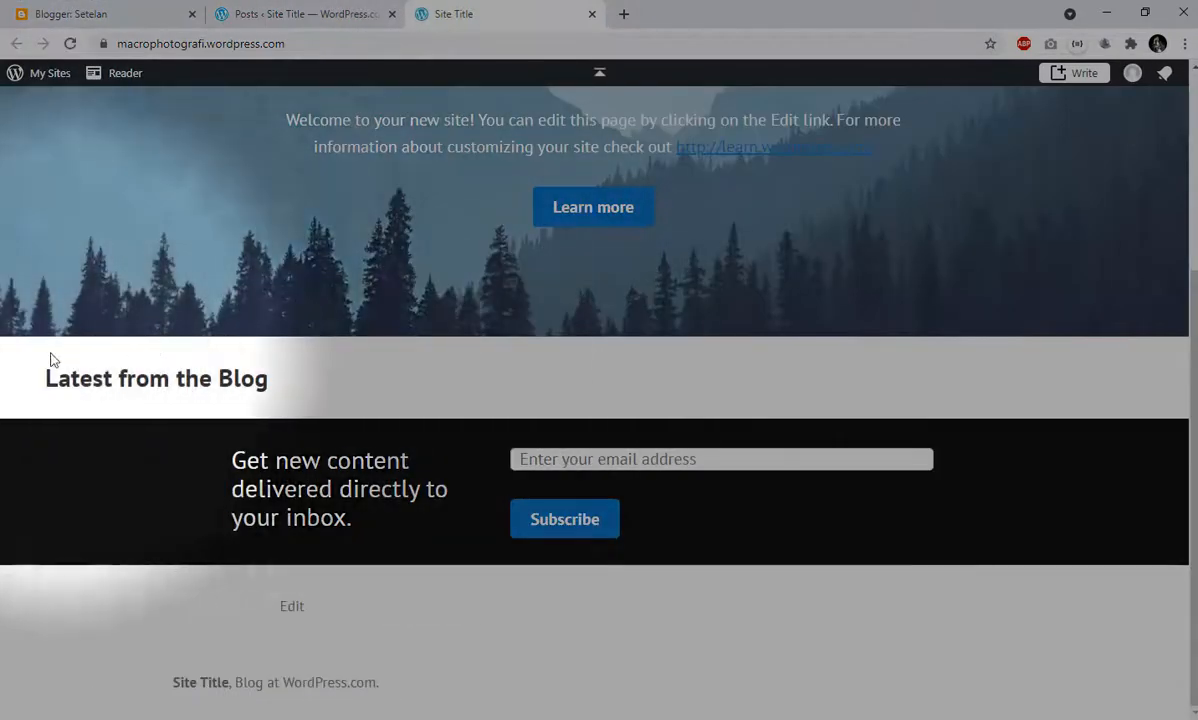
- Start a new post from the site's post management page and title it "Jenis-jenis Photografi"
click(260, 13)
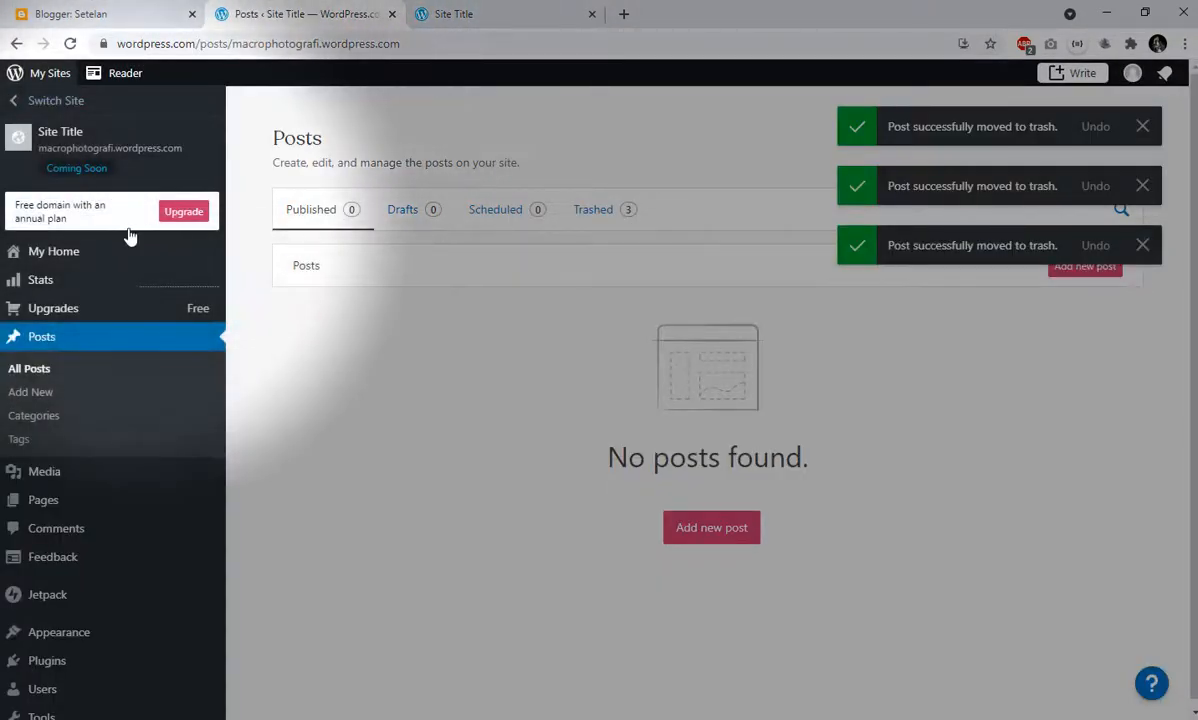
click(31, 393)
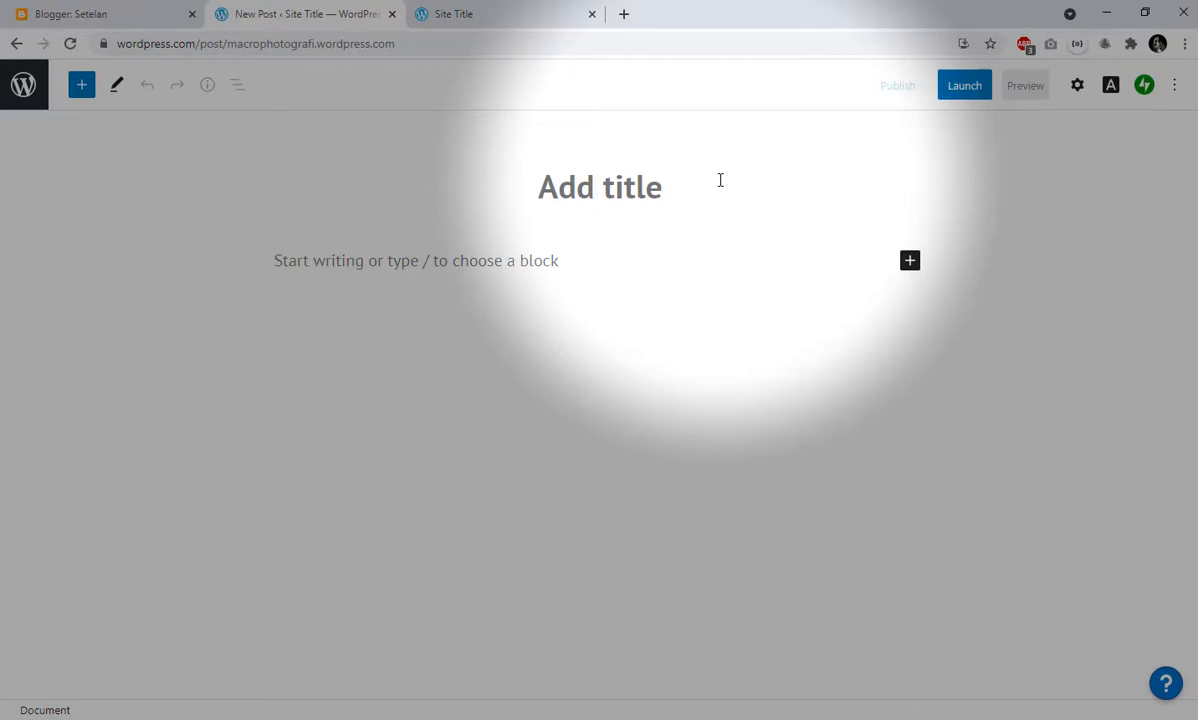
text(Jenis)
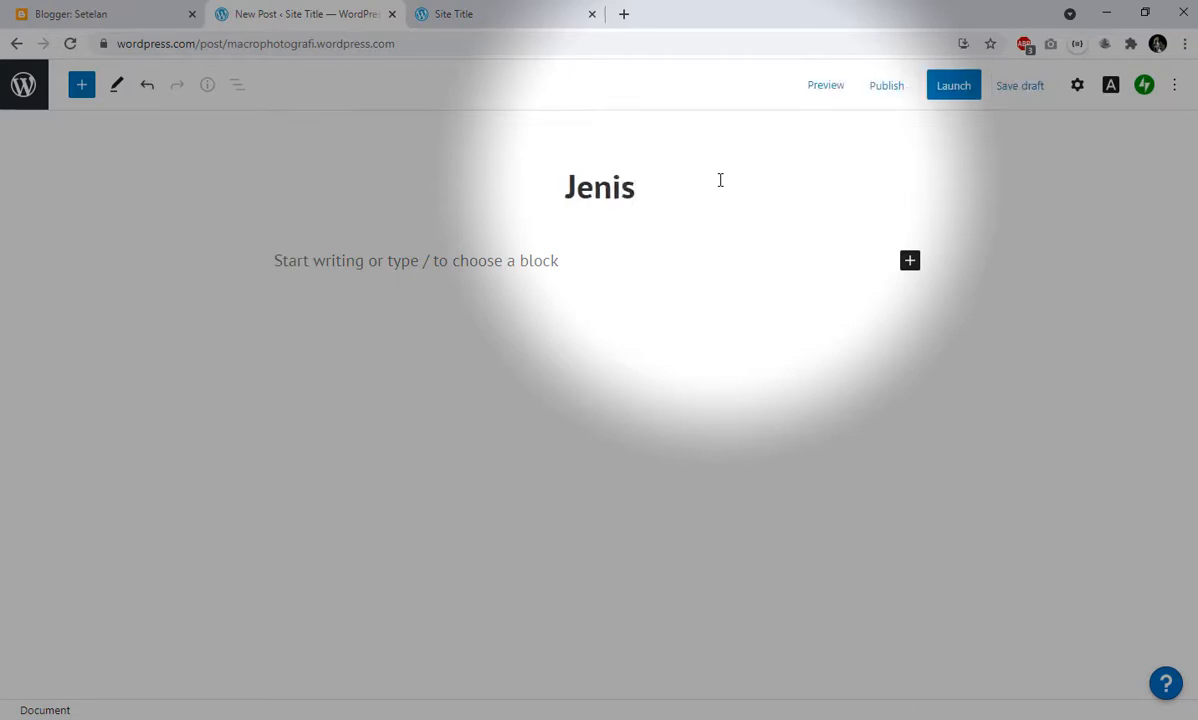
text(-jenis P)
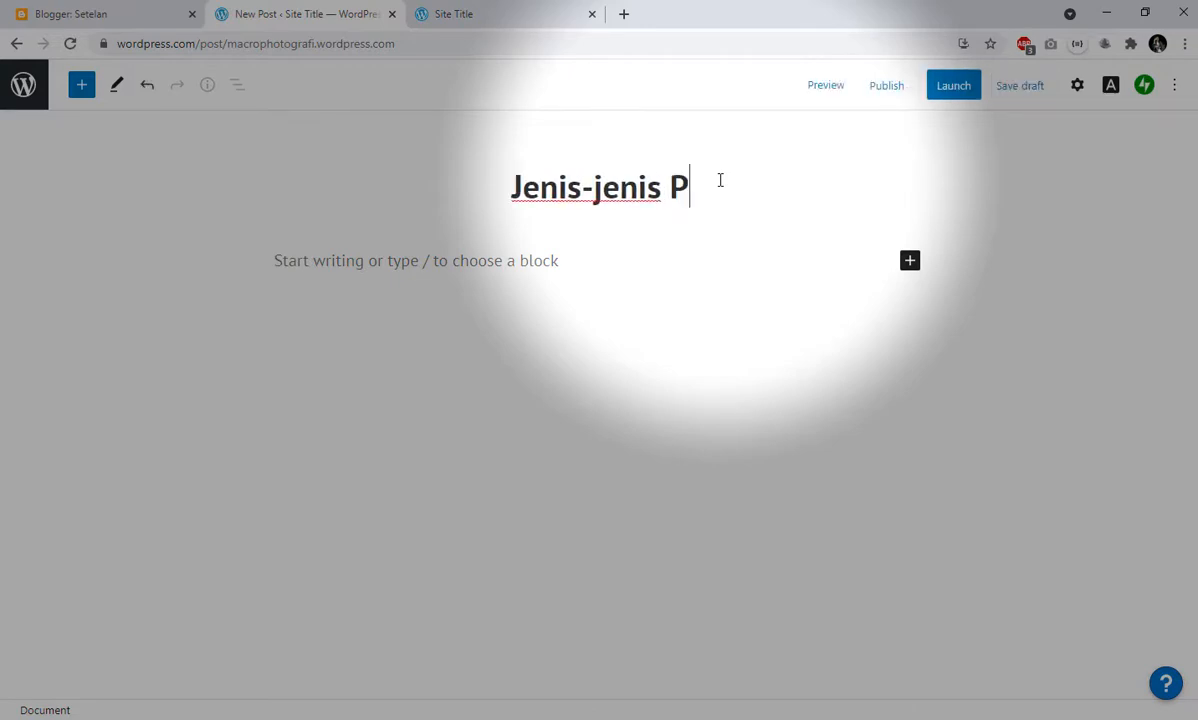
text(hotograf)
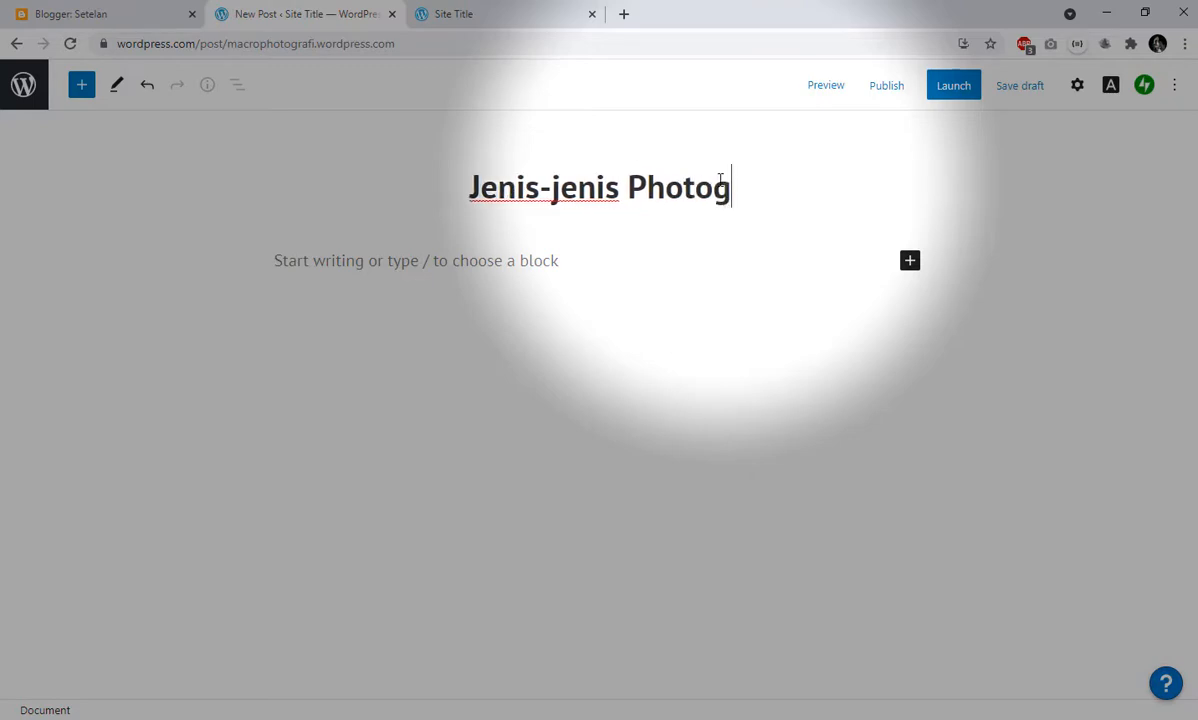
text(i)
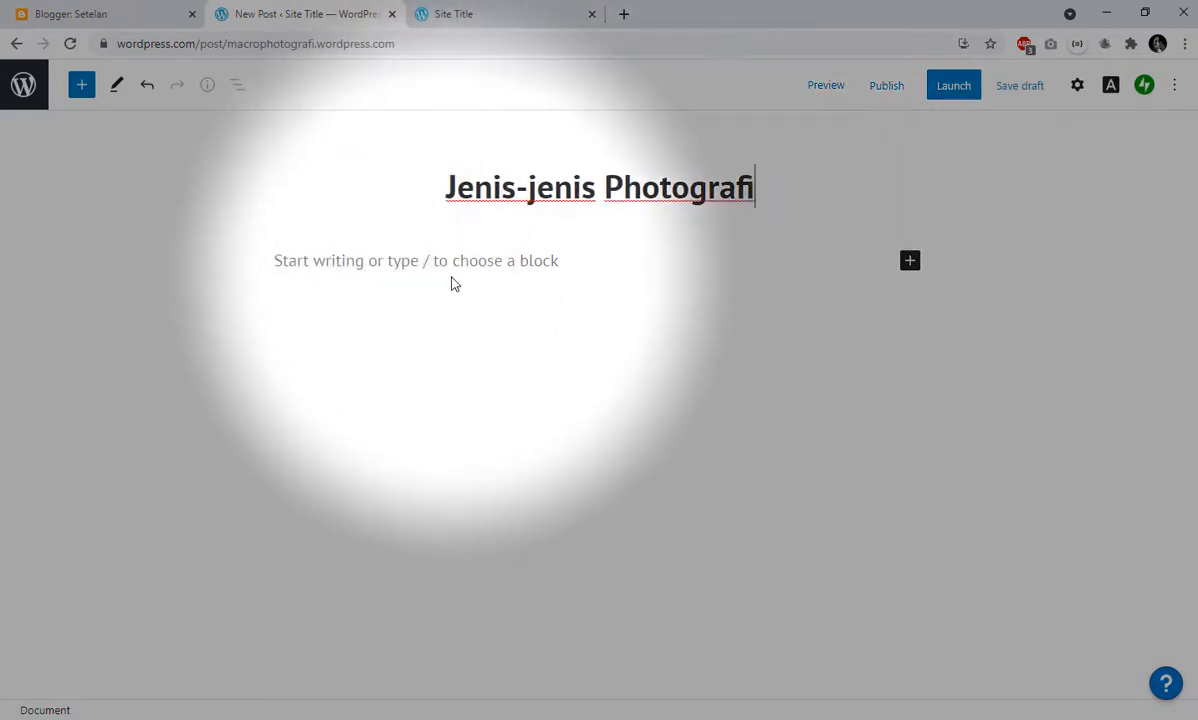
- Enter "aa sda jkj asjdkasdjkasad asd asd kas djaskdj as jasjd l;jasd;la" as placeholder body text and fill the paragraph with repeated copies of it
click(458, 282)
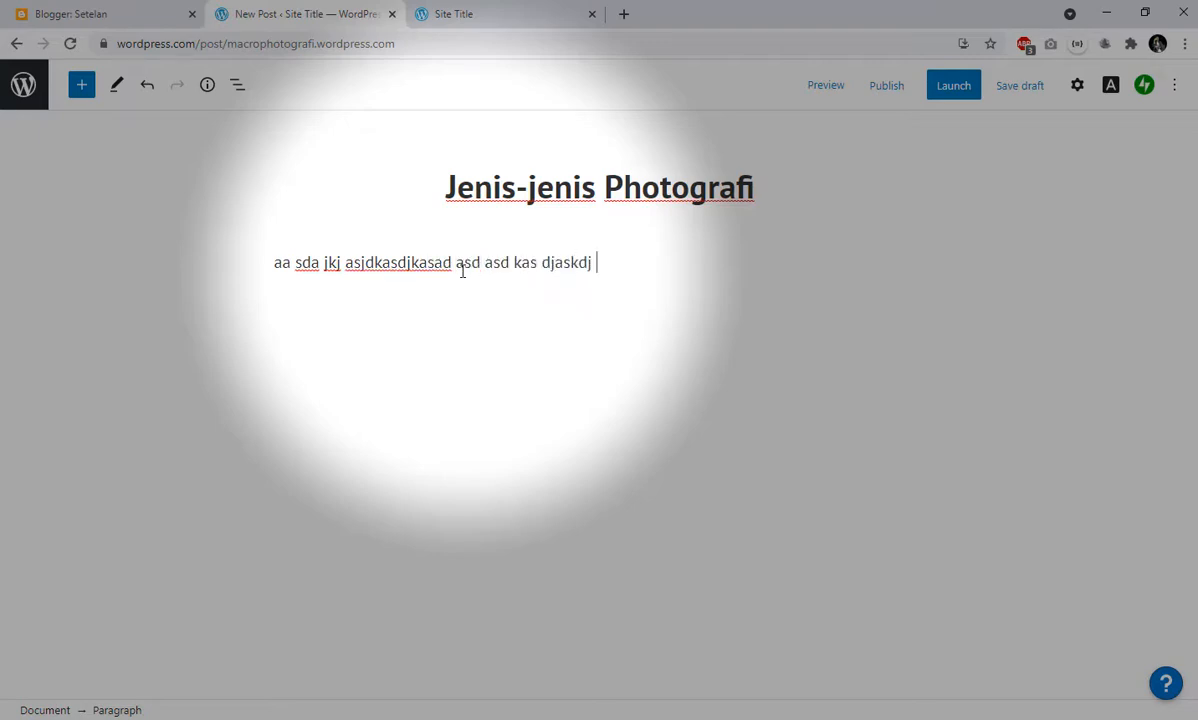
key(ctrl+a)
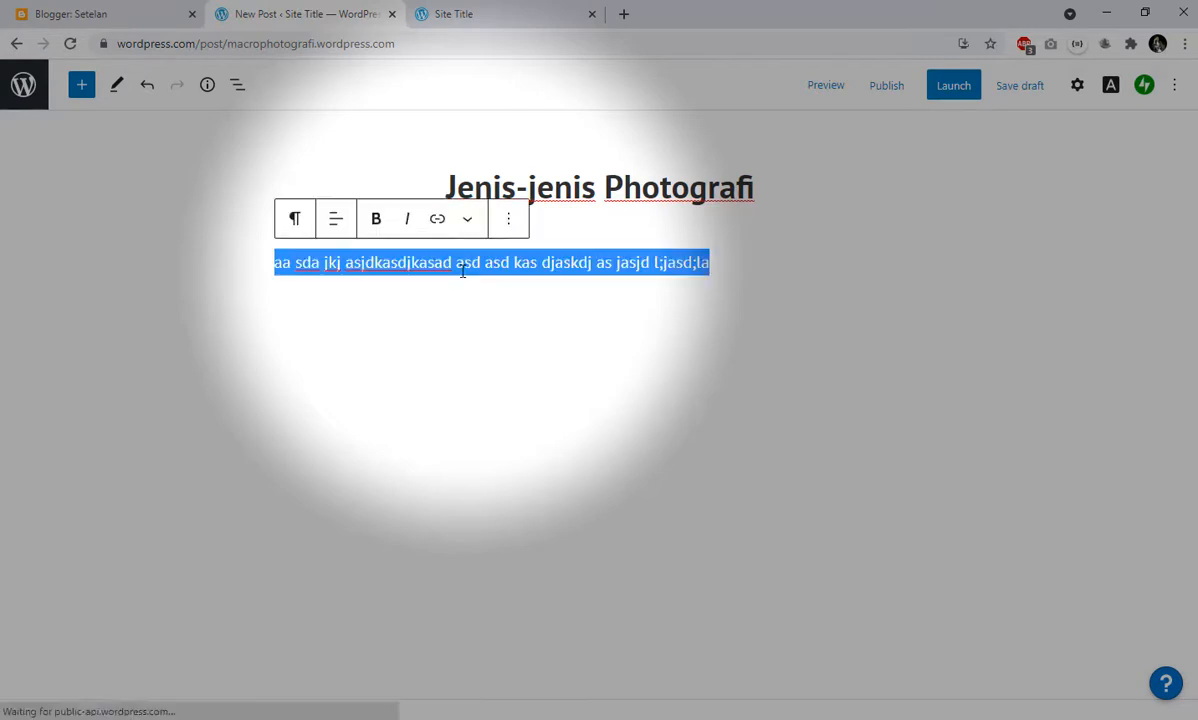
key(ctrl+c)
key(Right)
key(ctrl+v)
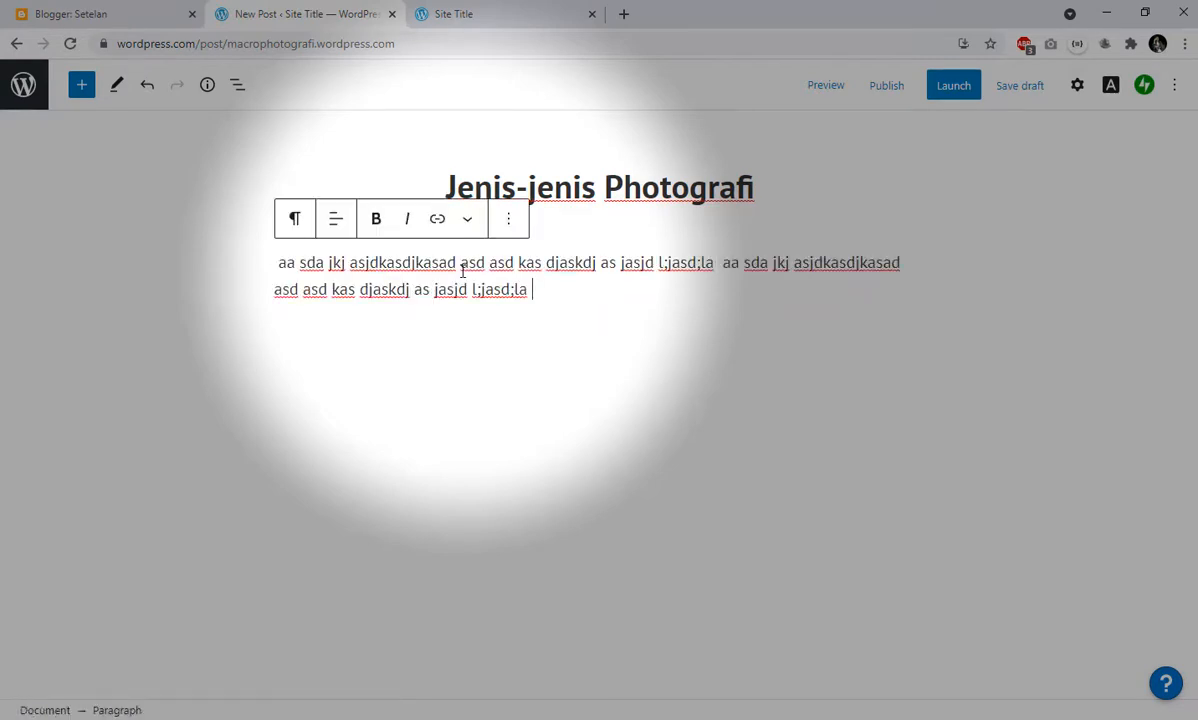
key(ctrl+v)
key(ctrl+v)
key(ctrl+v)
key(ctrl+v)
key(ctrl+v)
key(ctrl+v)
key(ctrl+v)
key(ctrl+v)
key(ctrl+v)
key(ctrl+v)
key(ctrl+v)
key(ctrl+v)
key(ctrl+v)
key(ctrl+v)
key(ctrl+v)
key(ctrl+v)
key(ctrl+v)
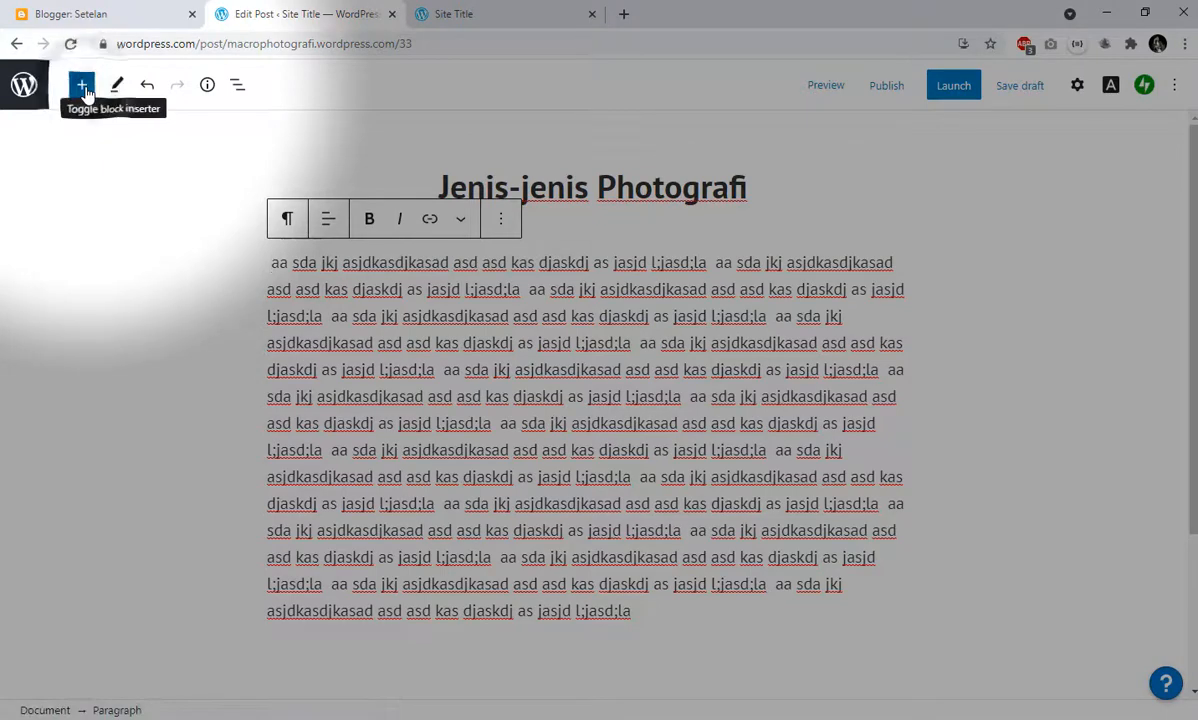
- Look through the available content blocks and insert an Image block below the post's paragraph
click(83, 86)
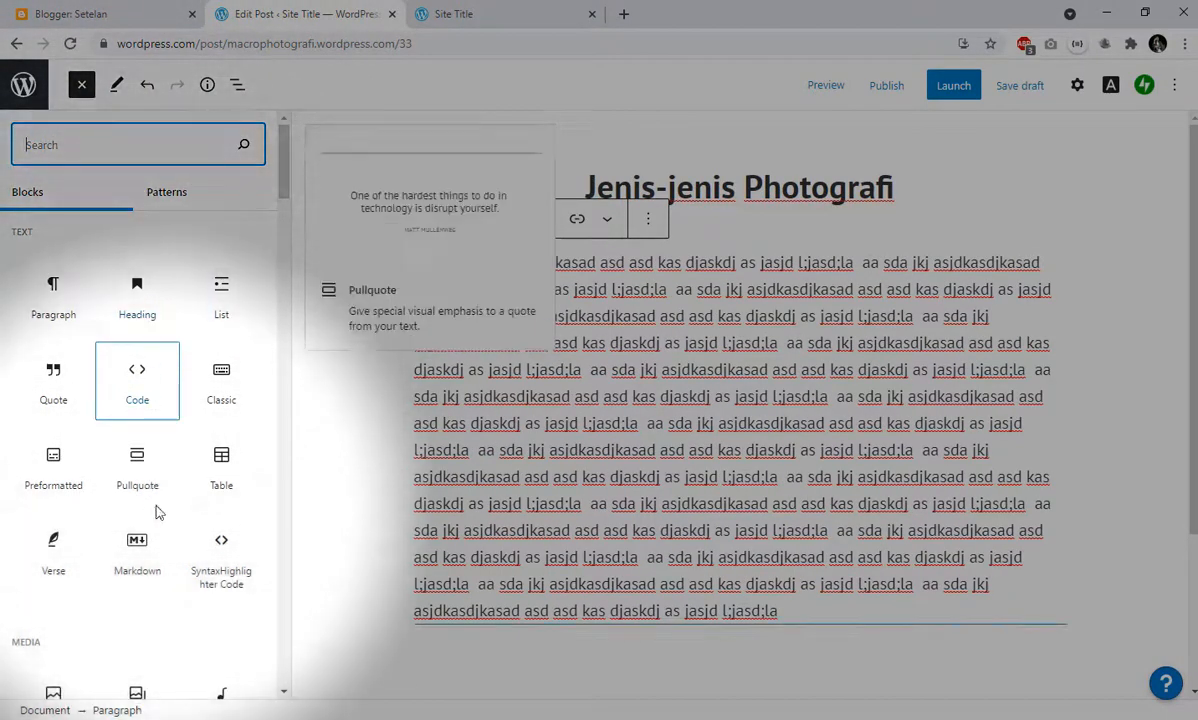
scroll(99, 420, down, 1)
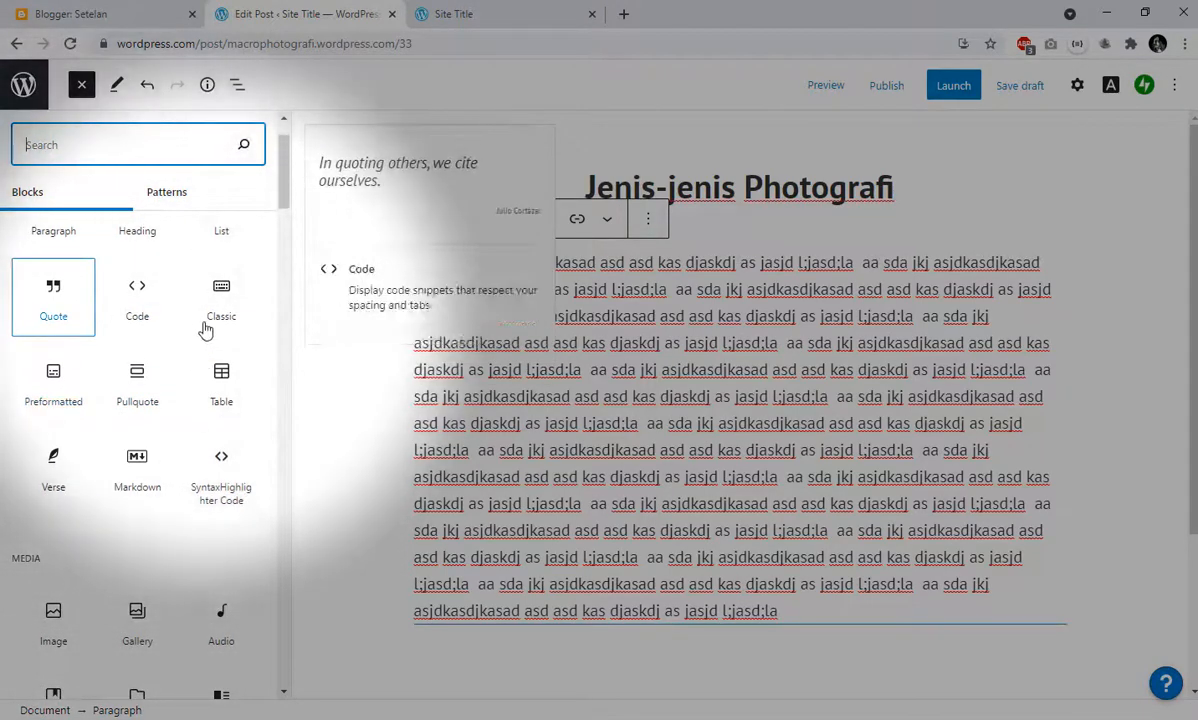
scroll(210, 316, down, 1)
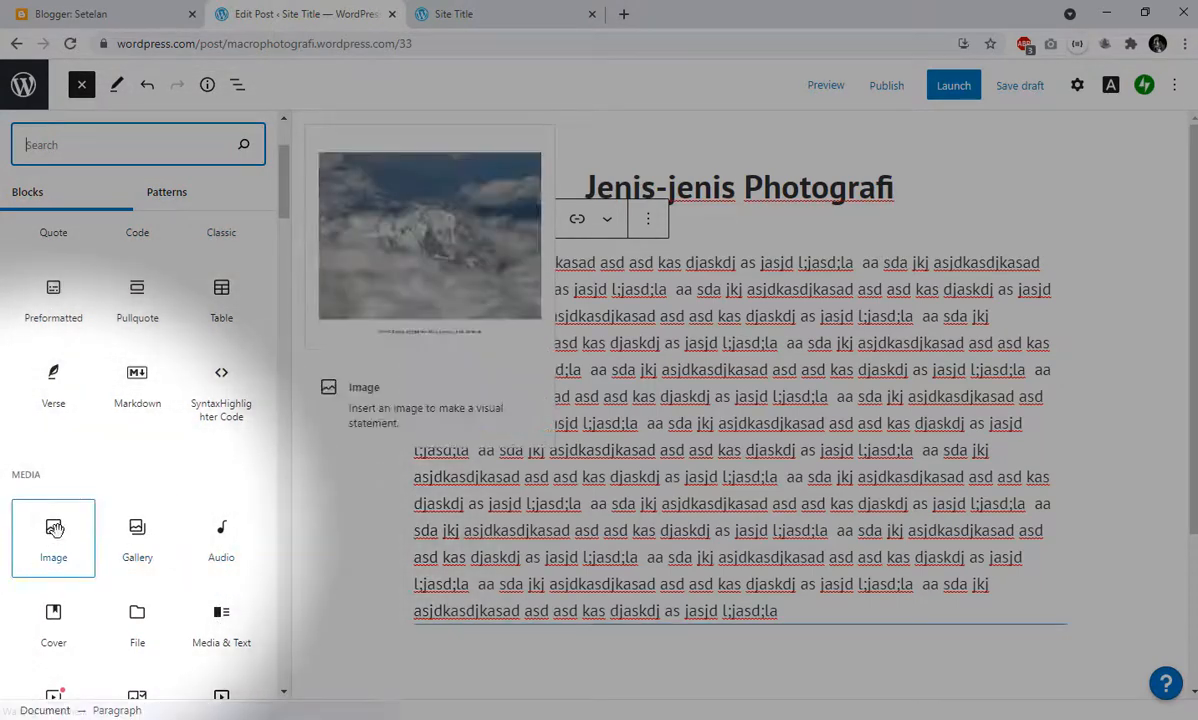
click(54, 528)
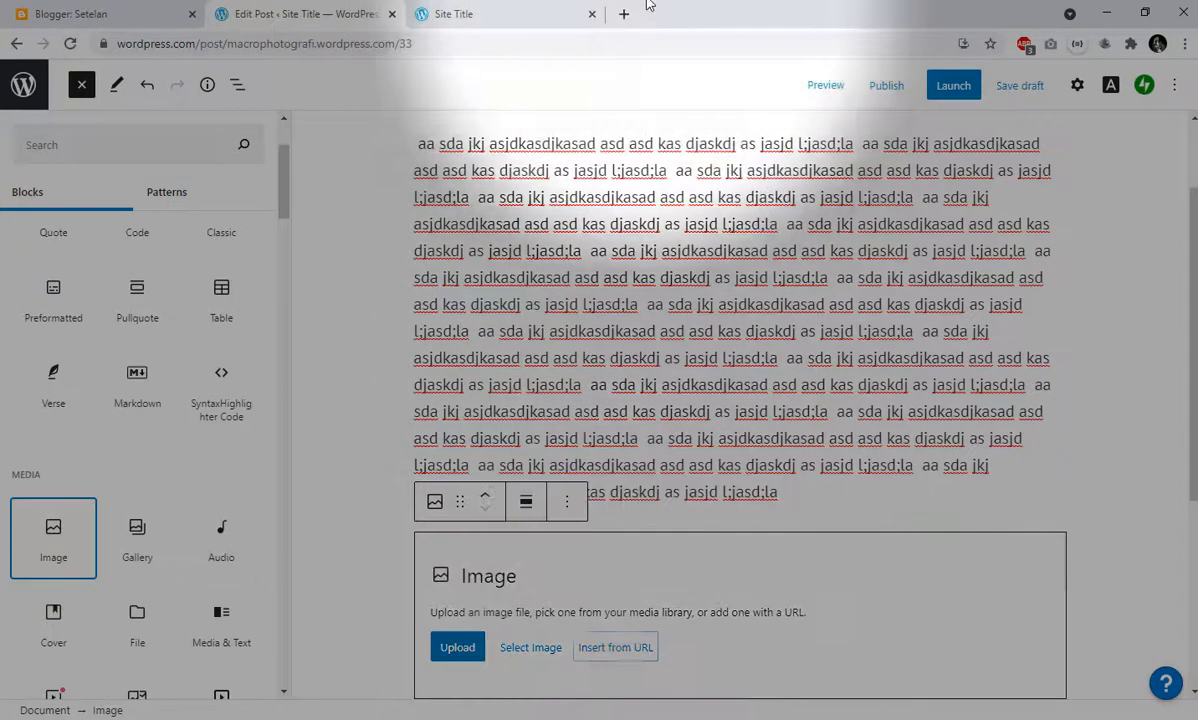
- Open Google in a new browser tab and search for "macro photography"
click(620, 15)
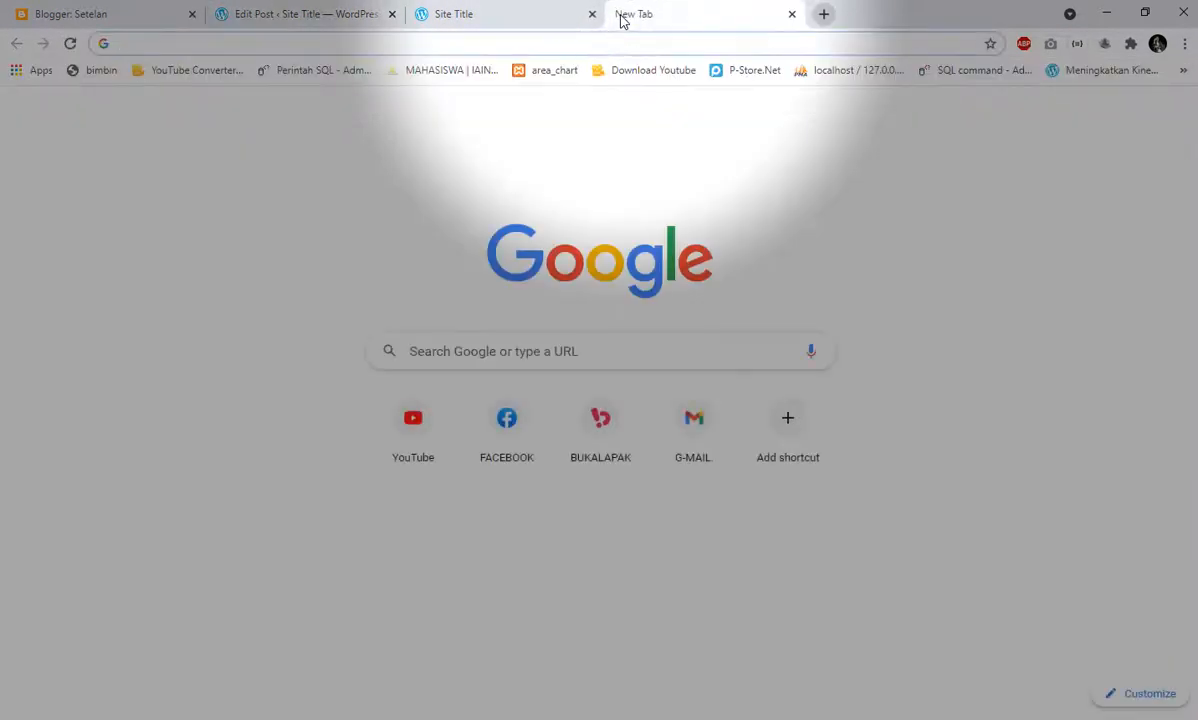
text(goo)
key(Return)
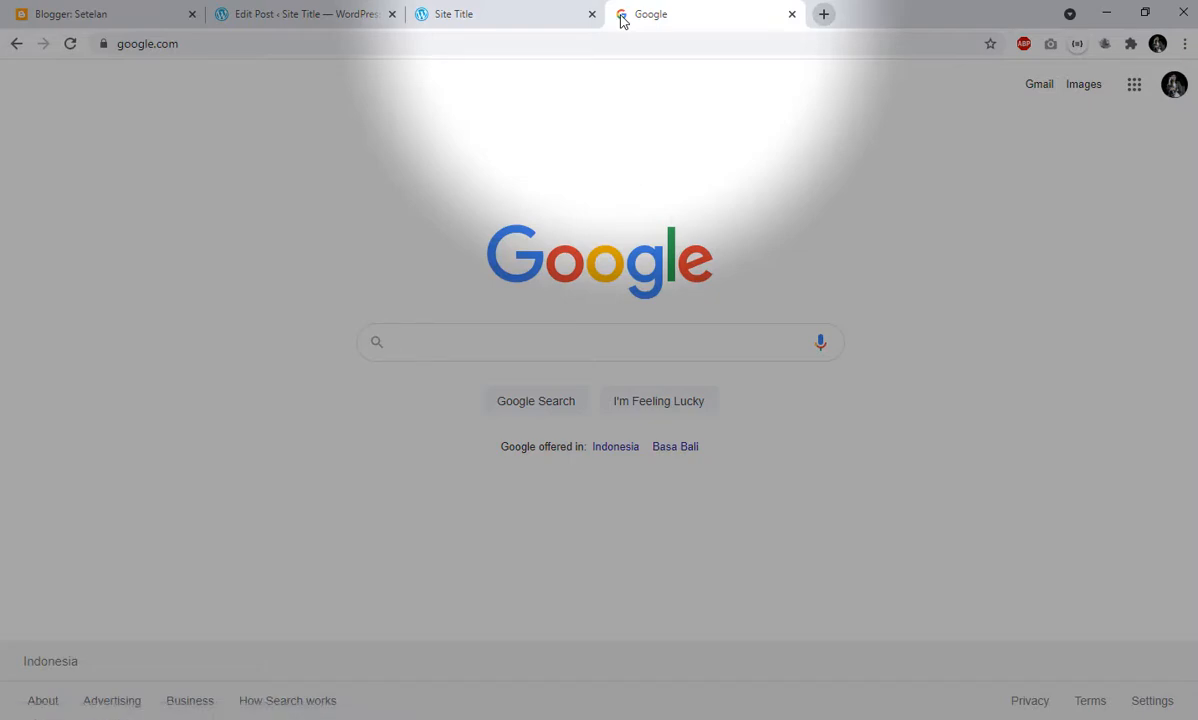
text(macro )
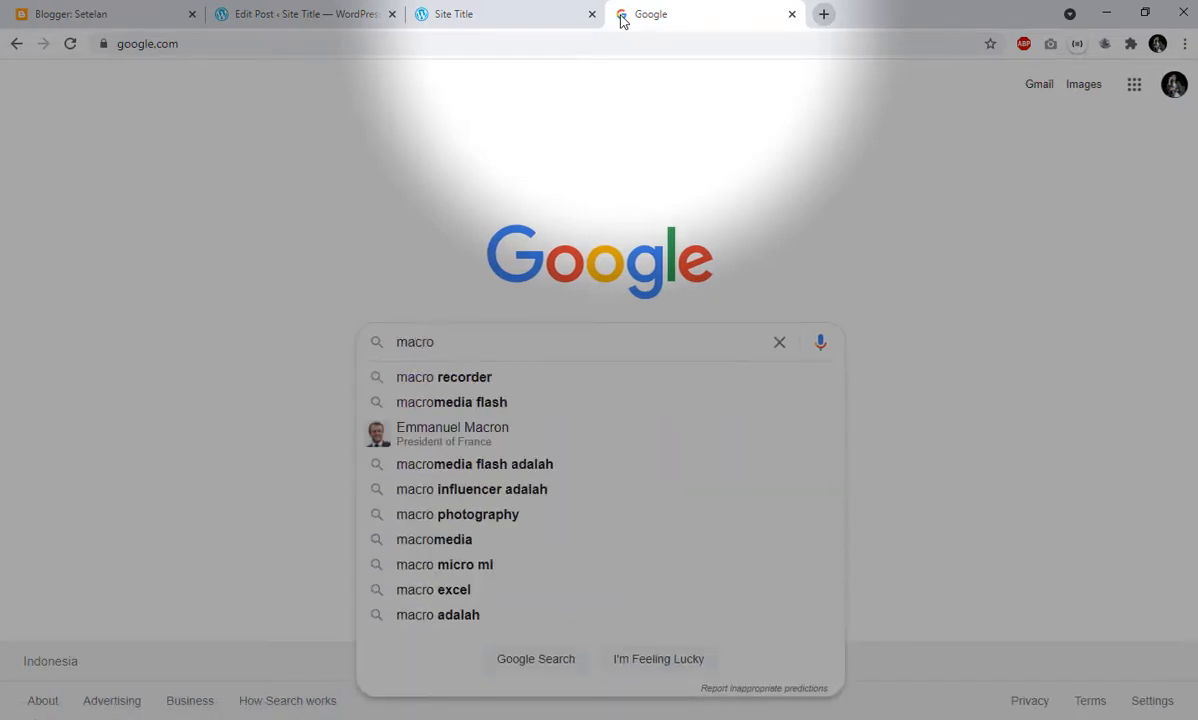
text(phot)
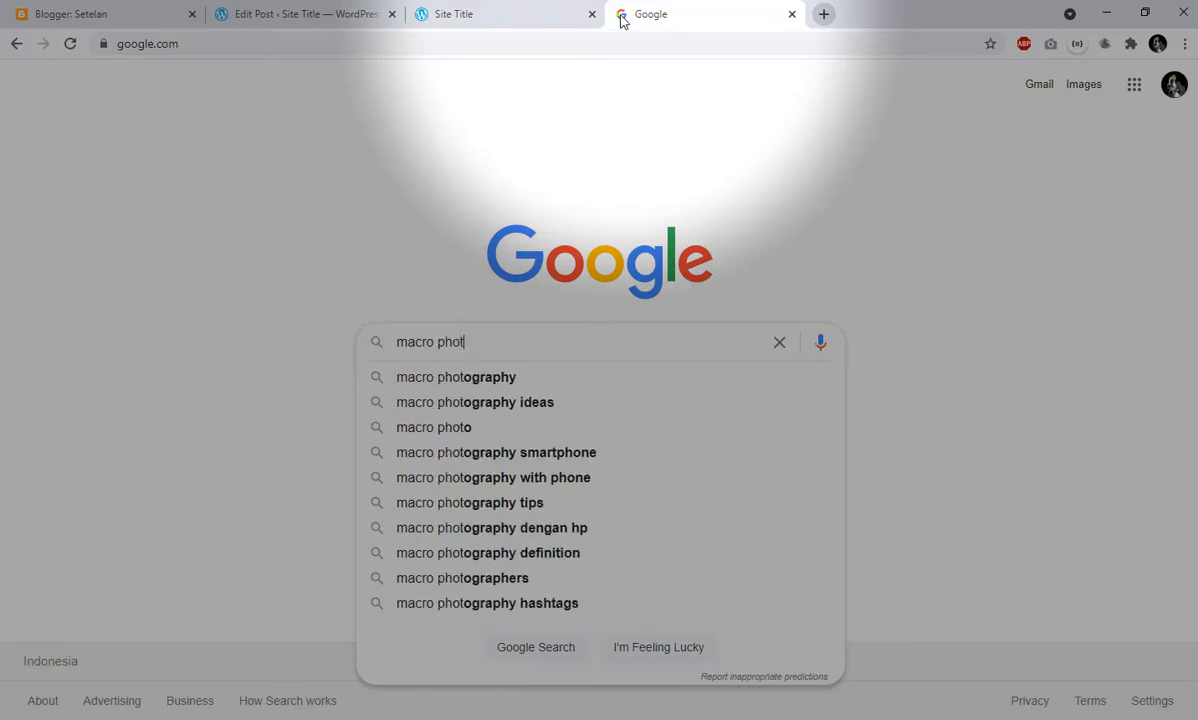
key(Down)
key(Return)
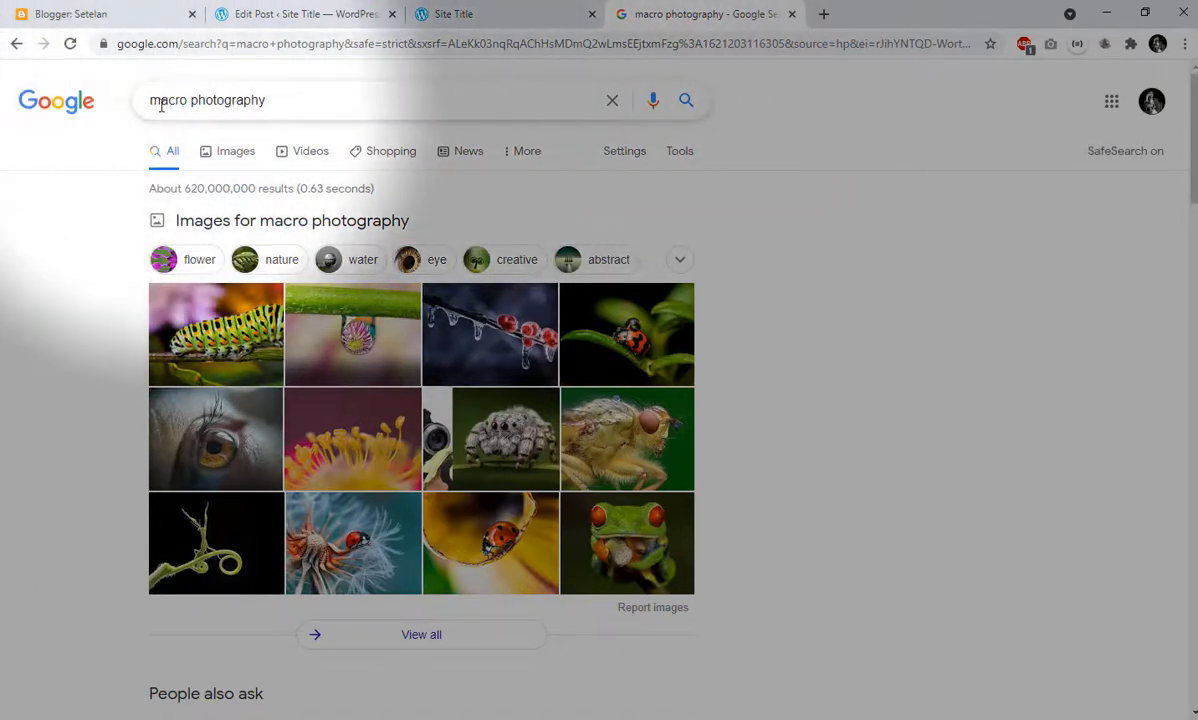
- Compare the search term "macro photography" with the web address of the site's home page, then clear the search term
drag(196, 97, 137, 97)
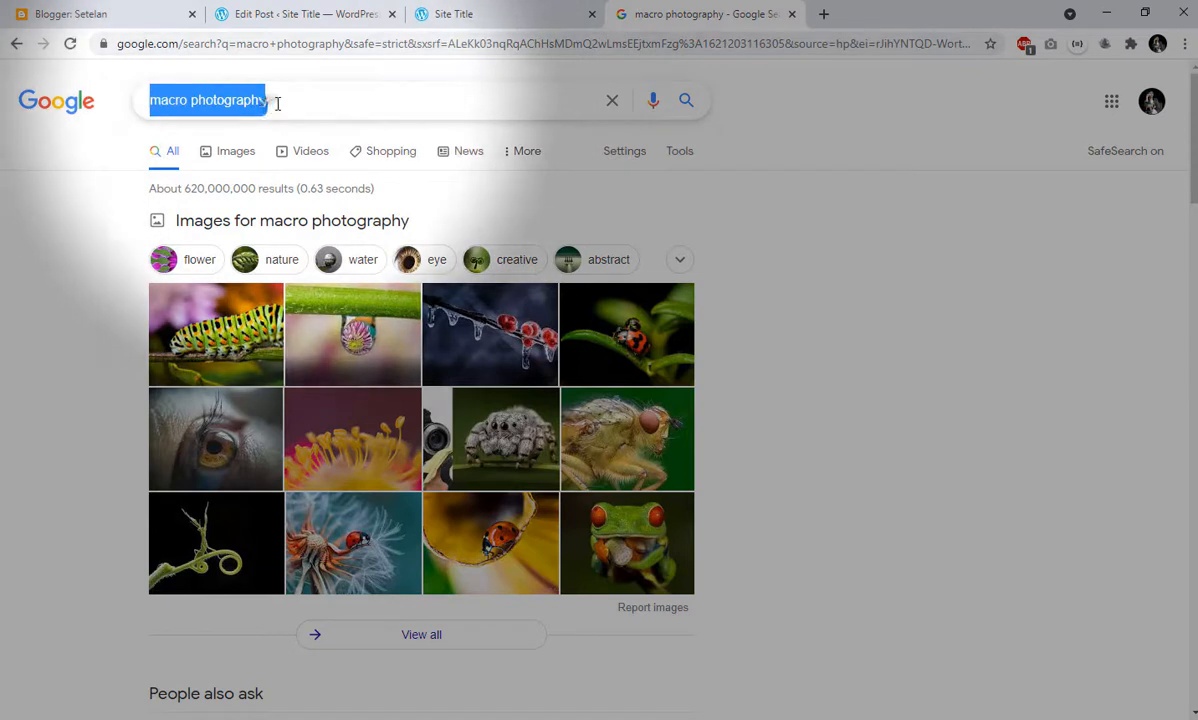
drag(277, 103, 145, 113)
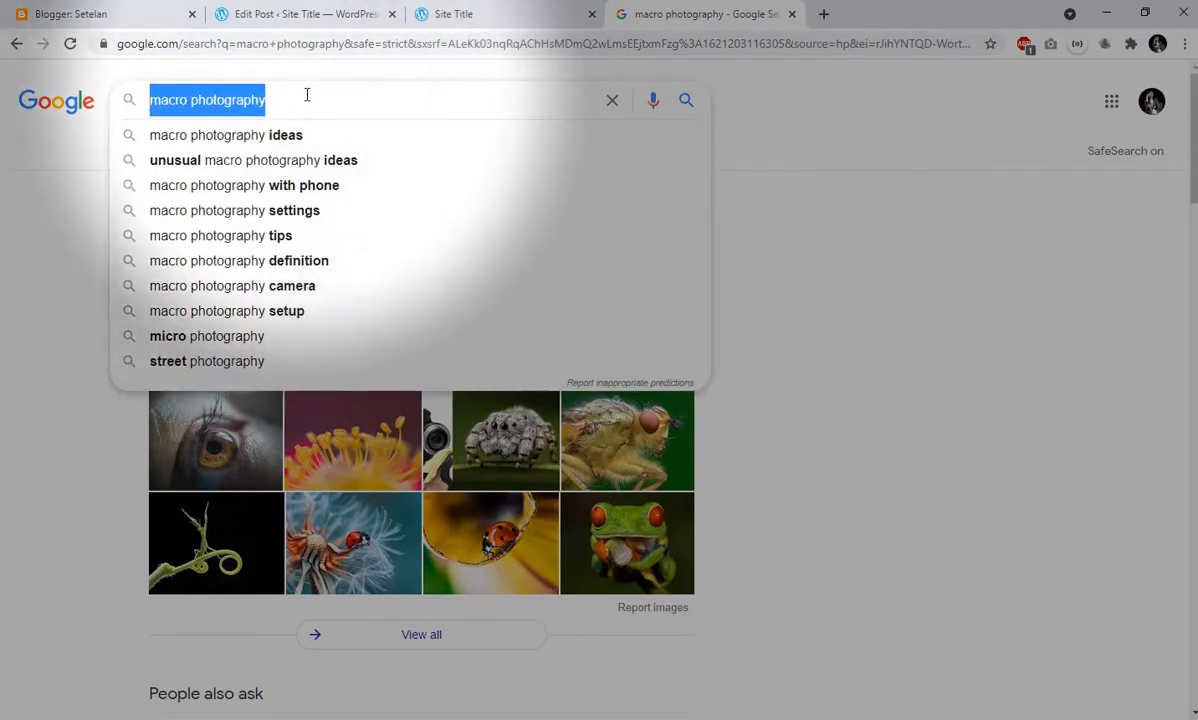
click(465, 14)
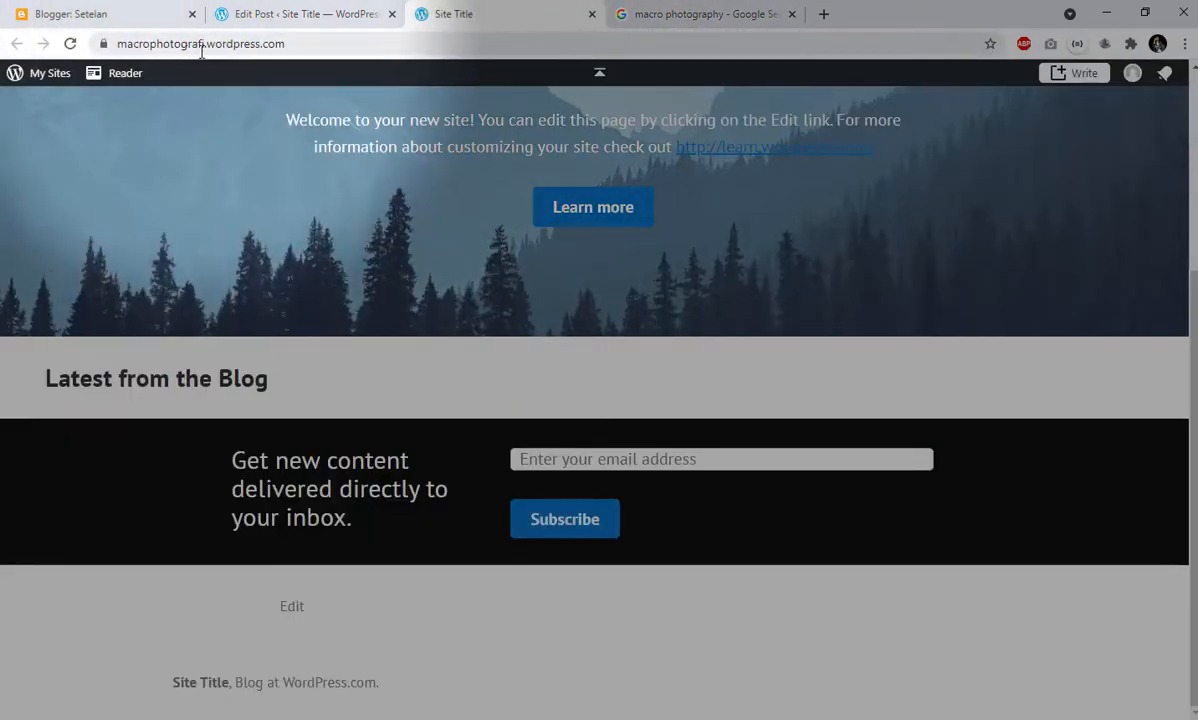
click(665, 12)
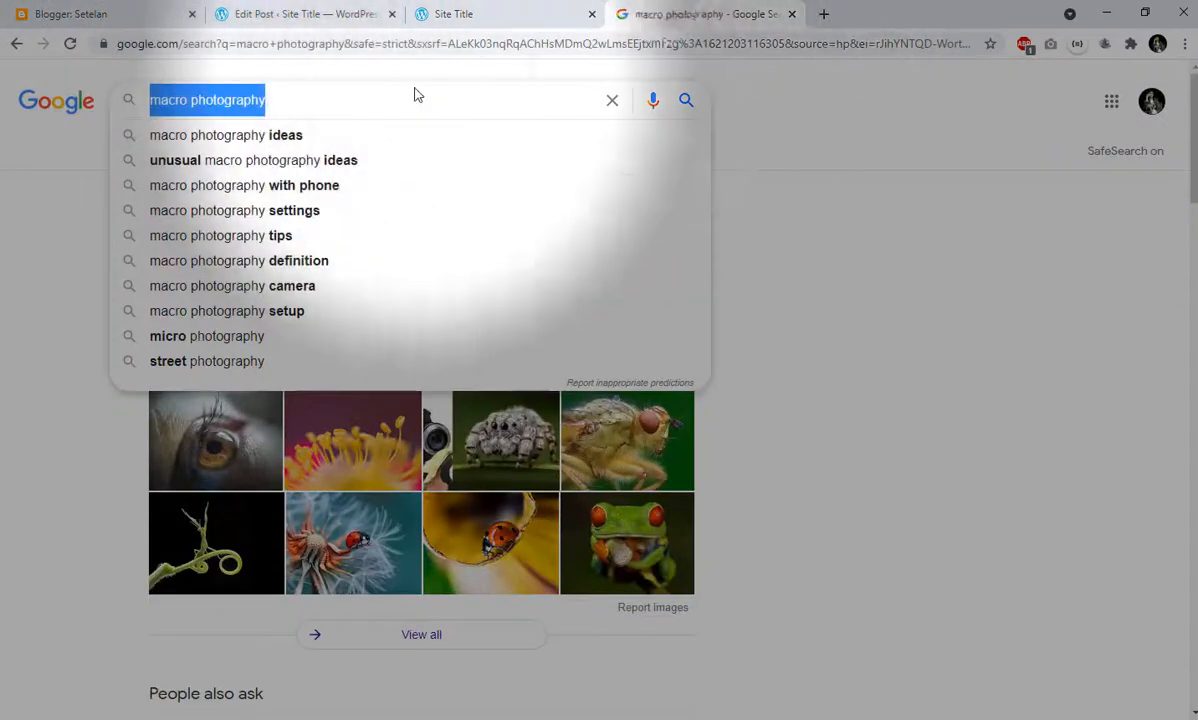
click(441, 14)
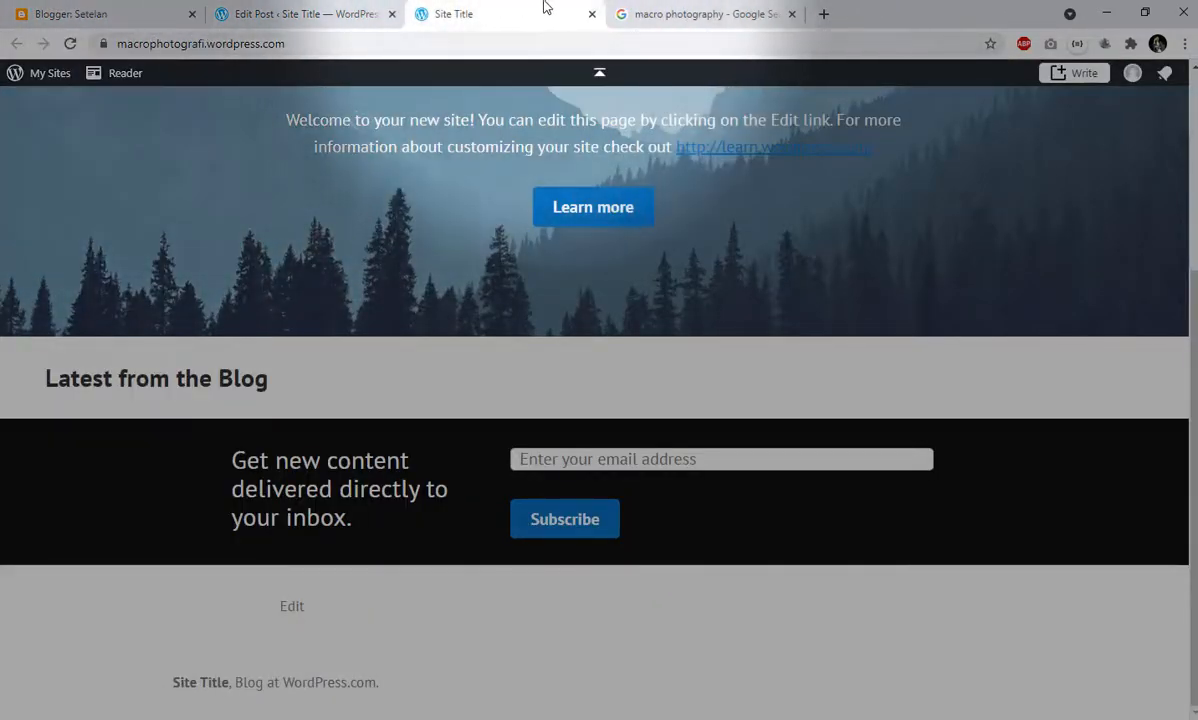
click(690, 12)
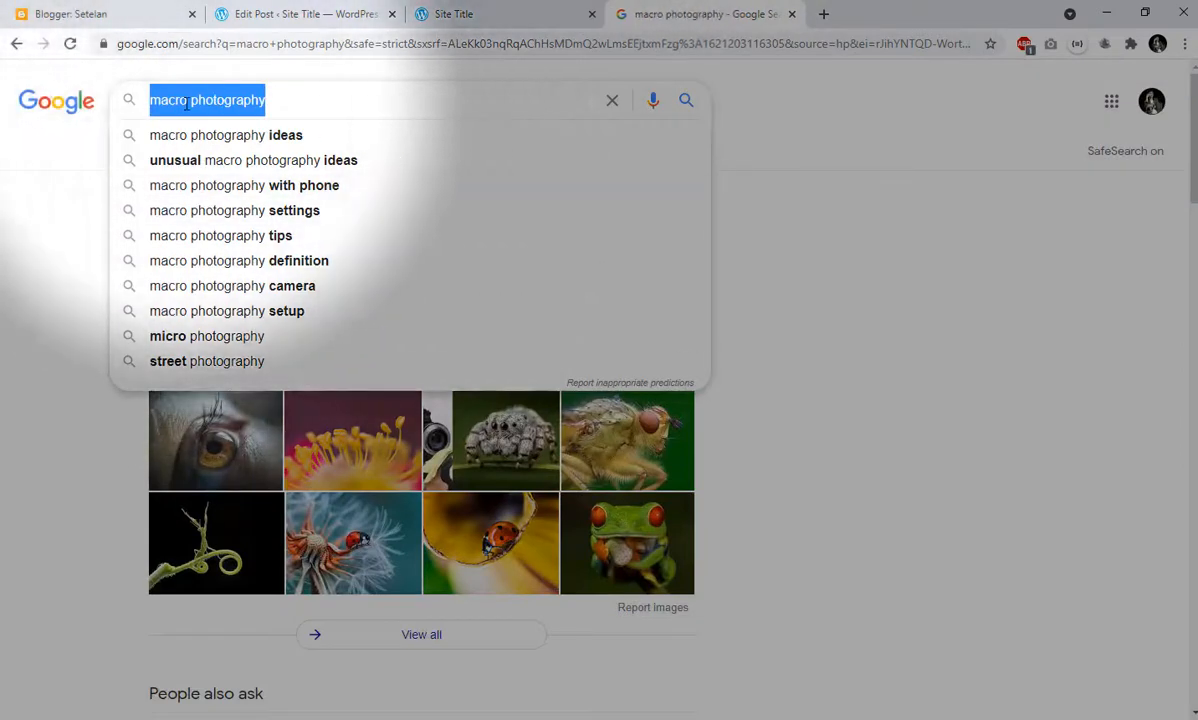
click(284, 101)
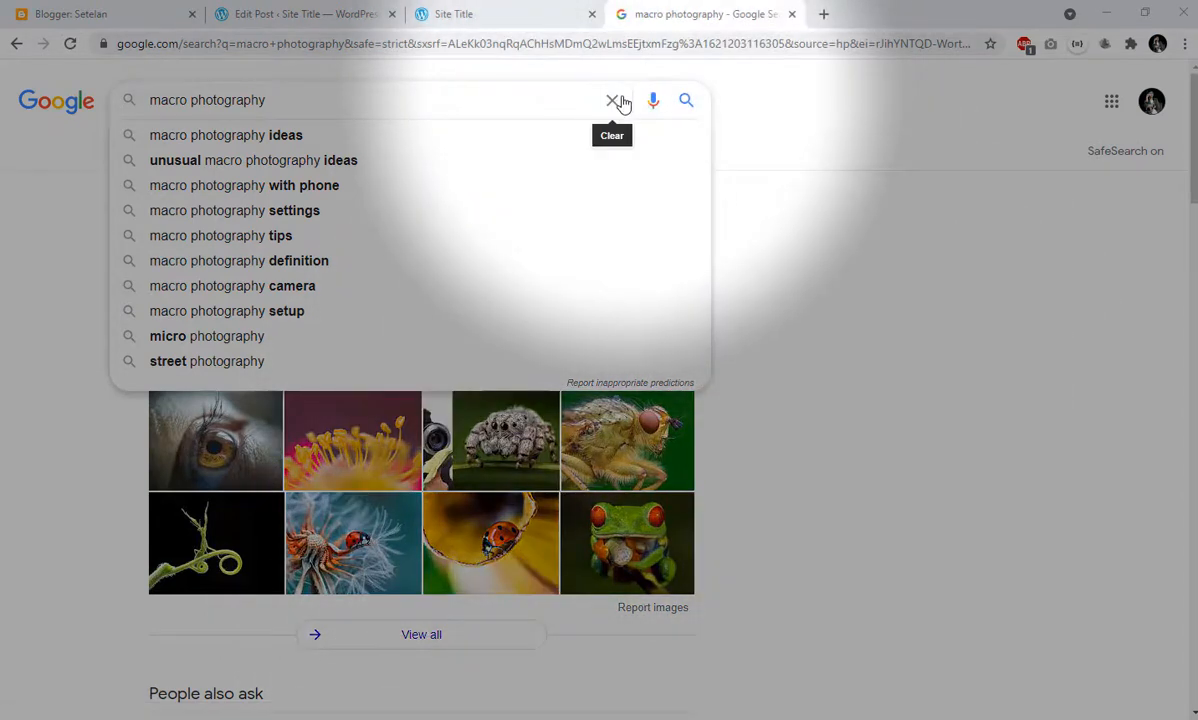
click(612, 100)
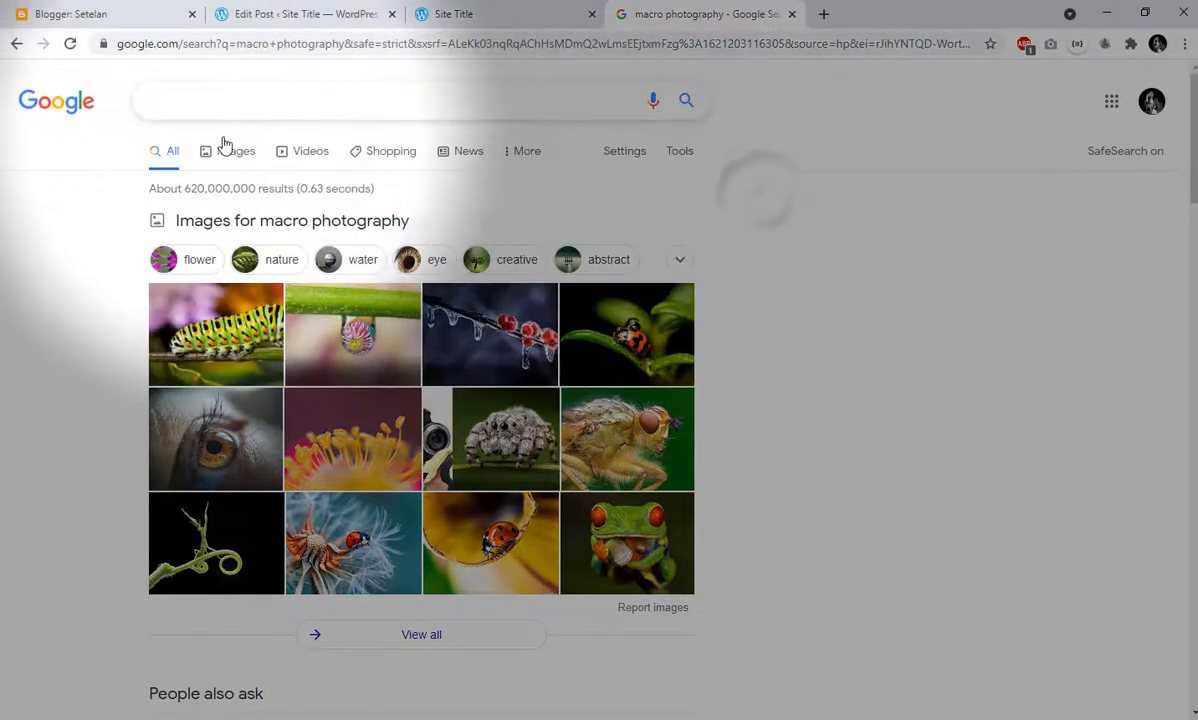
- Show the image results for "macro photography" and browse them for a photo suitable for the post
click(231, 155)
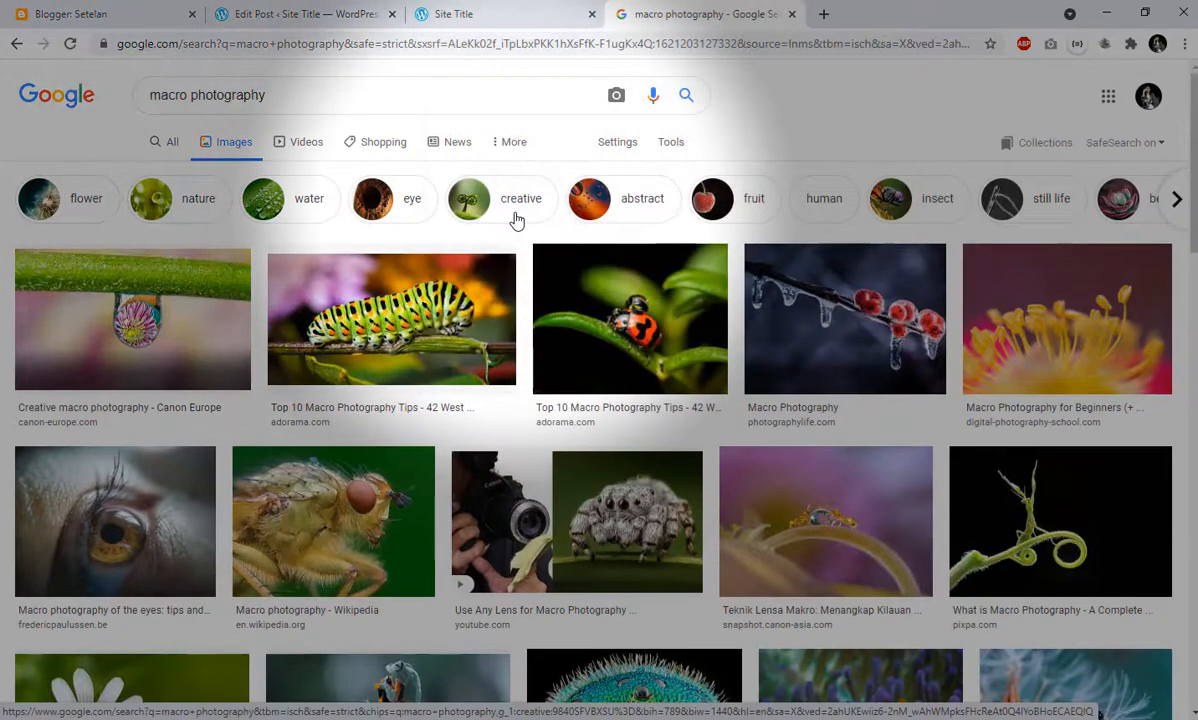
scroll(615, 285, down, 1)
scroll(615, 278, down, 1)
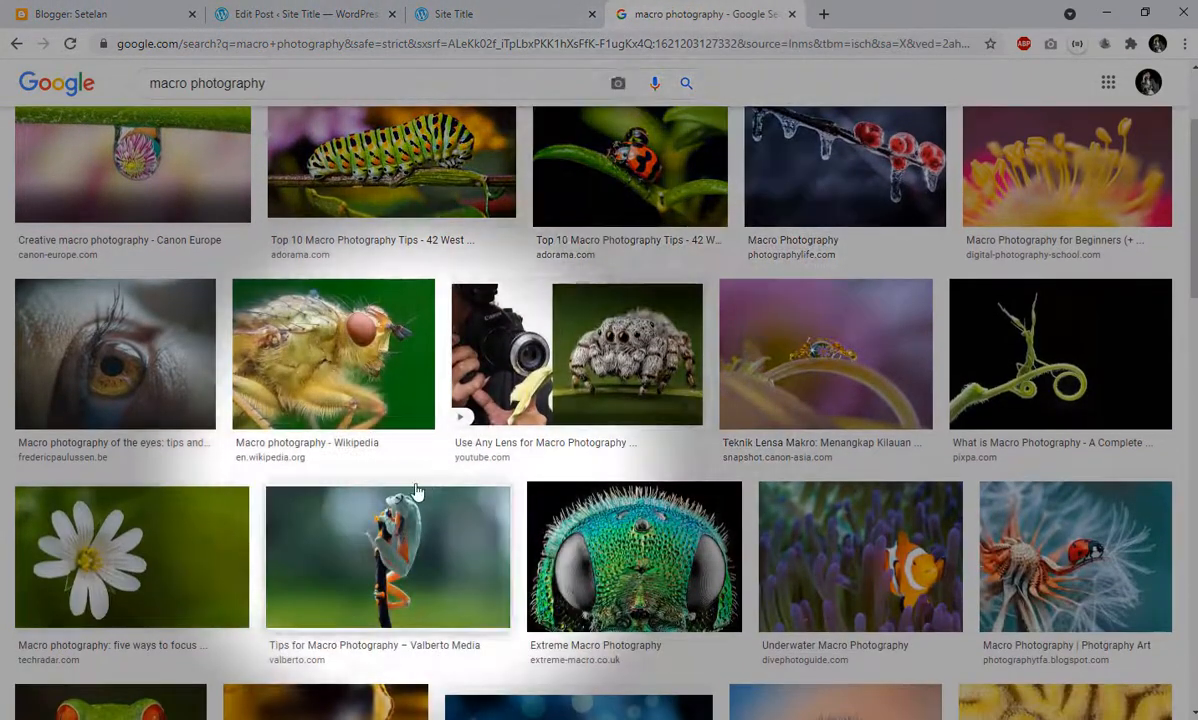
scroll(600, 414, down, 2)
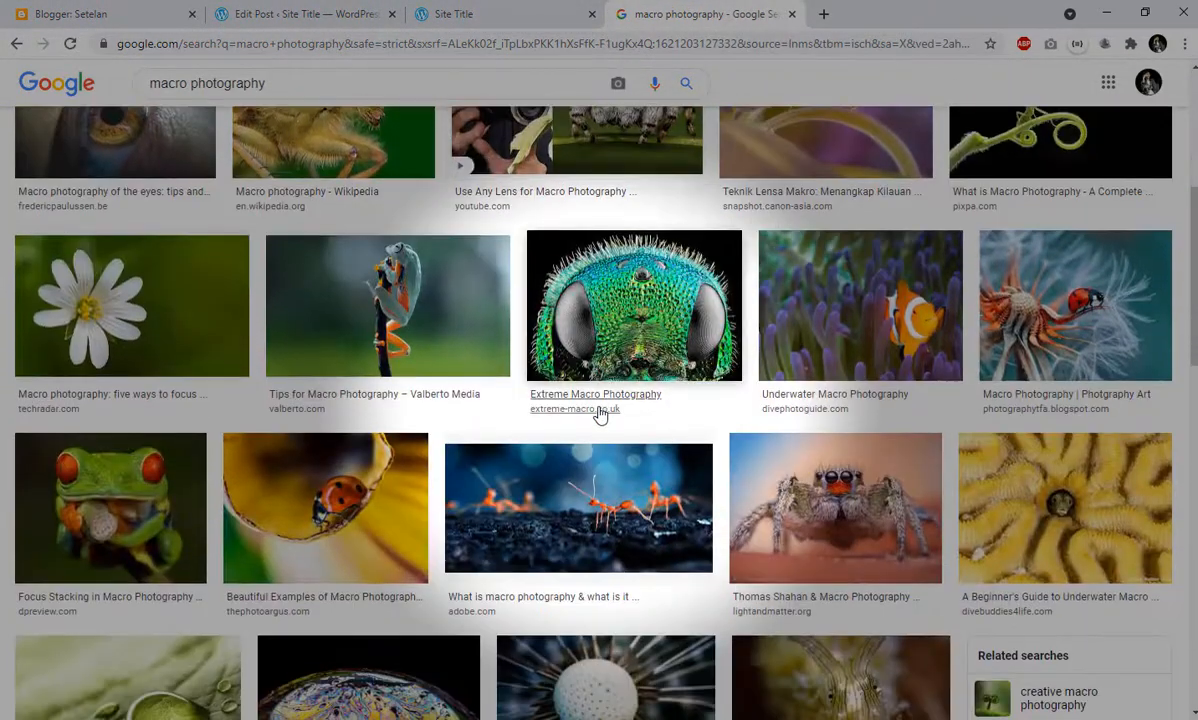
scroll(600, 414, down, 2)
scroll(600, 414, down, 1)
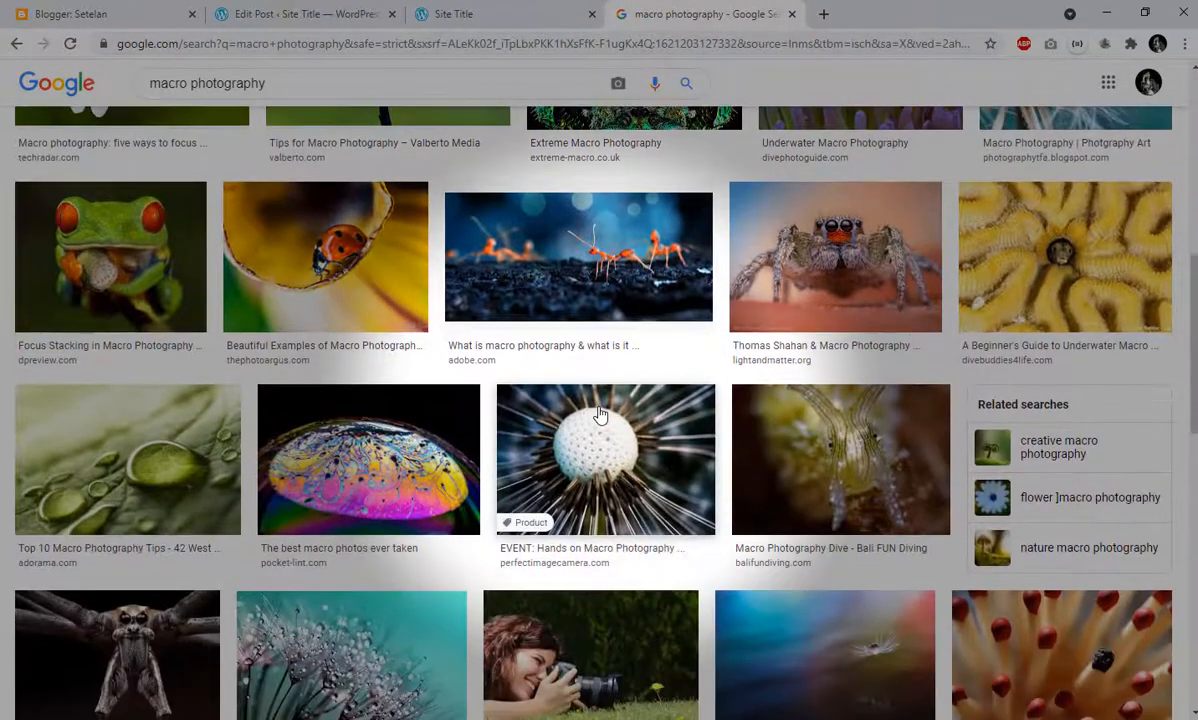
scroll(610, 500, down, 2)
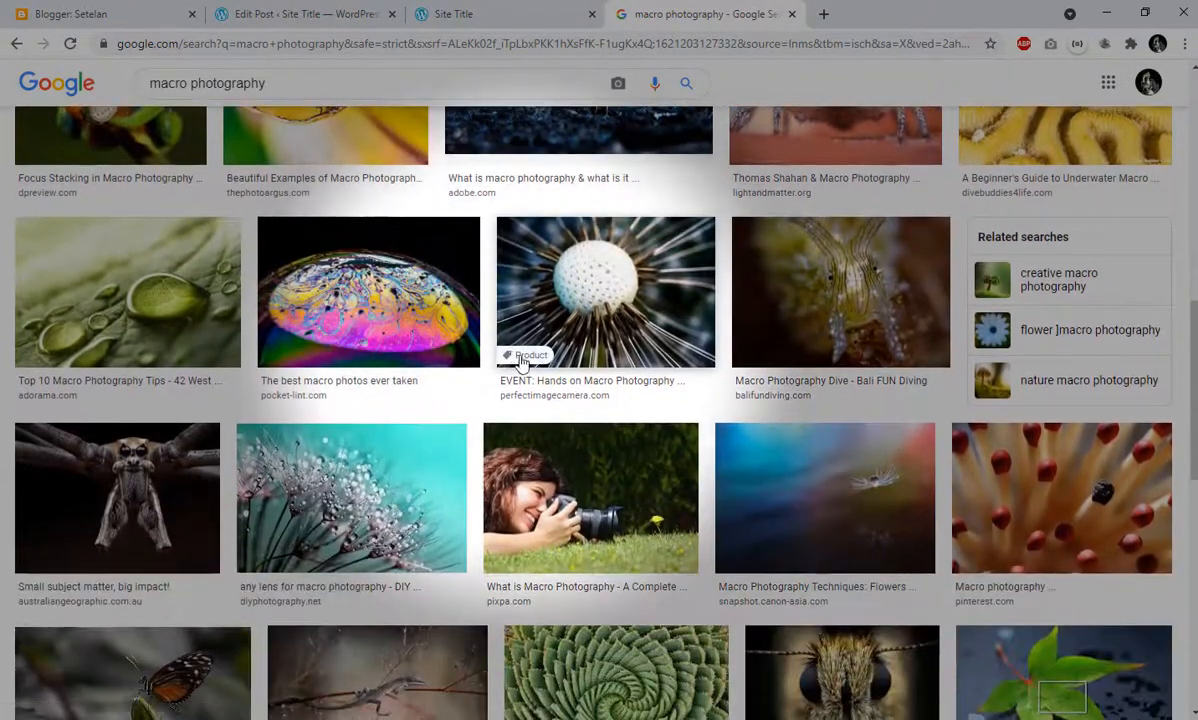
scroll(476, 369, down, 3)
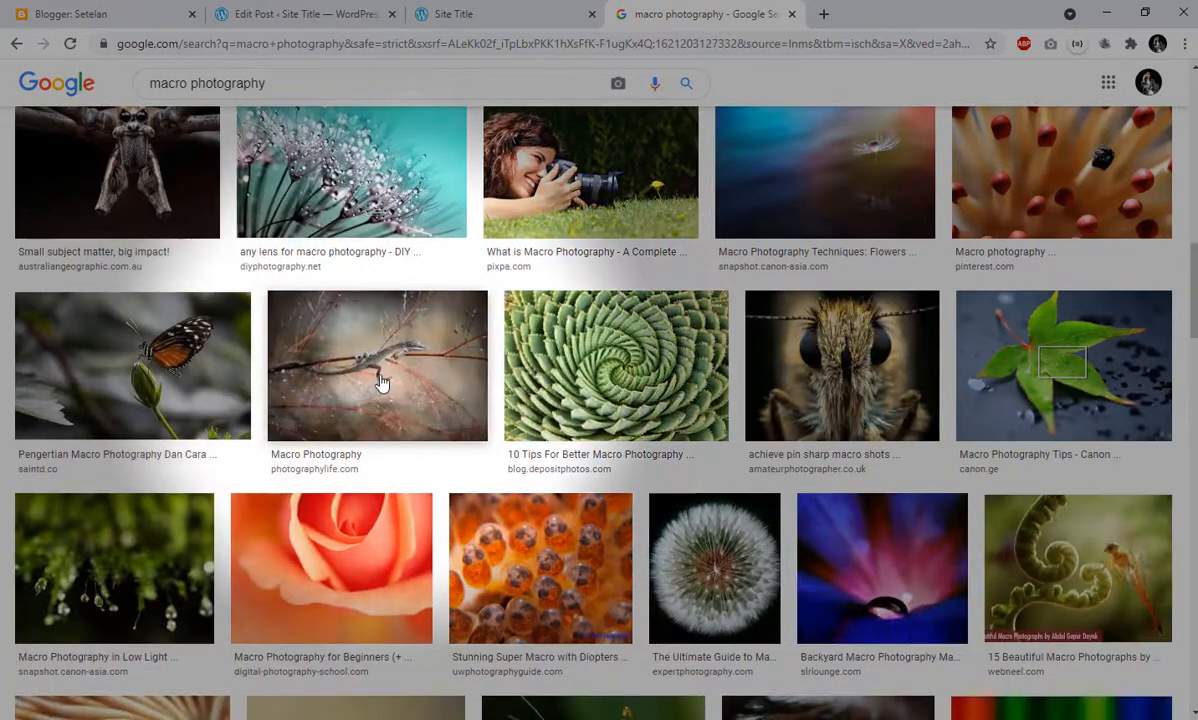
scroll(400, 382, down, 2)
scroll(441, 366, down, 2)
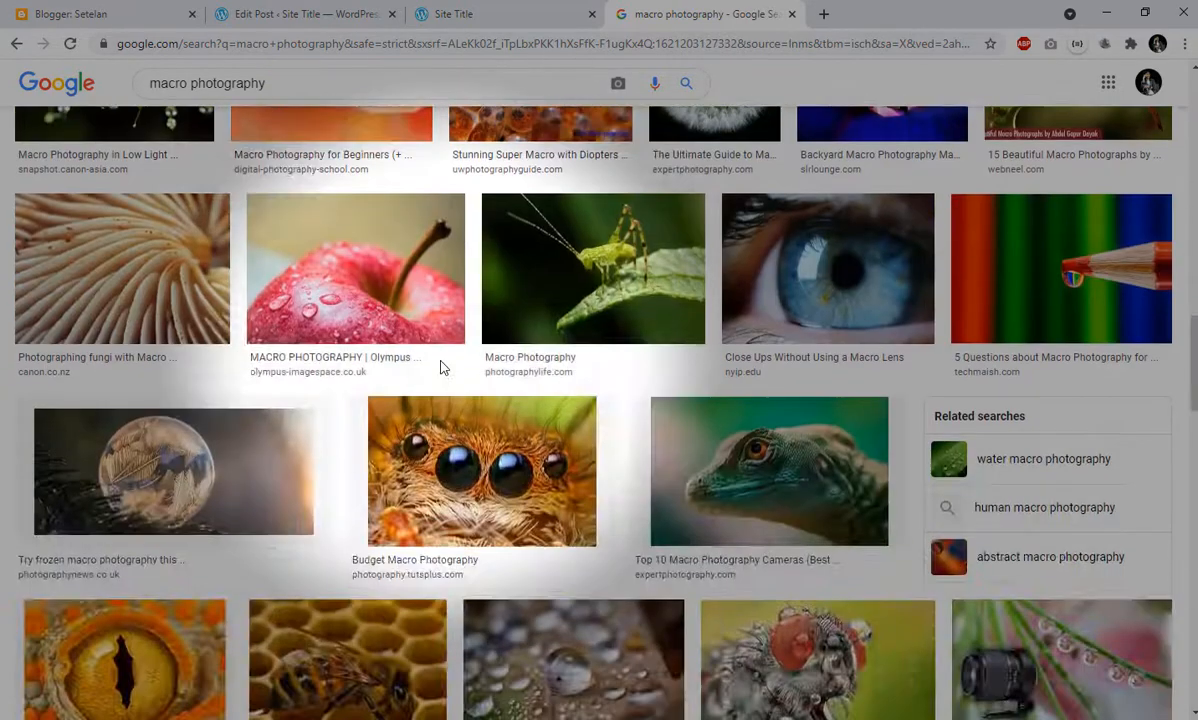
scroll(442, 369, down, 2)
scroll(441, 369, down, 2)
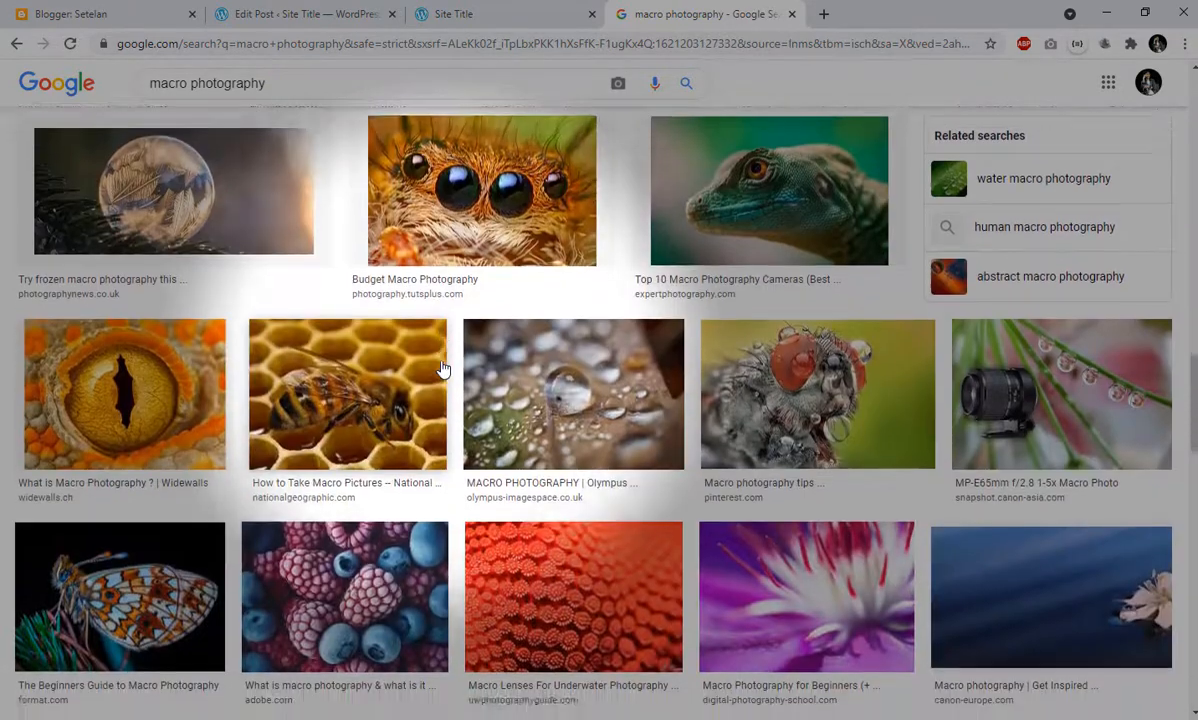
scroll(441, 369, down, 2)
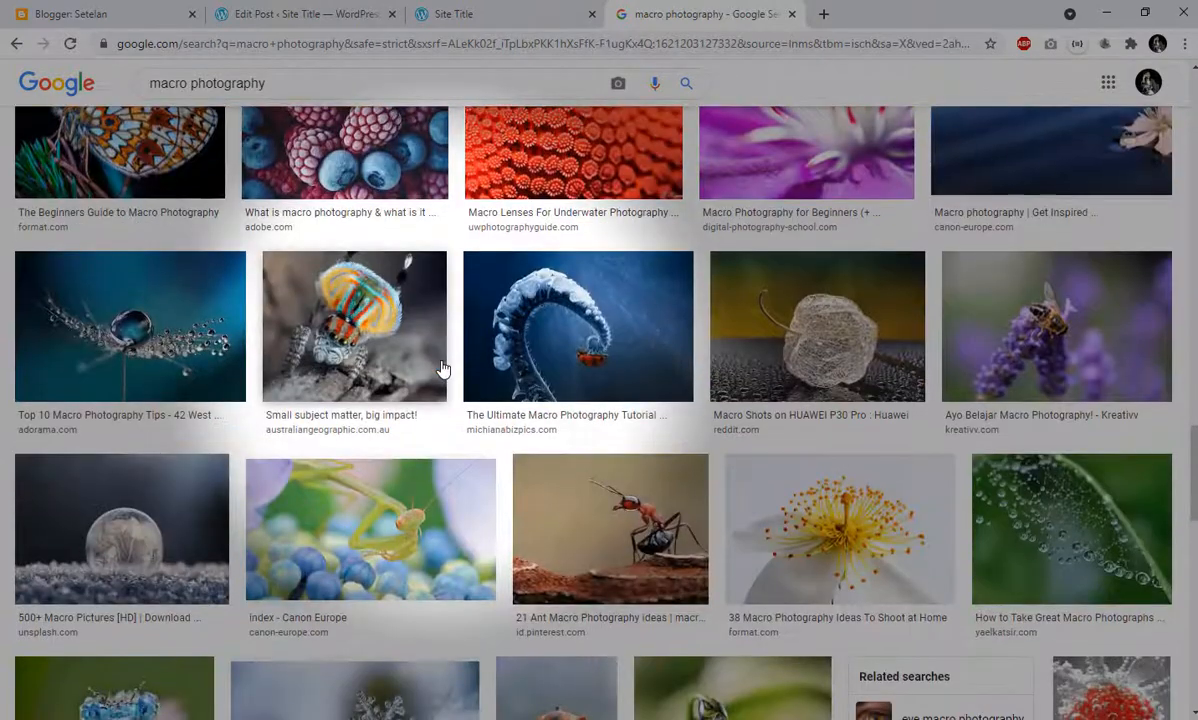
scroll(448, 367, down, 1)
scroll(448, 367, down, 2)
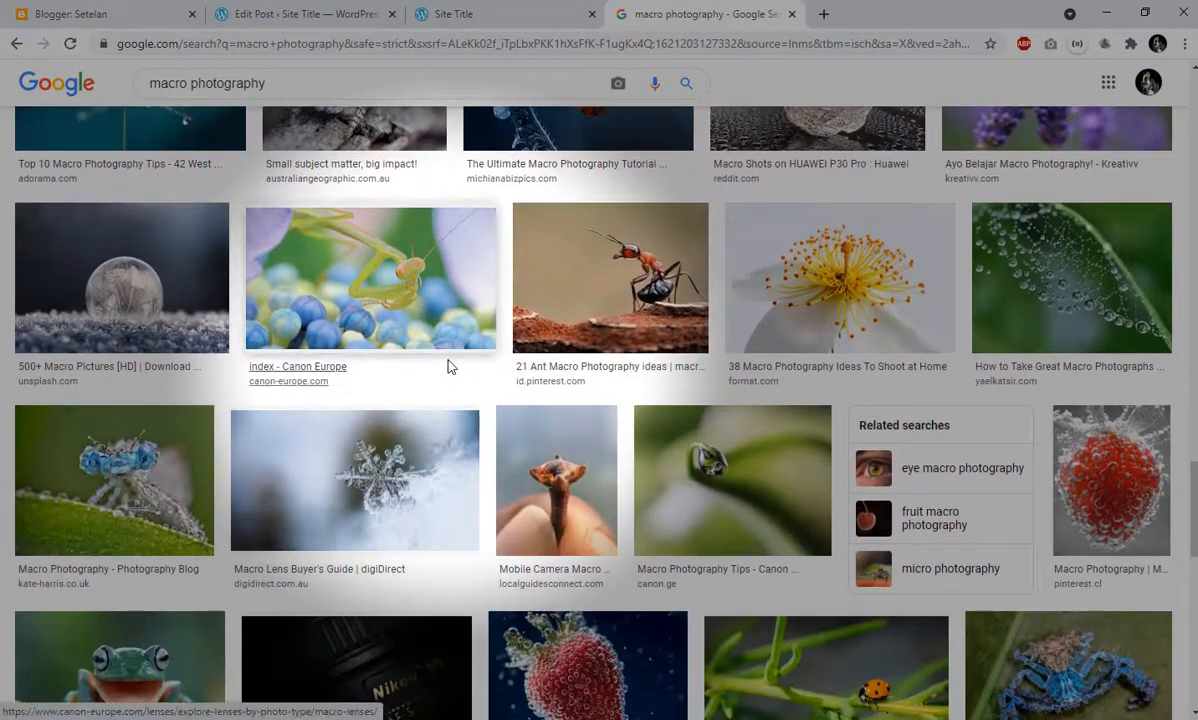
scroll(448, 367, down, 3)
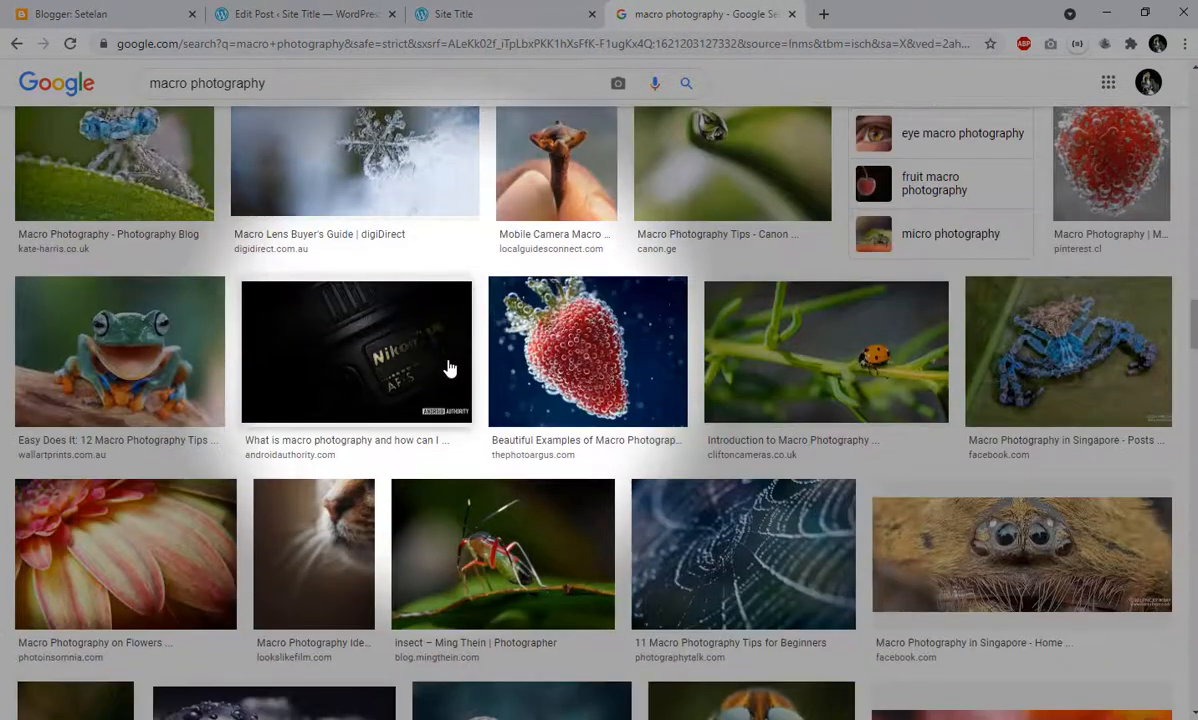
scroll(448, 367, down, 3)
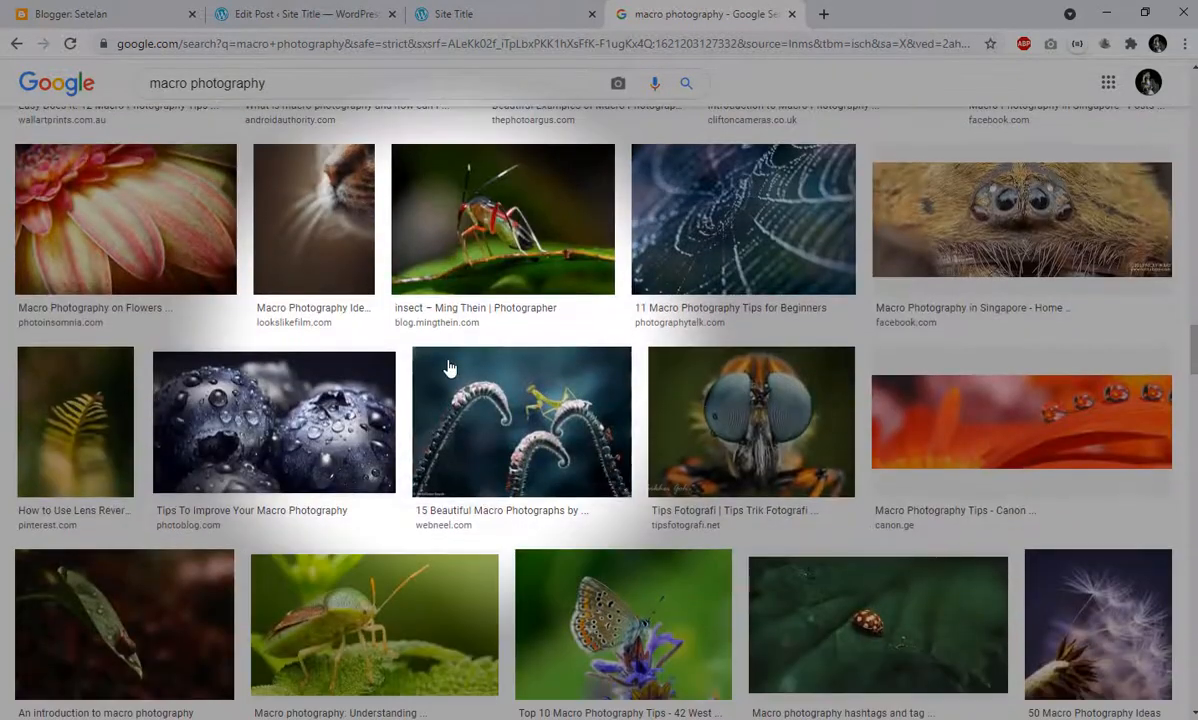
scroll(449, 367, up, 2)
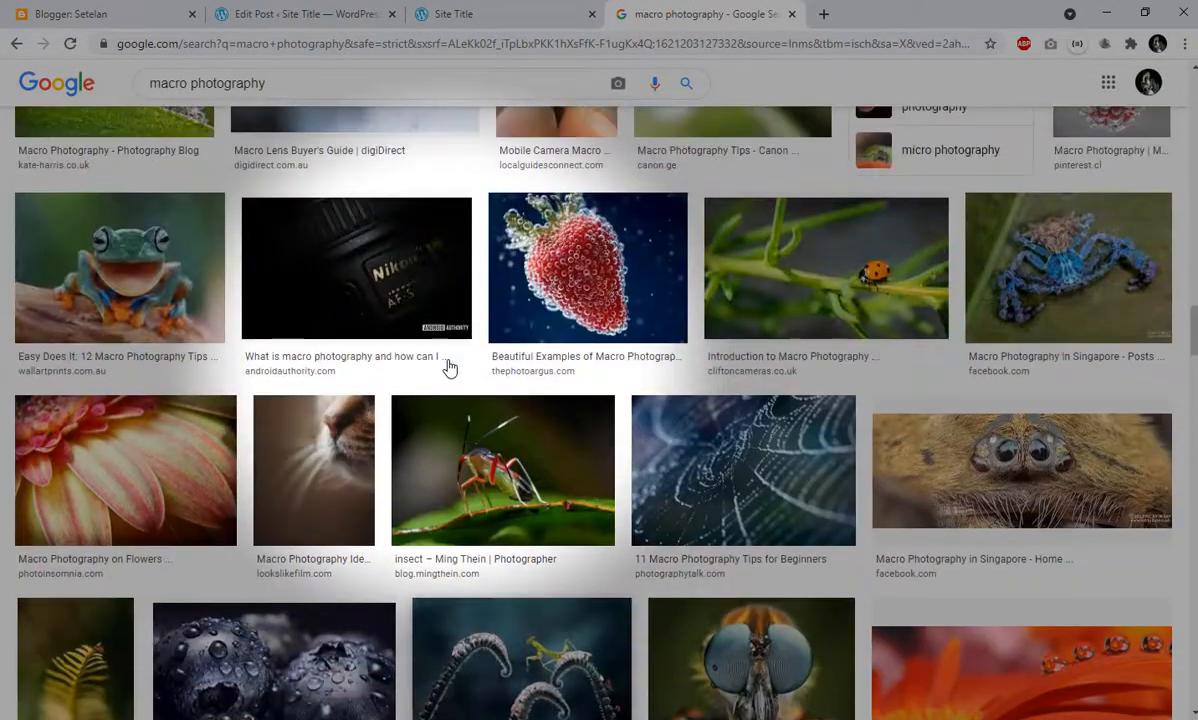
scroll(741, 385, down, 3)
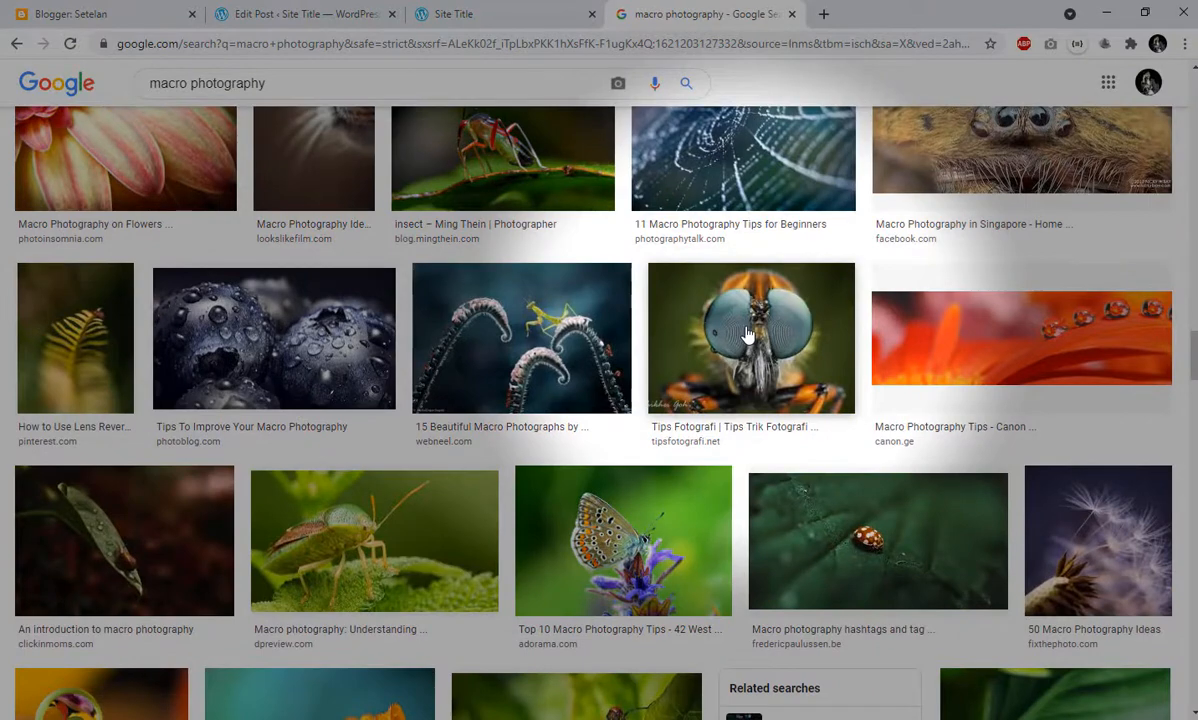
- Open the preview of the tipsfotografi.net close-up of an insect with large blue eyes and check the actions available for it
click(748, 333)
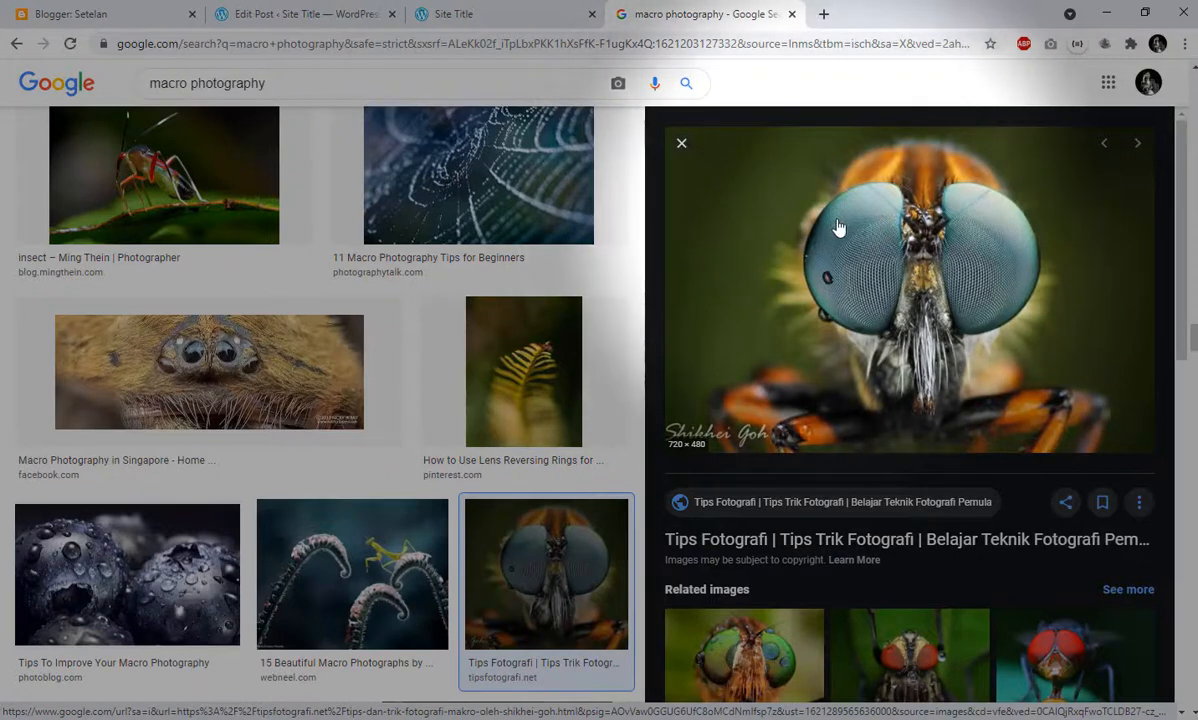
right_click(814, 242)
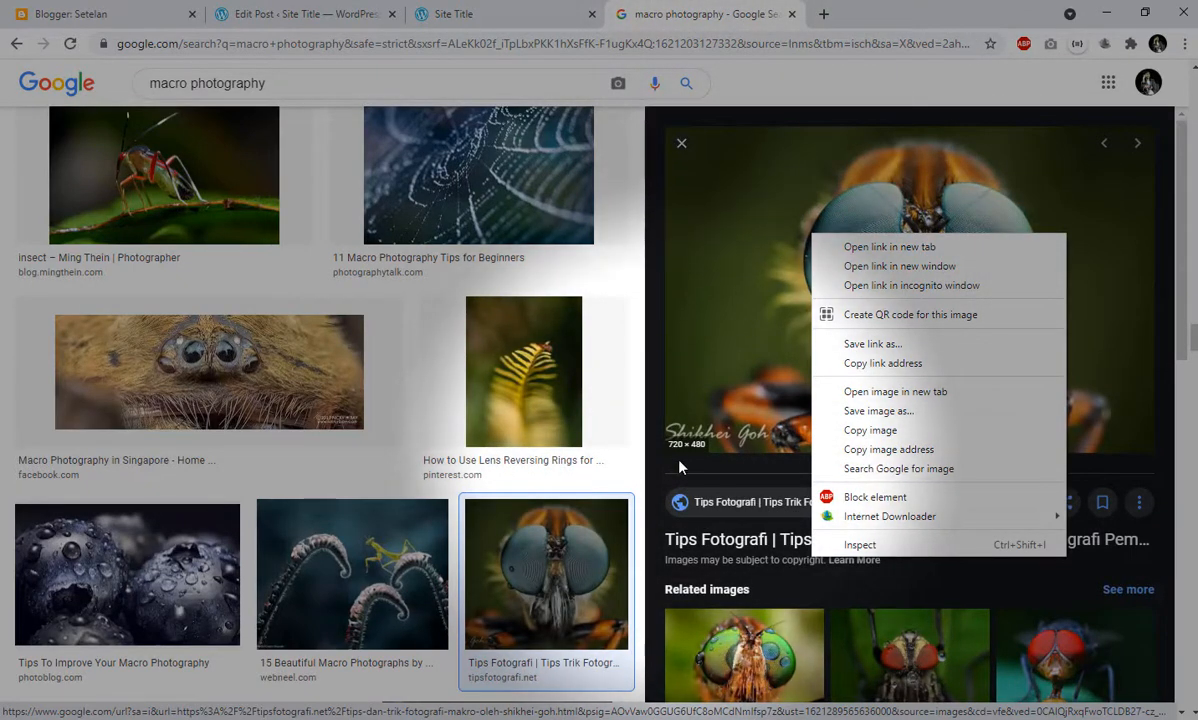
click(679, 461)
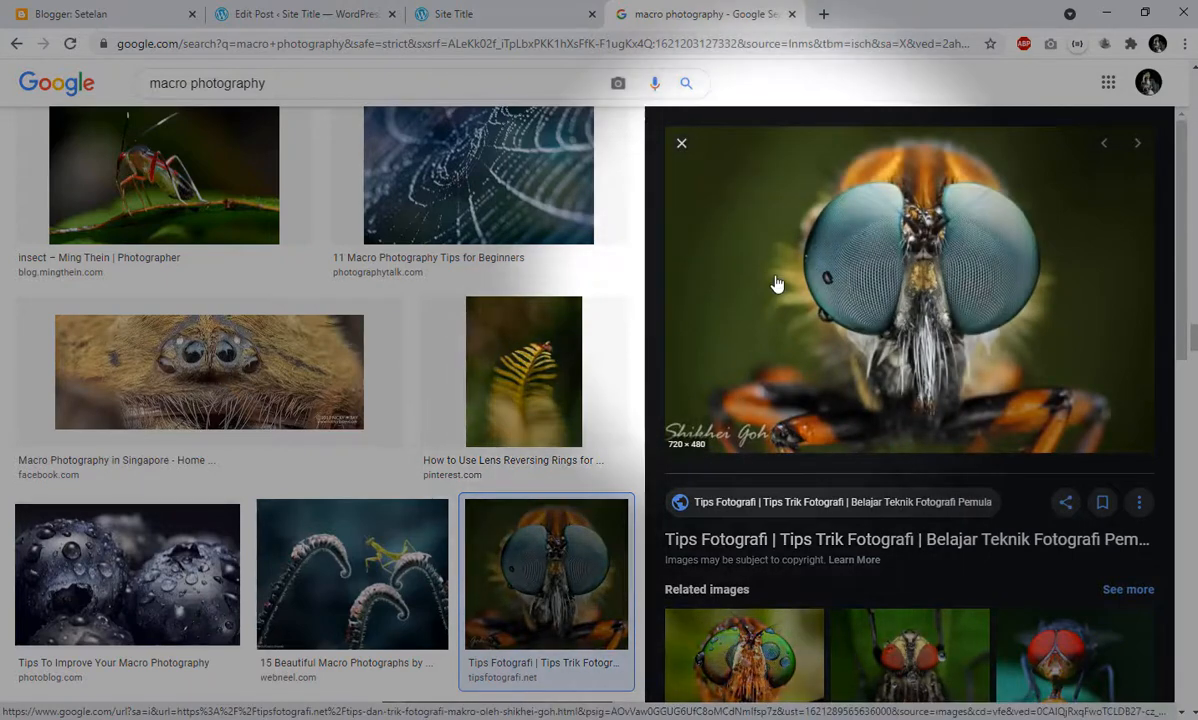
right_click(776, 279)
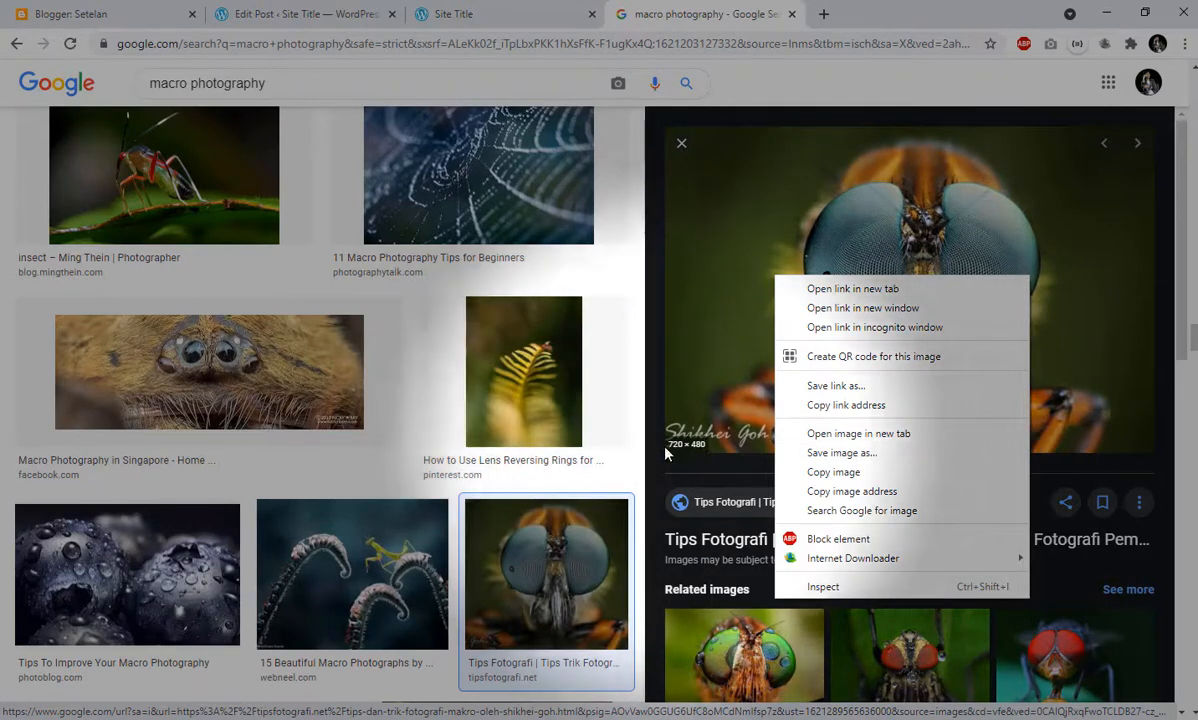
click(708, 477)
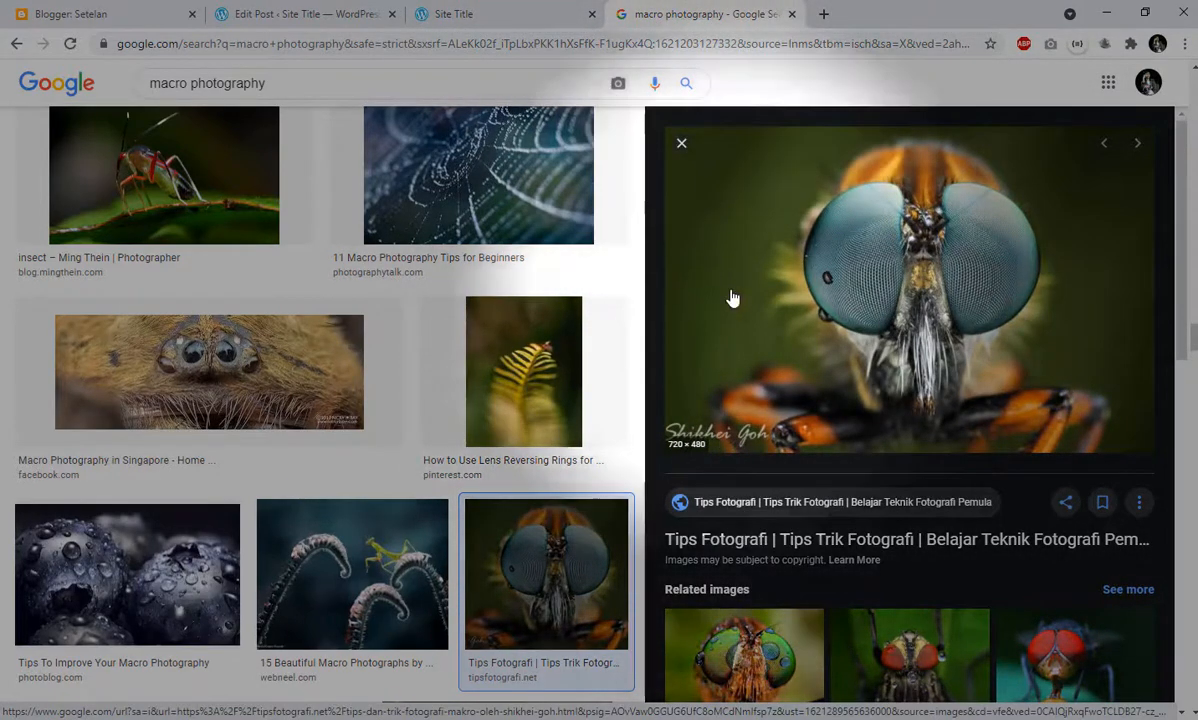
- View the insect photo's source article in a separate browser tab, then close that tab
right_click(723, 214)
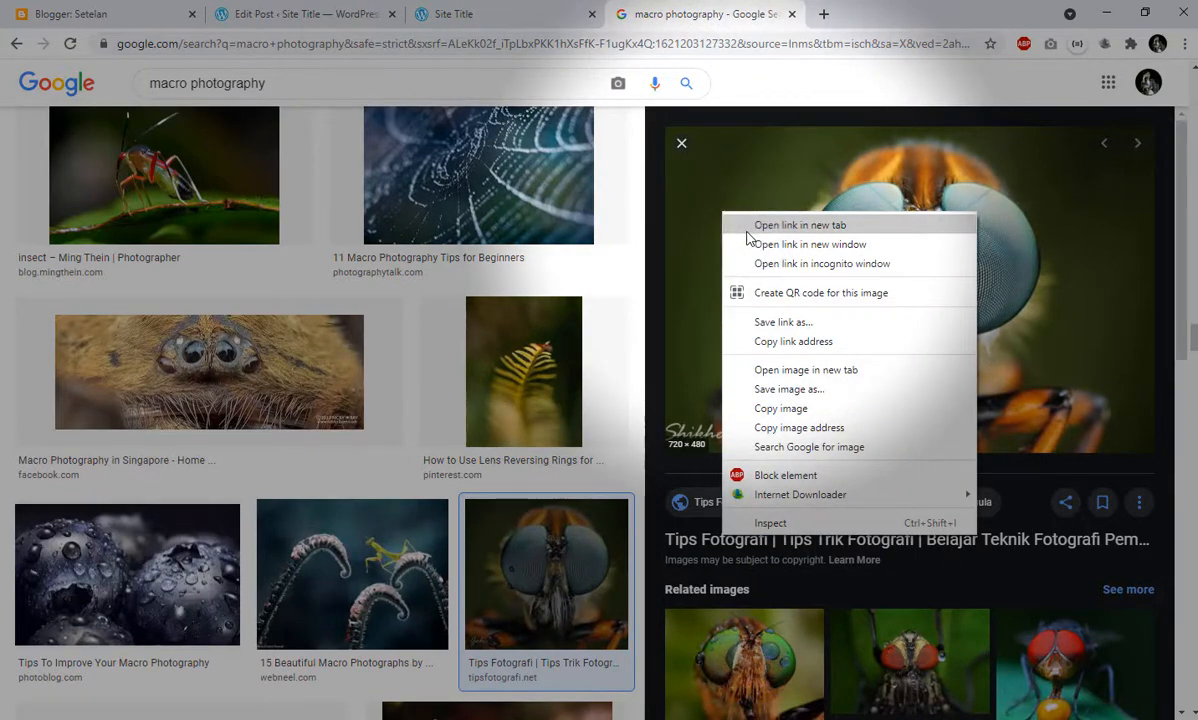
click(747, 232)
click(832, 12)
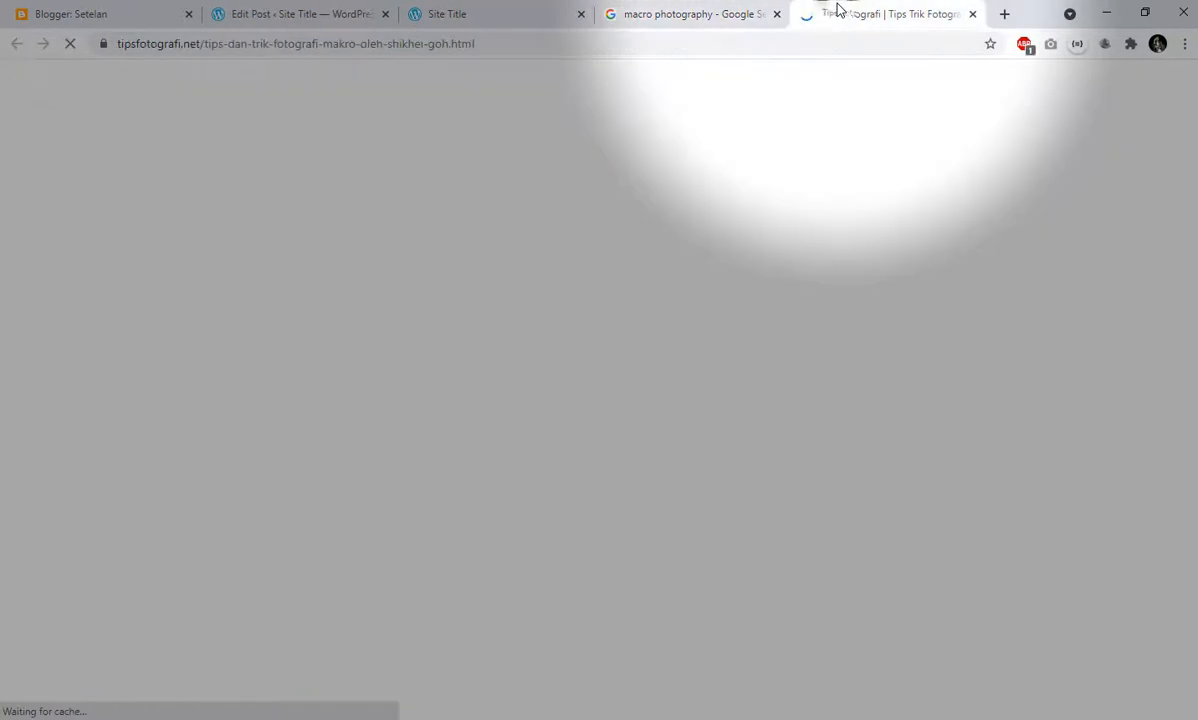
scroll(398, 290, down, 3)
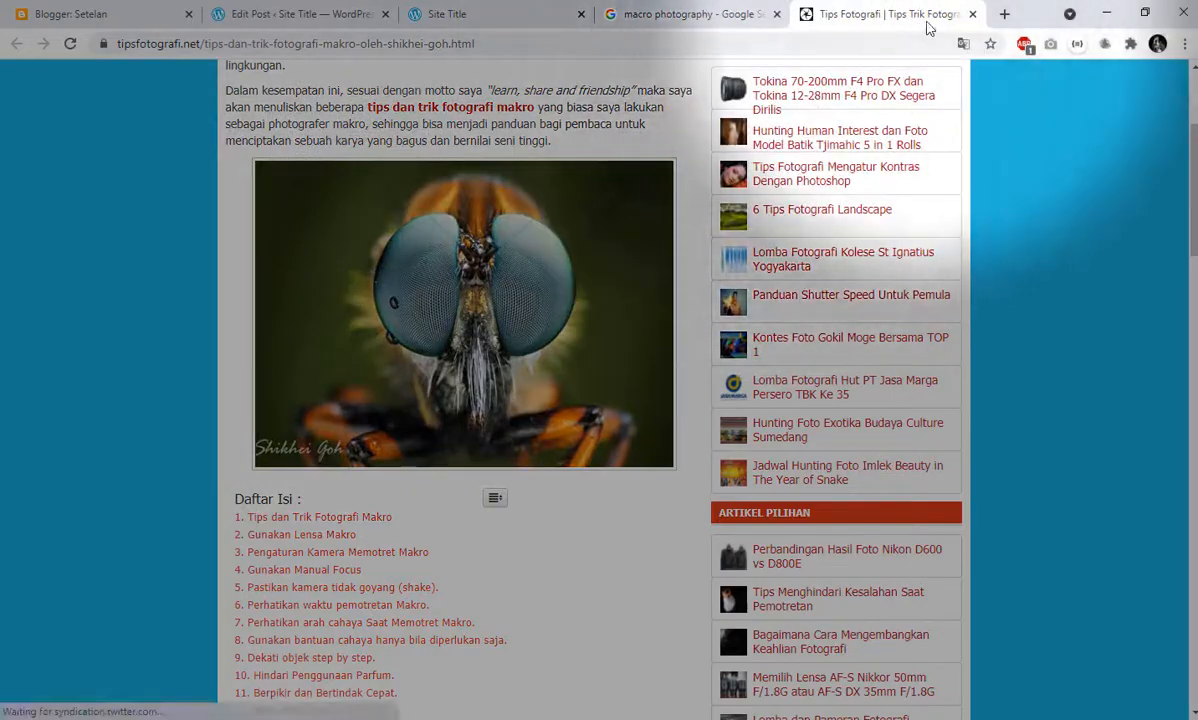
click(973, 14)
- Open the insect photo by itself in a new browser tab and copy the web address of Tips-Fotografi-Makro.jpg
right_click(838, 302)
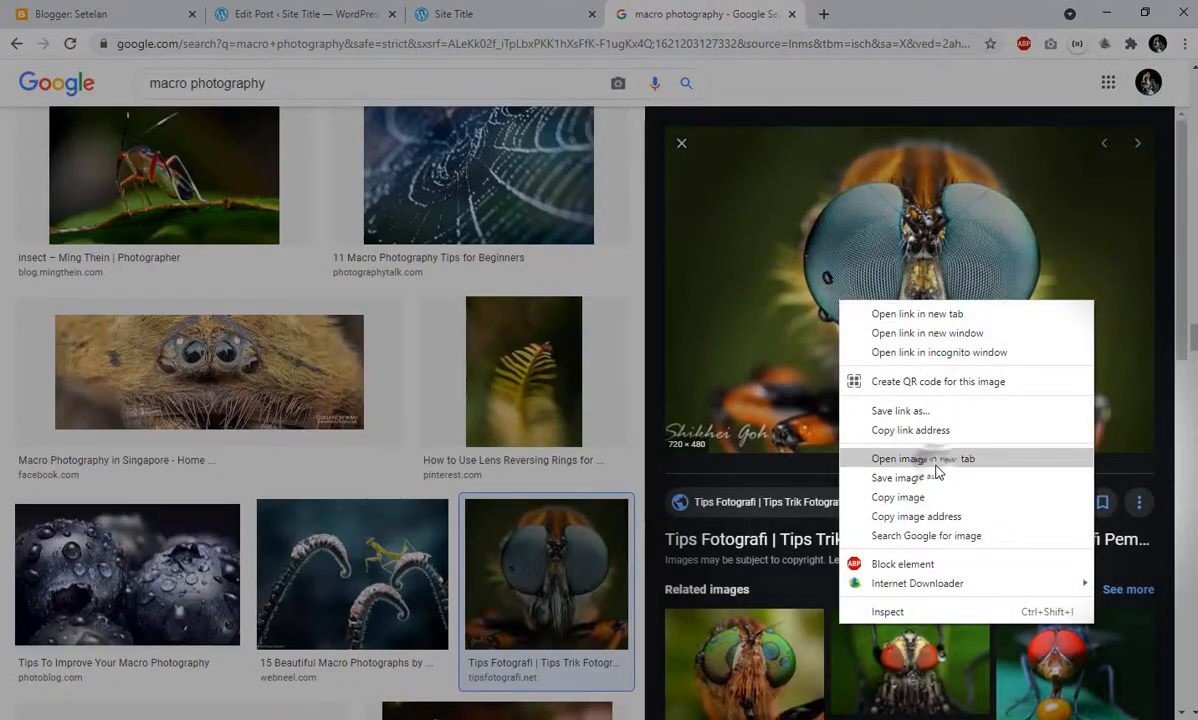
click(936, 460)
click(855, 19)
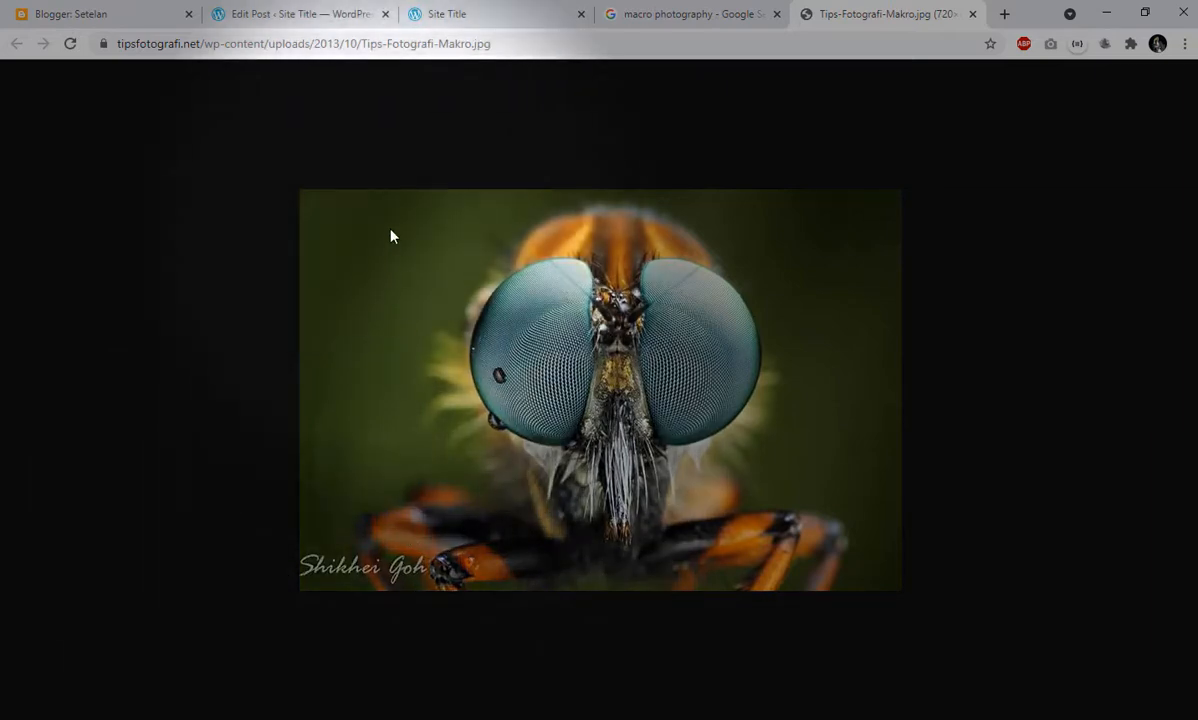
click(340, 46)
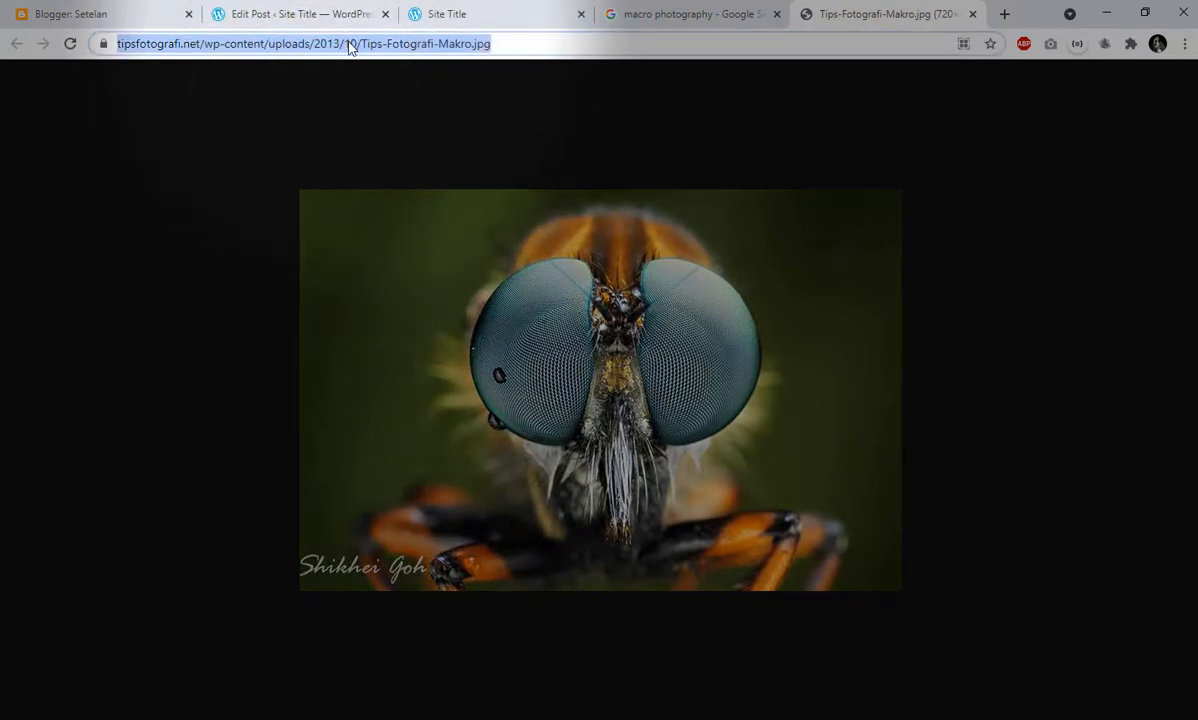
right_click(284, 52)
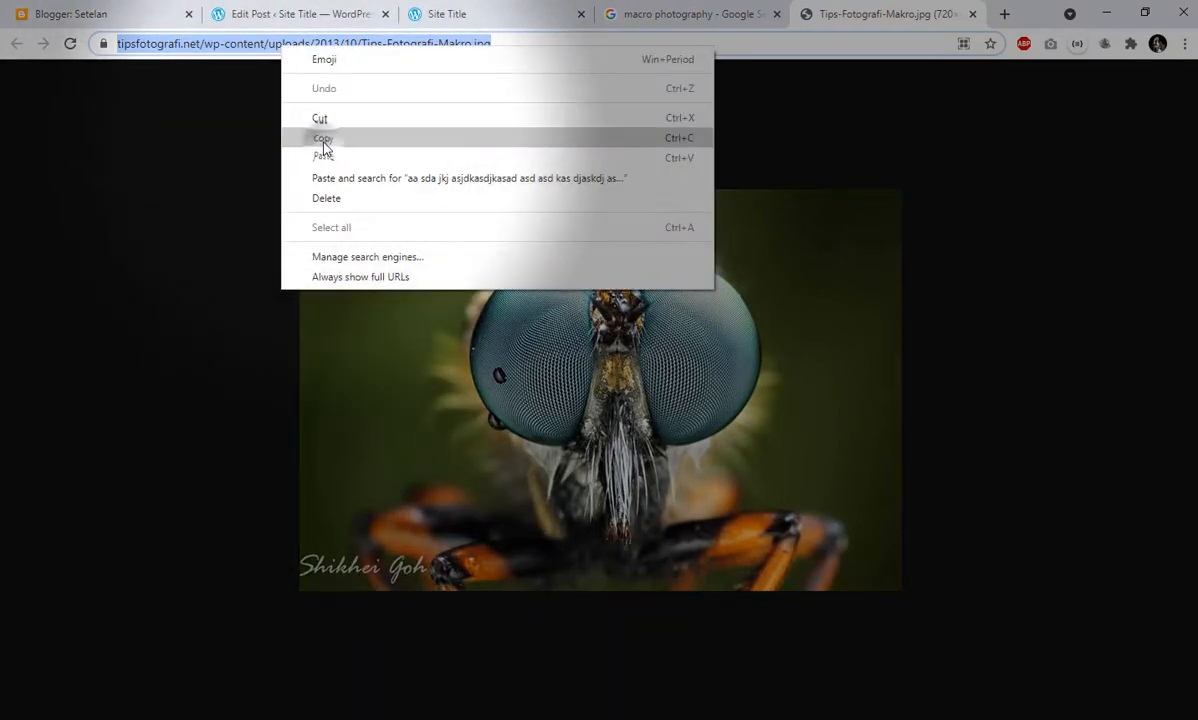
click(322, 140)
- Return to the post editor and look through the Image block's options for uploading a file or selecting an existing image
click(466, 10)
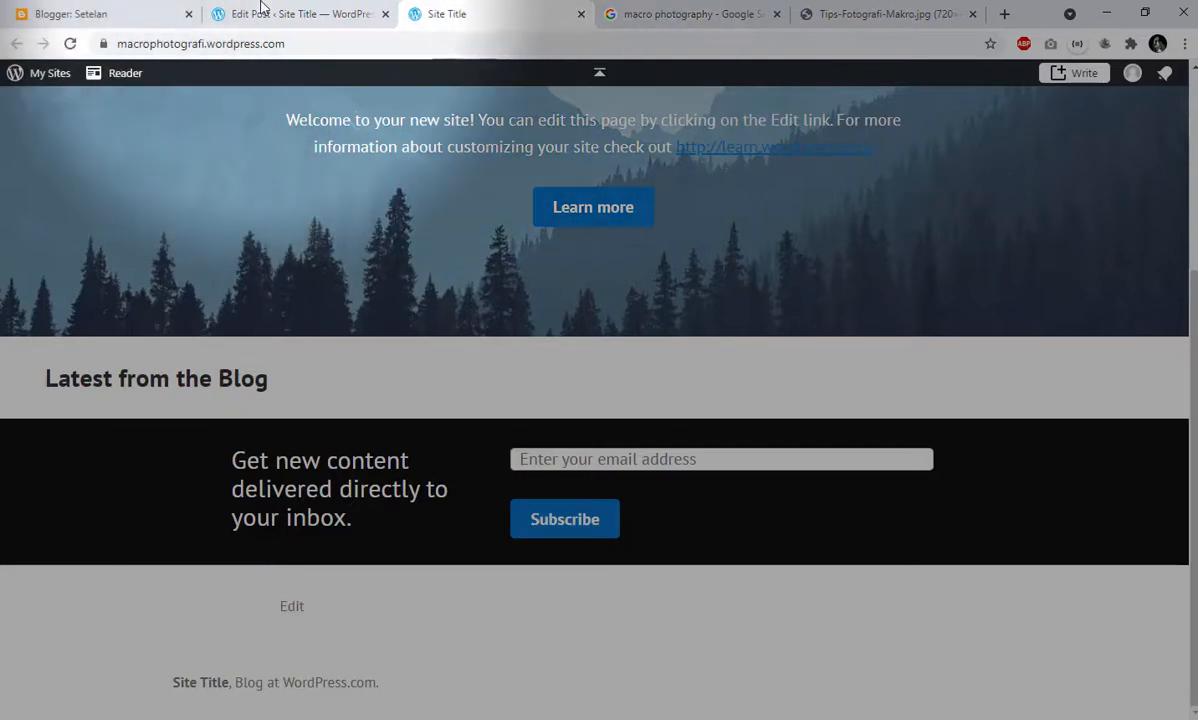
click(300, 14)
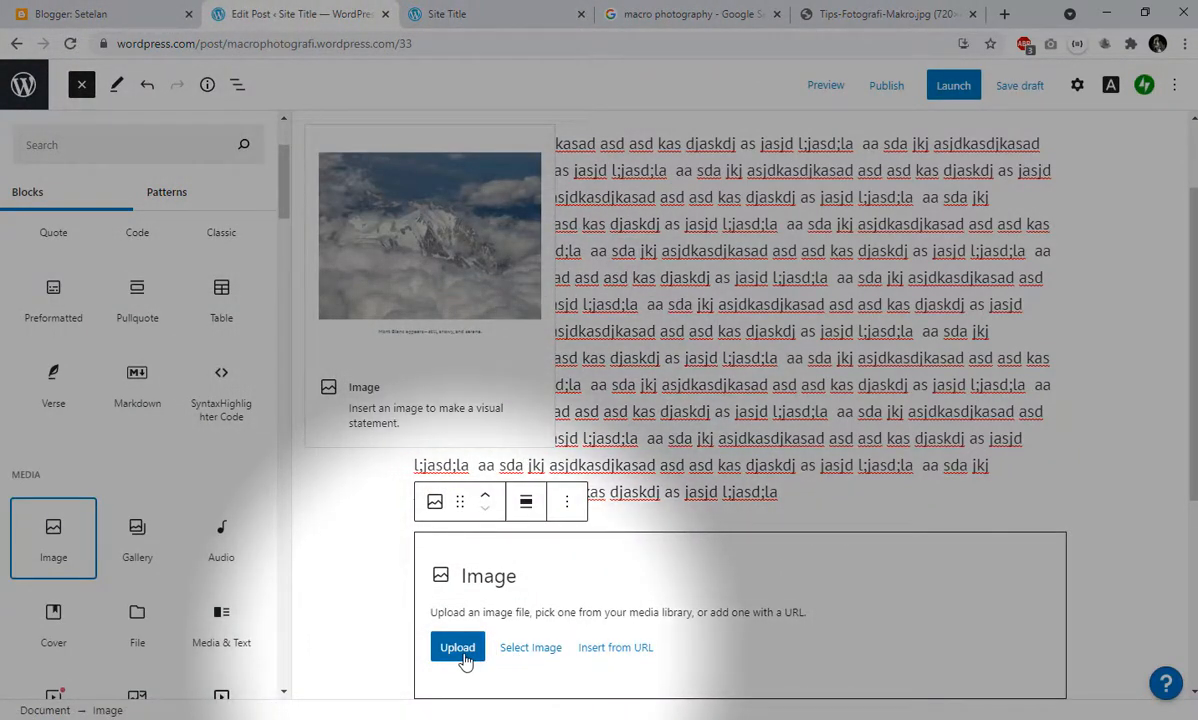
click(460, 650)
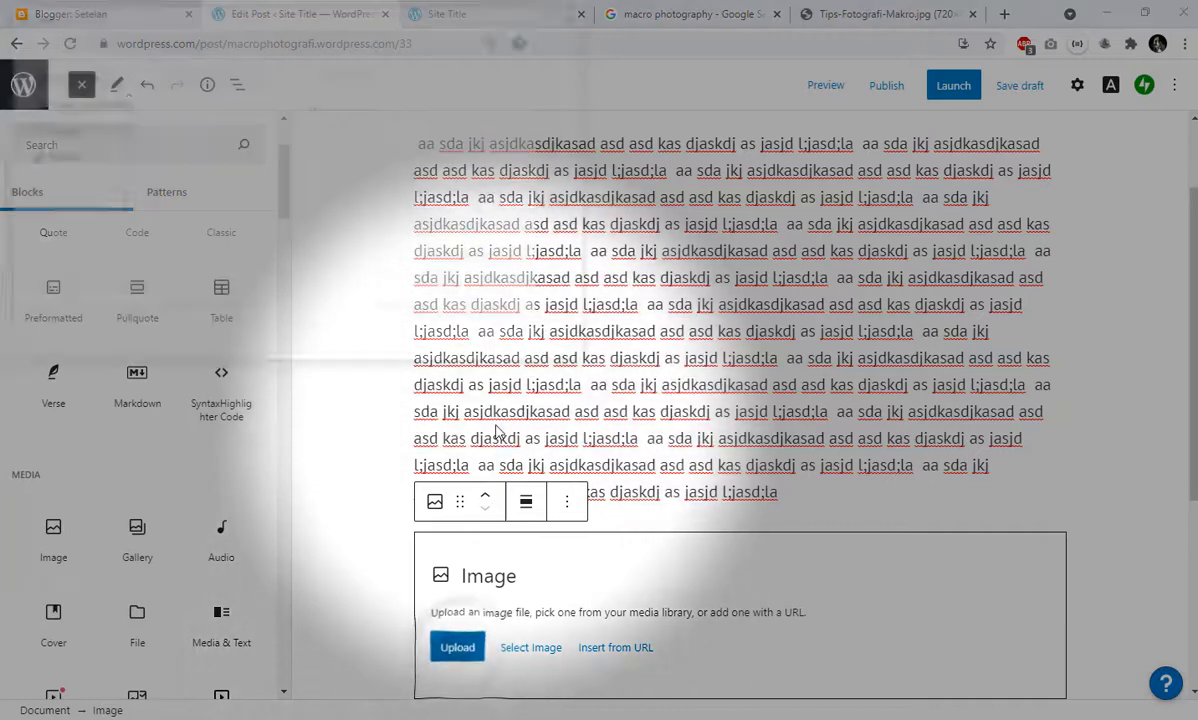
click(541, 345)
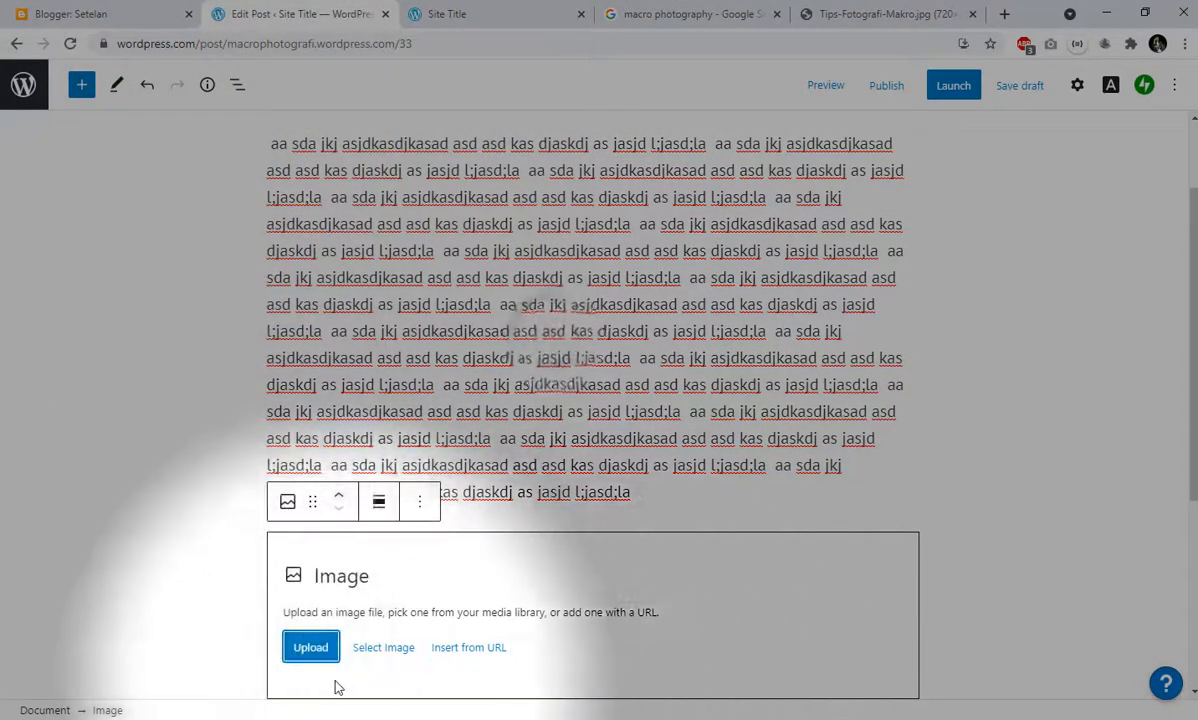
click(388, 650)
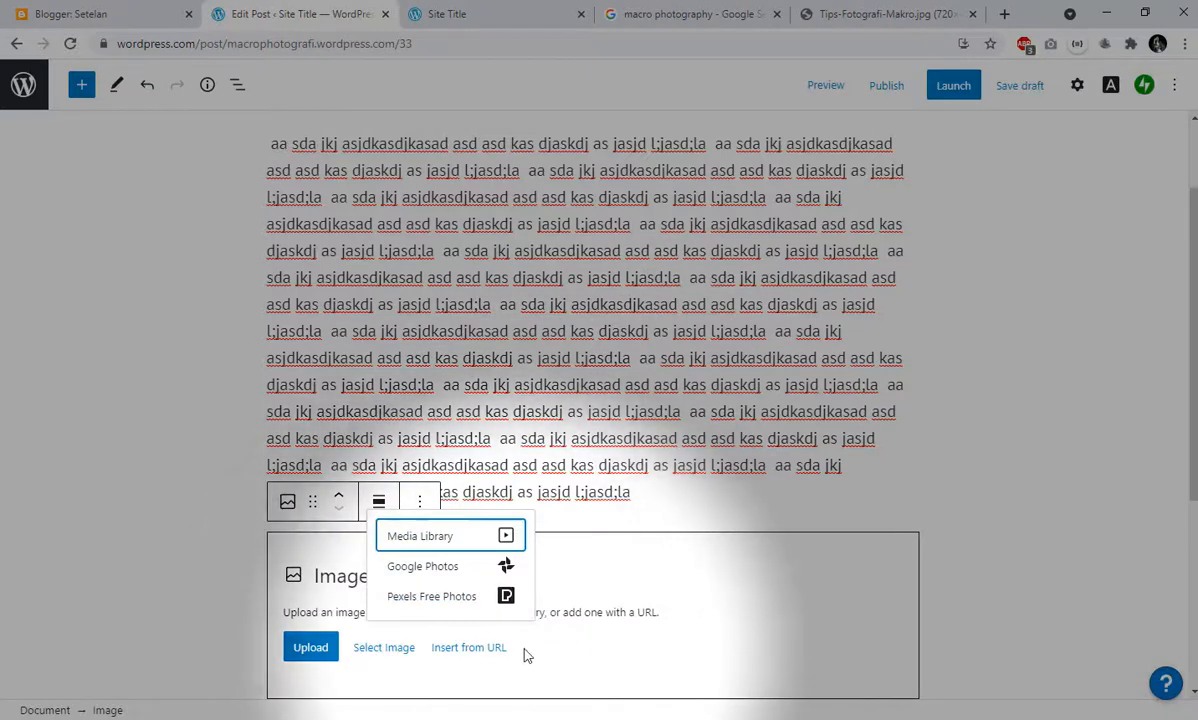
click(603, 527)
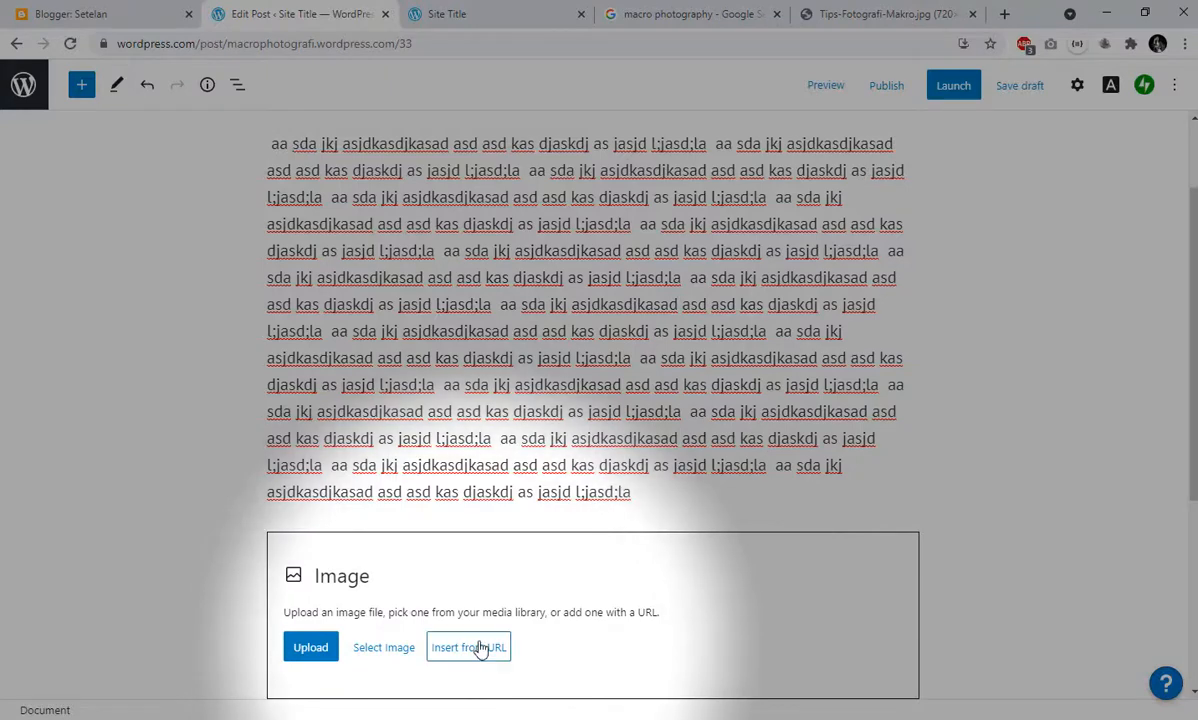
scroll(267, 308, up, 2)
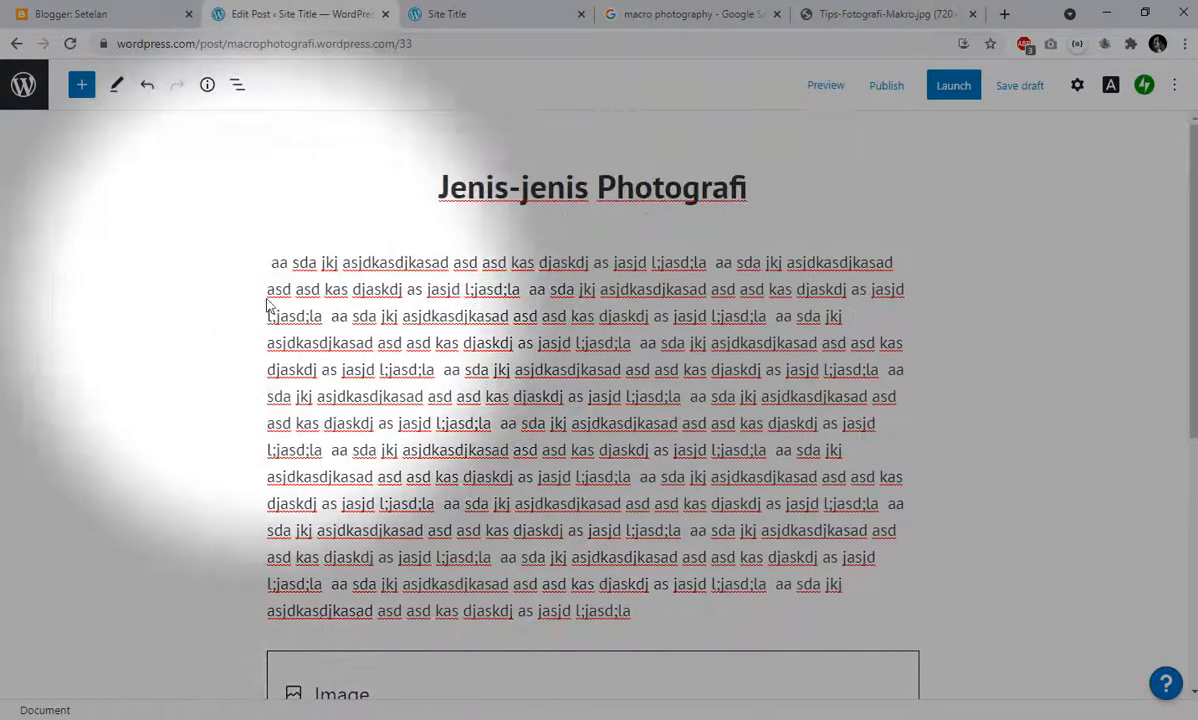
click(269, 262)
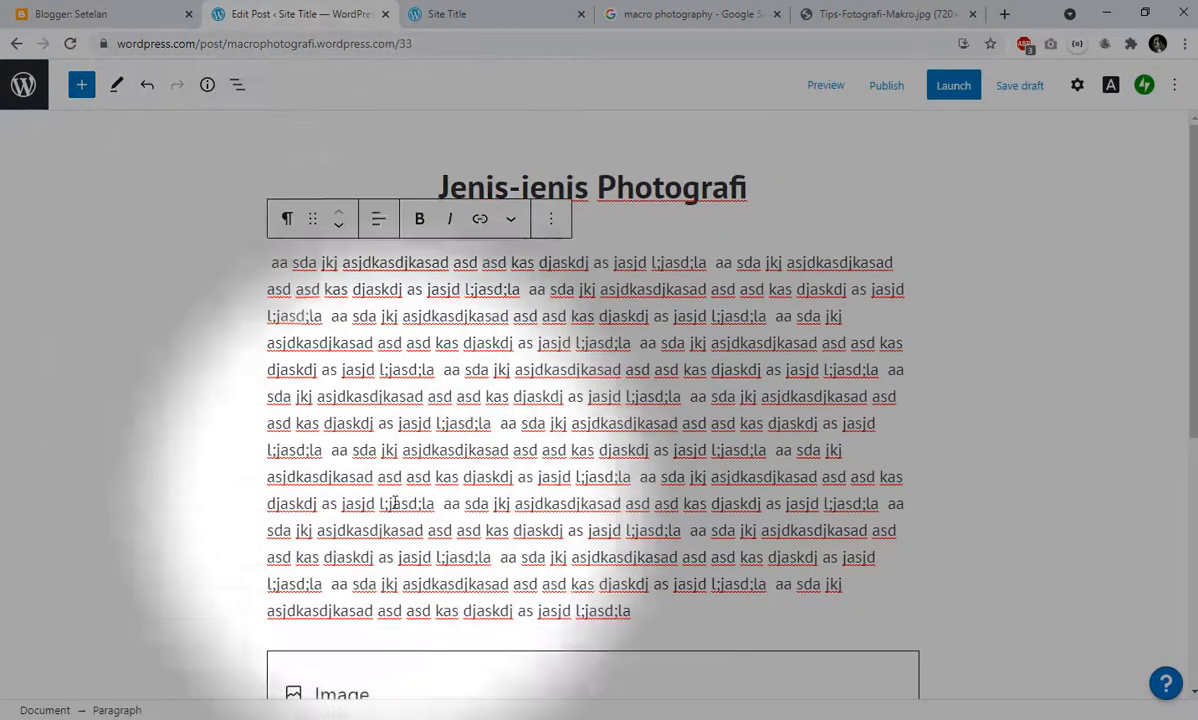
scroll(560, 530, down, 3)
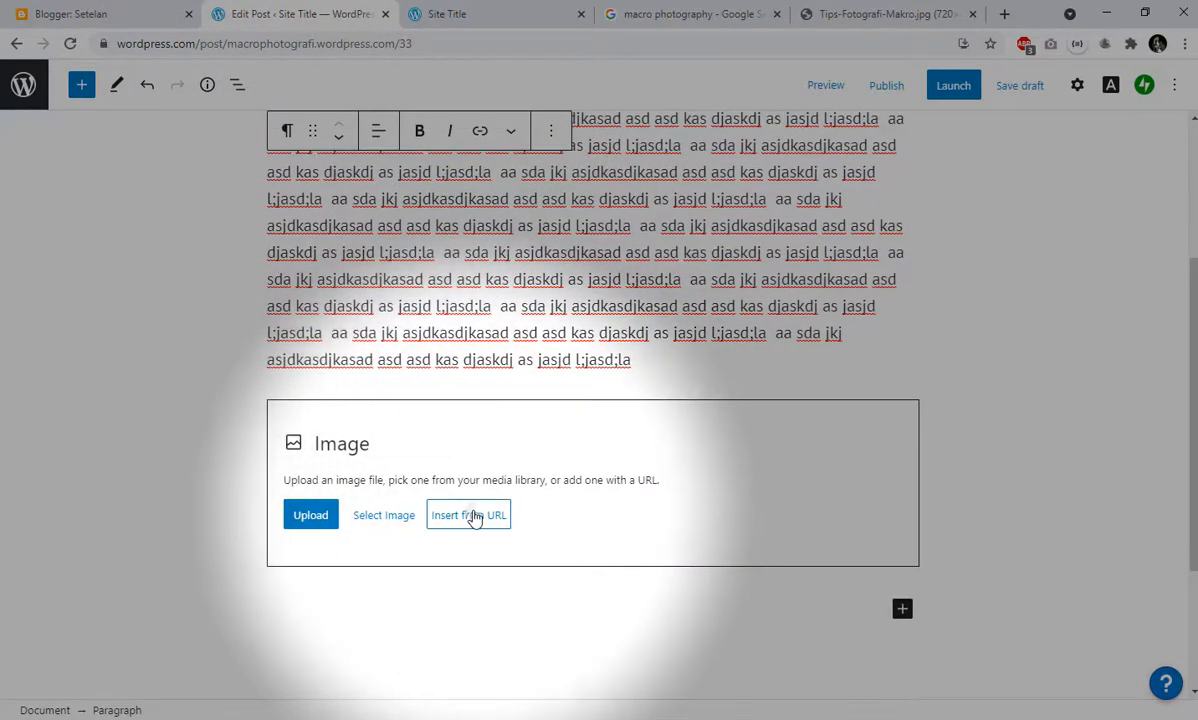
- Insert the insect photo Tips-Fotografi-Makro.jpg into the Image block below the paragraph using its copied web address
click(474, 515)
right_click(407, 568)
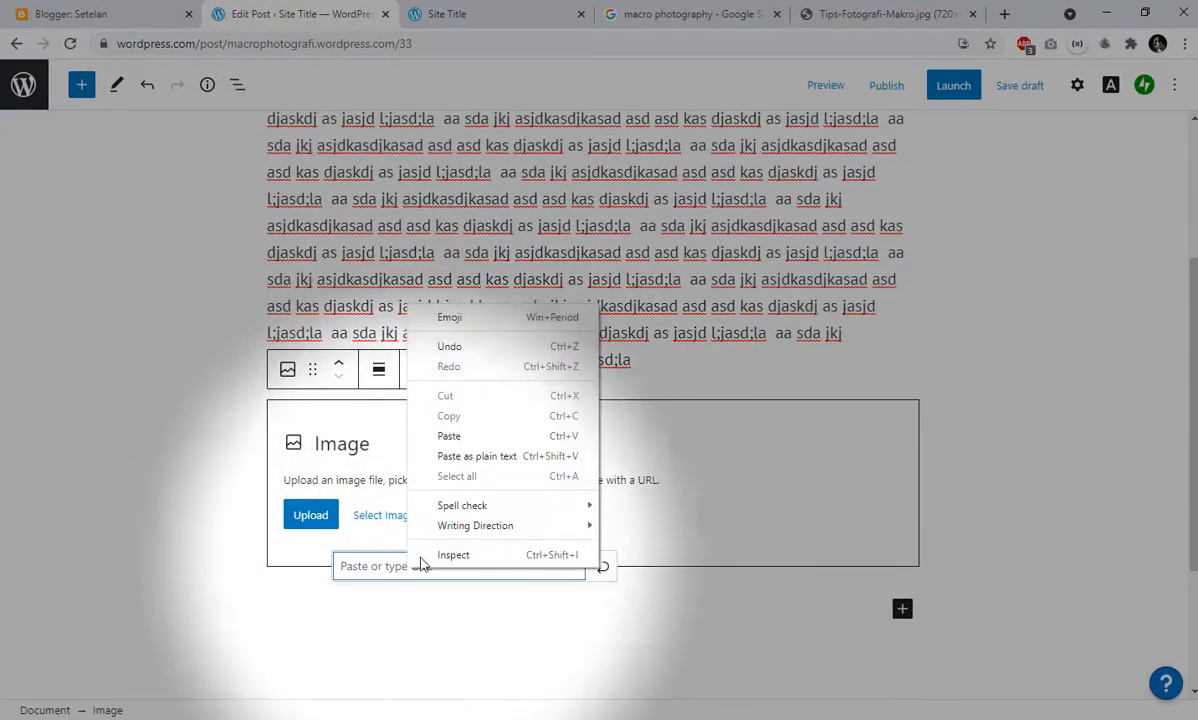
click(463, 446)
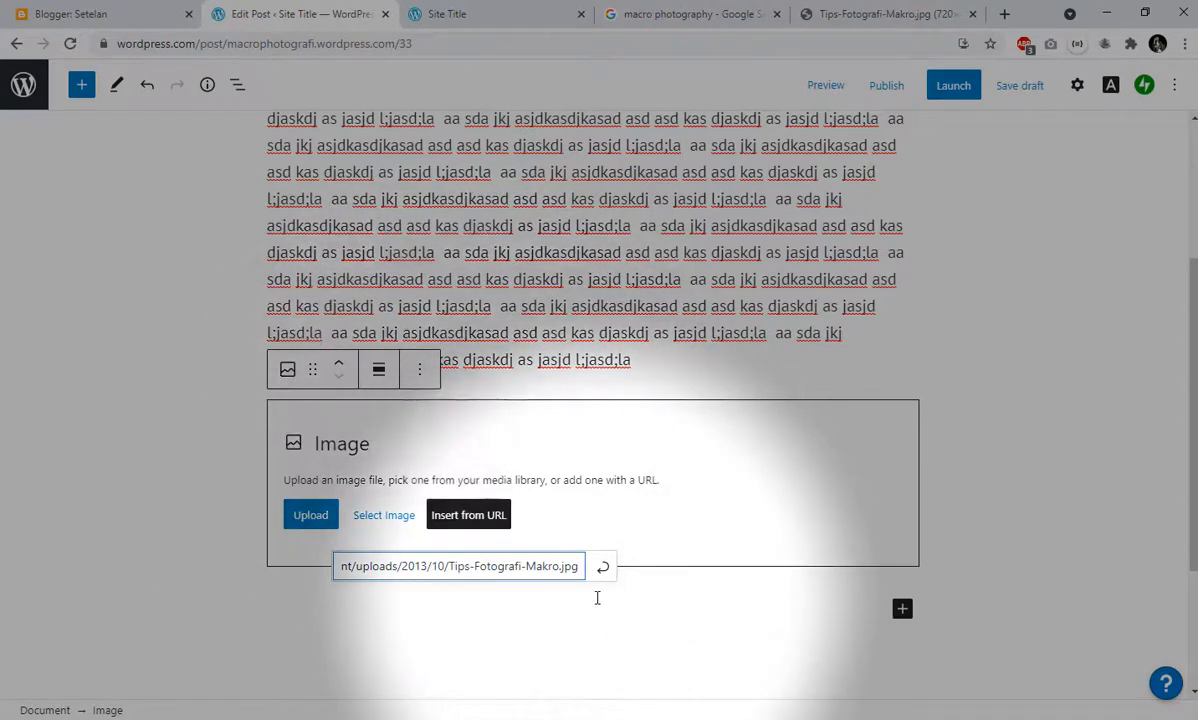
click(604, 567)
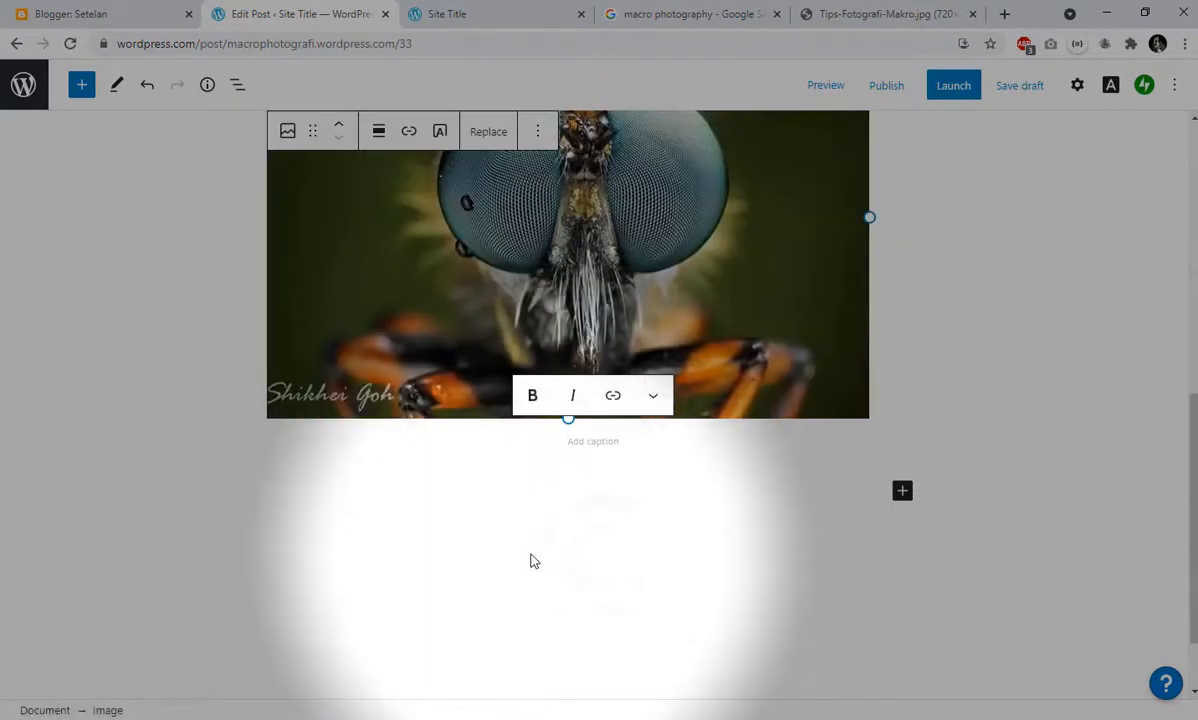
scroll(535, 540, up, 3)
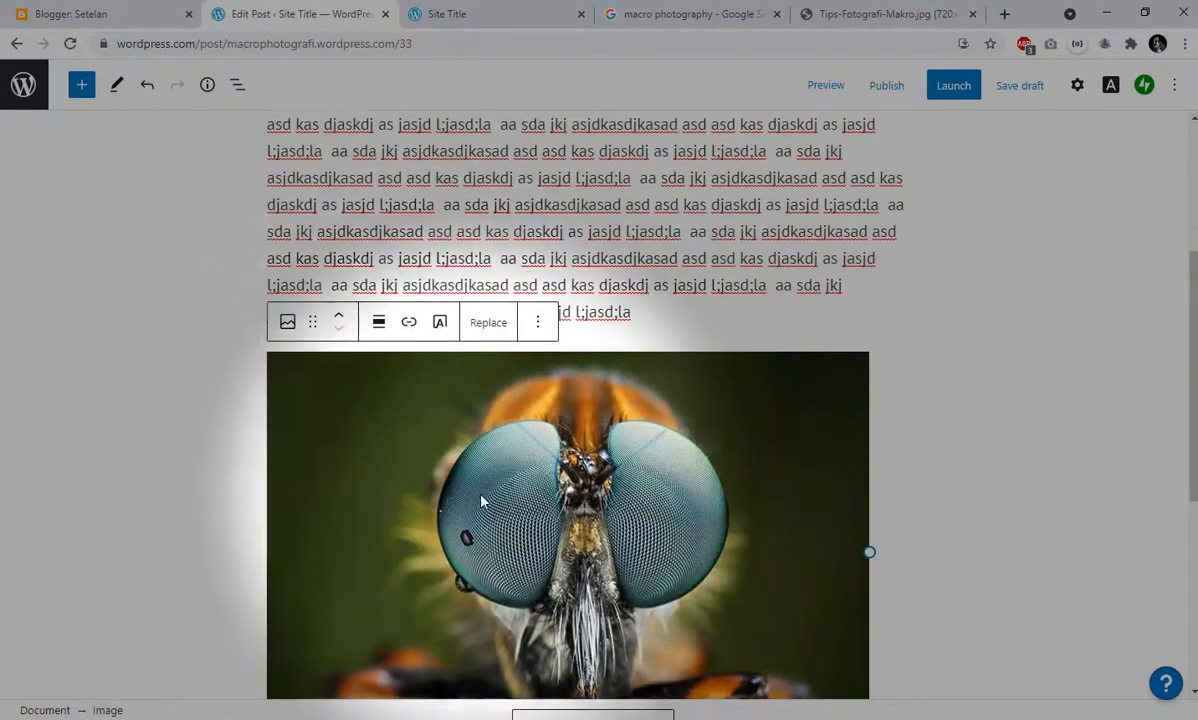
- Try to move the insect image above the paragraph, and check the image block's additional options
scroll(590, 503, up, 4)
scroll(586, 481, down, 3)
scroll(325, 257, up, 2)
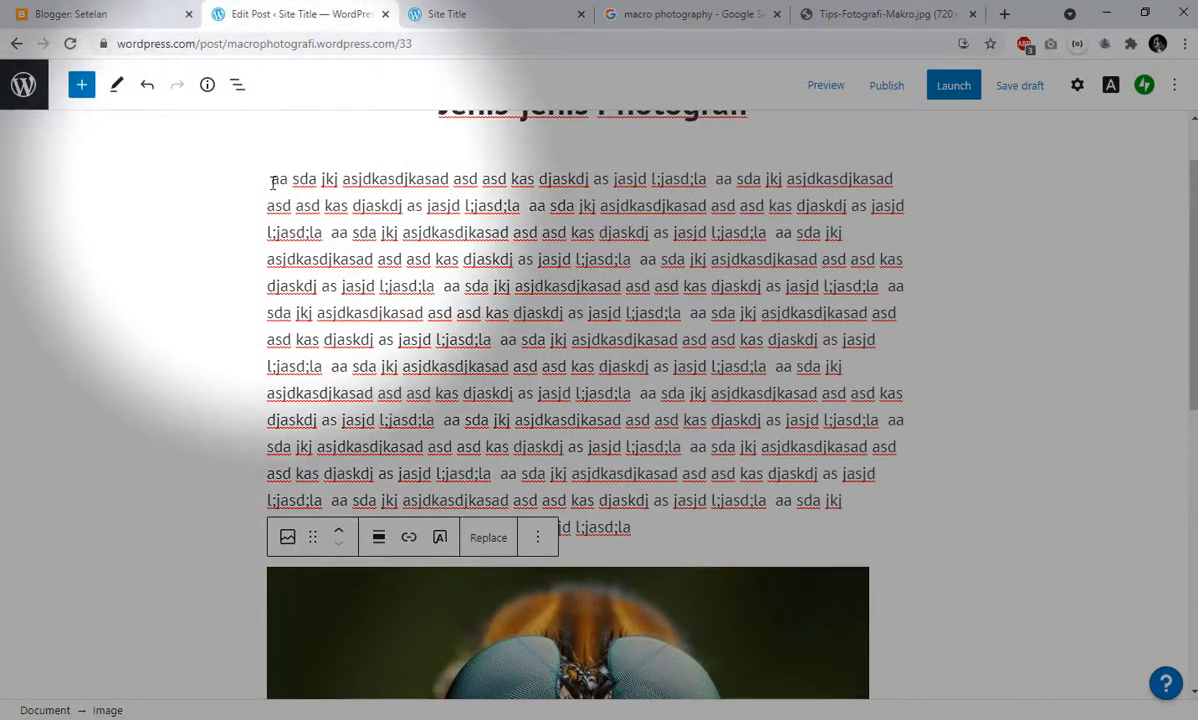
click(272, 187)
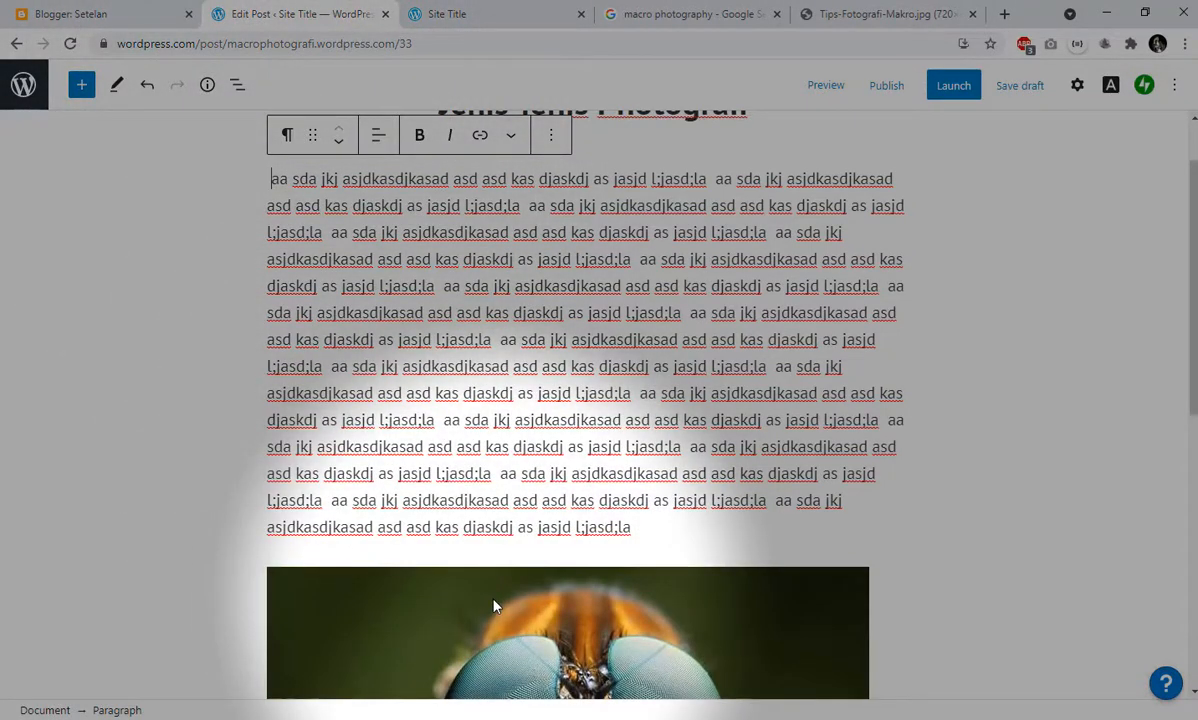
click(366, 611)
drag(332, 608, 268, 174)
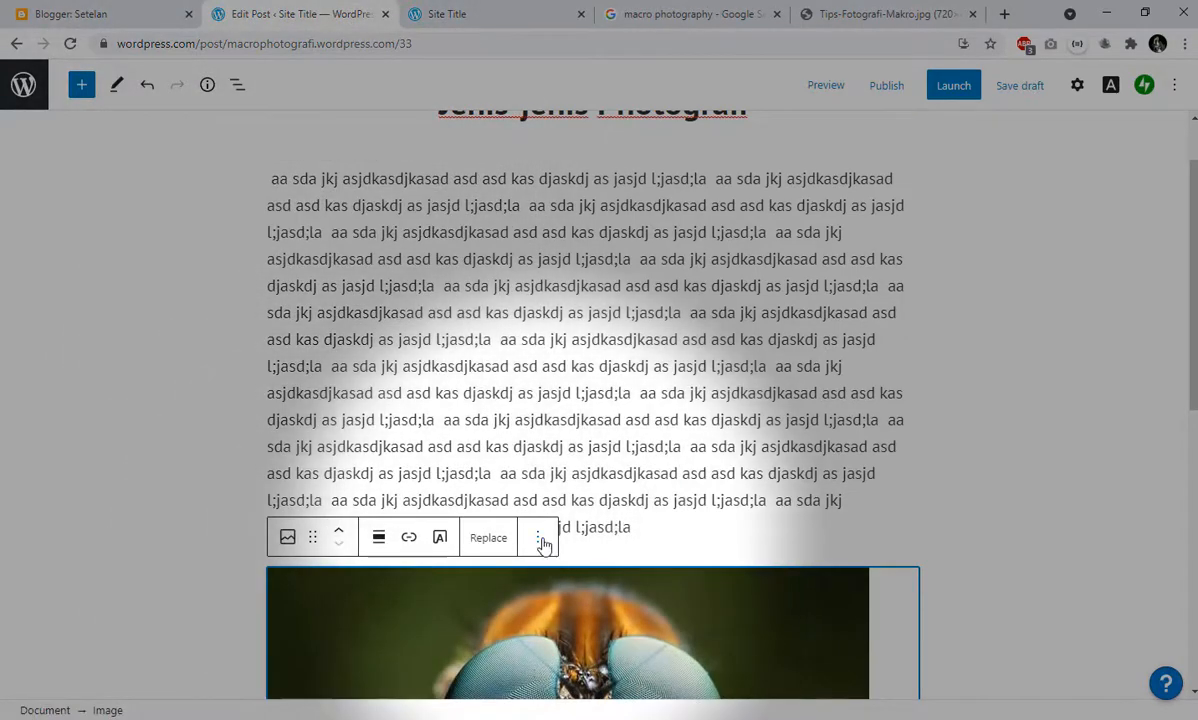
click(538, 538)
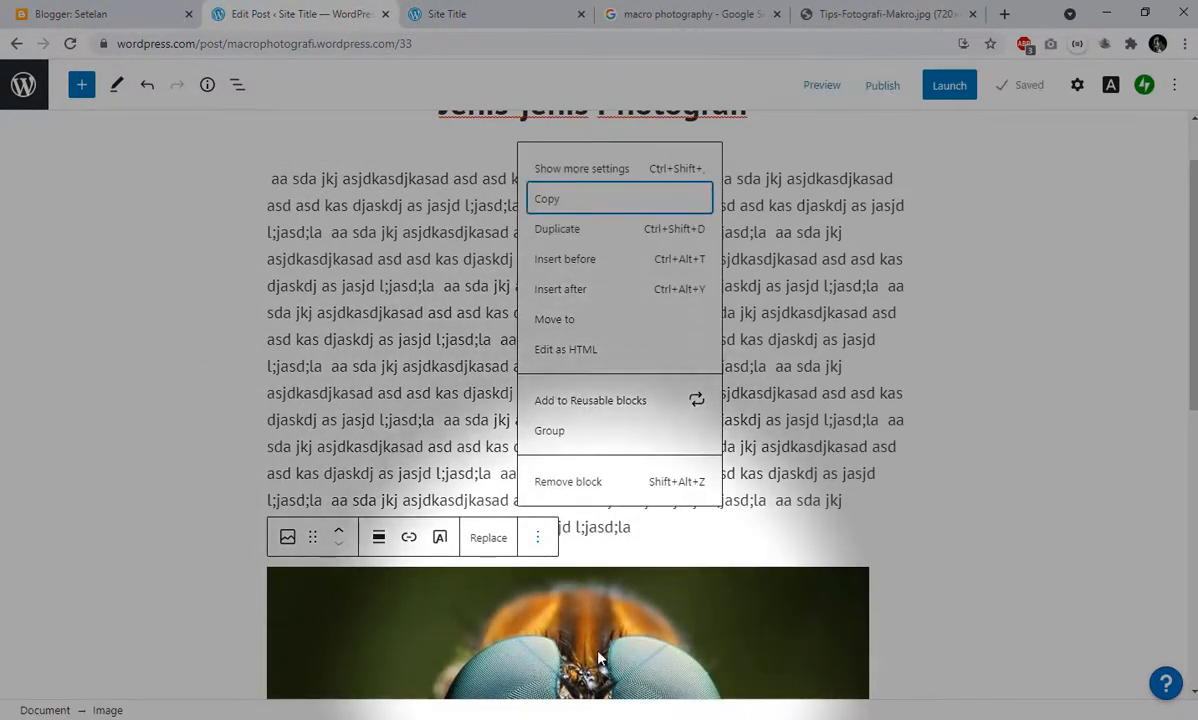
click(559, 608)
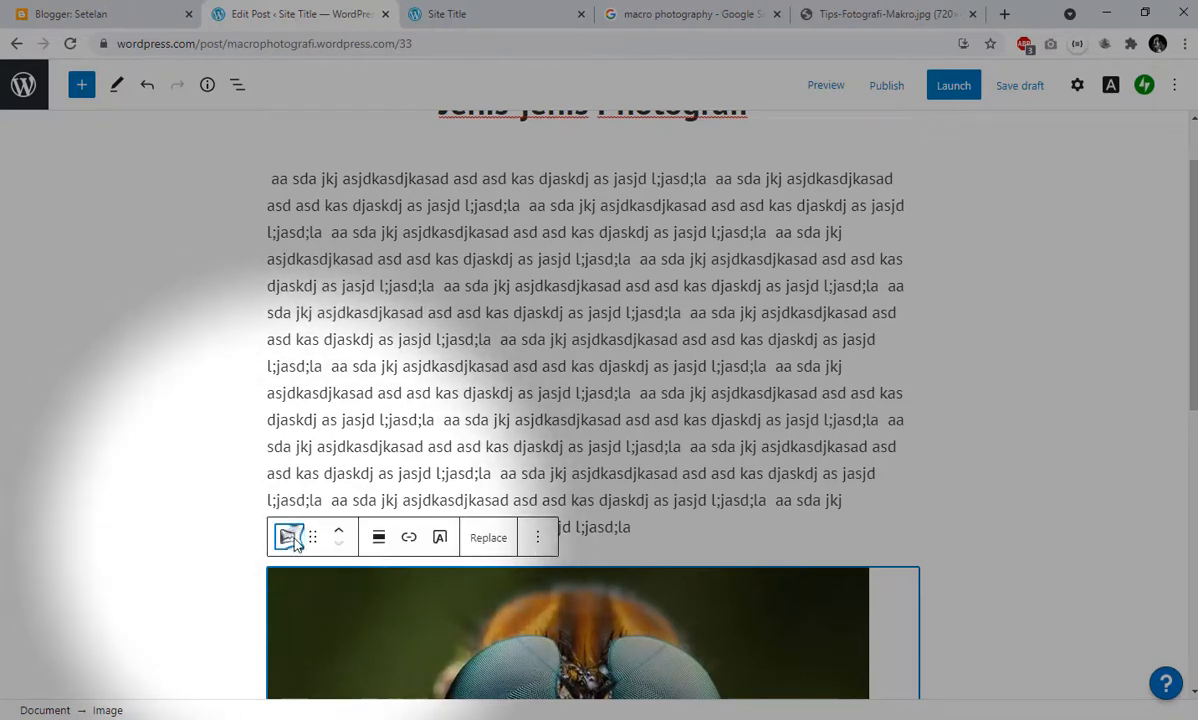
- Look through the transformations and styles offered for the insect image and apply the Rounded style
click(287, 537)
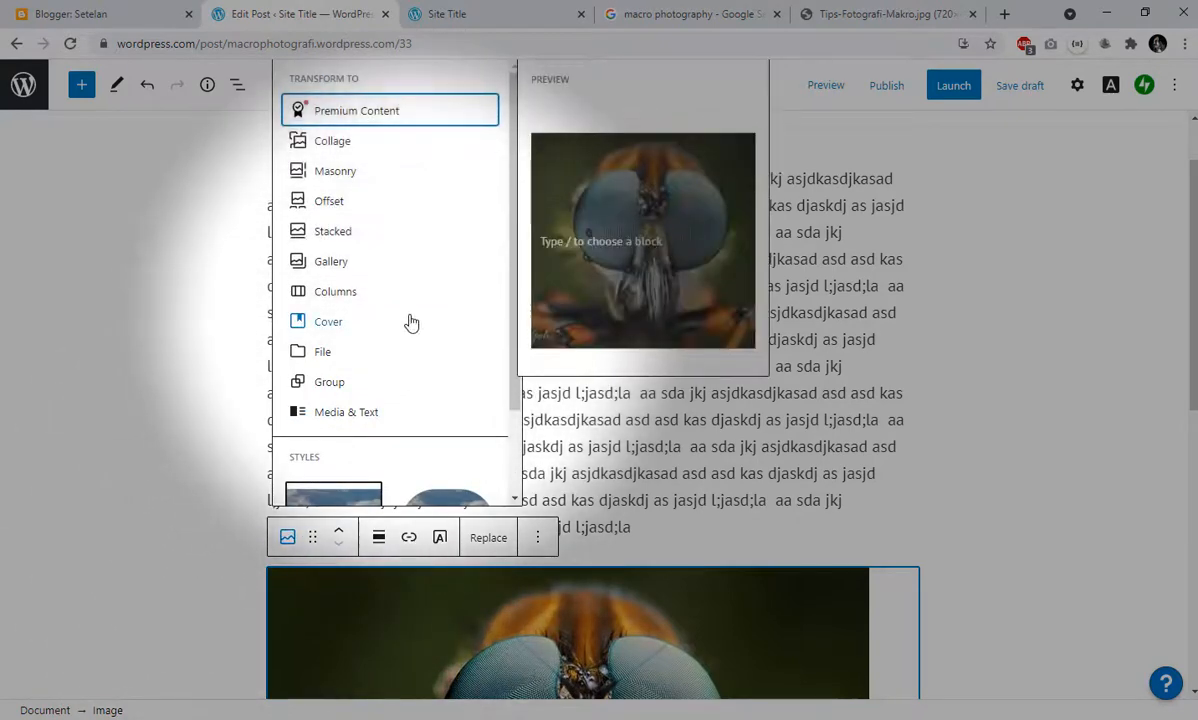
scroll(428, 318, down, 1)
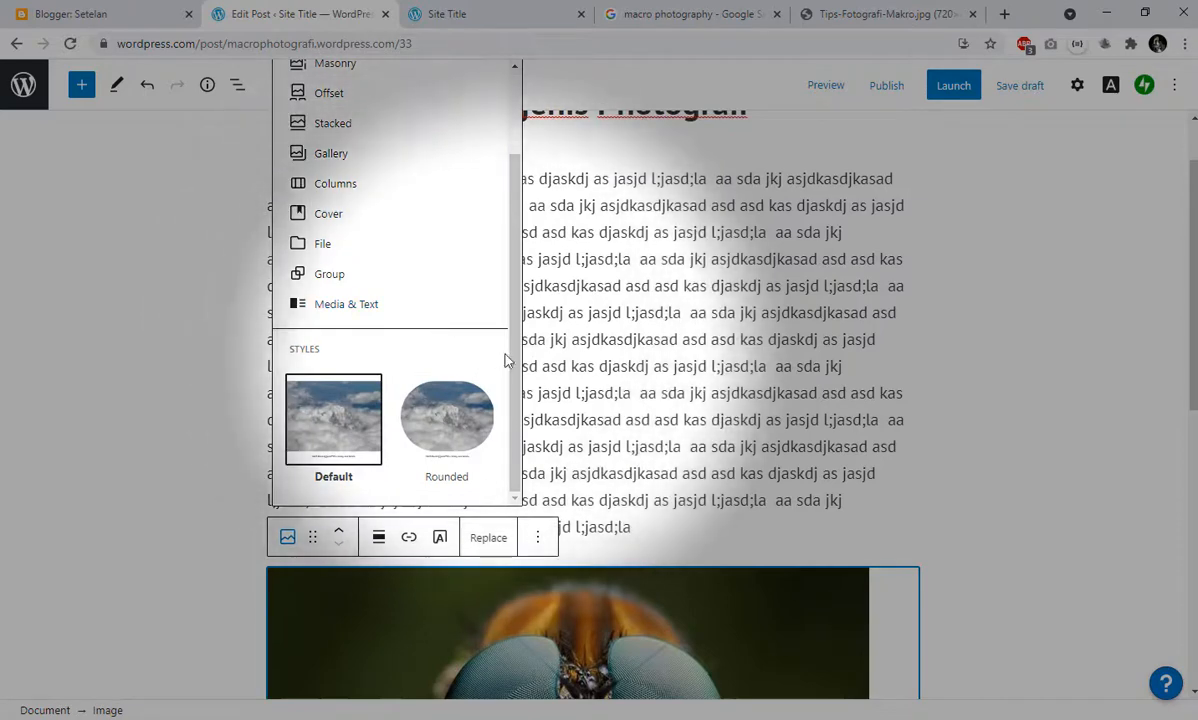
scroll(510, 362, up, 2)
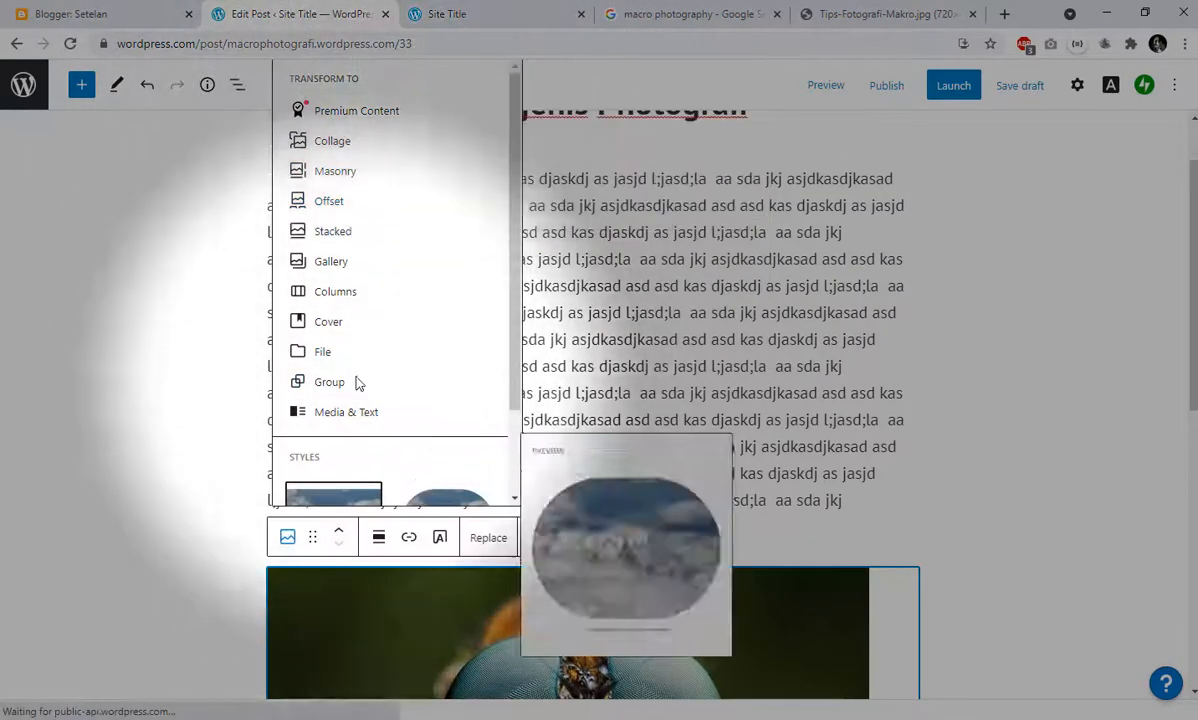
scroll(406, 395, down, 1)
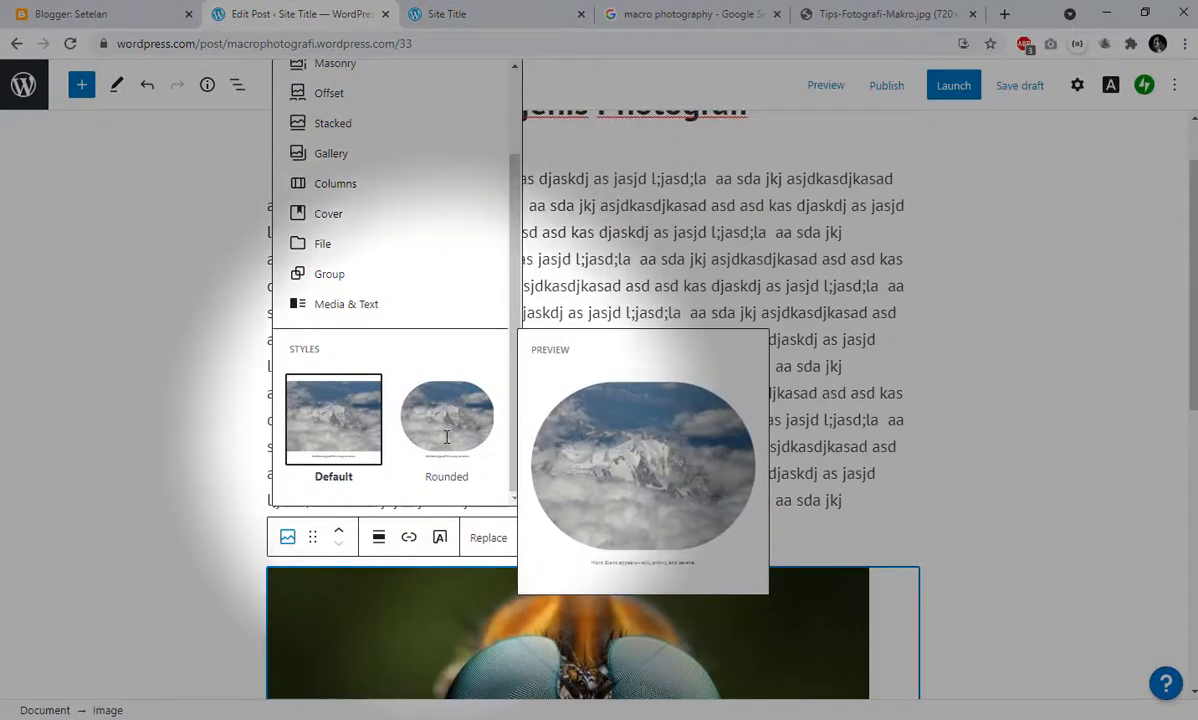
click(447, 437)
scroll(447, 437, down, 3)
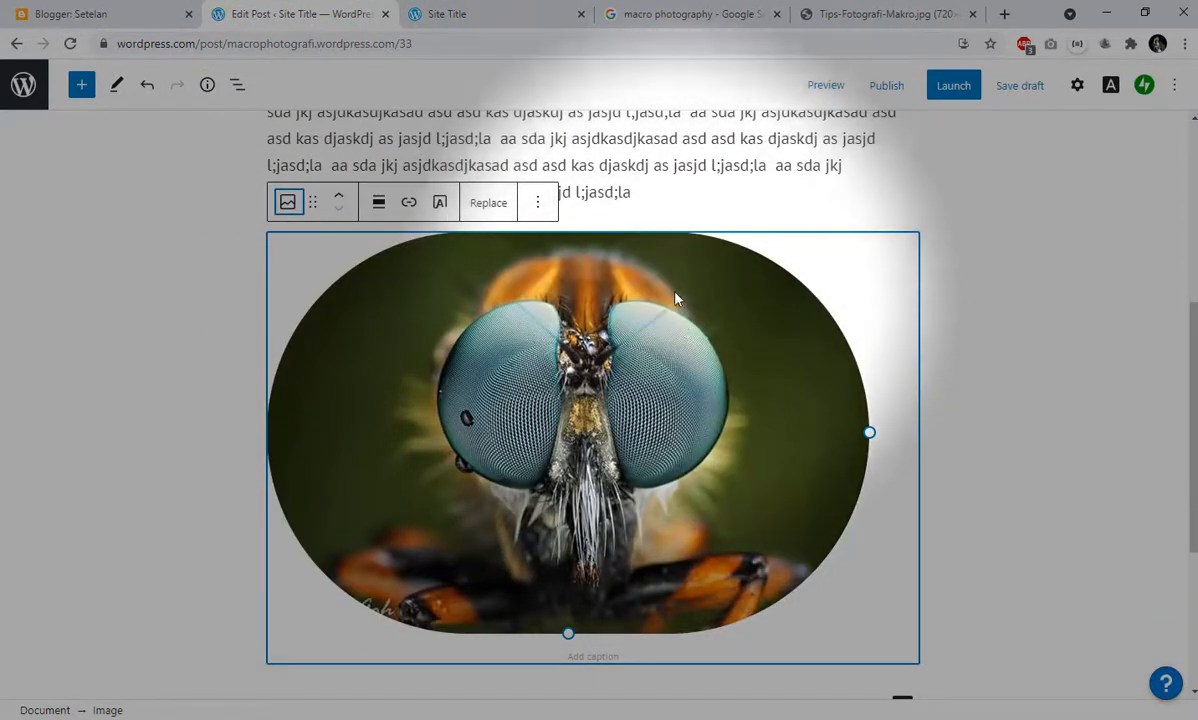
- Move the image block above the paragraph, directly under the post title, and check the post's layout
click(341, 197)
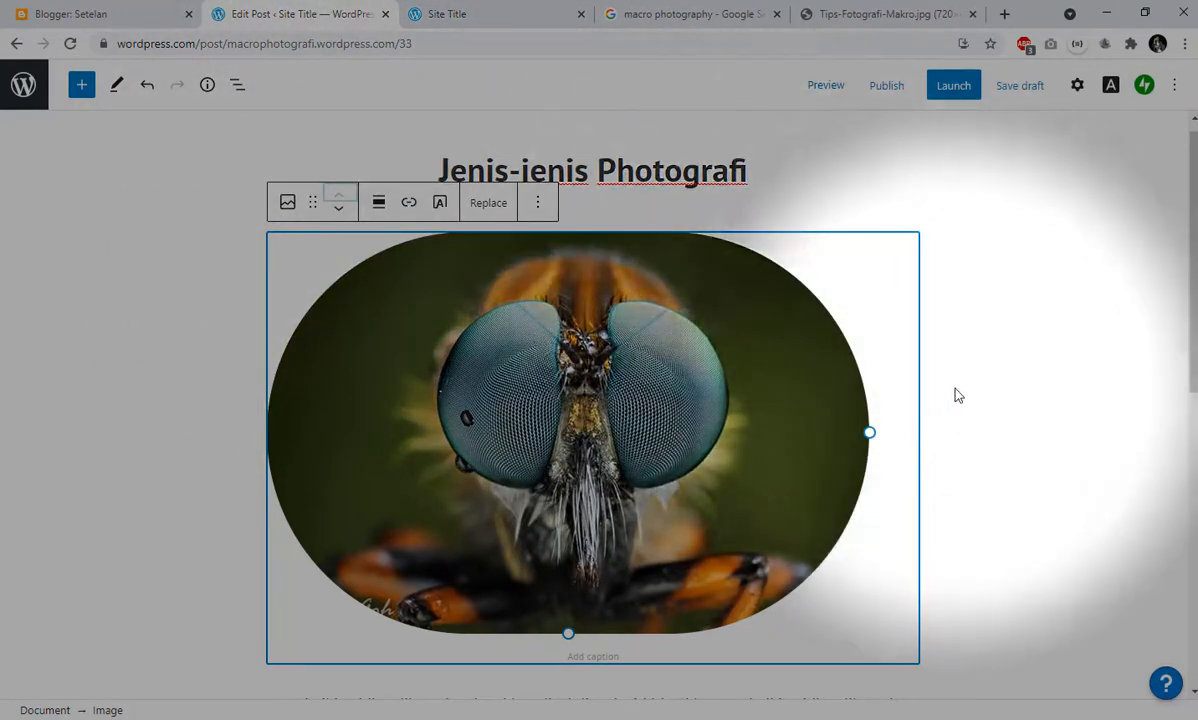
scroll(935, 415, down, 3)
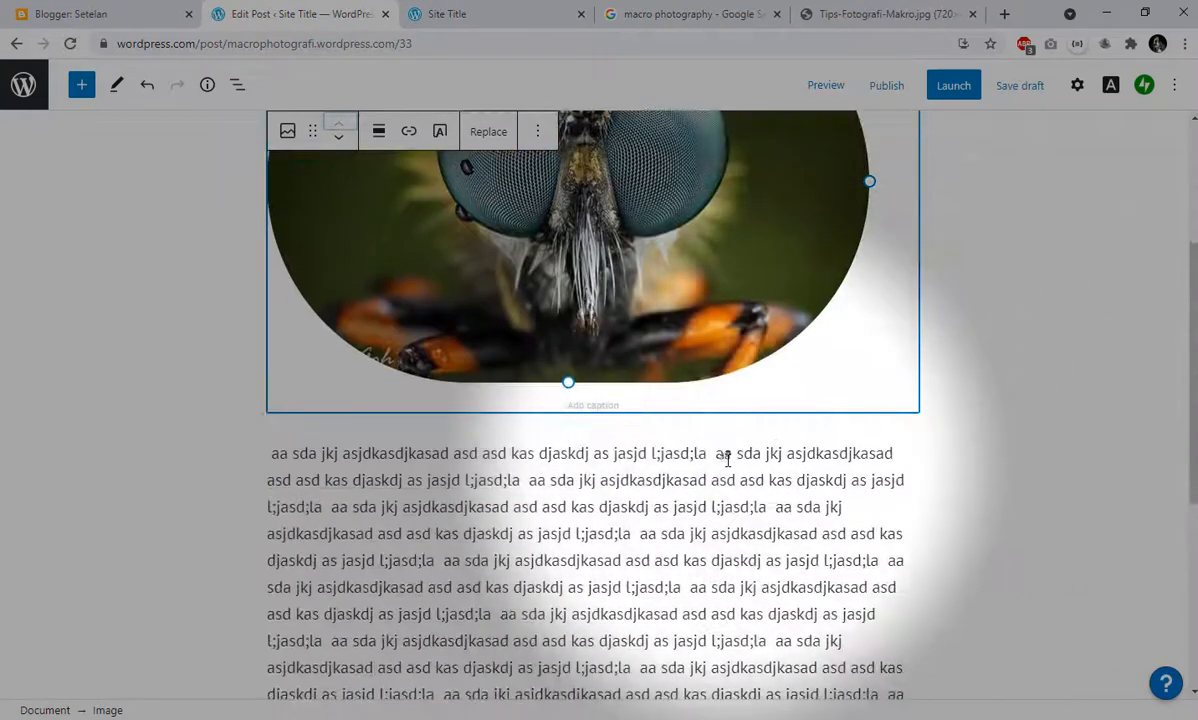
click(727, 456)
click(787, 359)
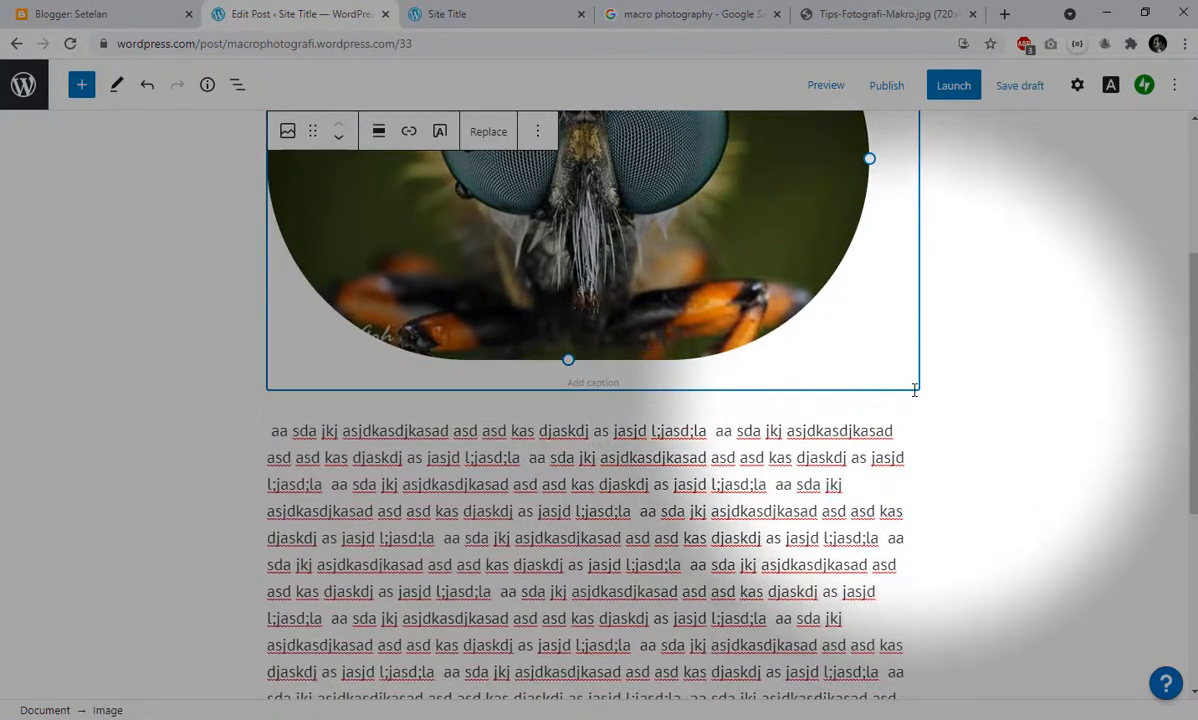
click(785, 438)
scroll(784, 432, down, 4)
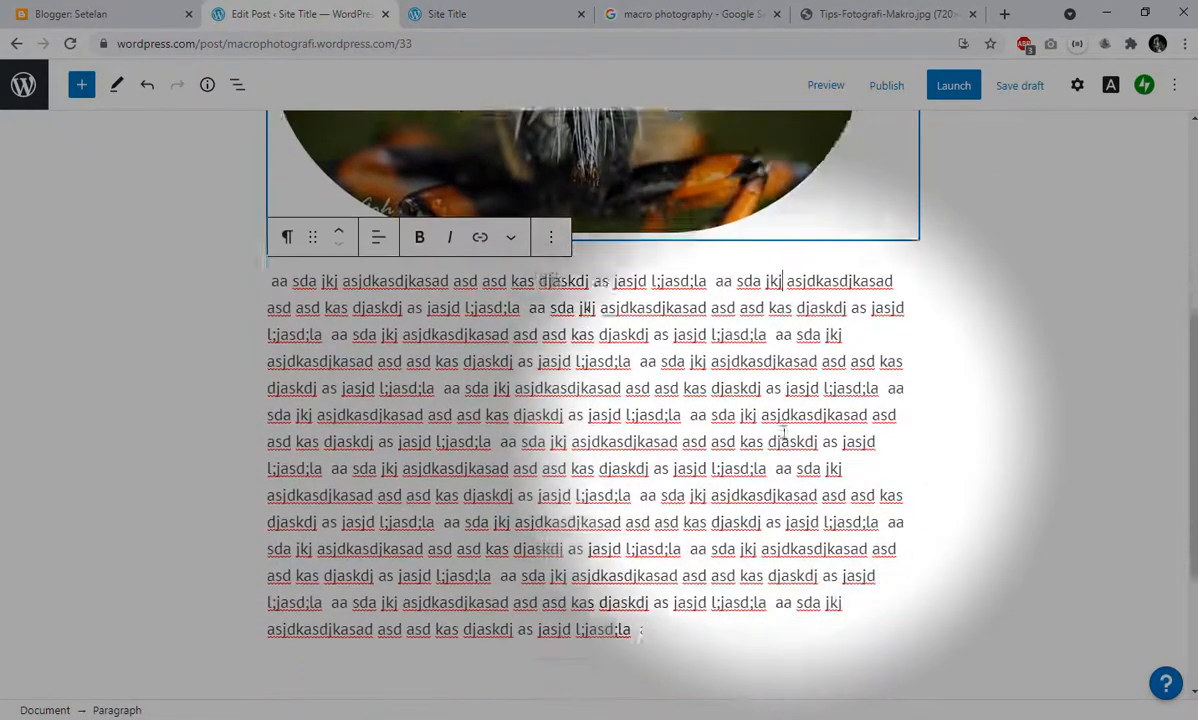
scroll(783, 431, up, 4)
scroll(725, 500, up, 3)
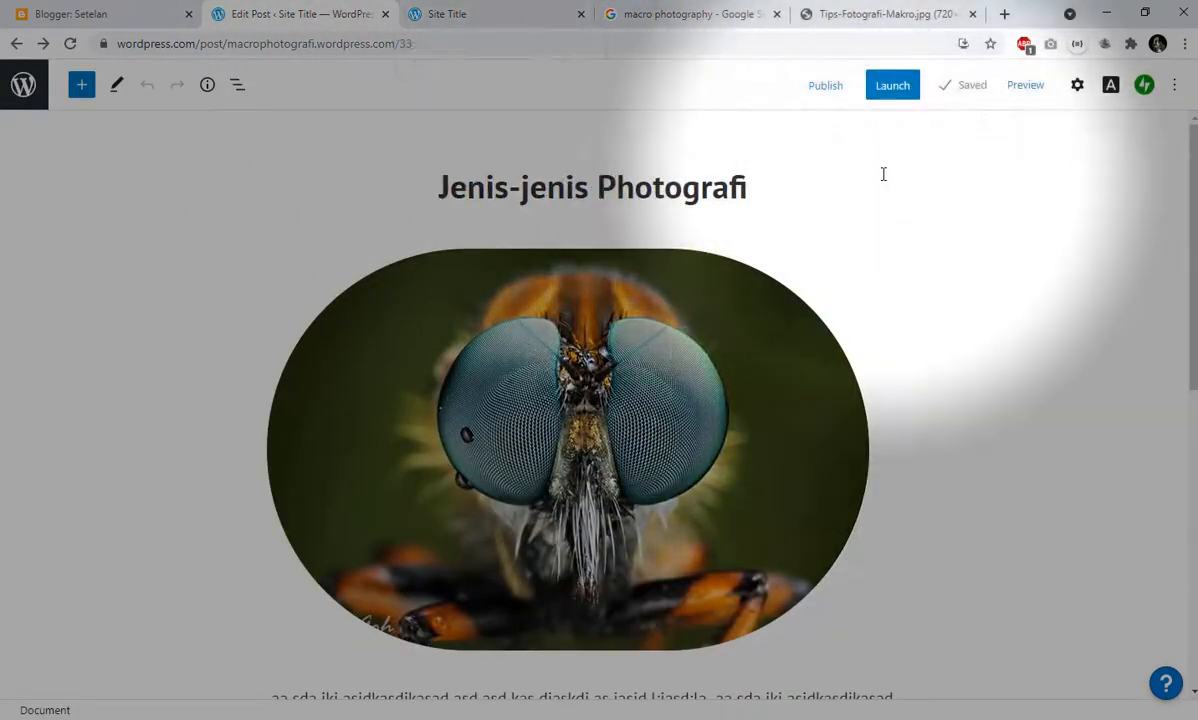
- Review the Jenis-jenis Photografi post and publish it immediately with public visibility
scroll(884, 169, down, 5)
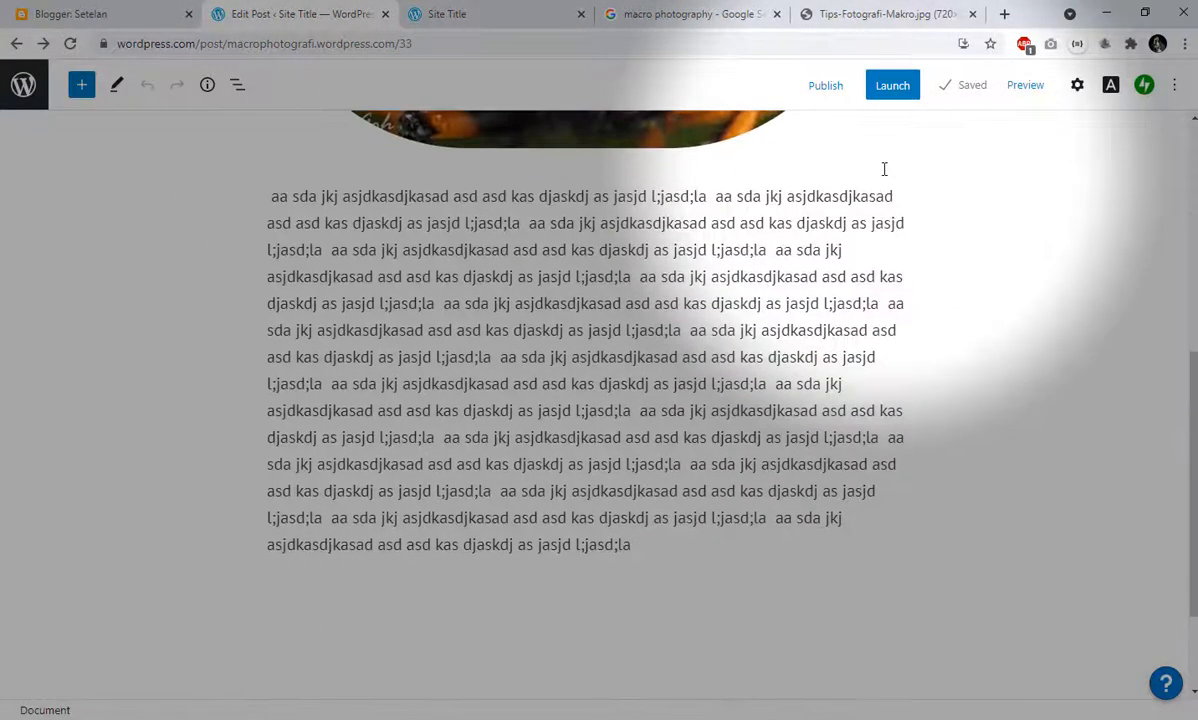
scroll(884, 170, up, 4)
scroll(884, 176, up, 1)
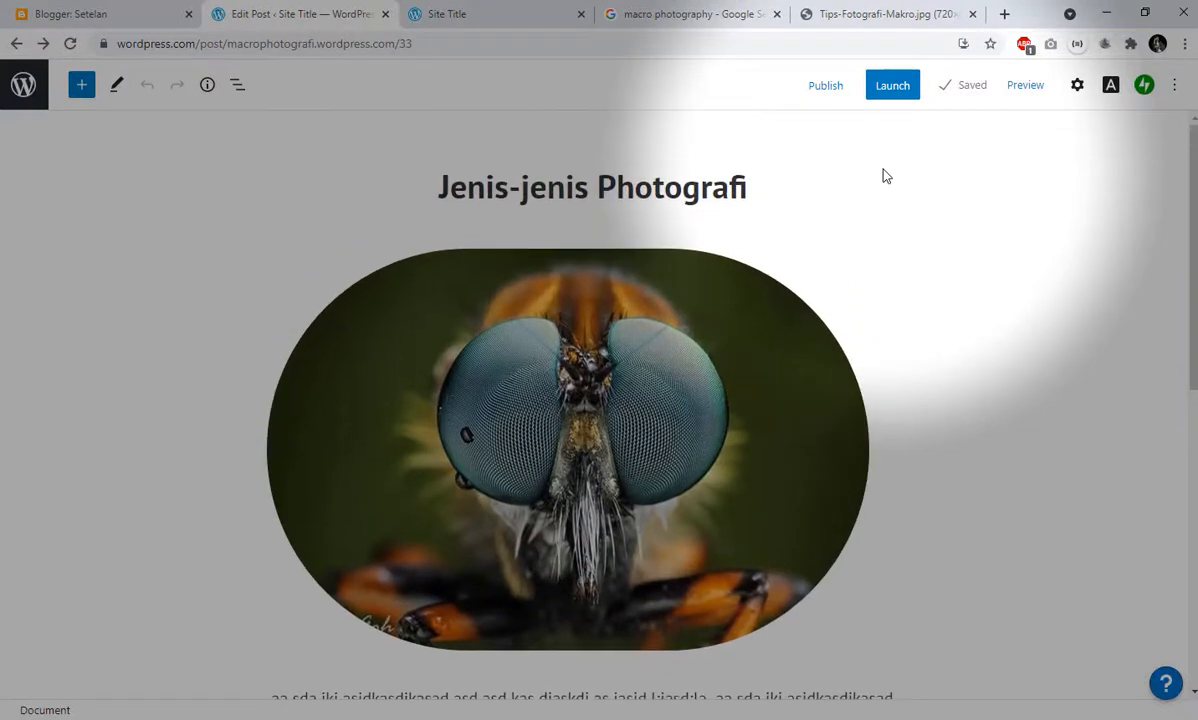
click(826, 88)
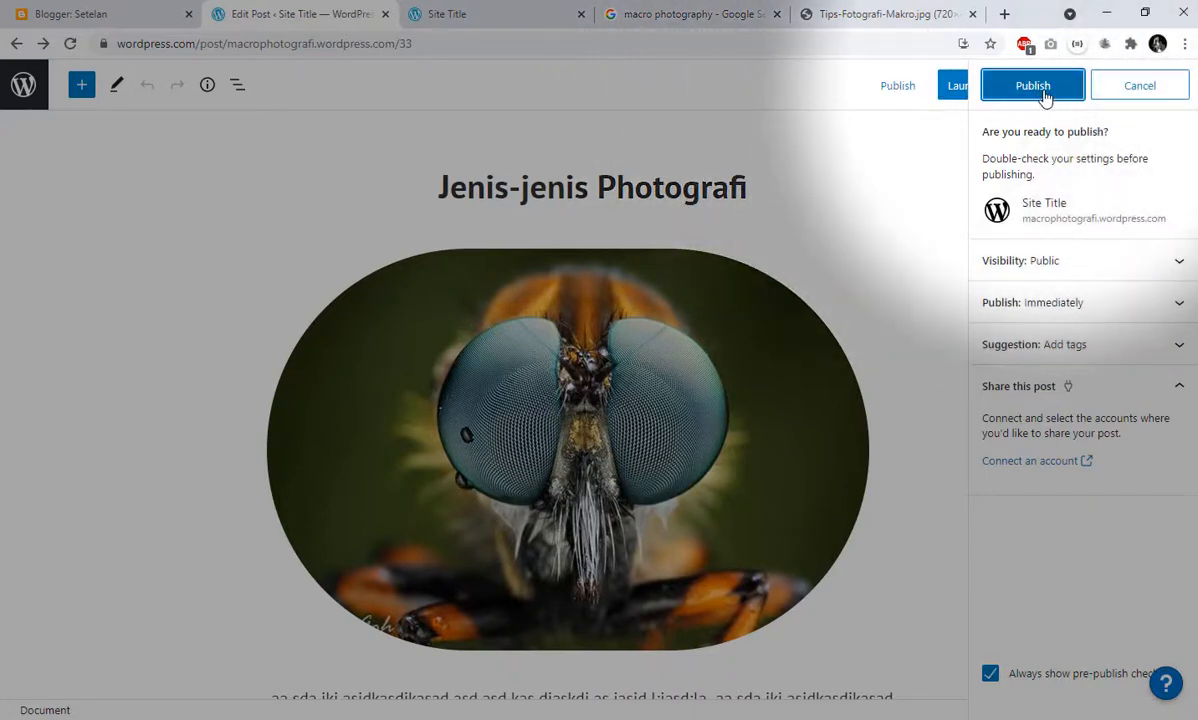
click(1040, 88)
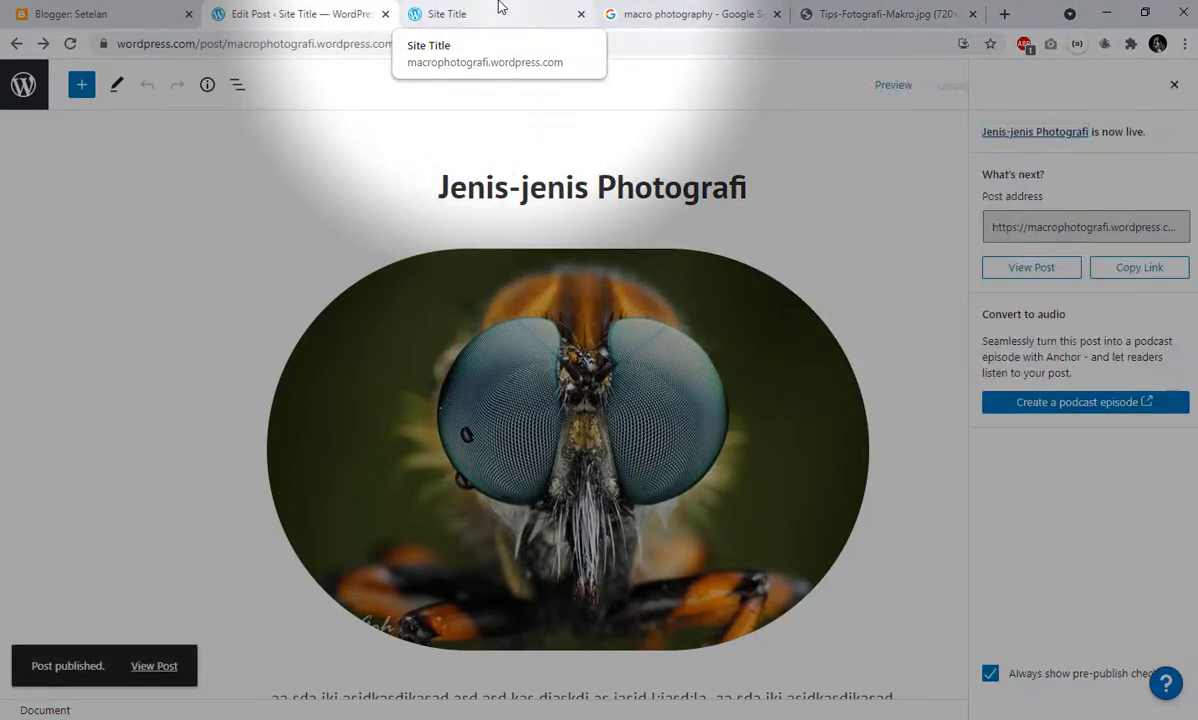
- Reload the site's home page, find Jenis-jenis Photografi among the latest blog entries and read through the published post
click(498, 12)
click(68, 44)
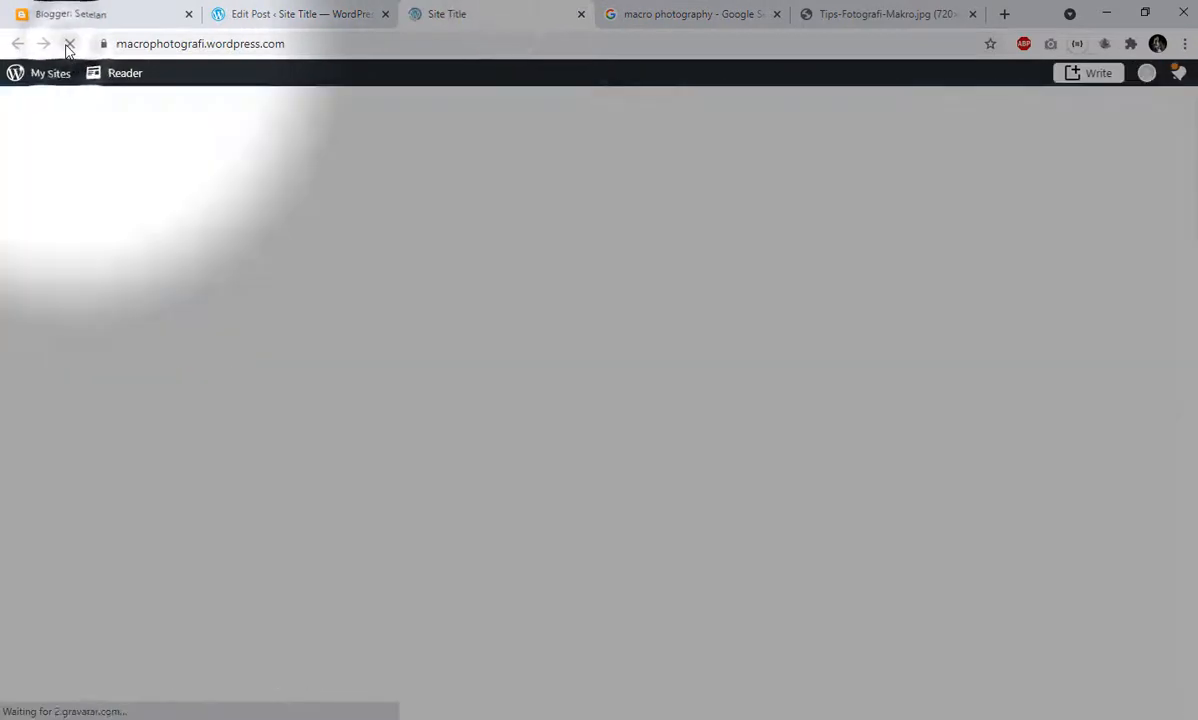
scroll(593, 405, down, 3)
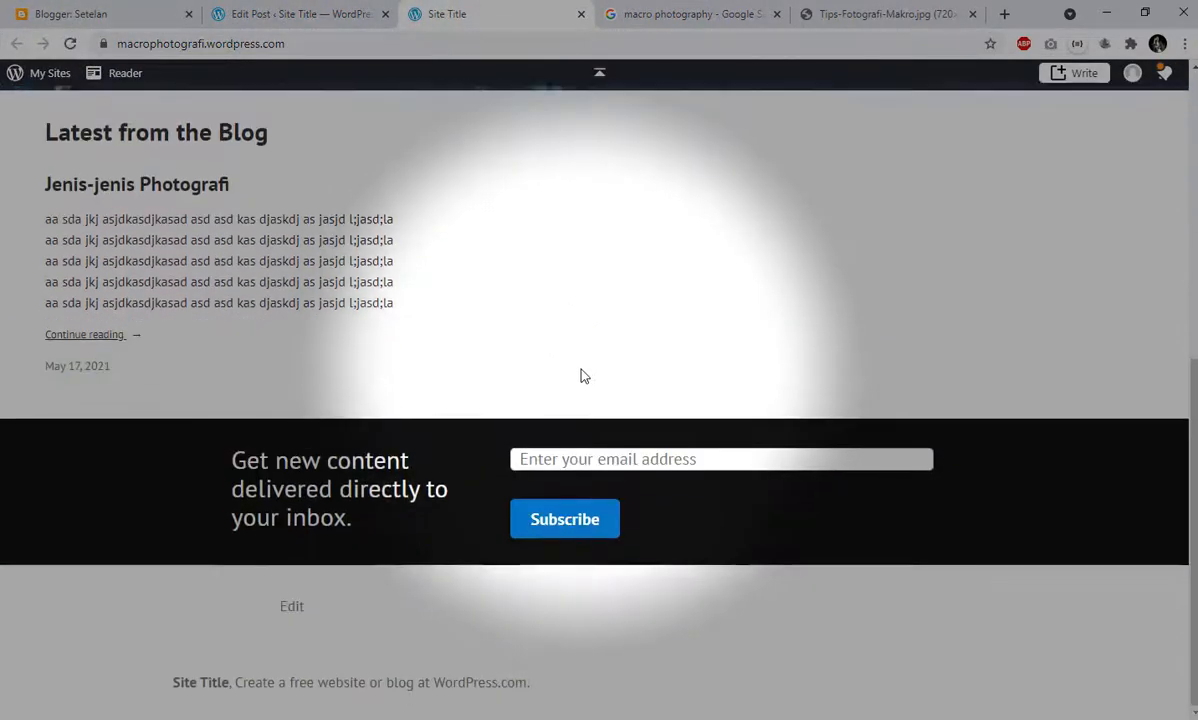
scroll(583, 377, up, 3)
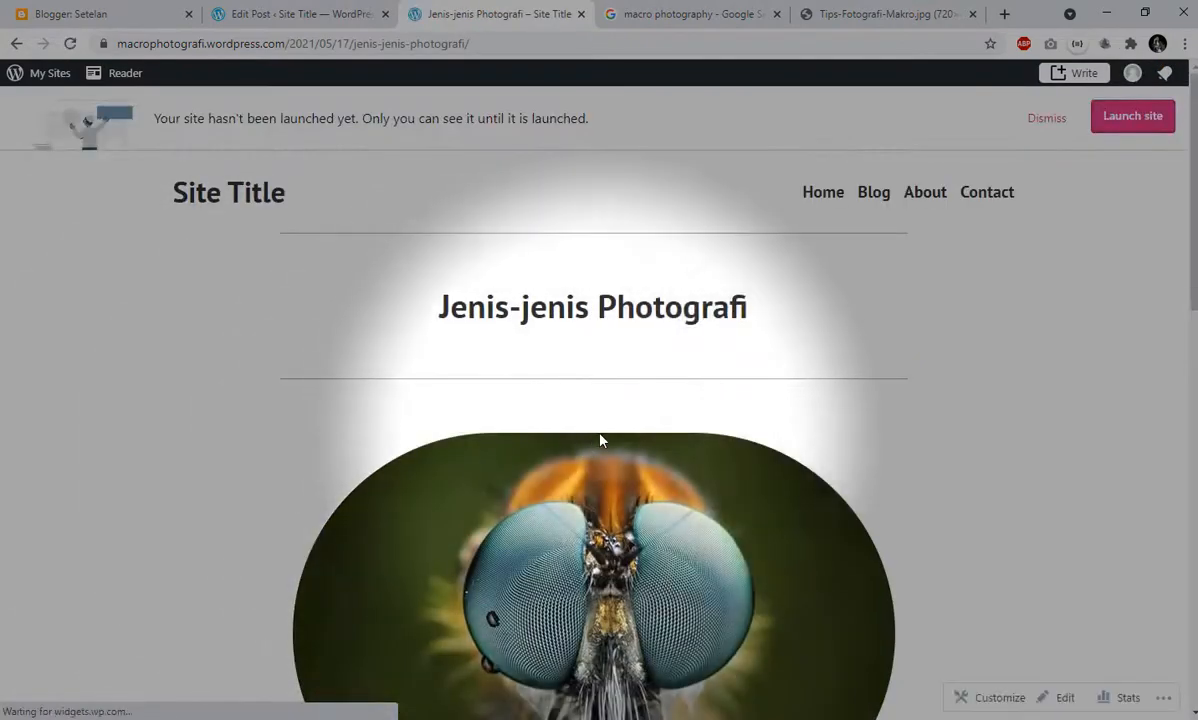
scroll(599, 436, down, 4)
scroll(605, 427, down, 5)
scroll(610, 423, up, 3)
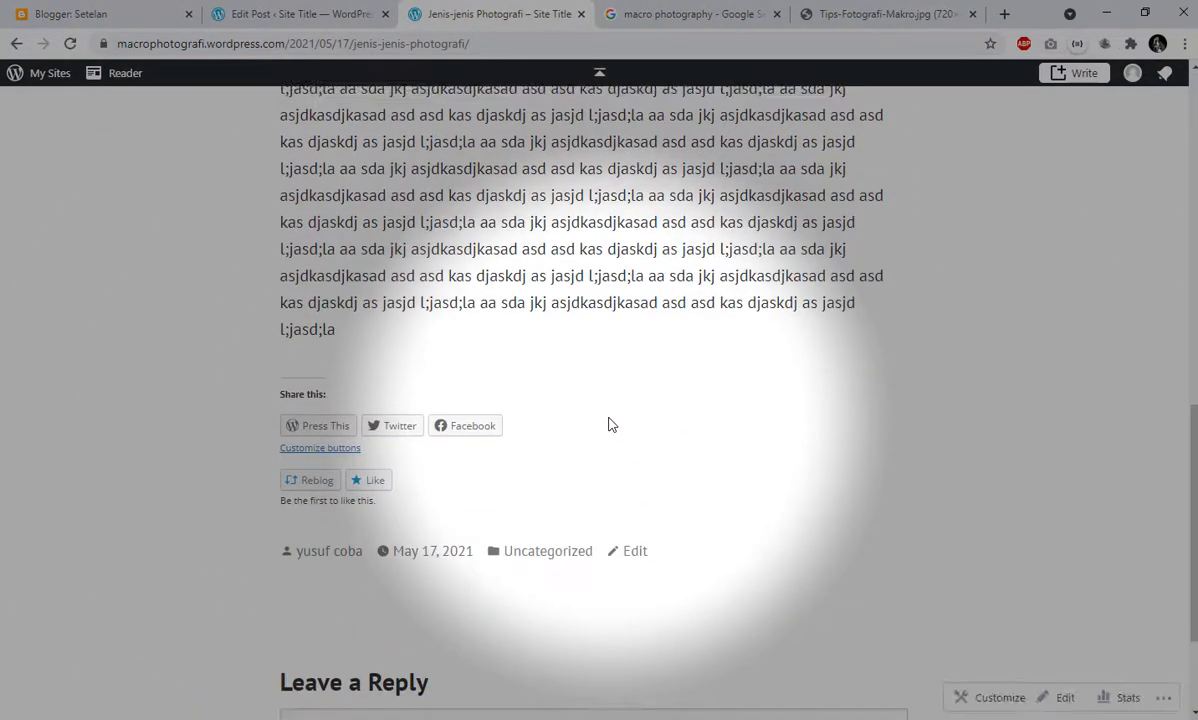
scroll(610, 423, up, 7)
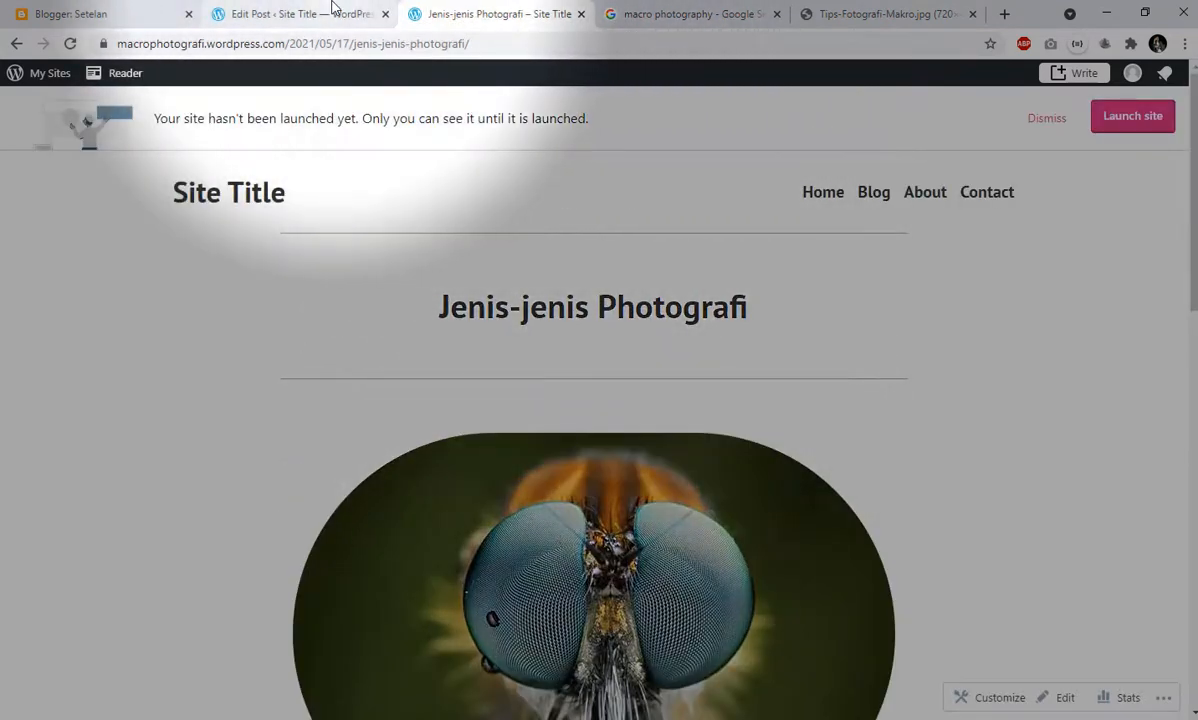
- Return to the post editor, dismiss the publishing confirmation and leave the editor for the site's list of posts
click(328, 14)
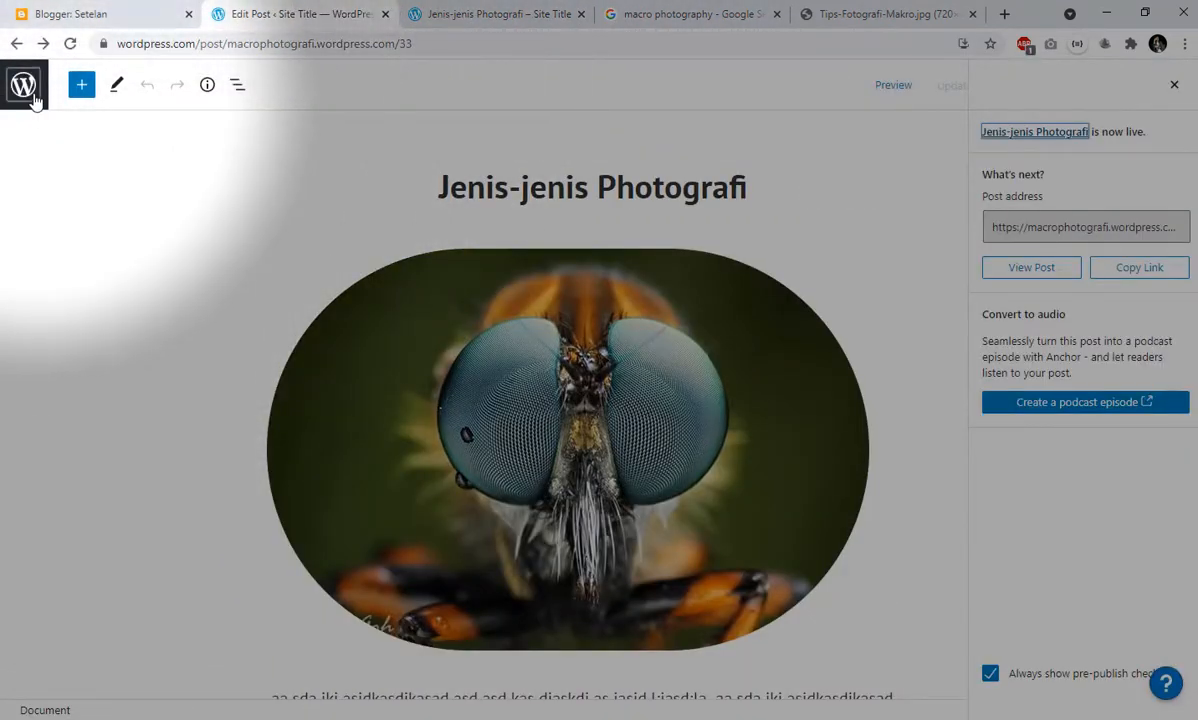
click(1175, 87)
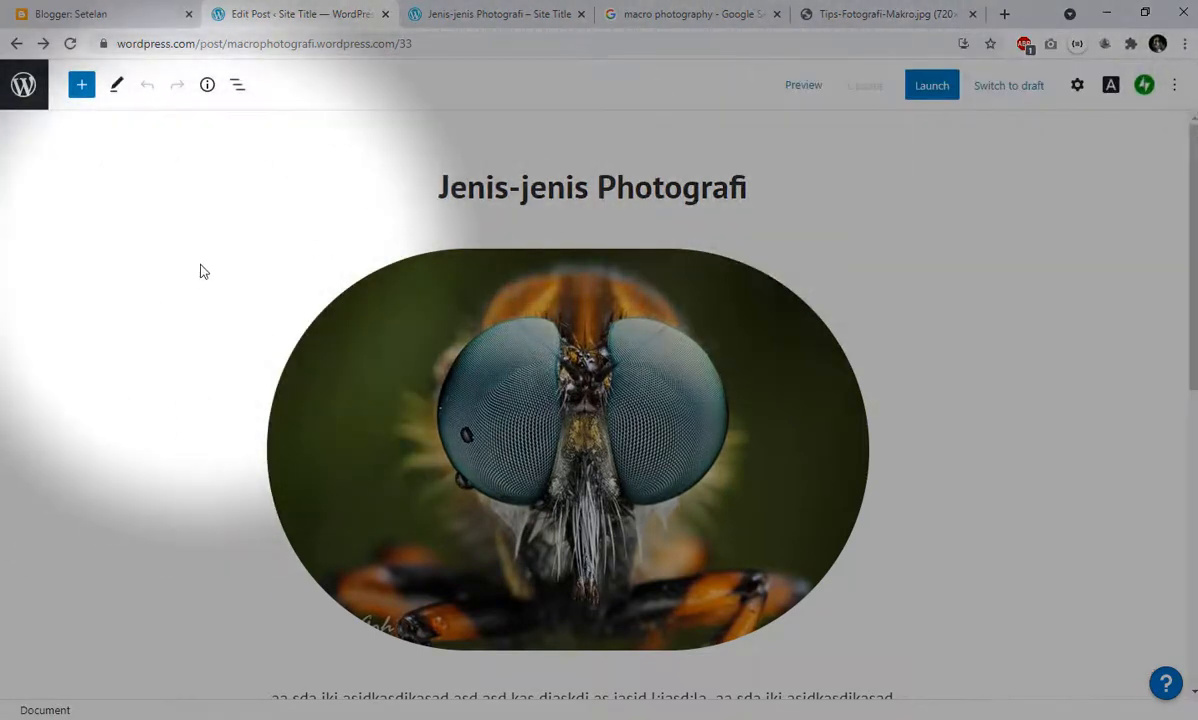
click(16, 104)
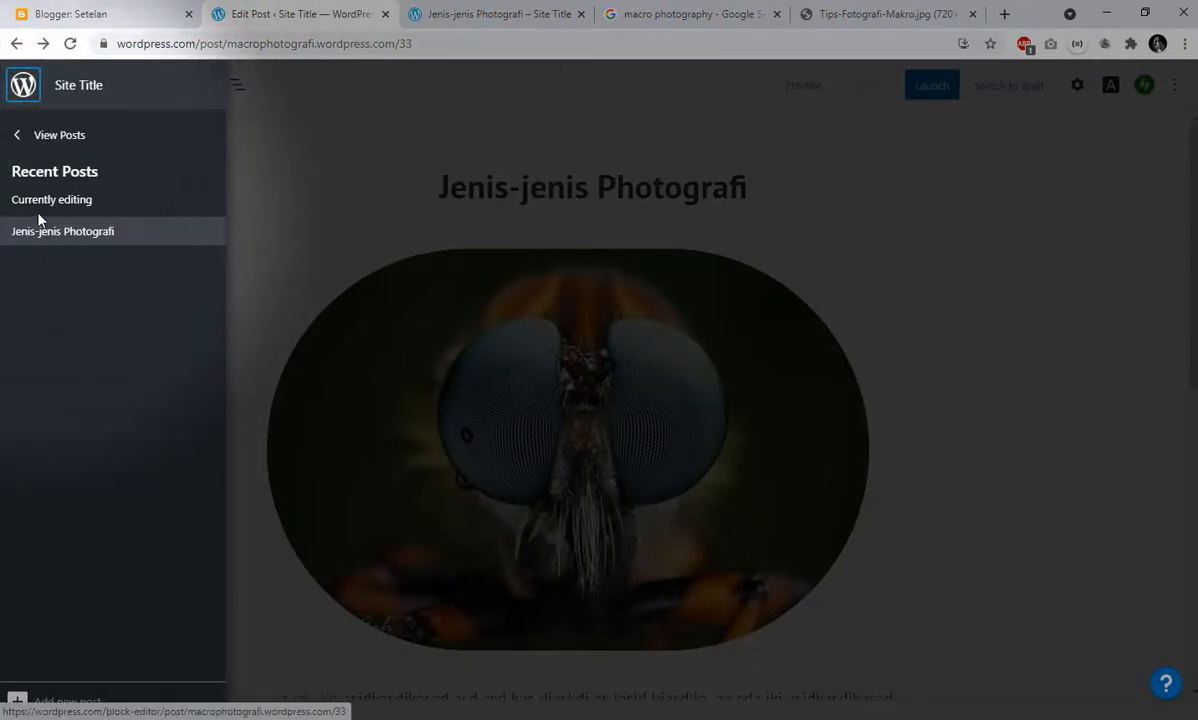
click(42, 137)
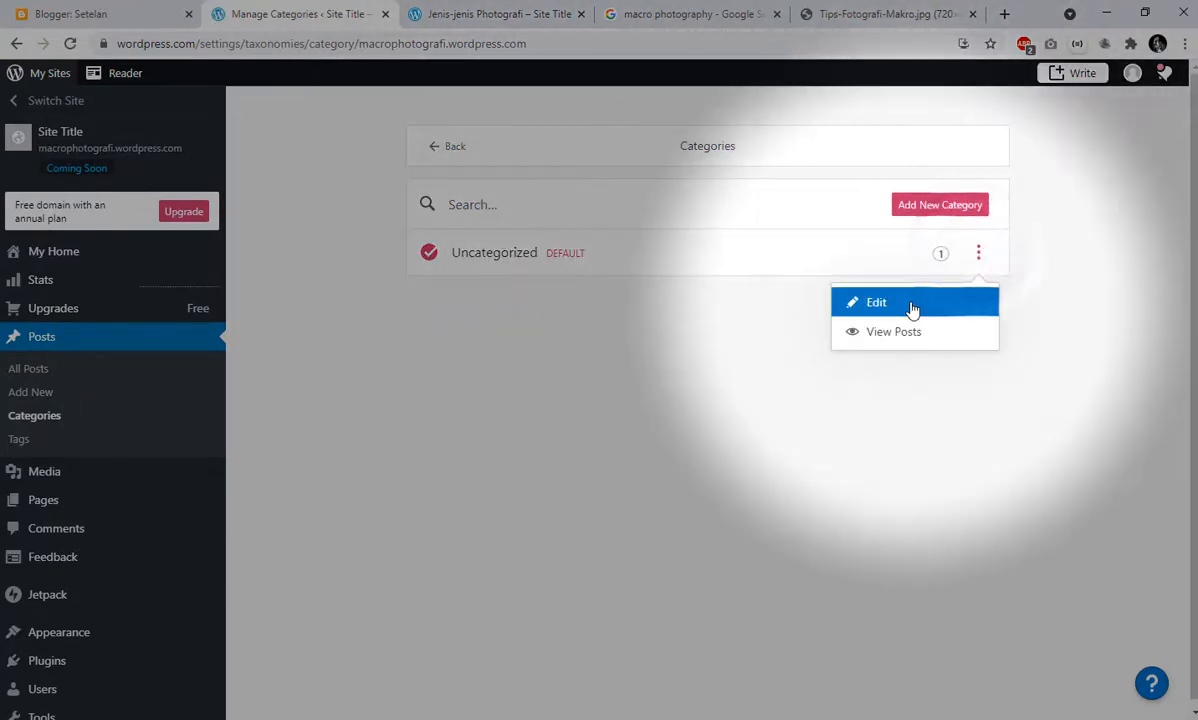
- Rename the default Uncategorized post category to Photo
click(911, 307)
key(ctrl+a)
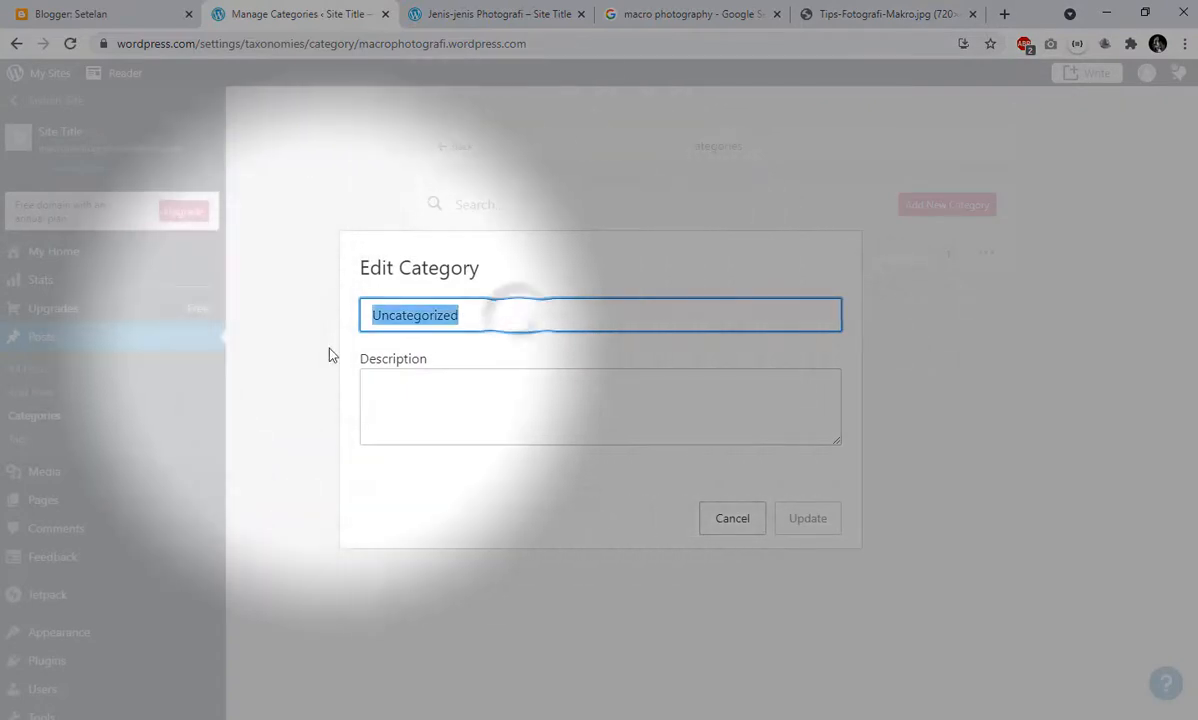
text(Photo)
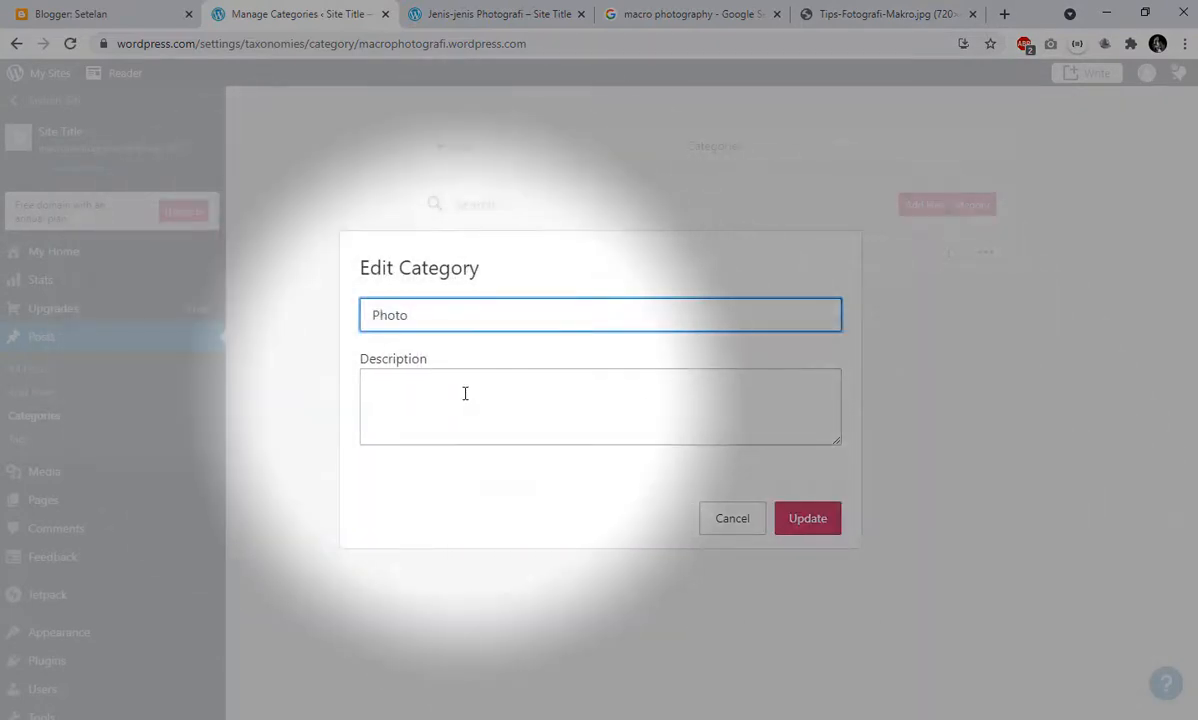
click(465, 393)
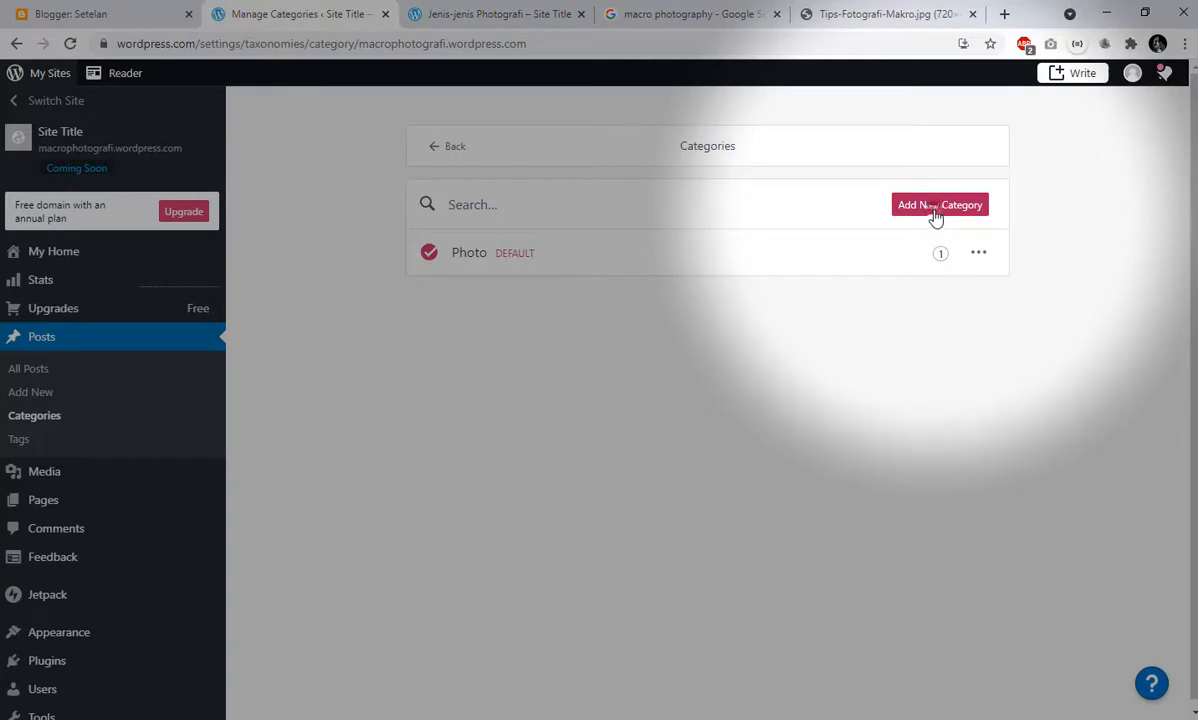
- Look at the form for adding a post category, cancel it and open the list of post tags
click(935, 206)
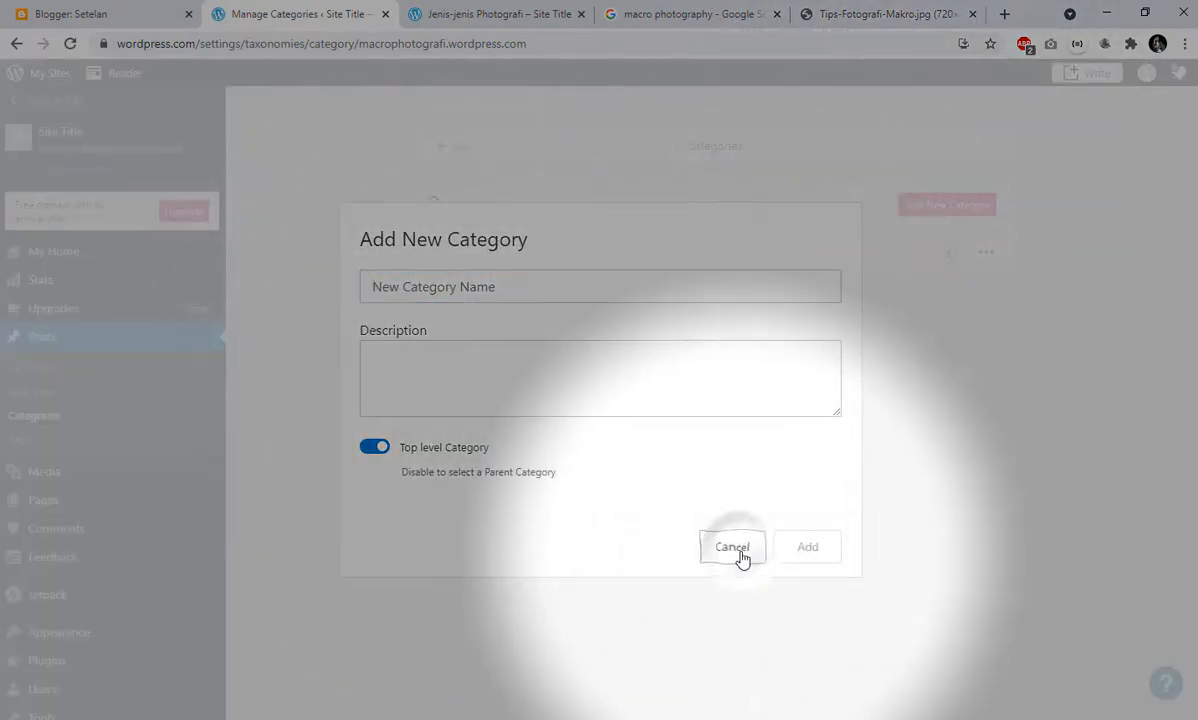
click(733, 550)
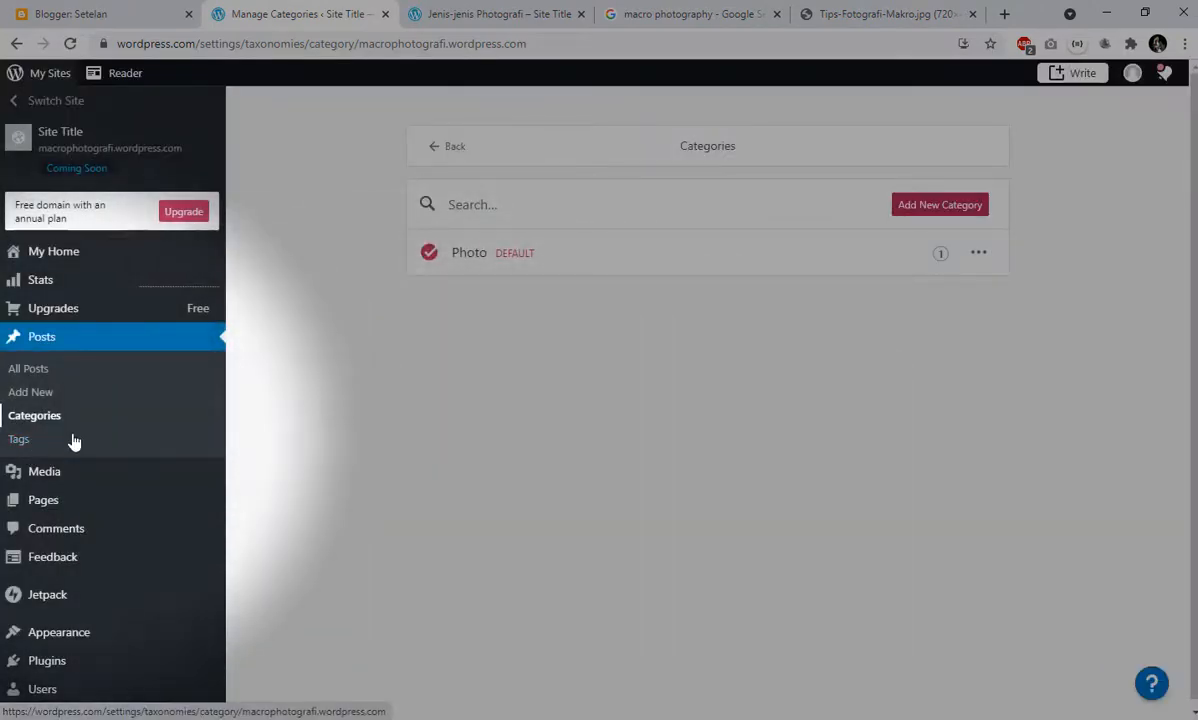
scroll(81, 460, down, 1)
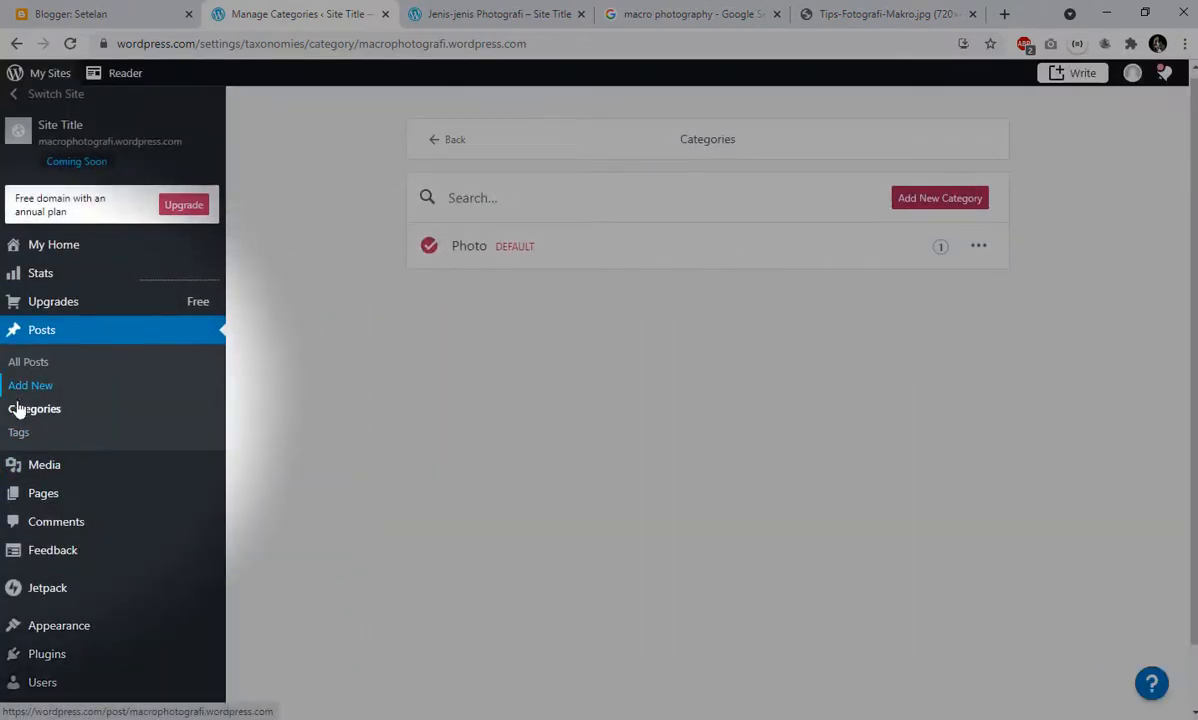
click(20, 433)
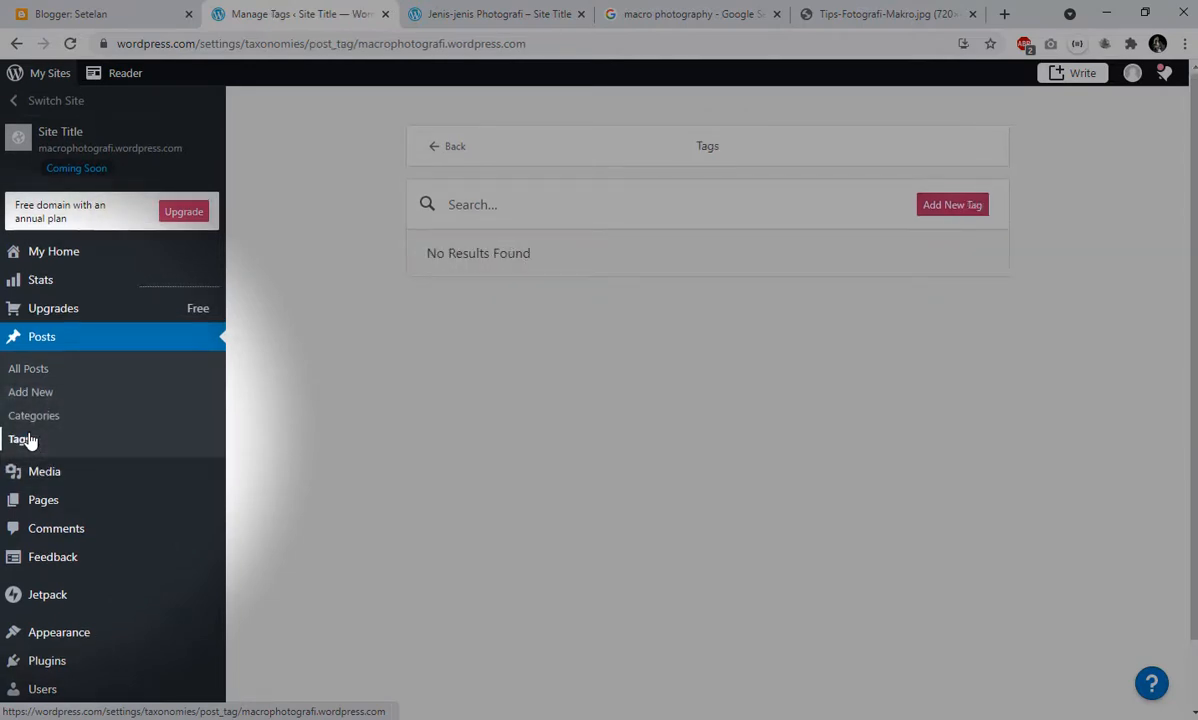
- Open the site's media library and view the files stored in it
scroll(28, 440, down, 2)
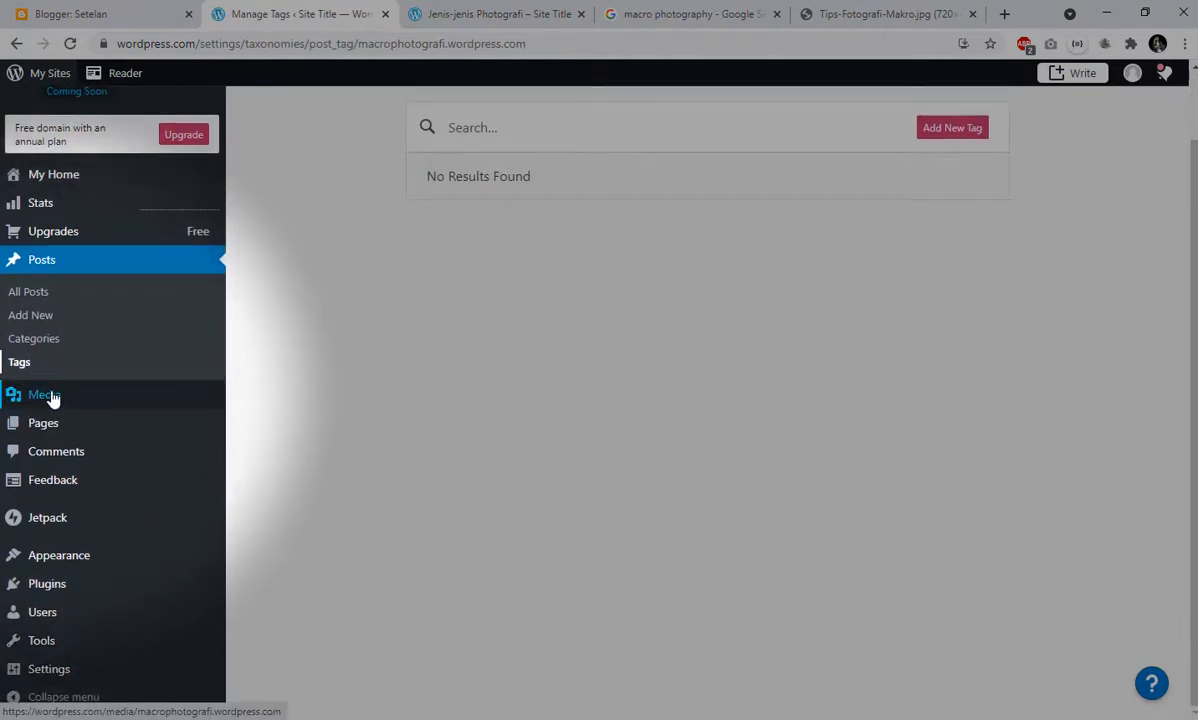
click(52, 397)
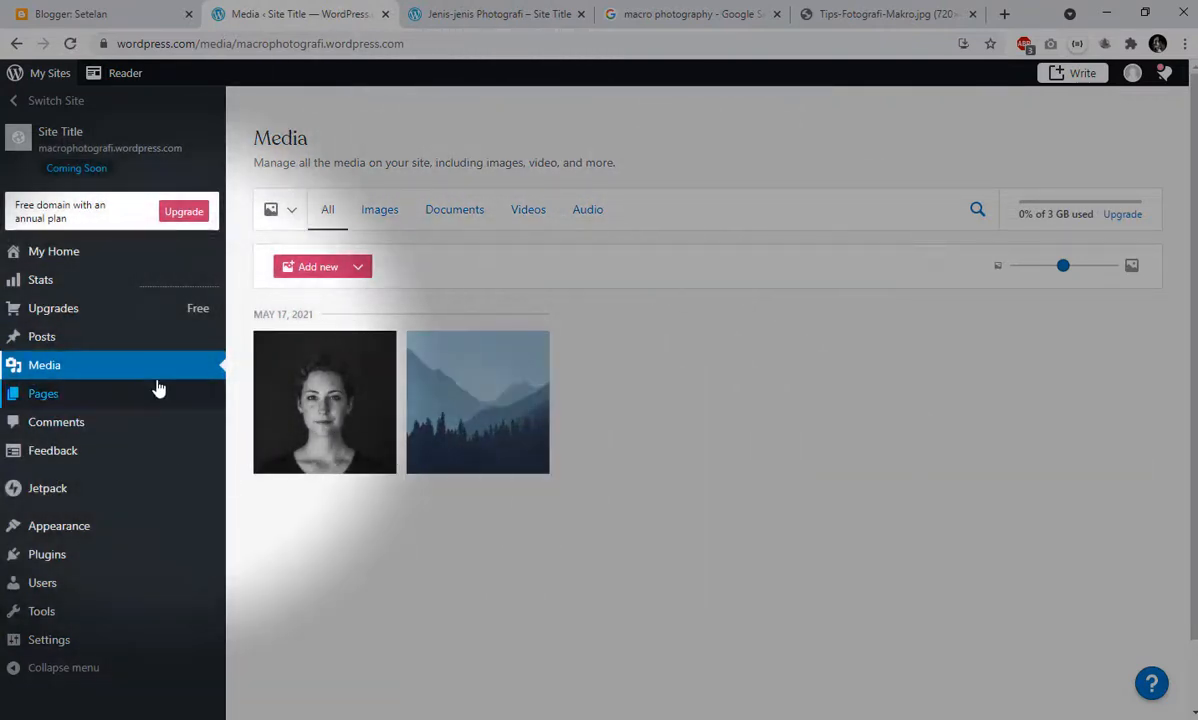
mouse_move(89, 395)
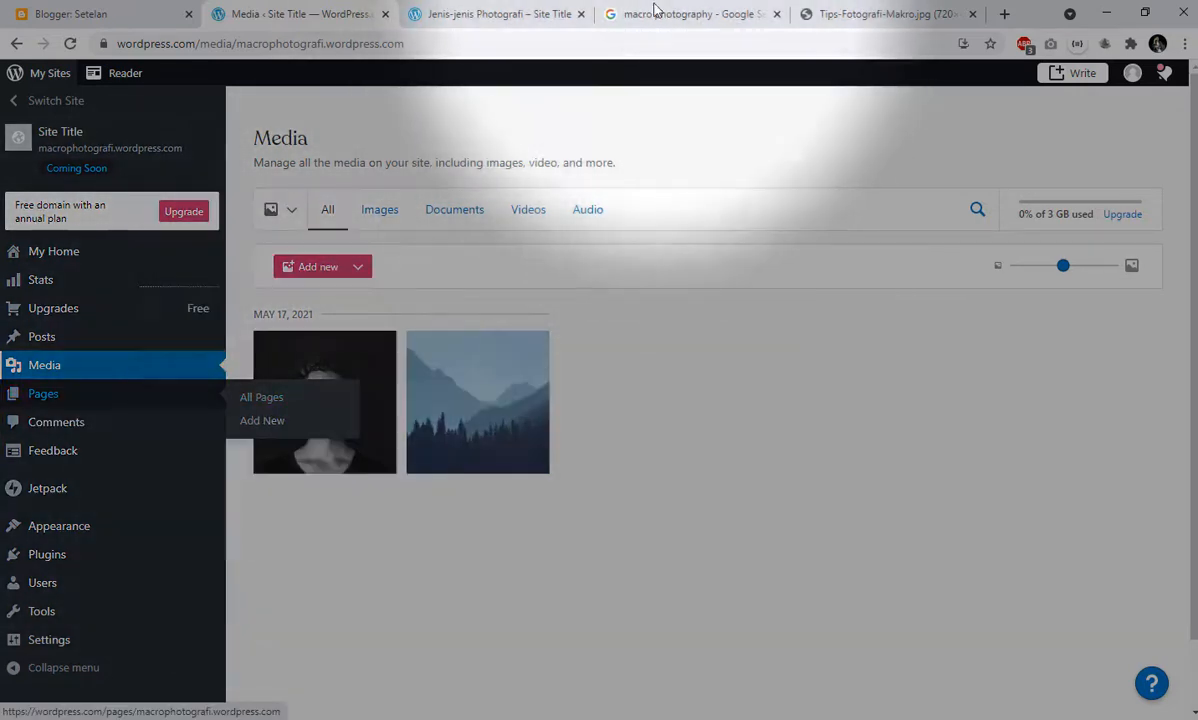
- View the Contact page and the About page on the front end of the site
click(525, 14)
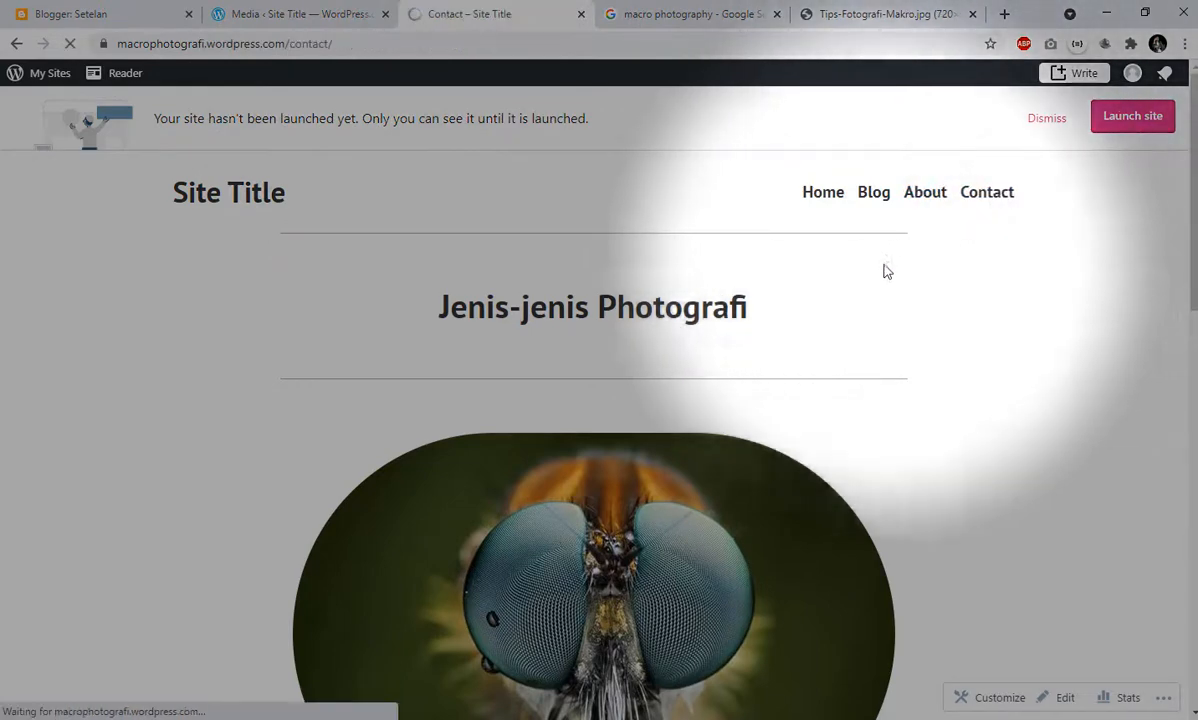
scroll(467, 380, down, 3)
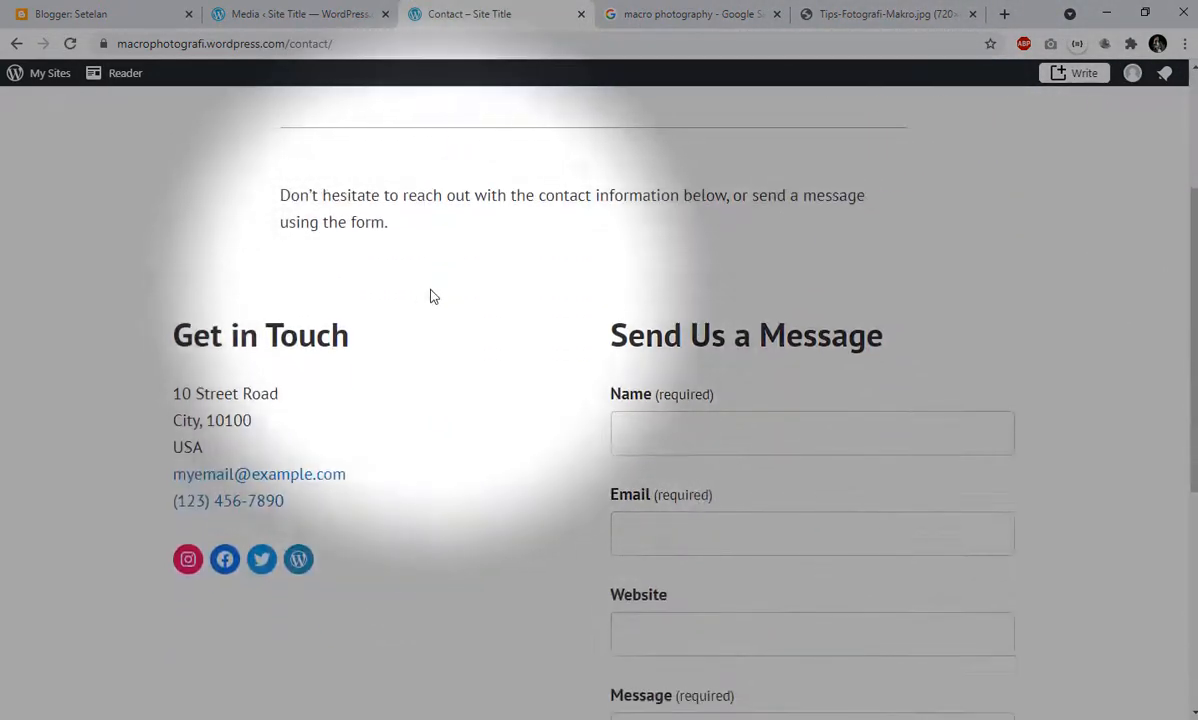
scroll(430, 297, up, 3)
scroll(476, 321, down, 1)
scroll(806, 249, down, 1)
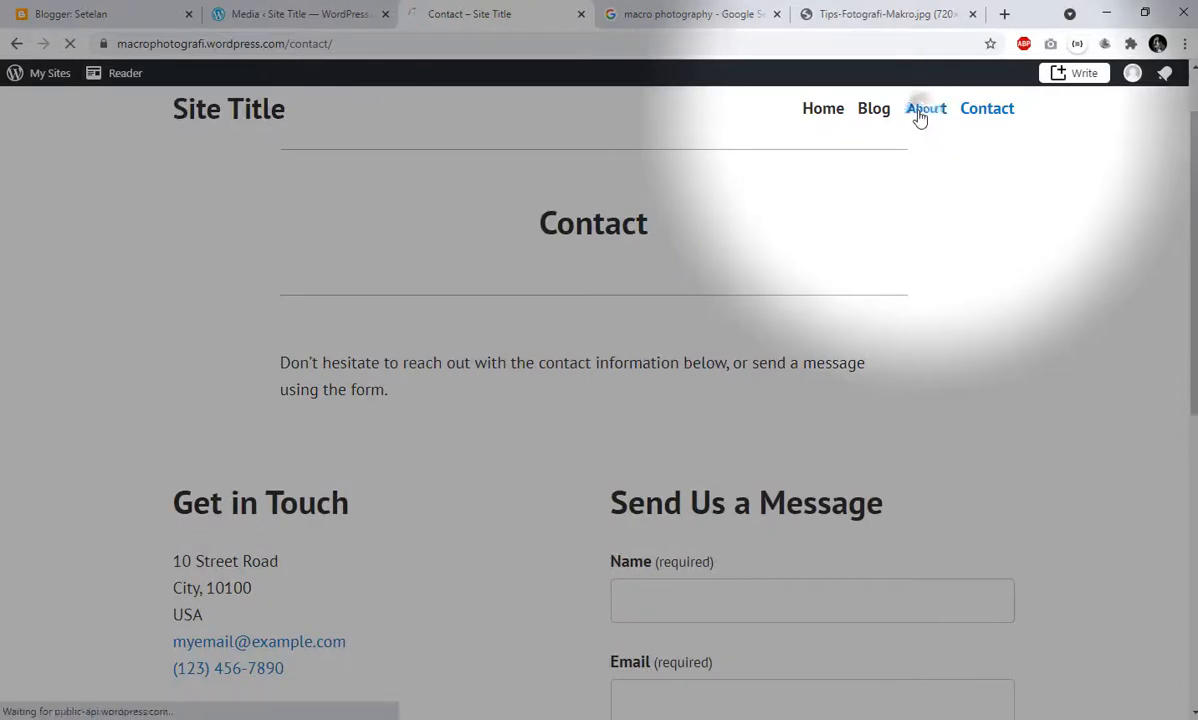
click(920, 112)
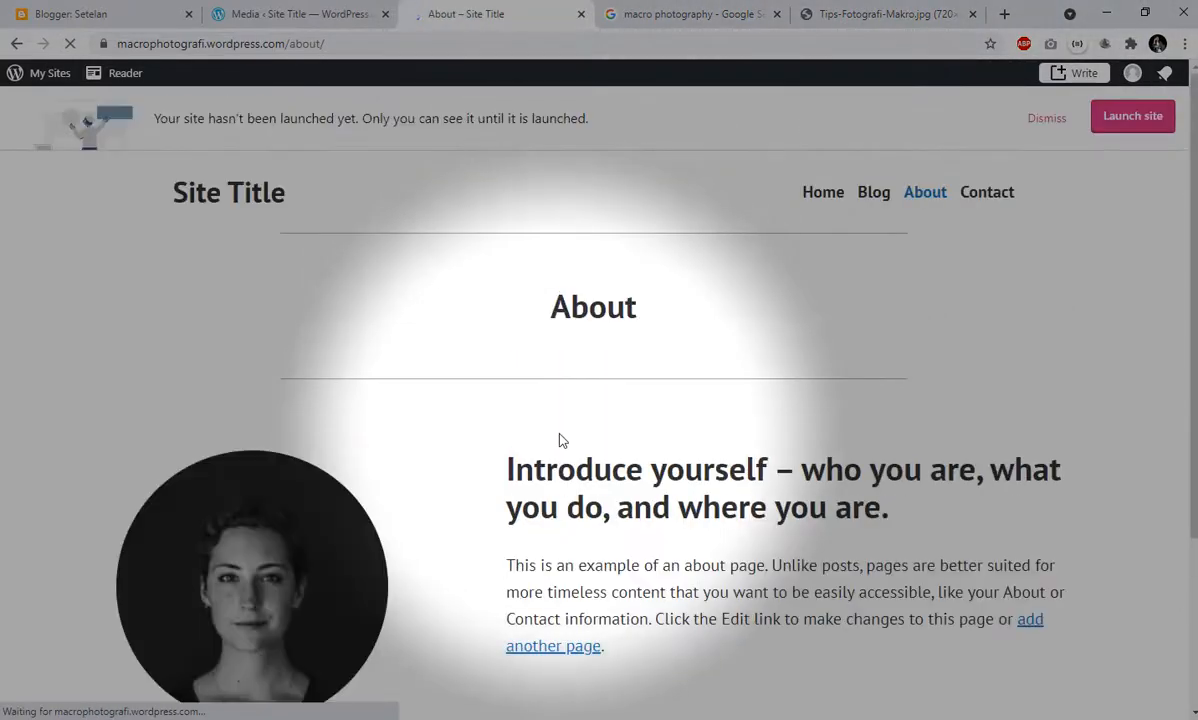
scroll(559, 439, down, 3)
scroll(561, 449, up, 3)
- Open the About page from the dashboard's list of pages, look over its content in the editor and return to the list
click(321, 10)
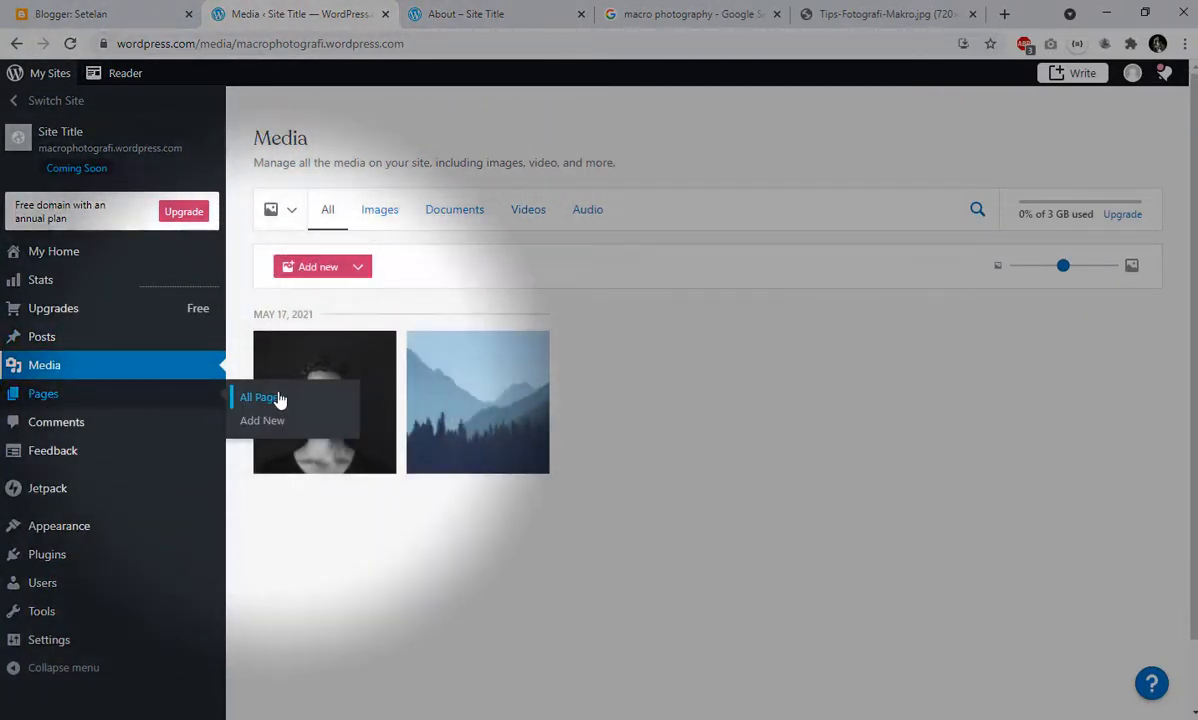
click(273, 399)
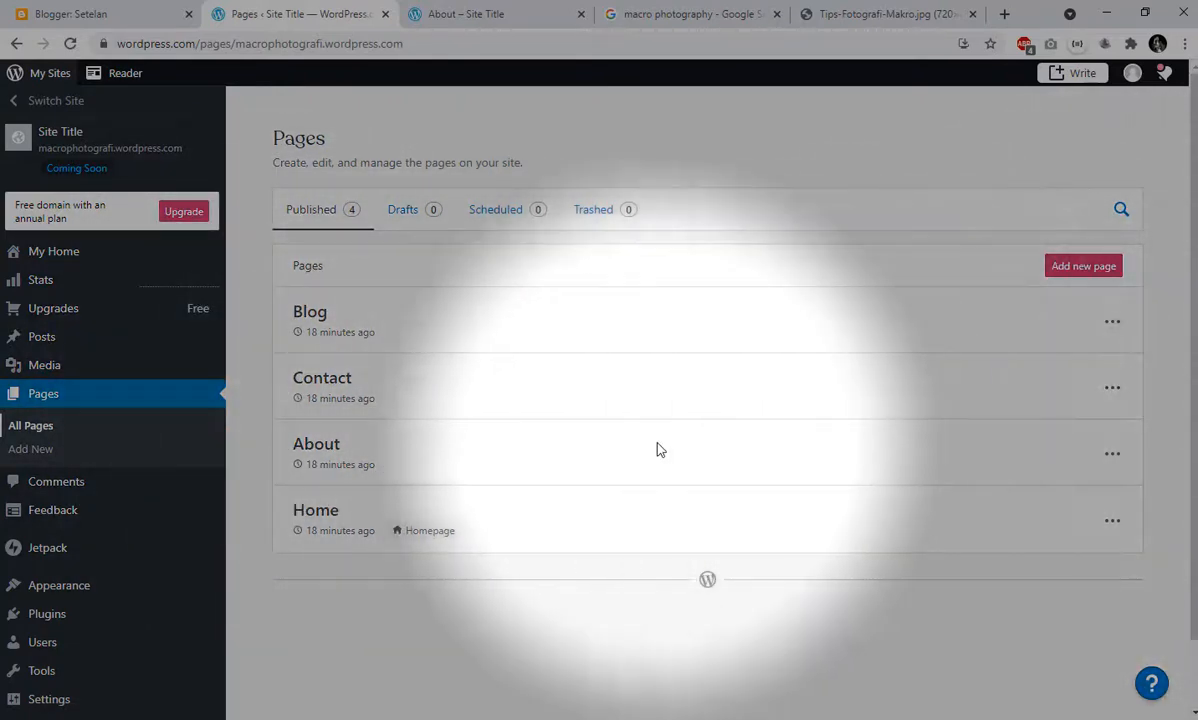
click(308, 456)
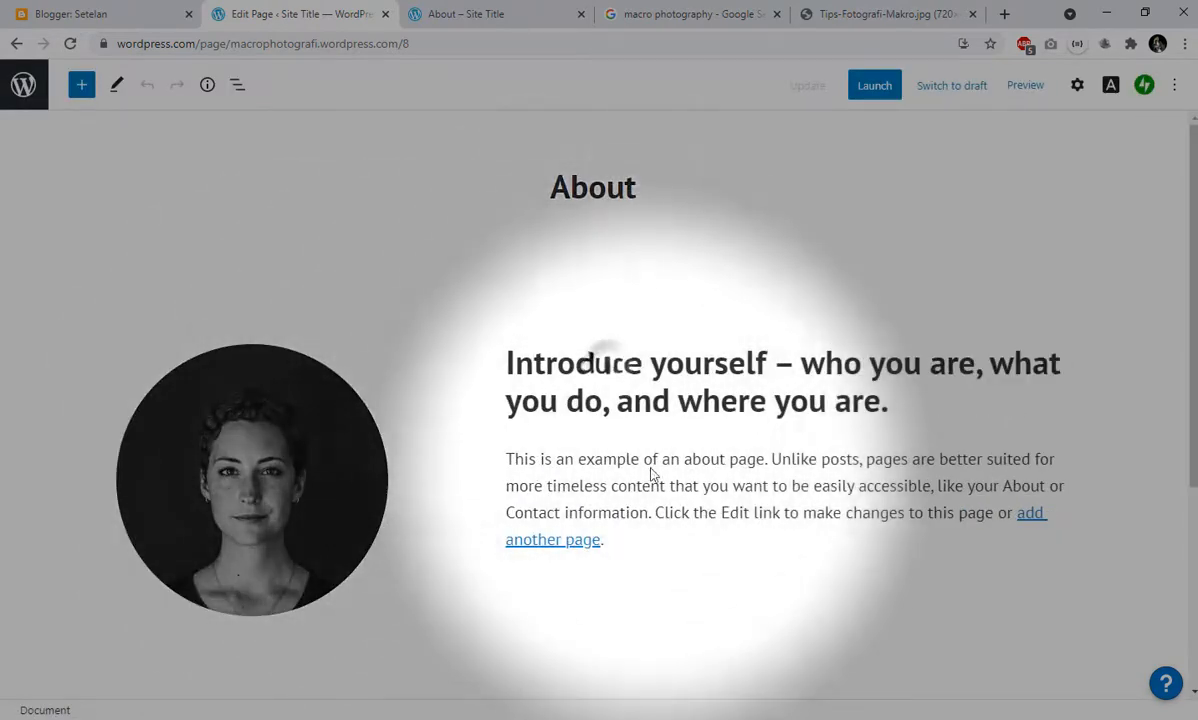
scroll(688, 484, down, 3)
scroll(693, 489, up, 3)
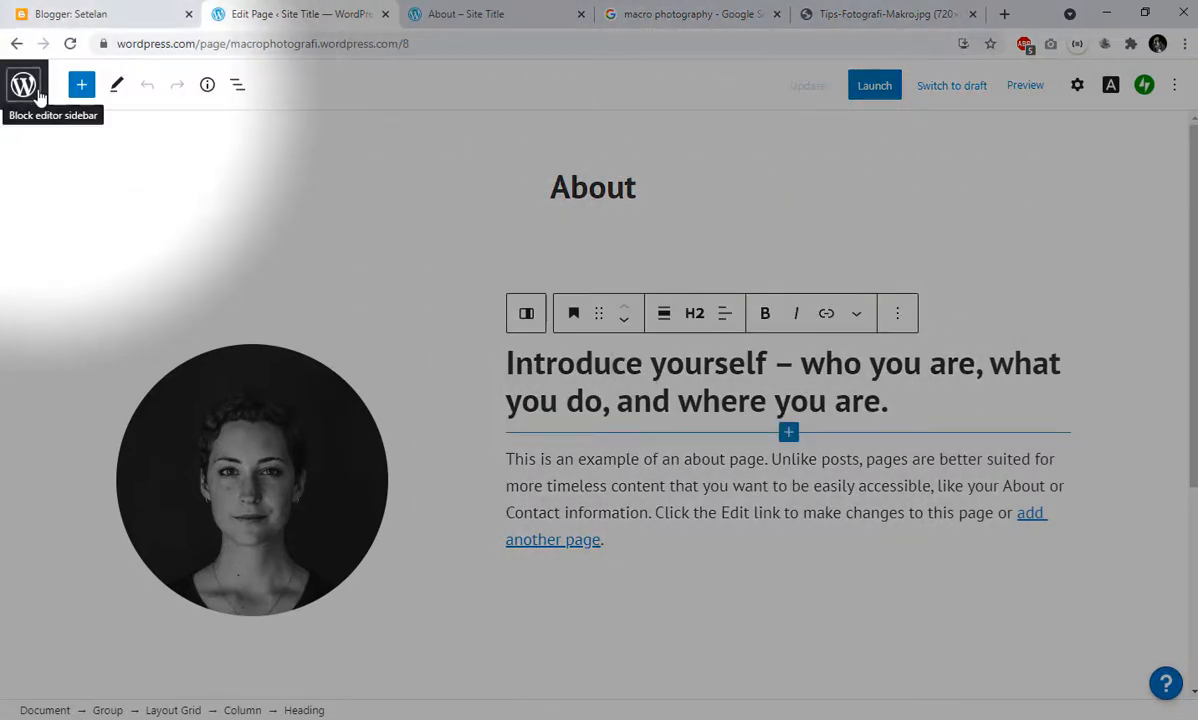
click(25, 88)
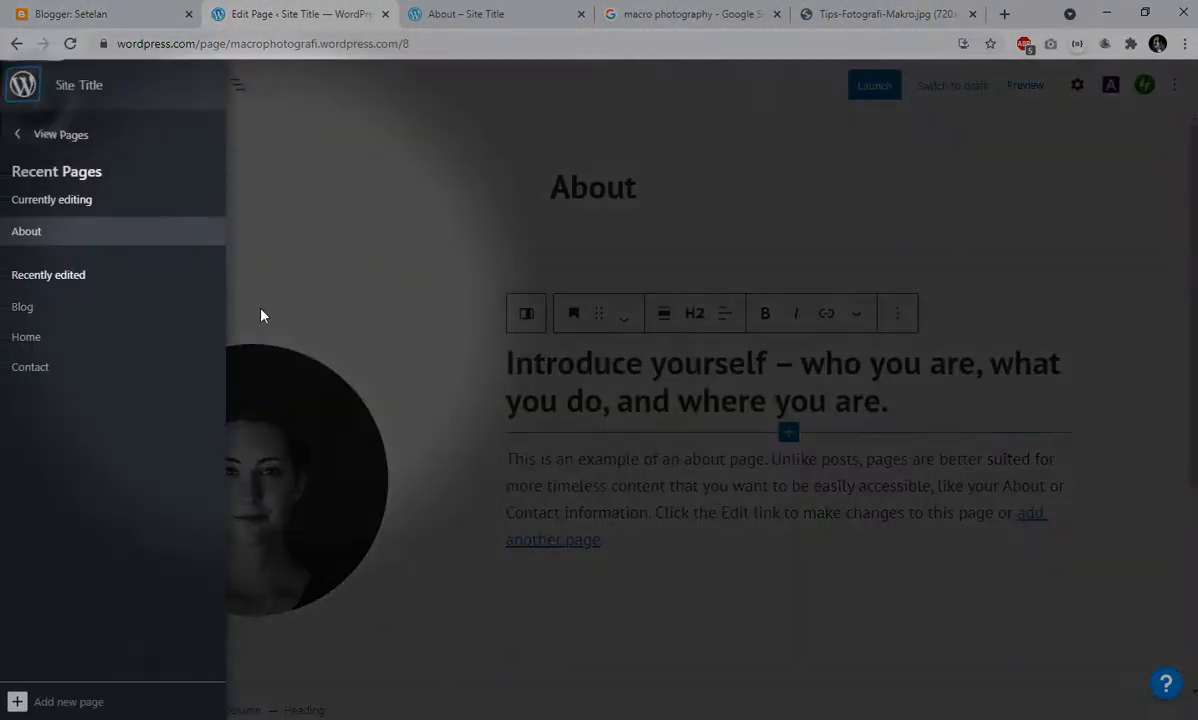
click(30, 139)
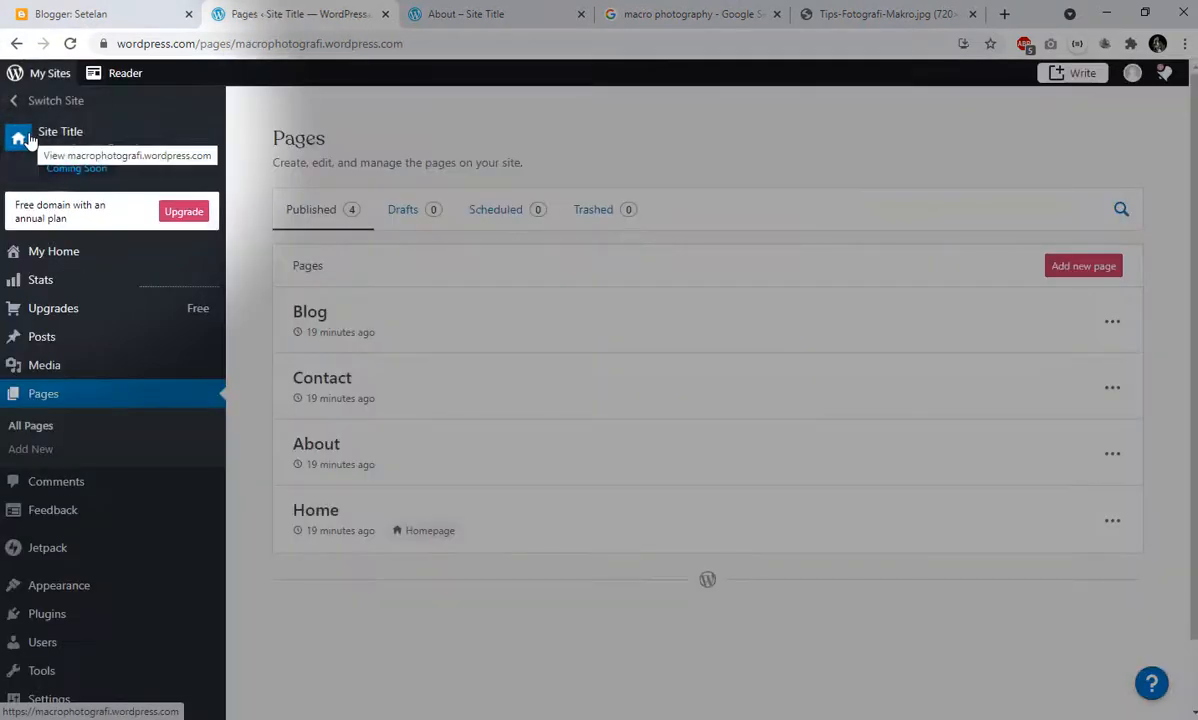
- View the site's comments and read through the events in the Jetpack activity log
mouse_move(102, 517)
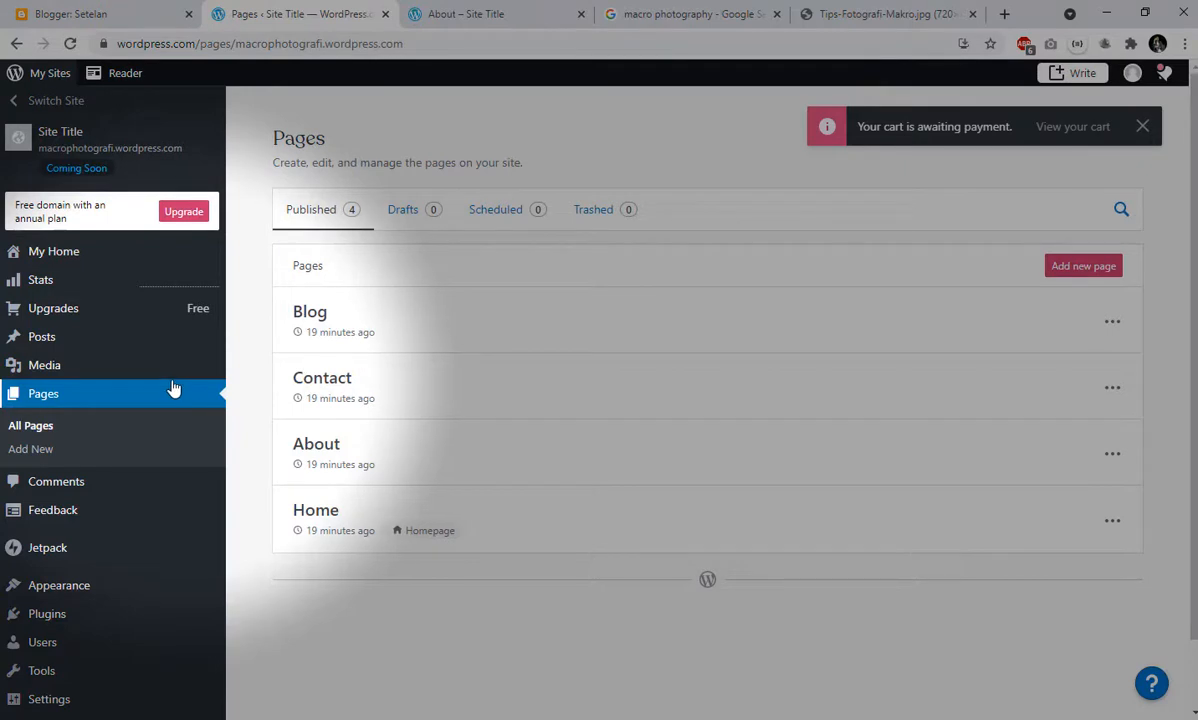
click(95, 490)
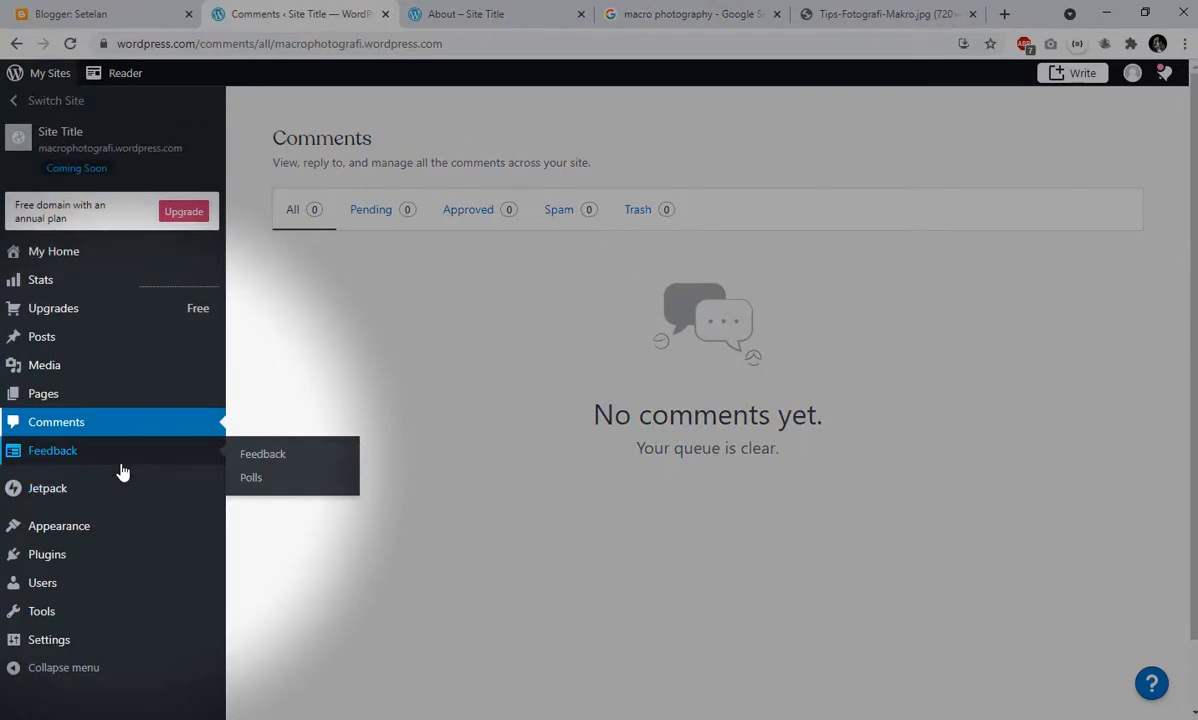
click(84, 496)
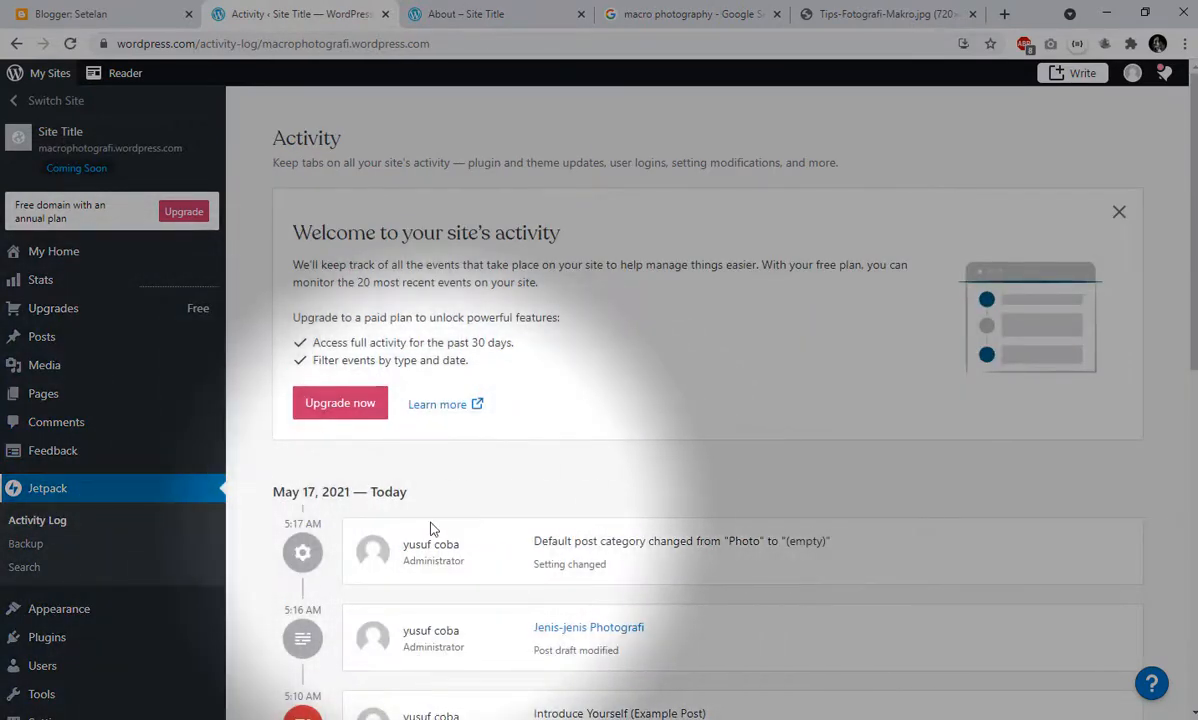
scroll(433, 527, down, 3)
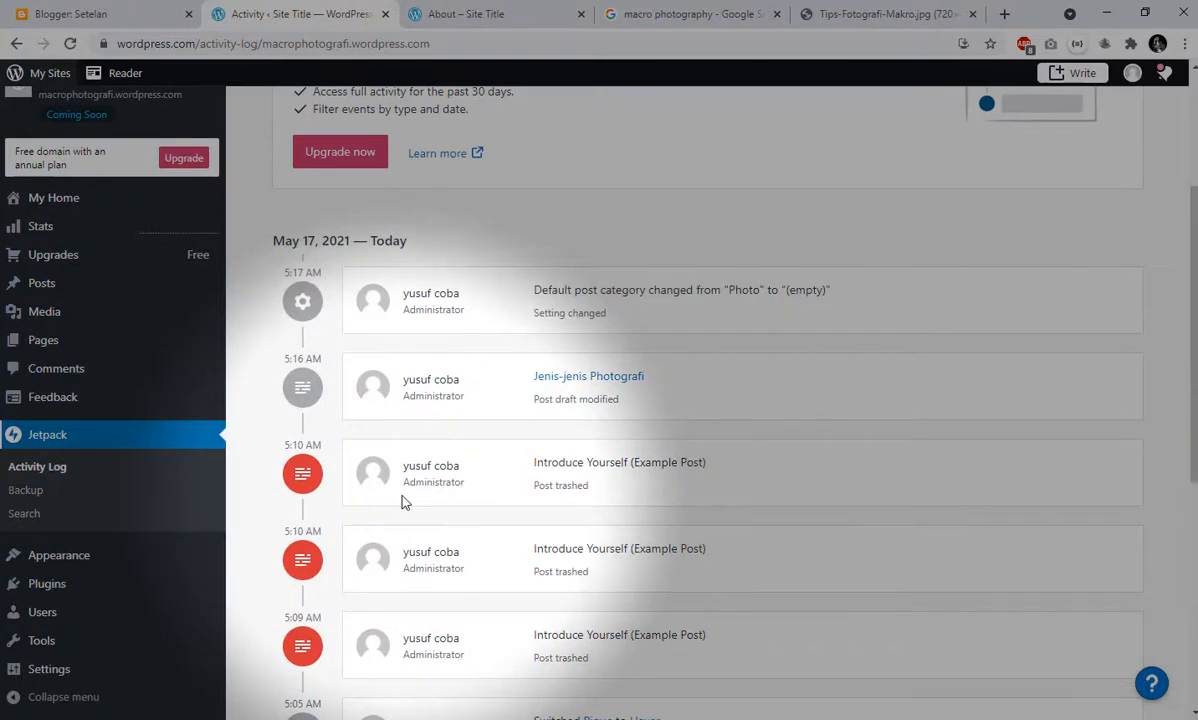
scroll(404, 502, down, 5)
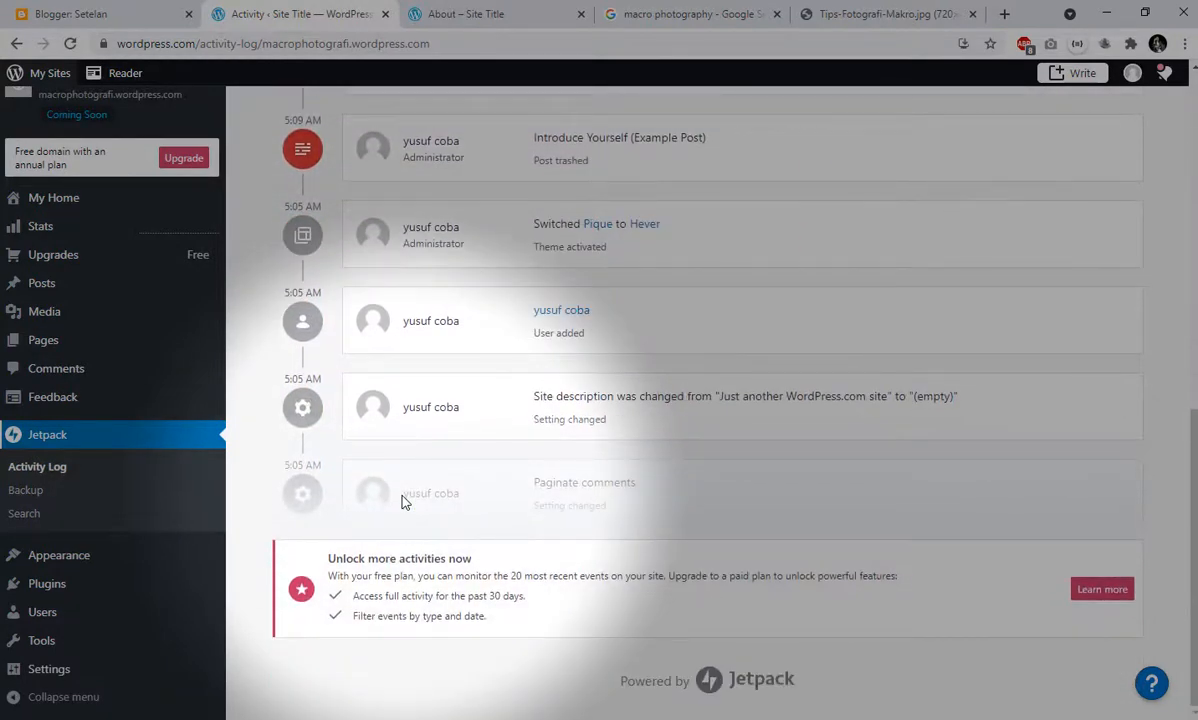
scroll(404, 502, up, 3)
scroll(404, 502, up, 4)
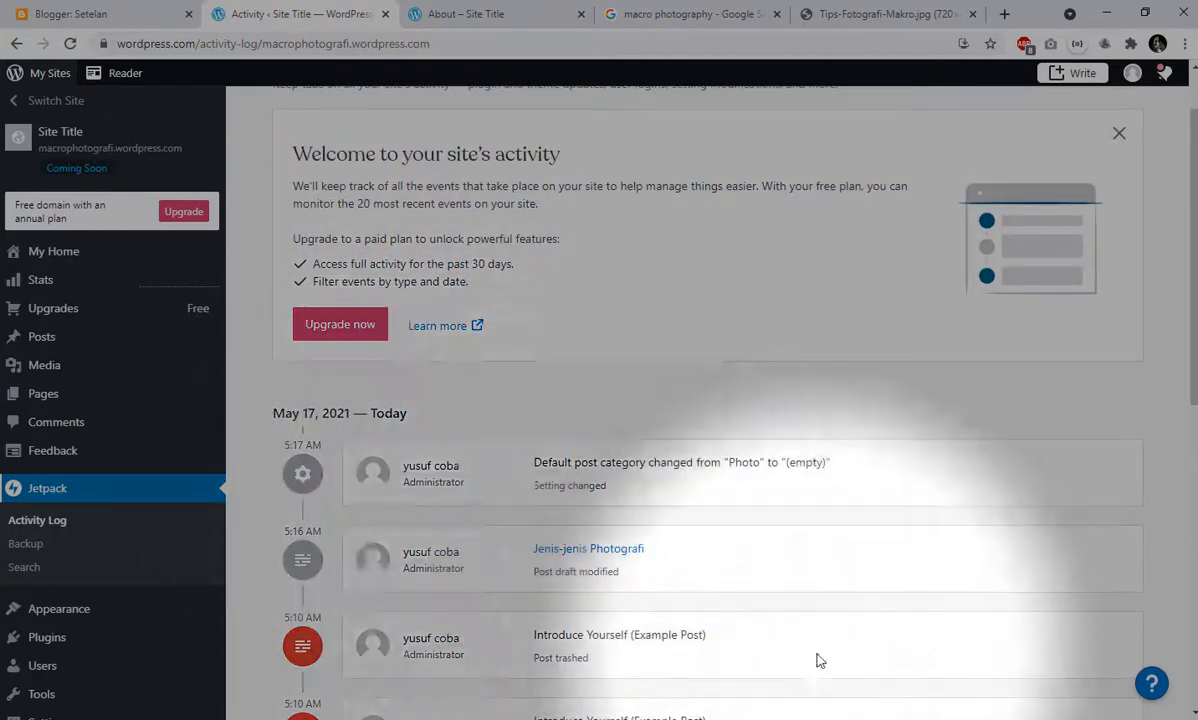
scroll(518, 502, up, 1)
scroll(484, 495, down, 4)
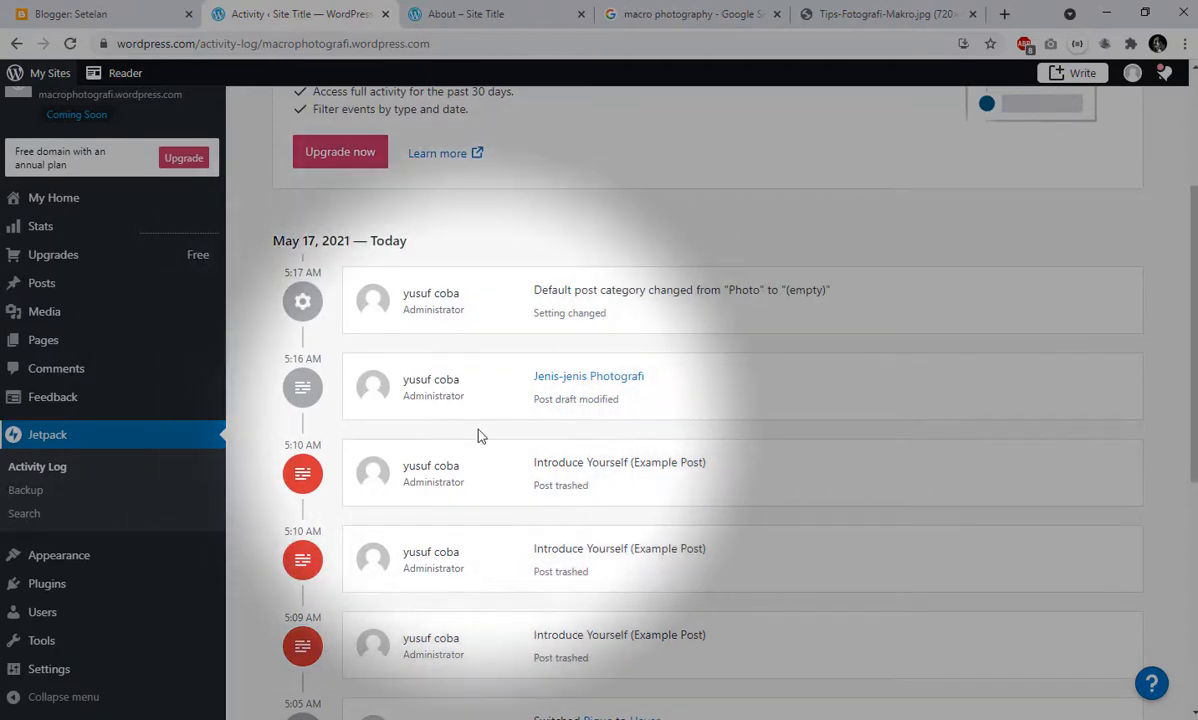
scroll(479, 433, down, 4)
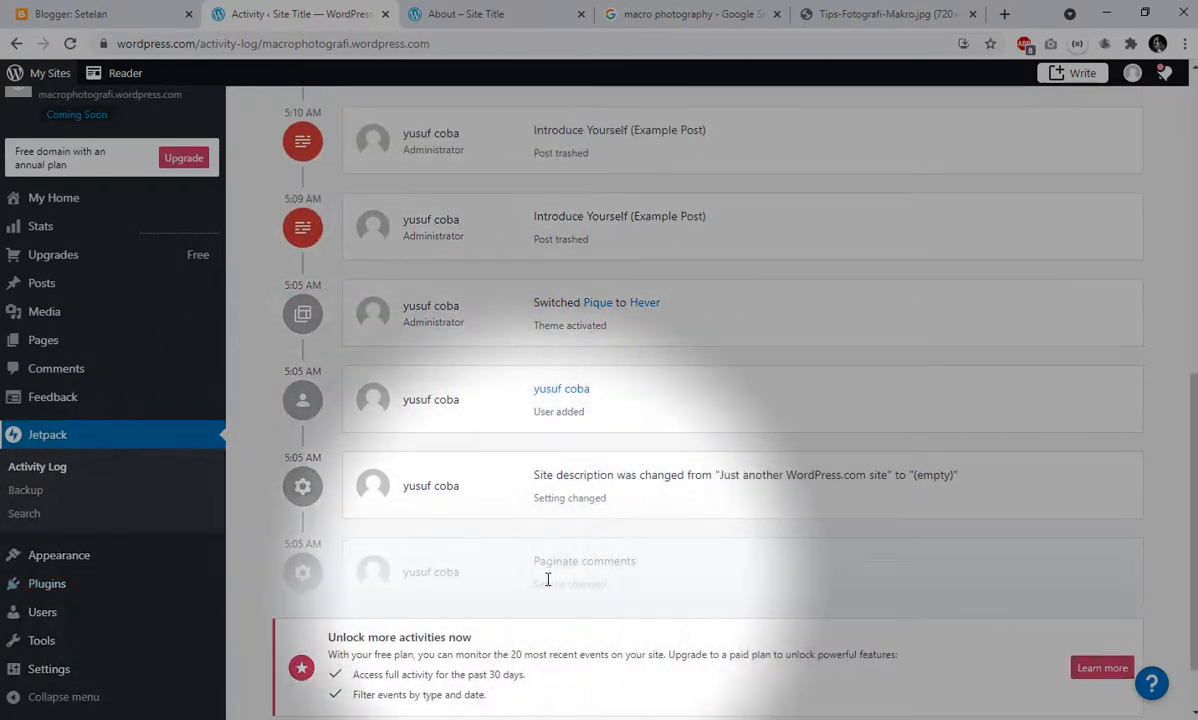
scroll(398, 508, up, 1)
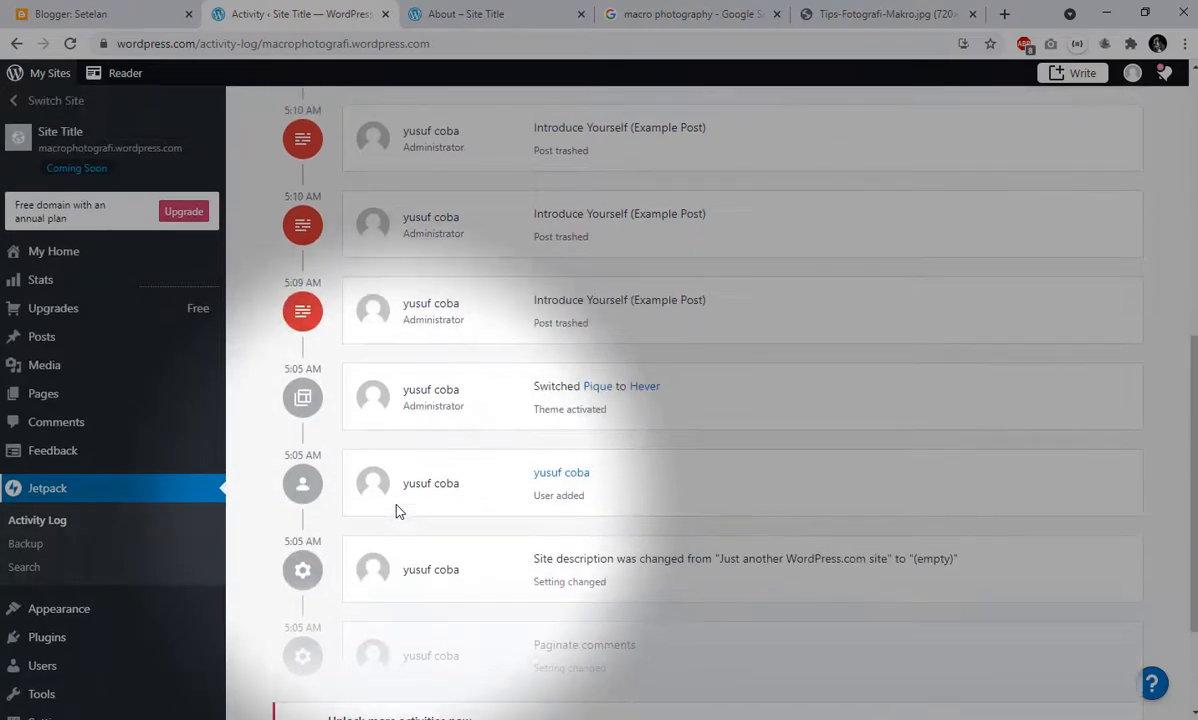
scroll(428, 550, up, 1)
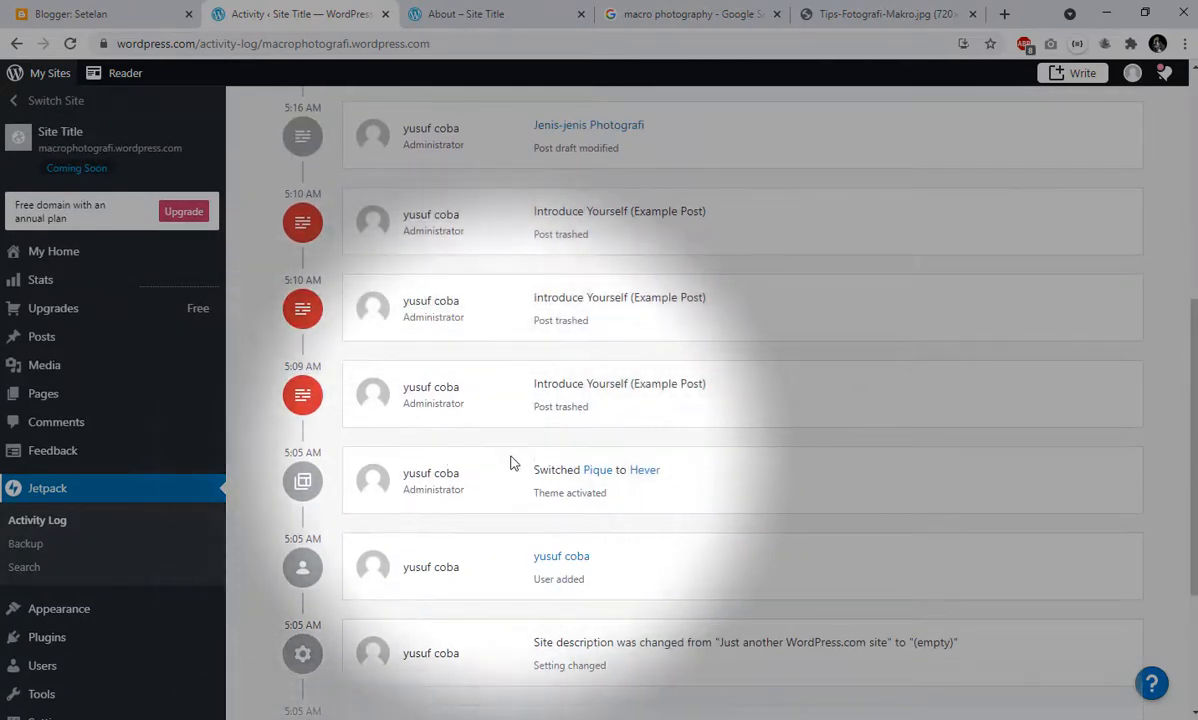
scroll(527, 481, up, 1)
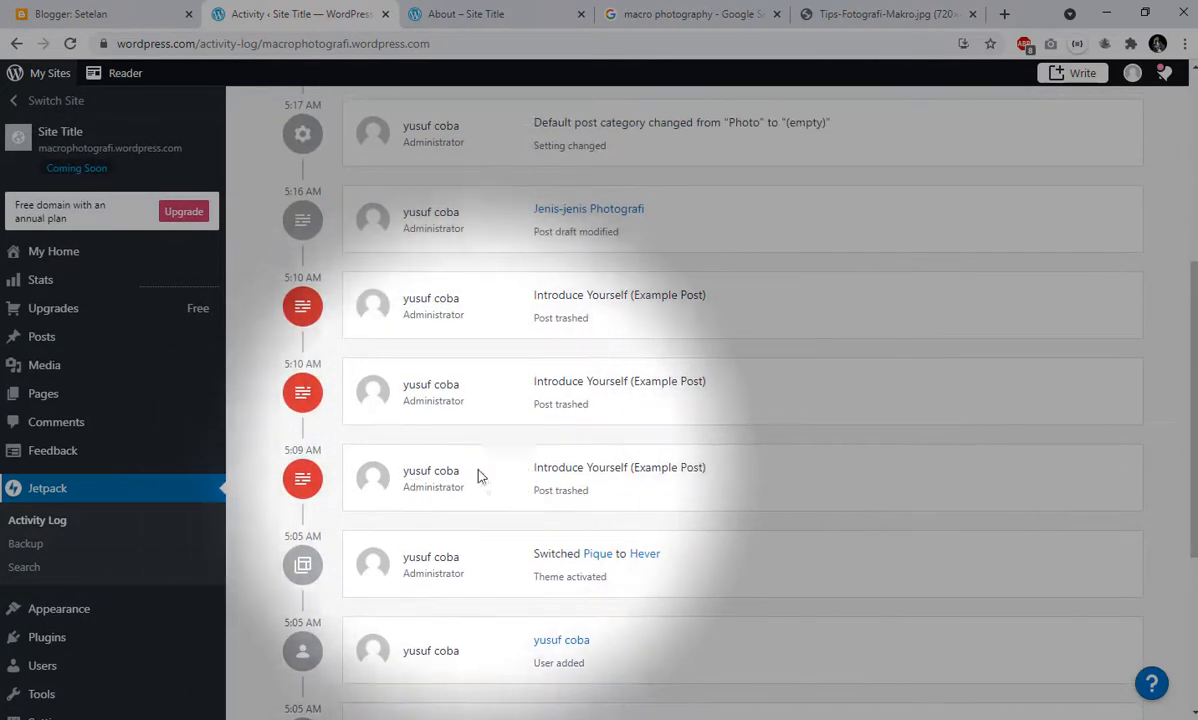
scroll(527, 430, up, 1)
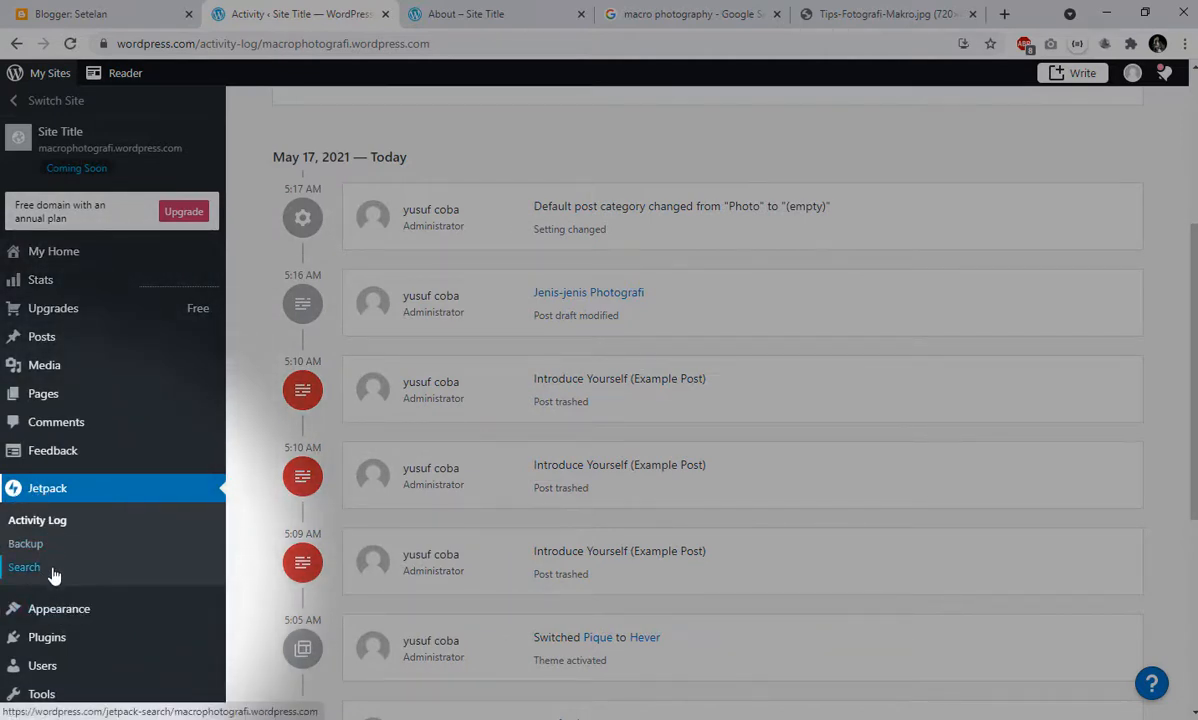
- Open the theme gallery for the site and browse the recommended themes
mouse_move(53, 605)
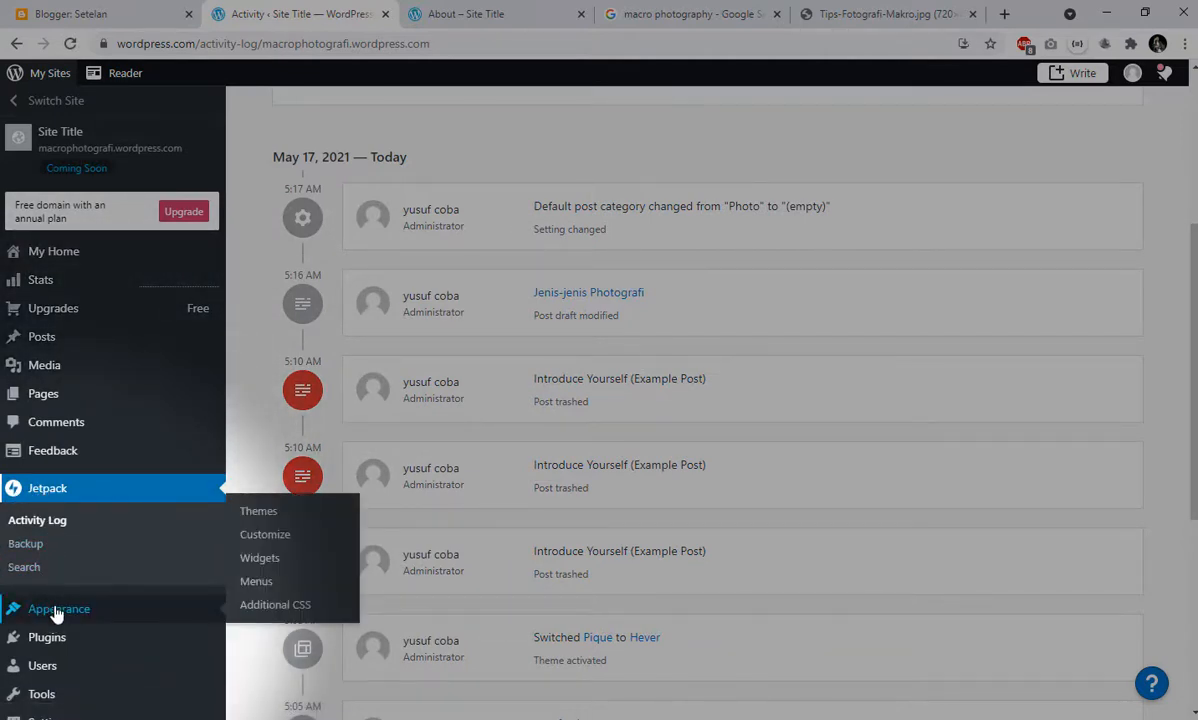
click(274, 518)
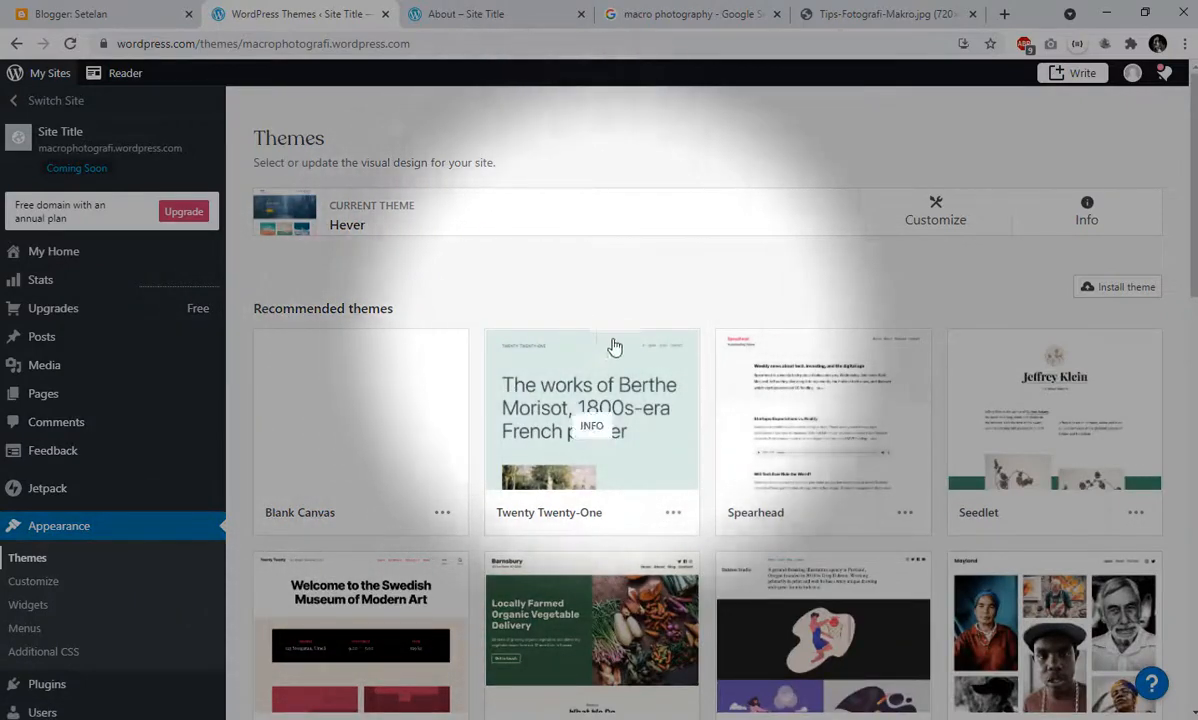
scroll(743, 378, down, 3)
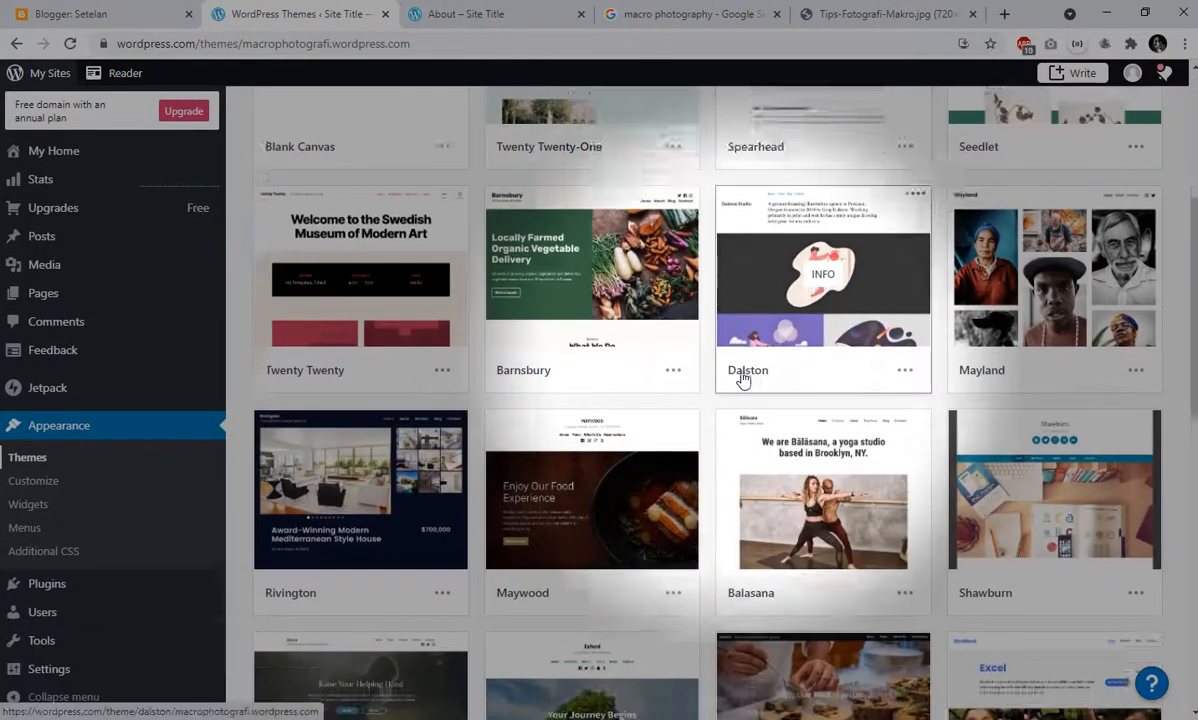
scroll(743, 378, down, 3)
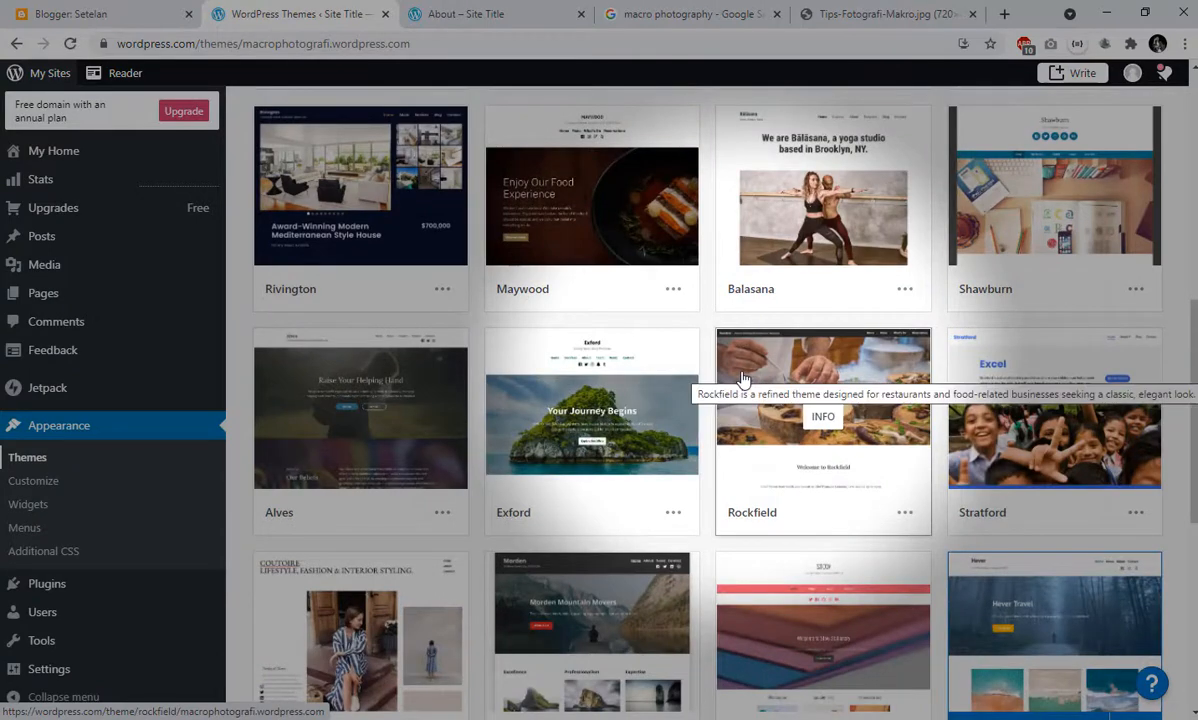
scroll(743, 378, down, 2)
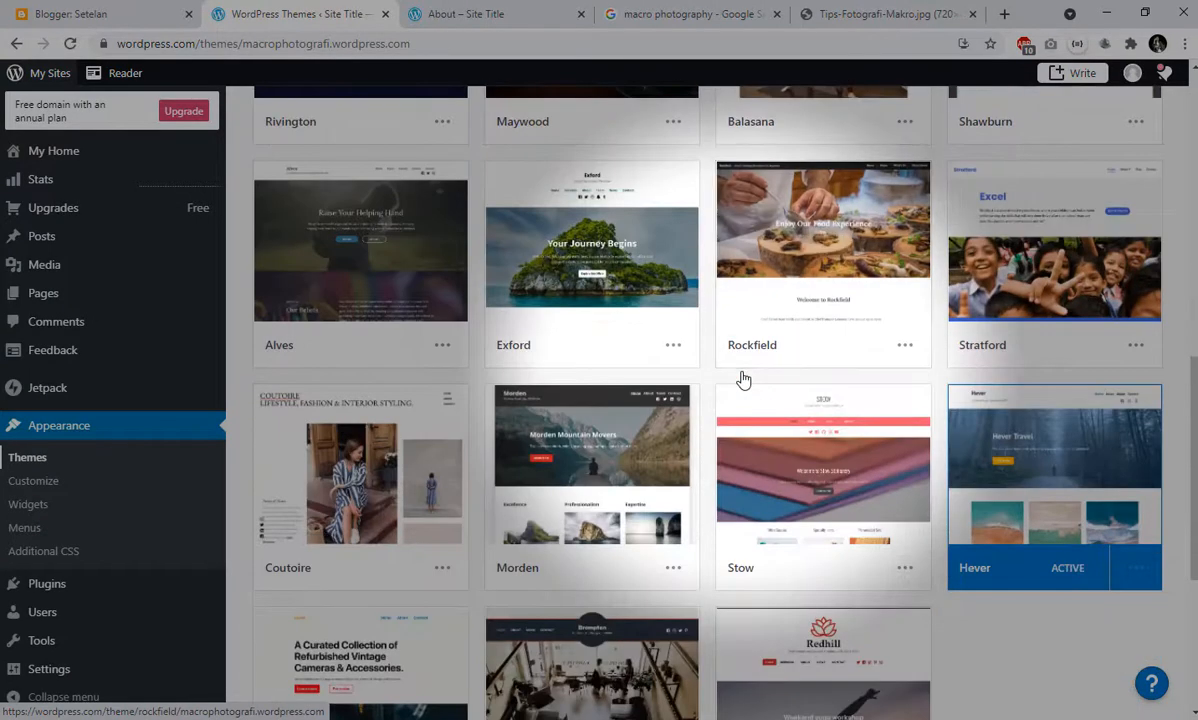
scroll(743, 378, down, 2)
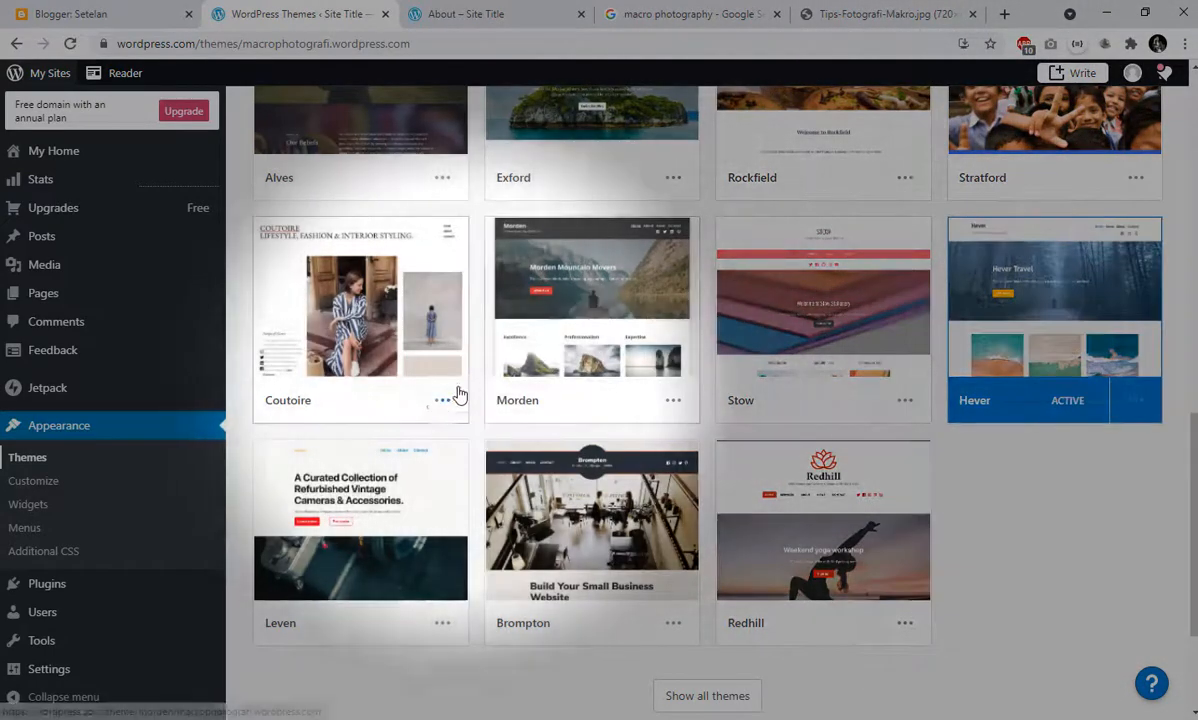
- Activate the Coutoire theme on the site without changing the homepage content
click(441, 402)
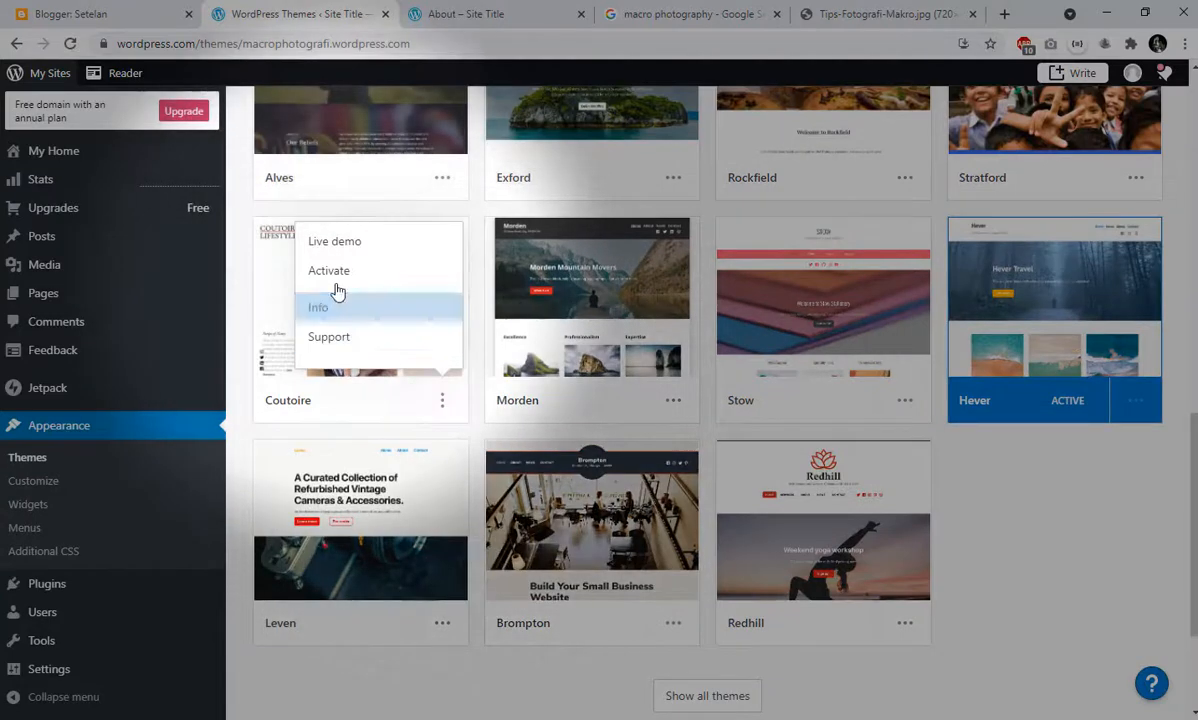
click(337, 274)
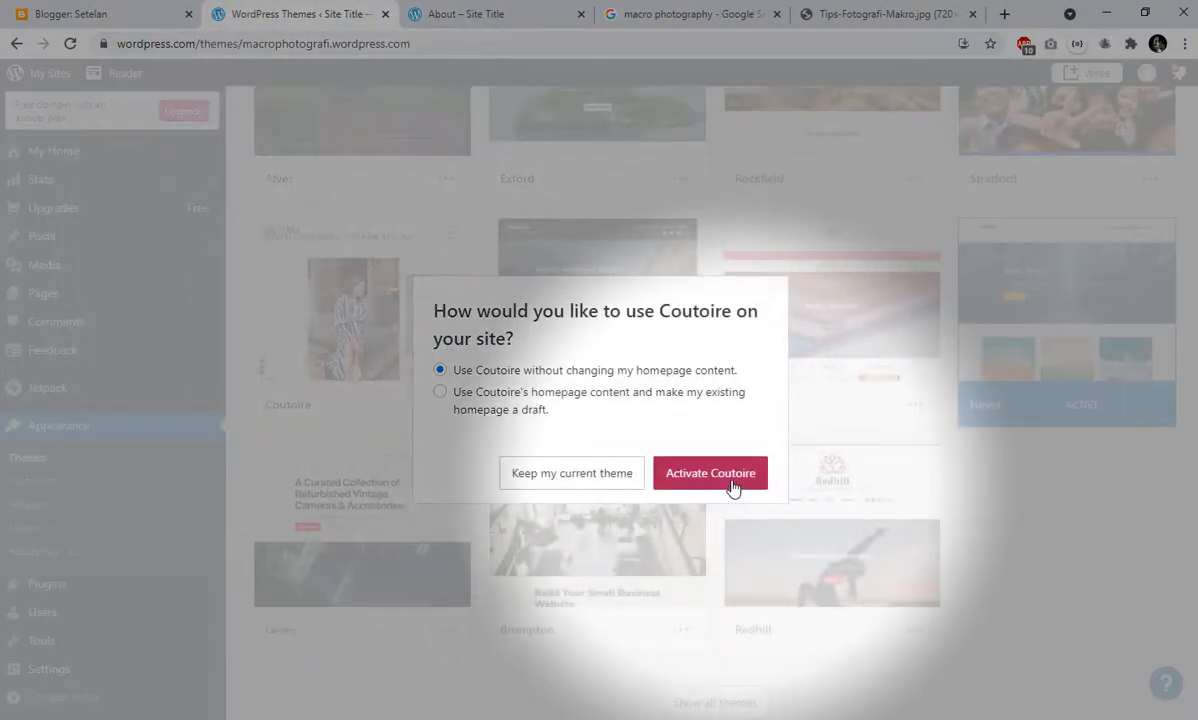
click(731, 483)
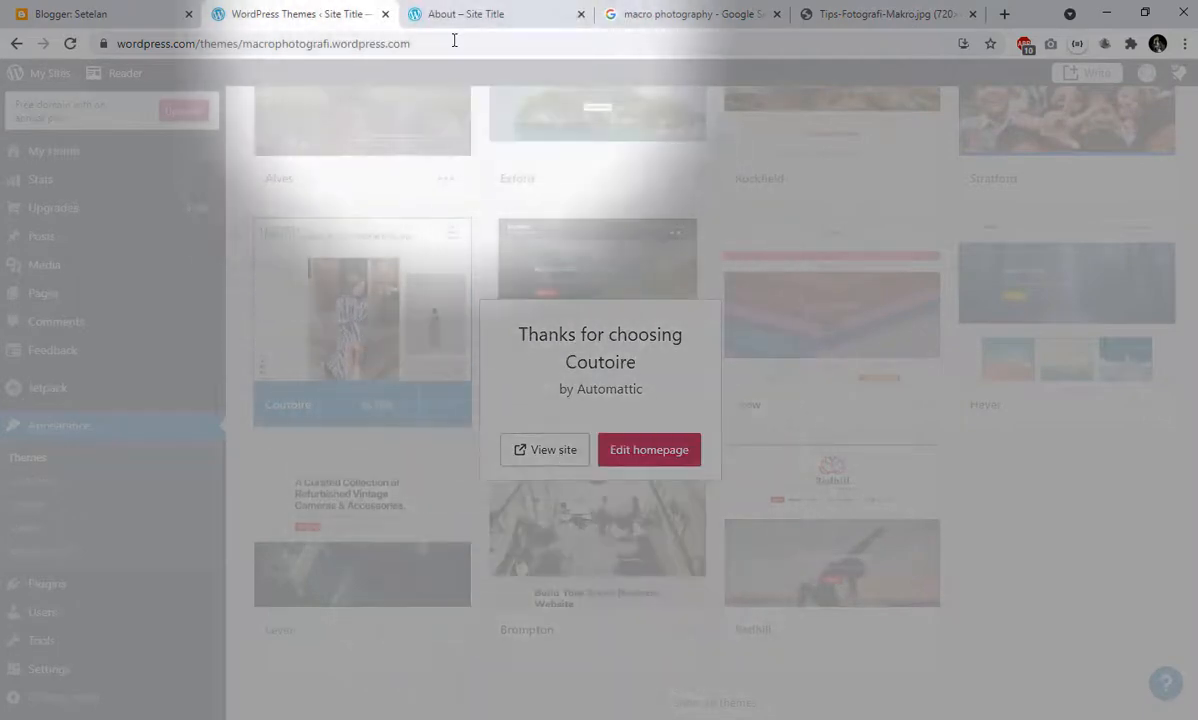
- Reload the front end of the site and look over the homepage in the Coutoire theme
click(457, 12)
click(78, 43)
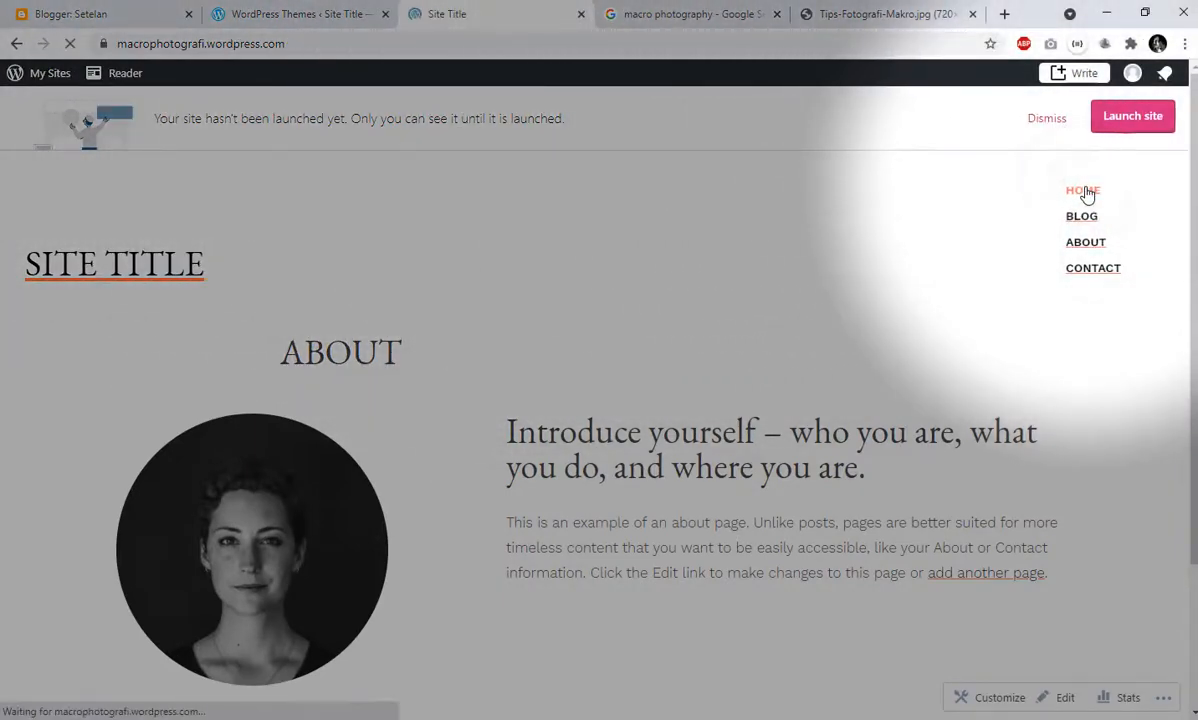
scroll(748, 497, down, 10)
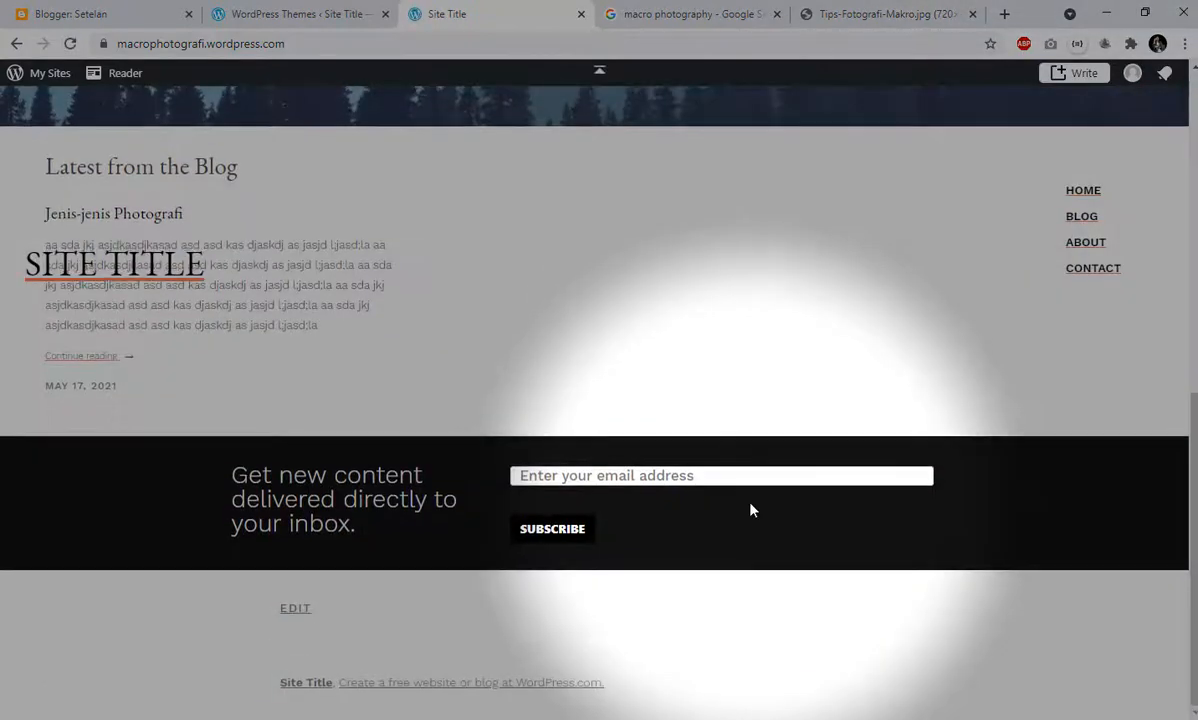
scroll(752, 510, up, 10)
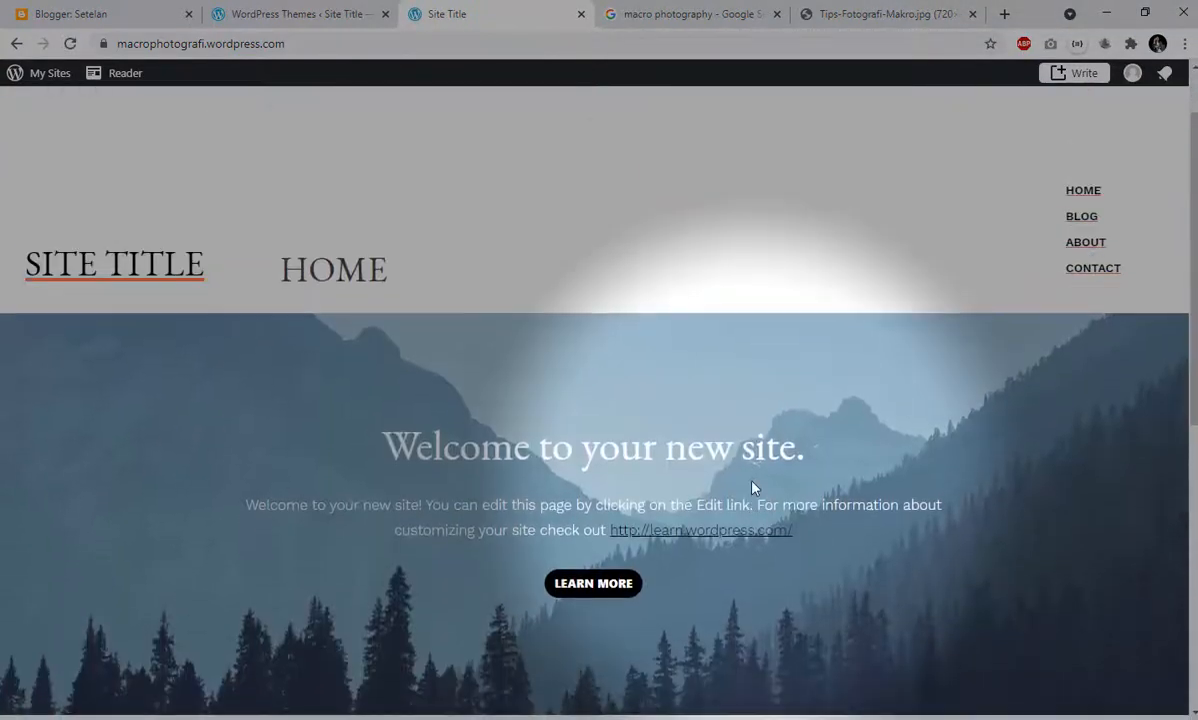
scroll(753, 487, down, 3)
- Open the homepage in the page editor, look over its content and the available blocks, and return to the theme gallery
click(294, 14)
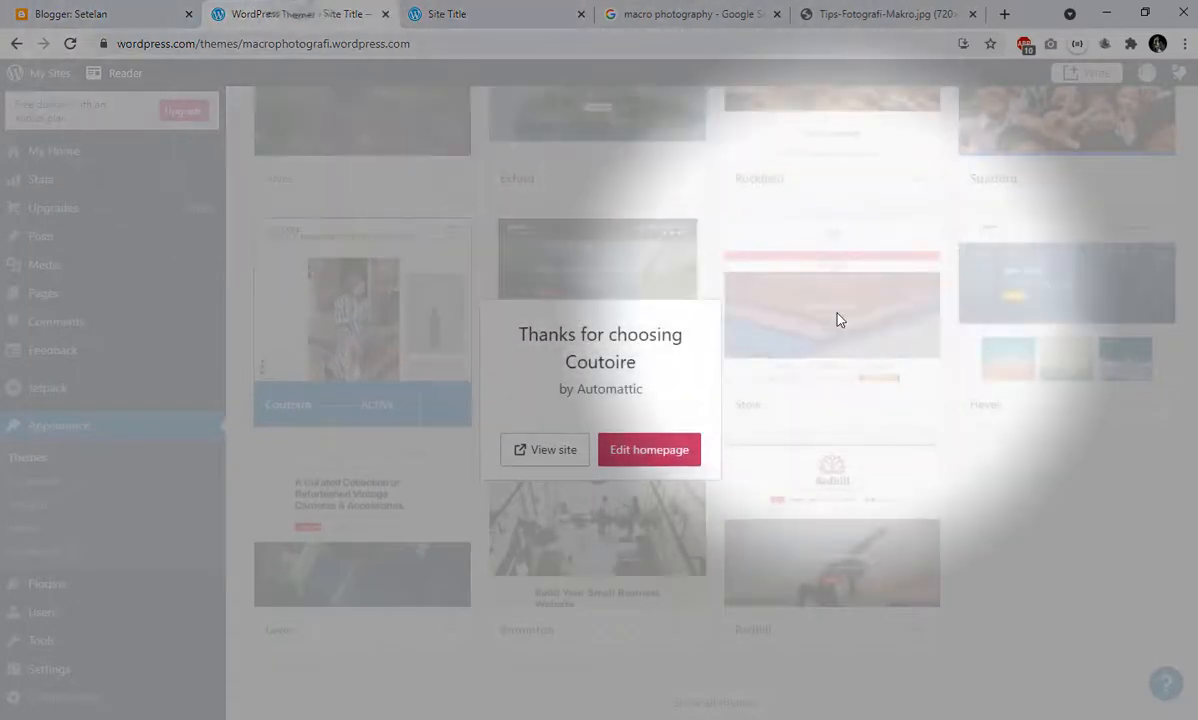
click(644, 459)
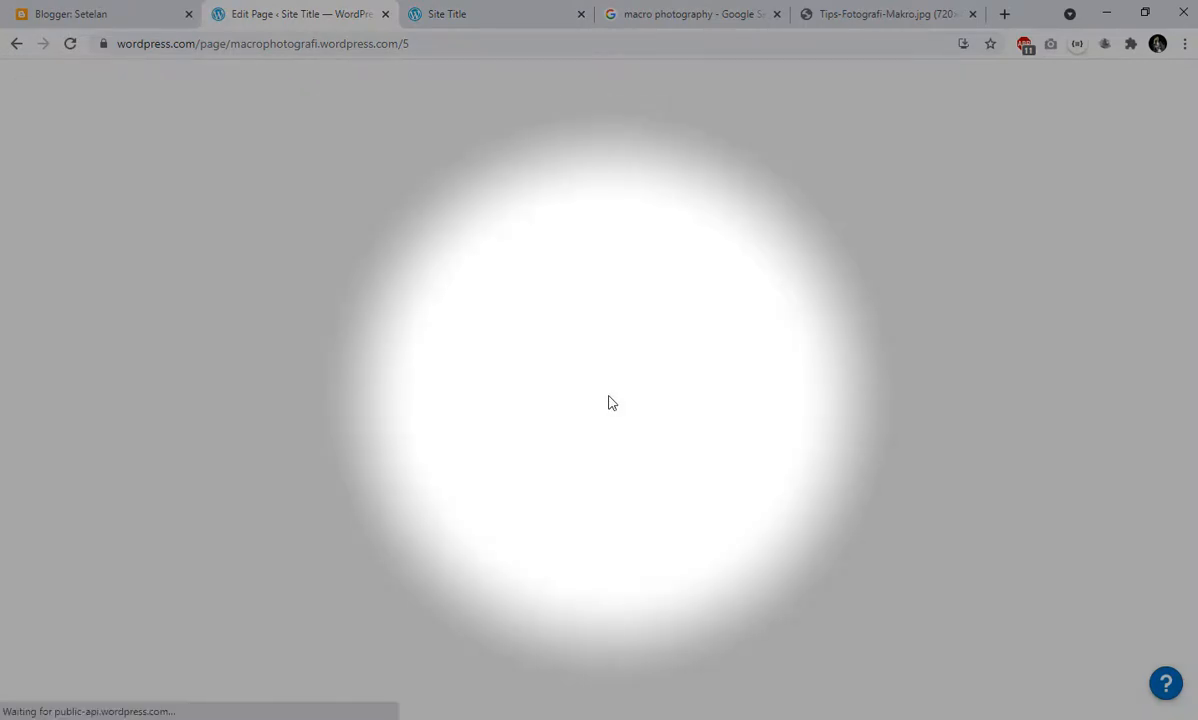
scroll(612, 401, down, 2)
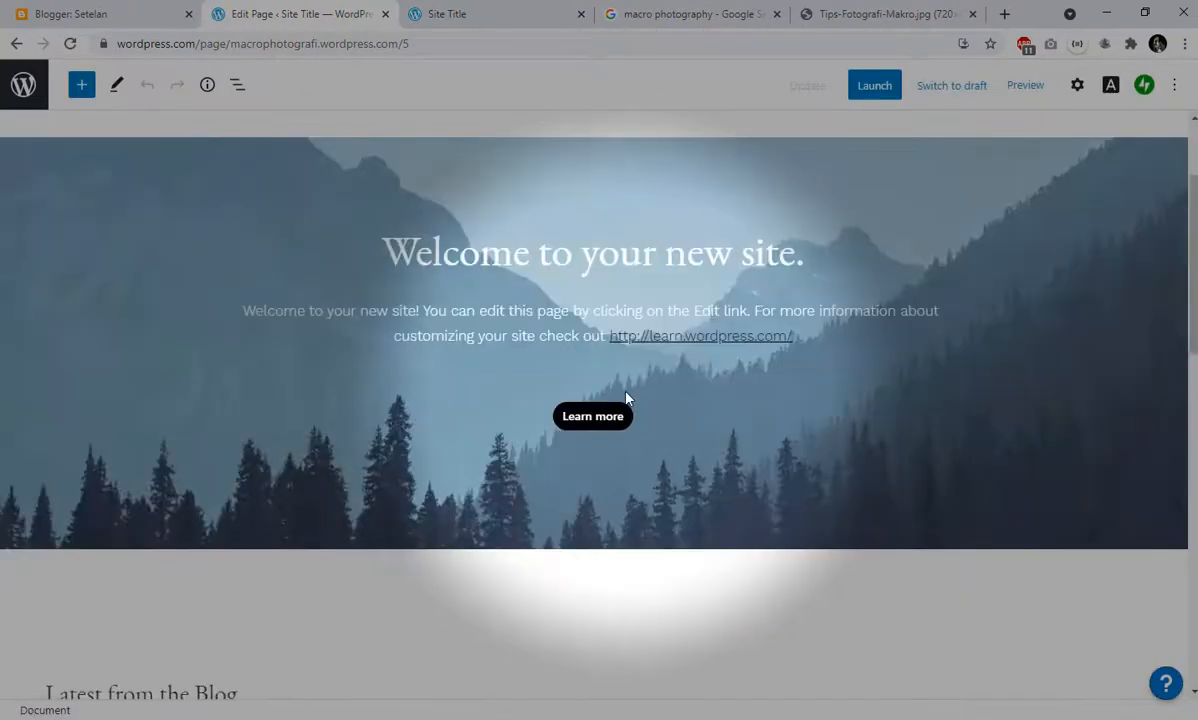
scroll(628, 397, down, 10)
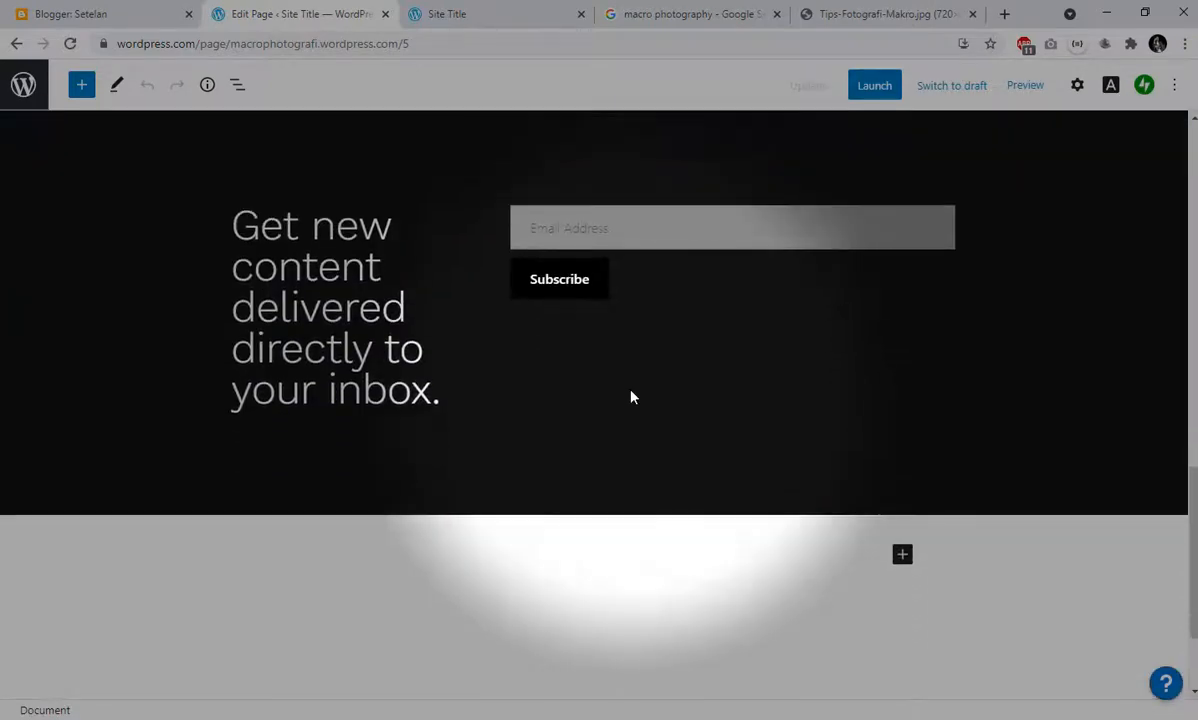
scroll(630, 397, down, 2)
scroll(631, 396, up, 2)
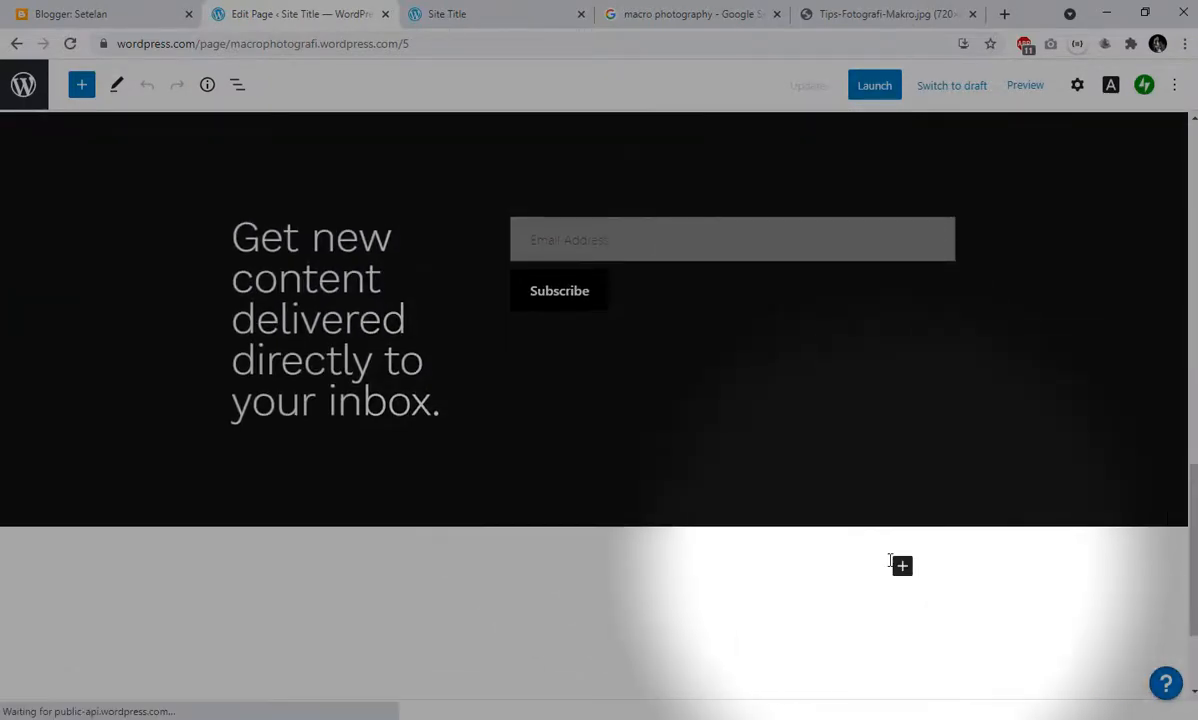
click(902, 566)
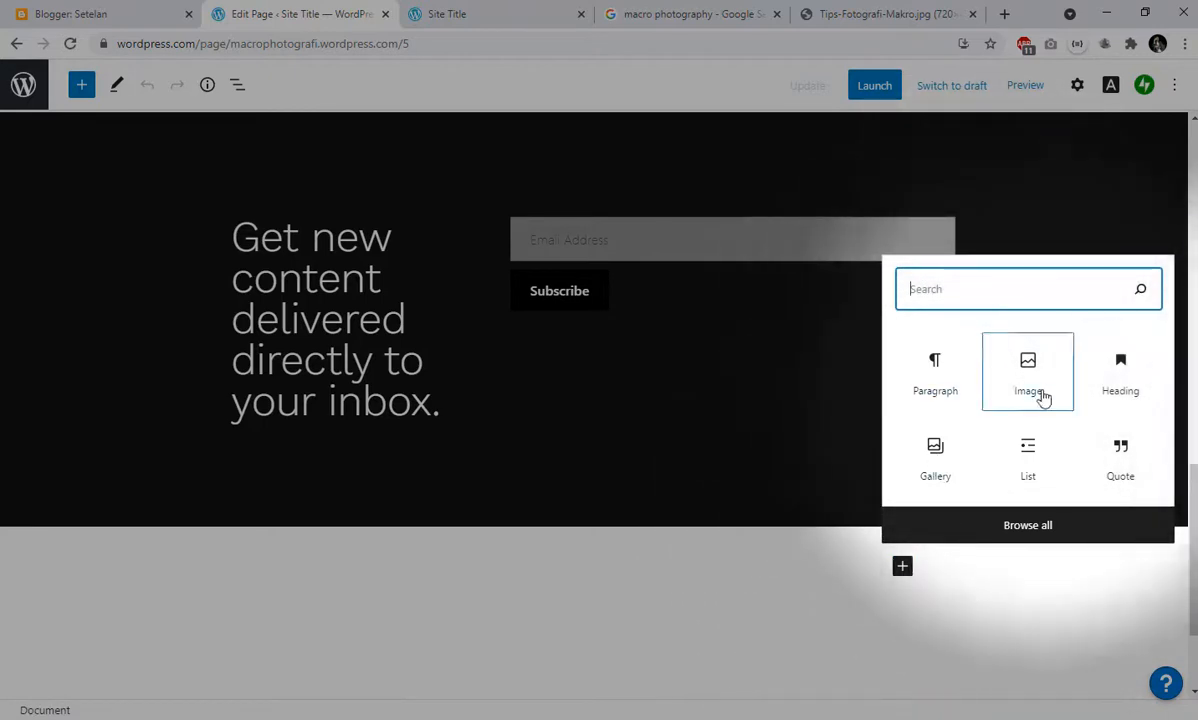
click(810, 598)
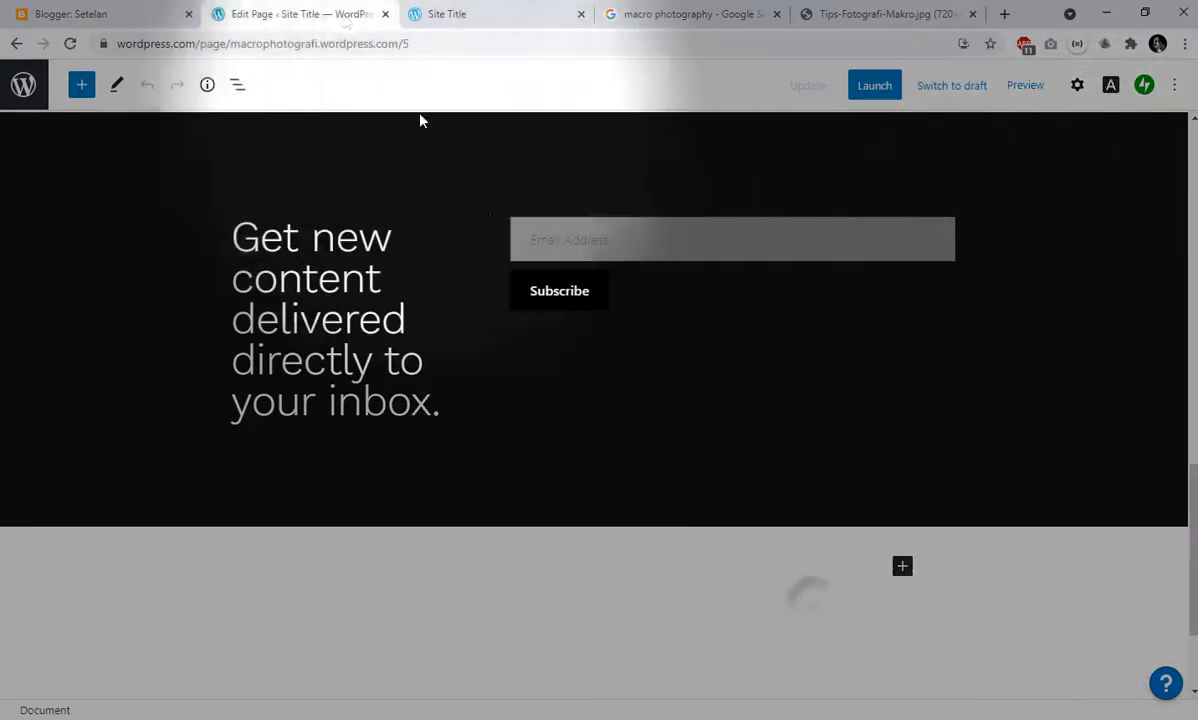
click(15, 45)
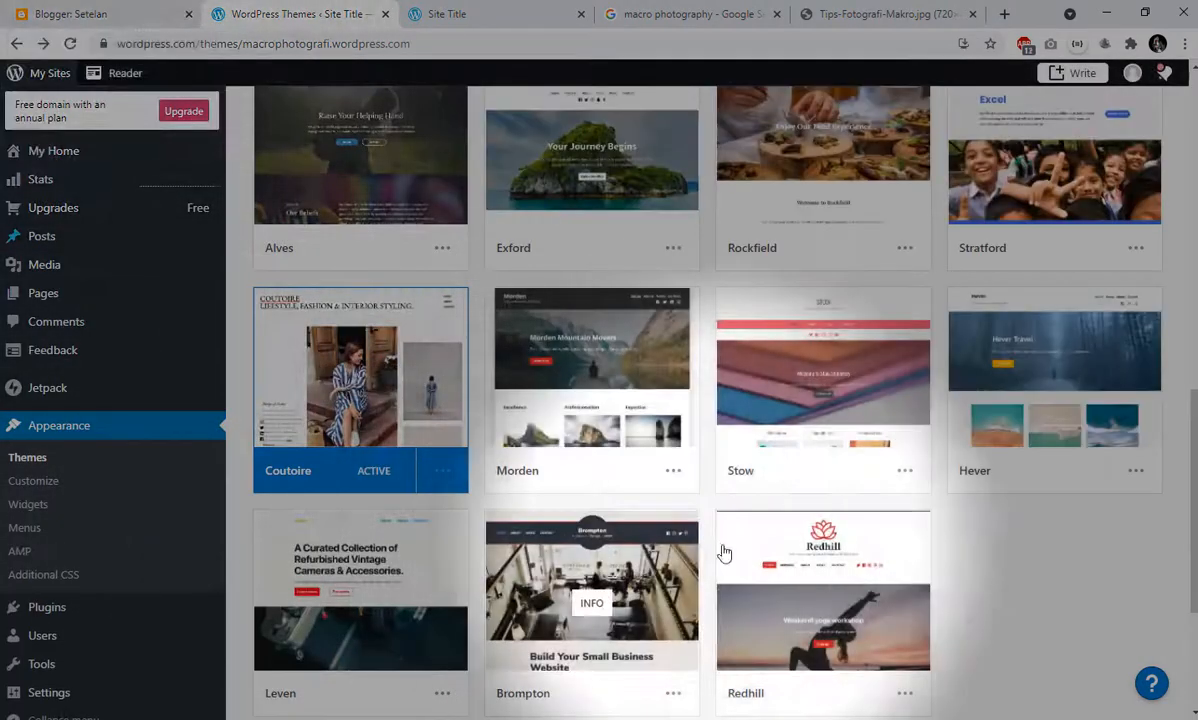
- Activate the Redhill theme on the site without changing the homepage content
scroll(670, 407, down, 2)
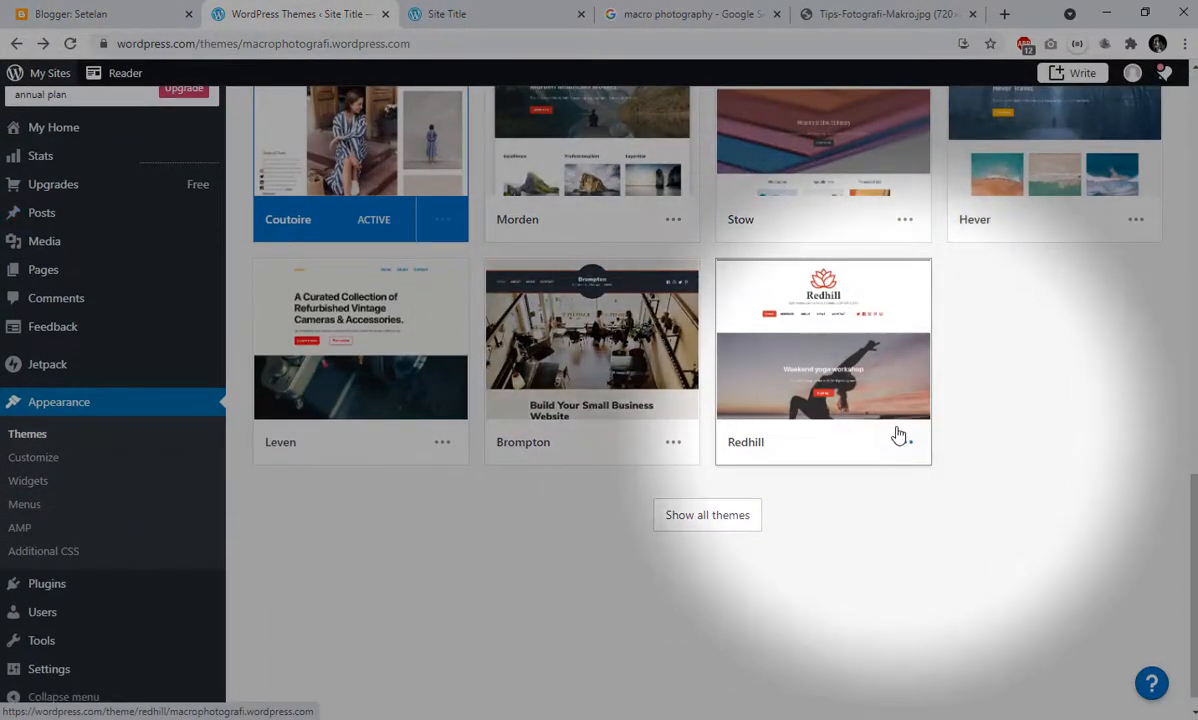
click(906, 443)
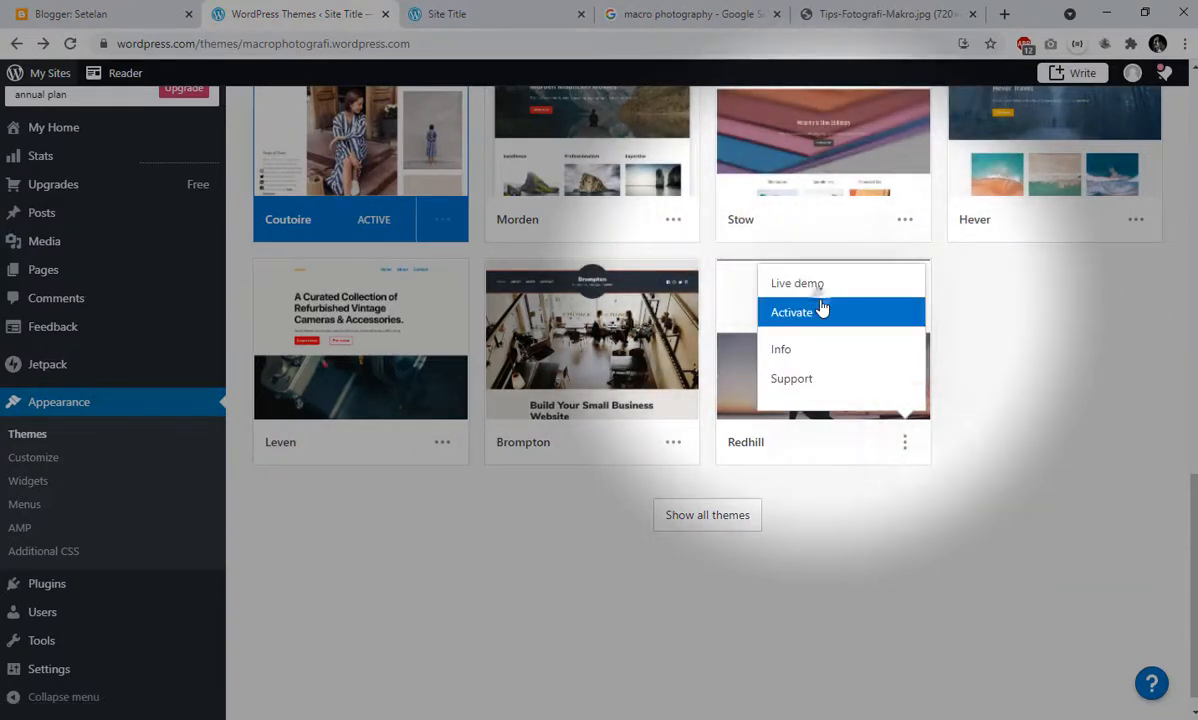
click(819, 311)
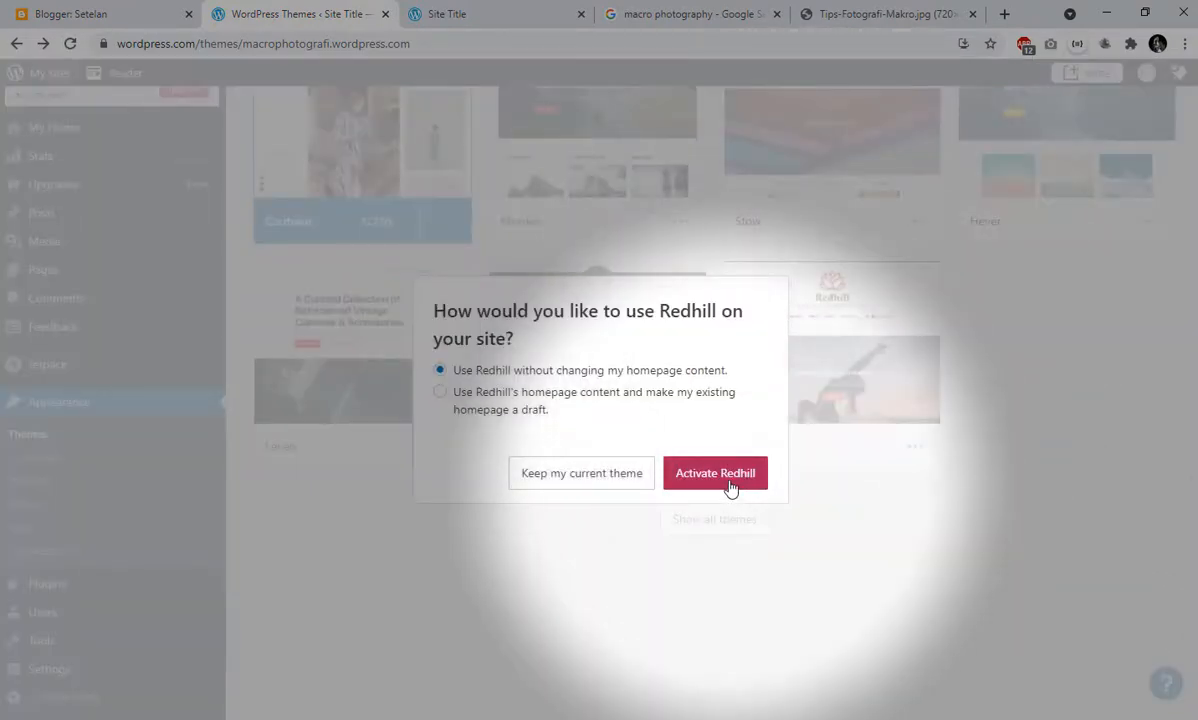
click(712, 478)
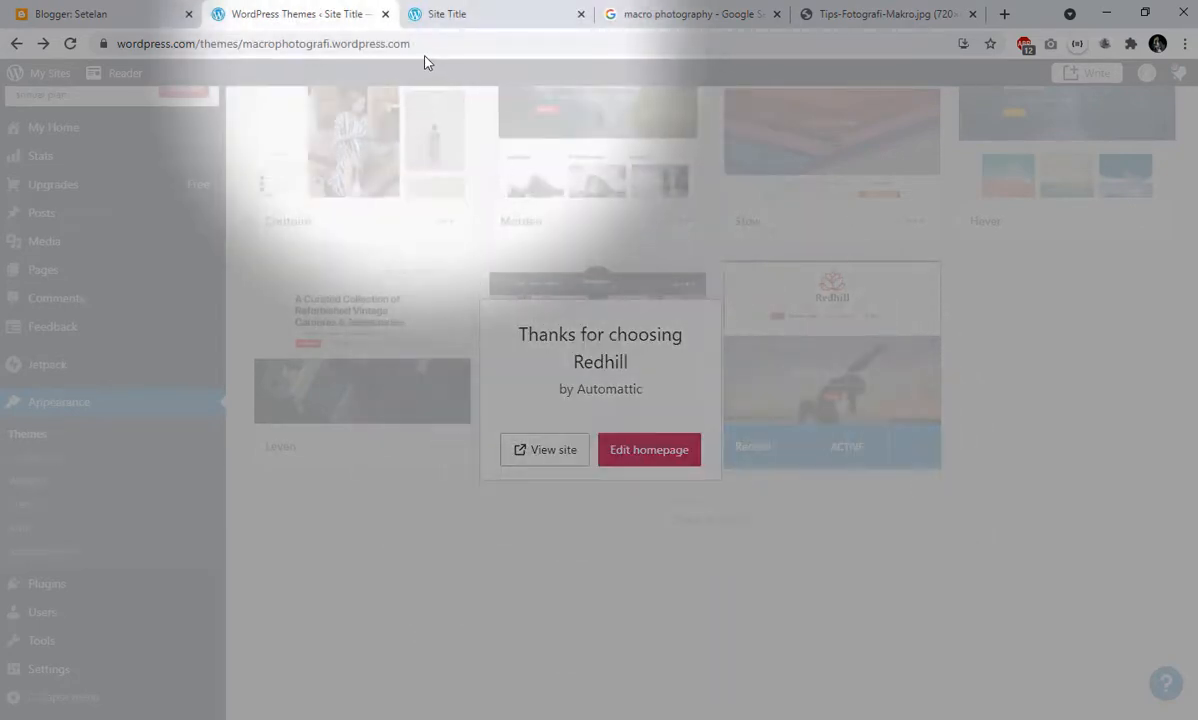
- Reload the front end of the site and look over the homepage in the Redhill theme
click(457, 18)
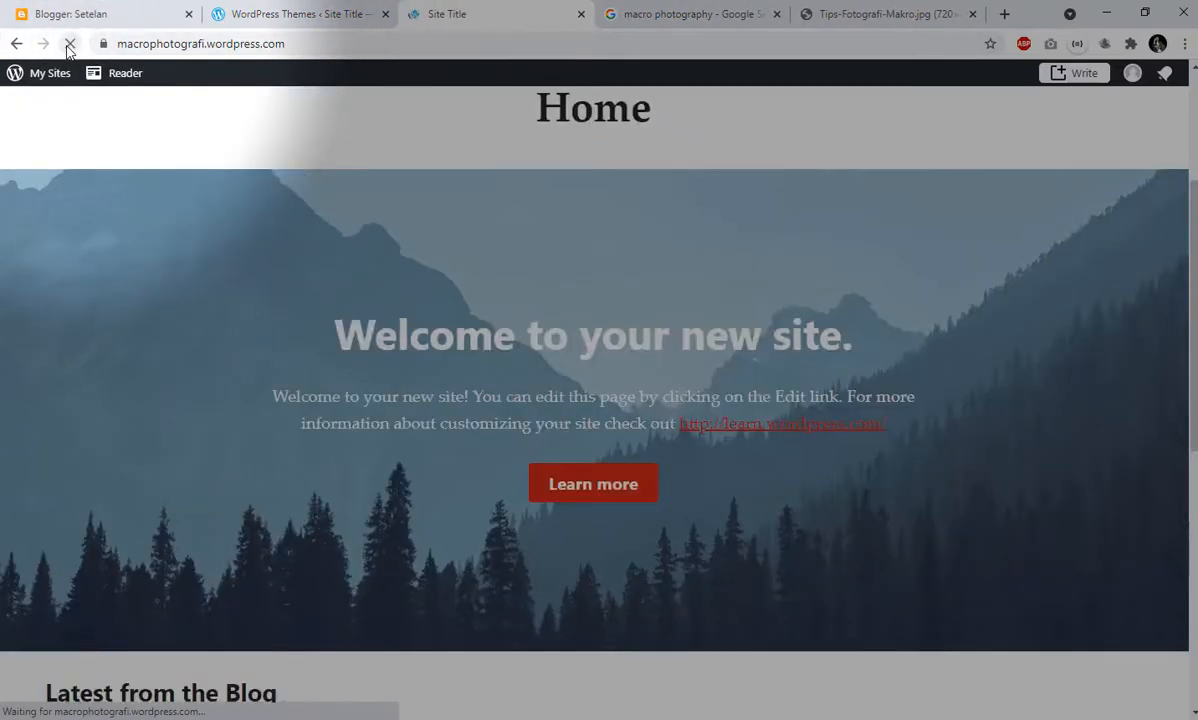
scroll(825, 387, down, 5)
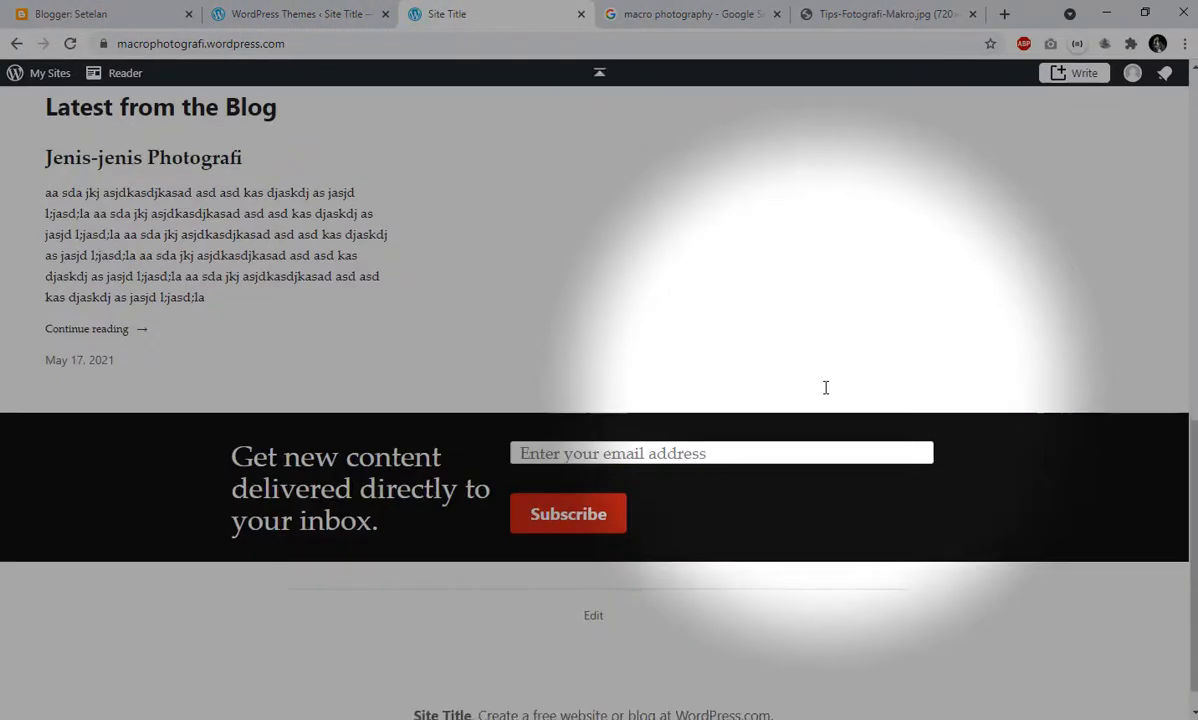
scroll(825, 387, down, 1)
scroll(821, 393, up, 10)
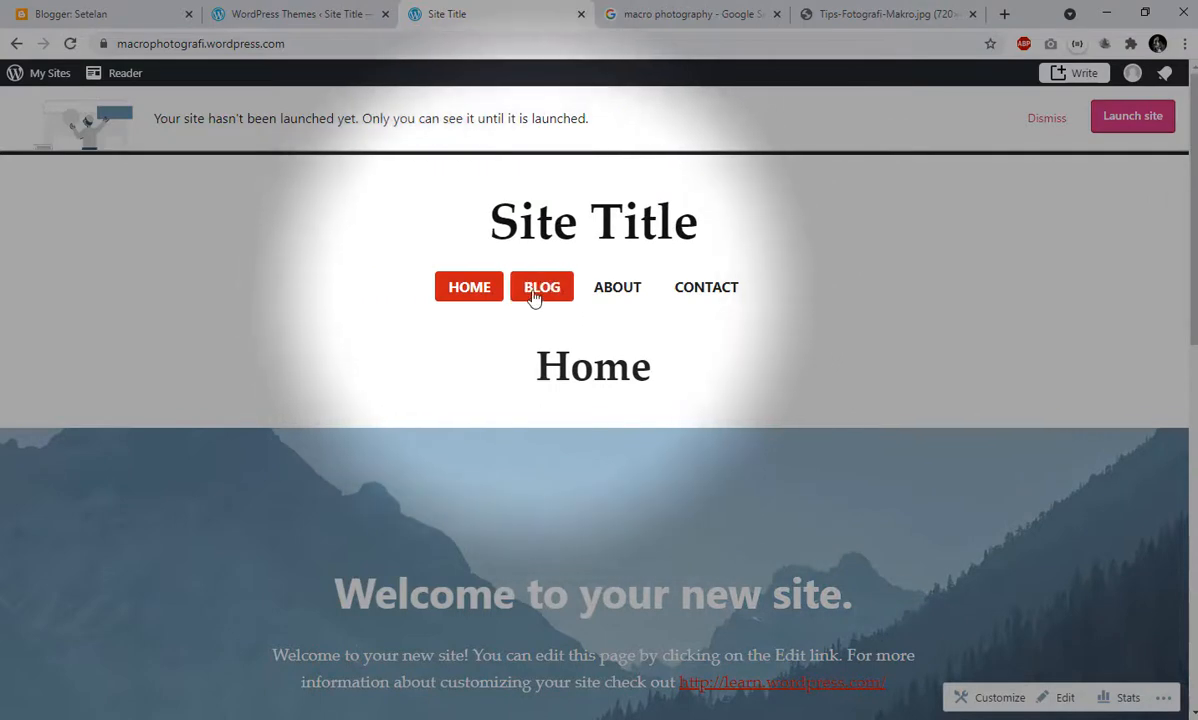
scroll(586, 337, down, 3)
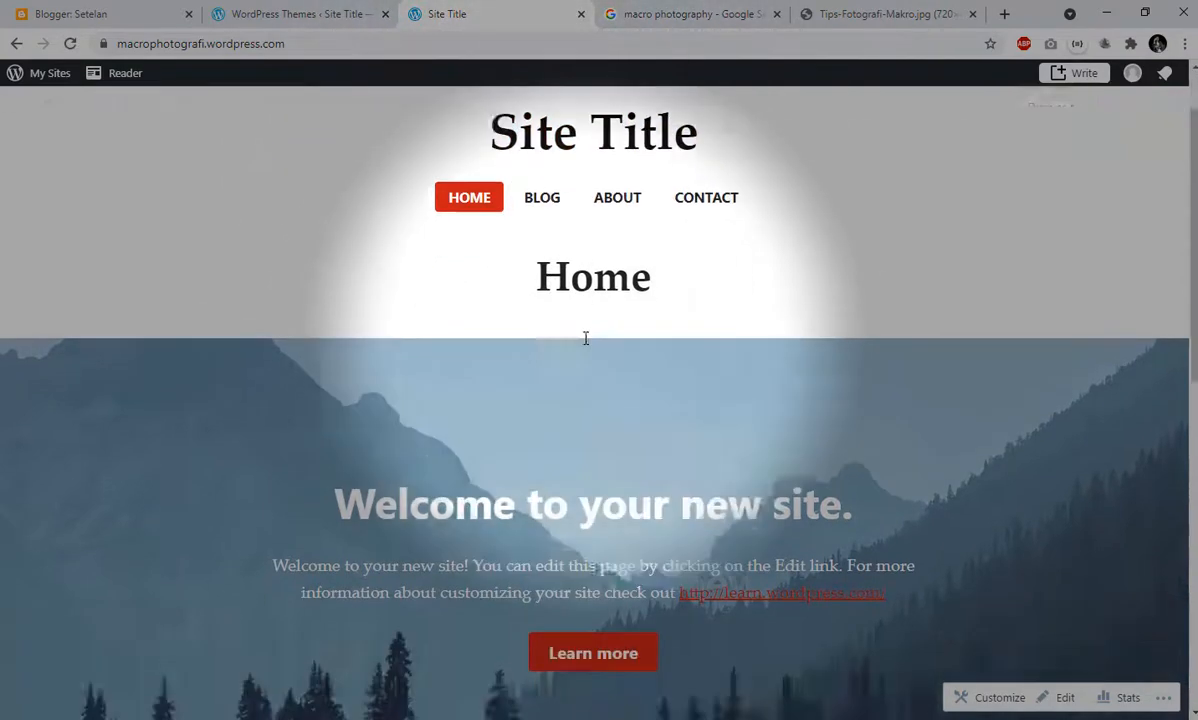
scroll(586, 337, up, 3)
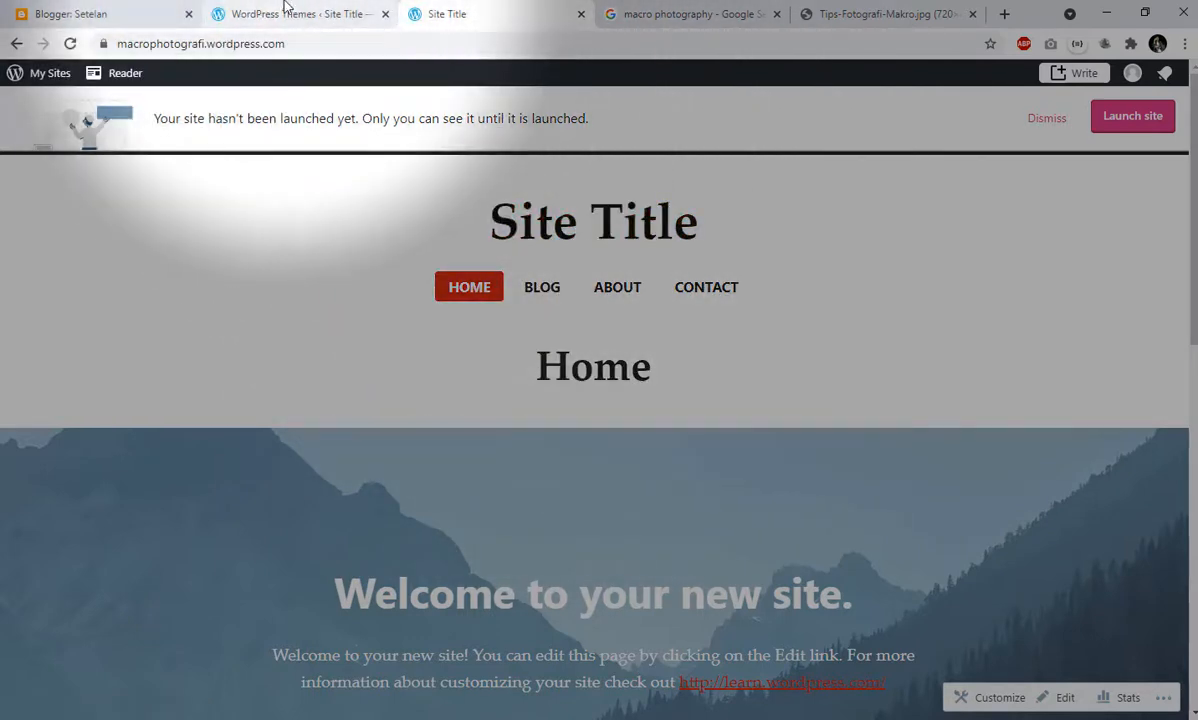
click(285, 10)
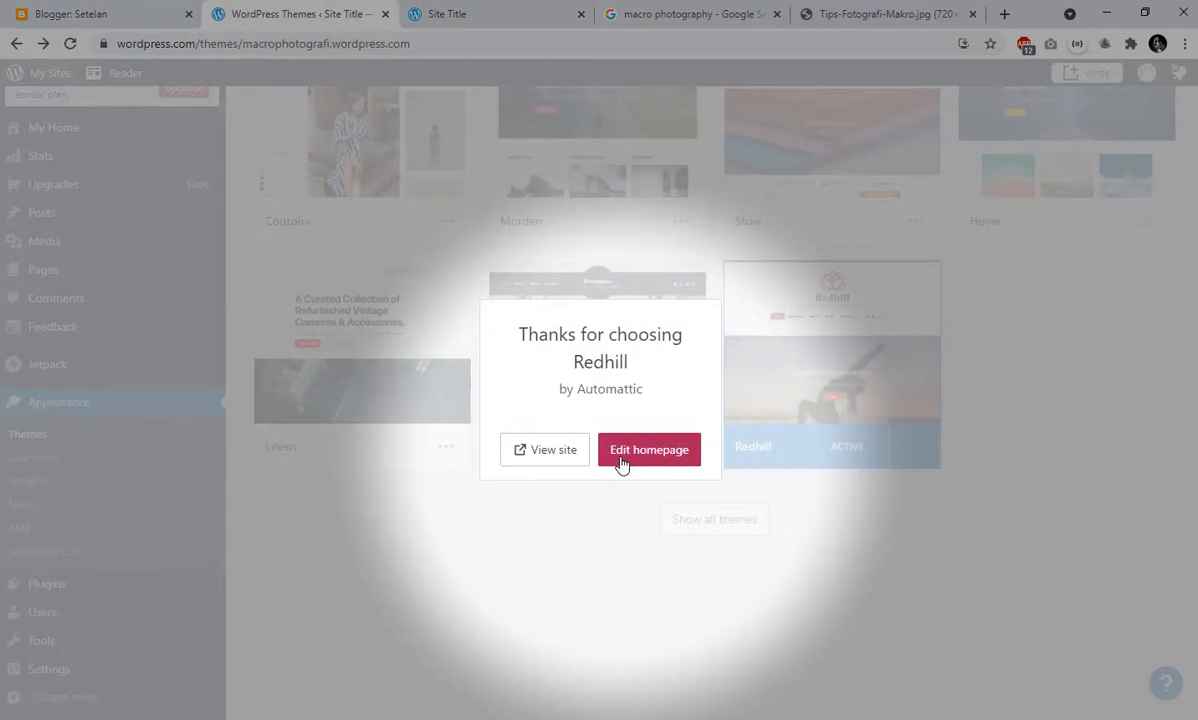
click(621, 455)
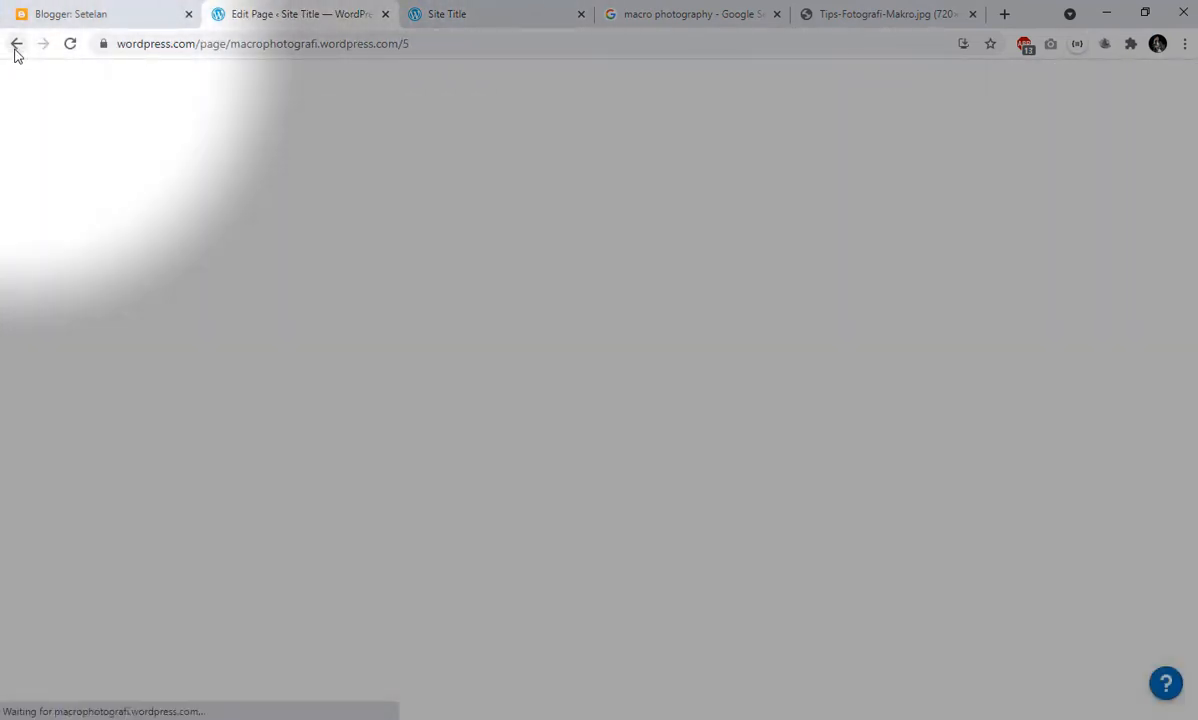
click(15, 47)
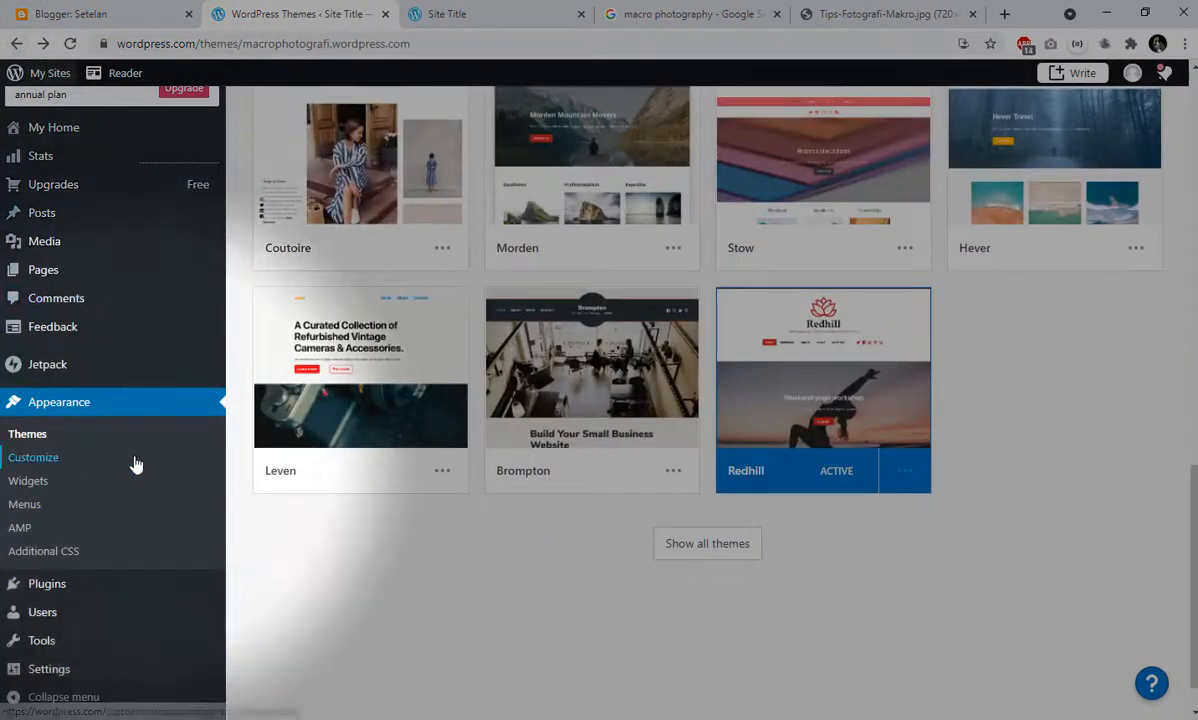
- Set the site title to "Macro Photografi" in the general site settings and save the settings
scroll(100, 560, down, 1)
mouse_move(59, 670)
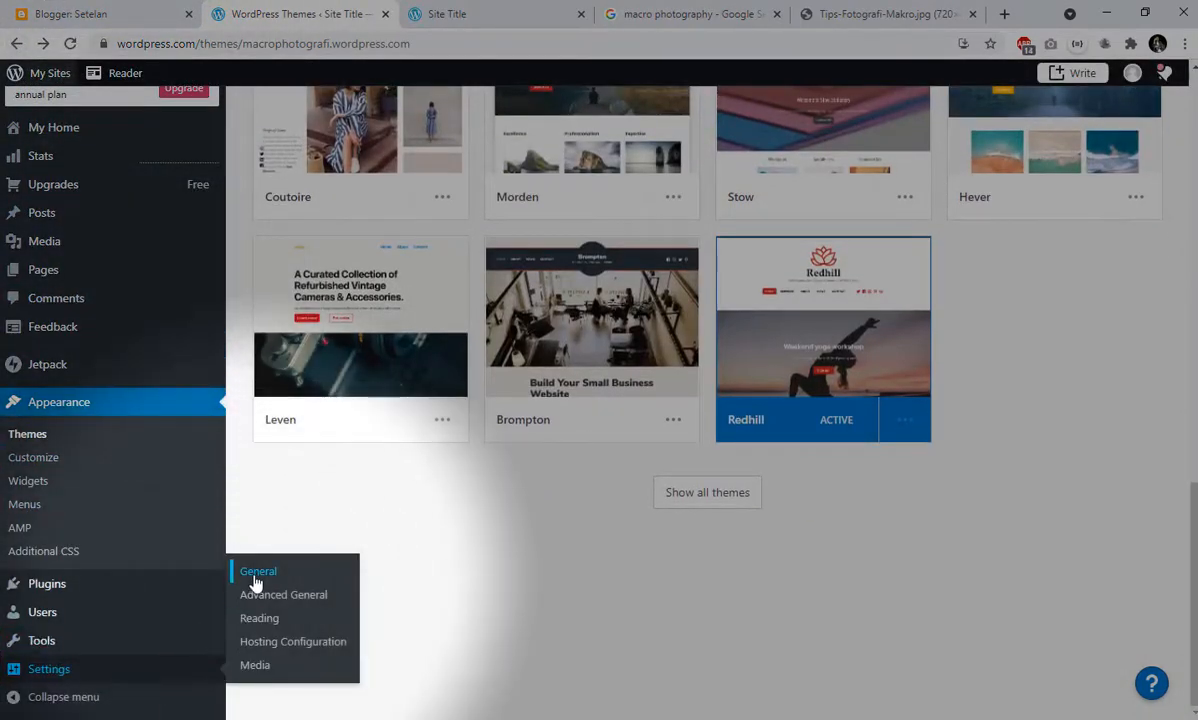
click(258, 573)
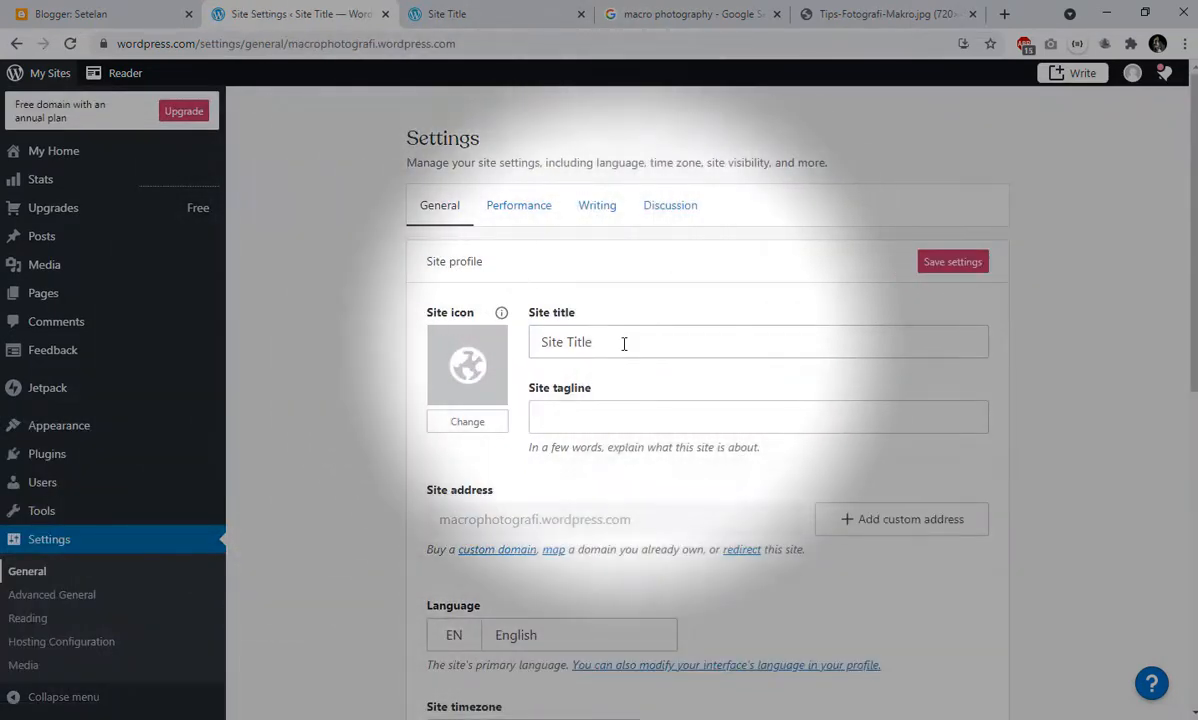
drag(636, 342, 527, 369)
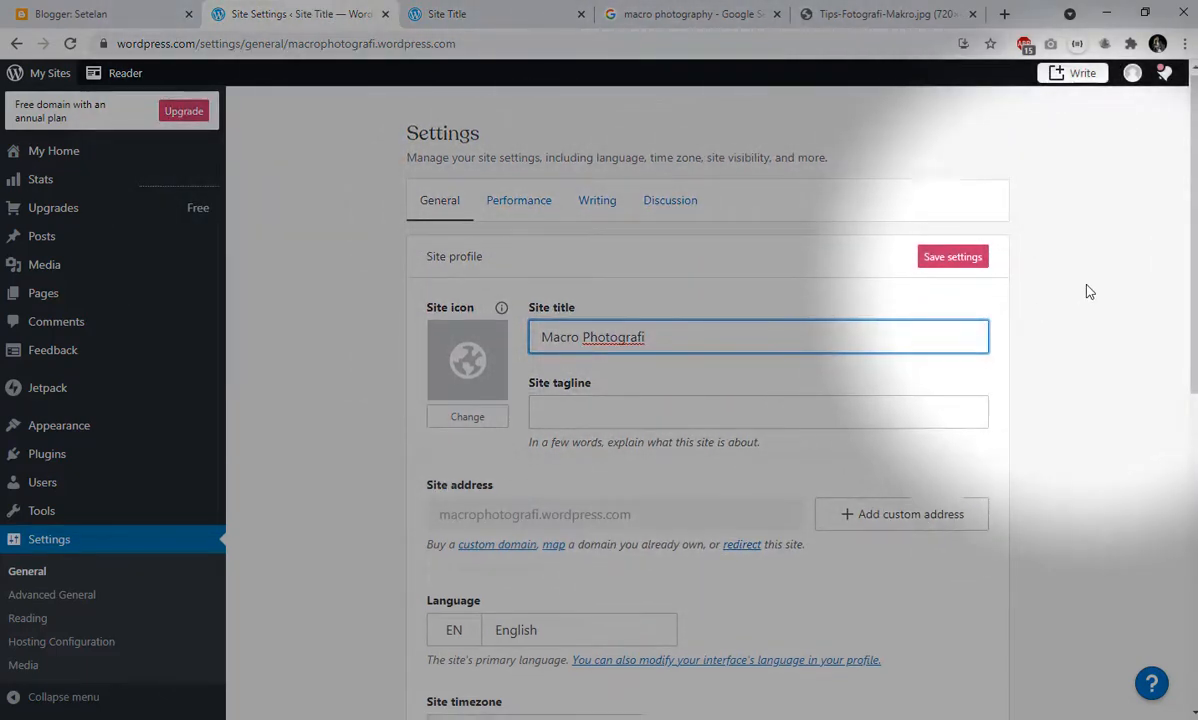
scroll(965, 225, down, 2)
scroll(966, 224, down, 3)
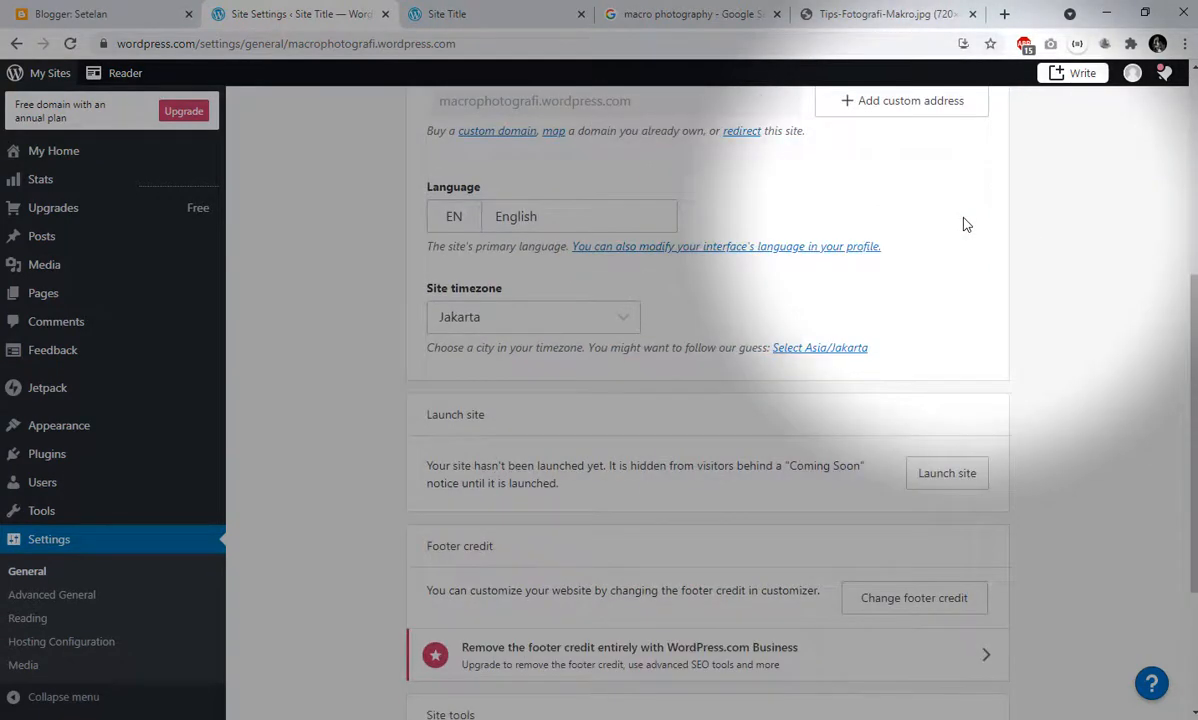
scroll(965, 225, down, 2)
scroll(965, 225, up, 5)
scroll(963, 225, up, 2)
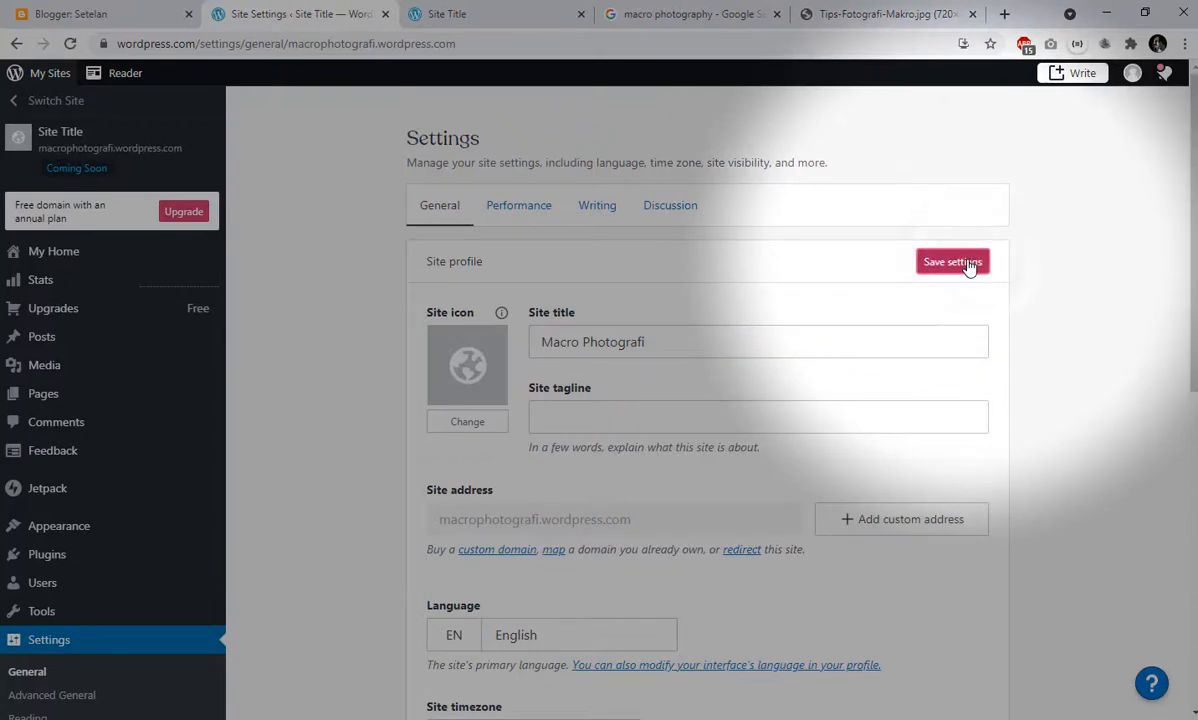
click(966, 263)
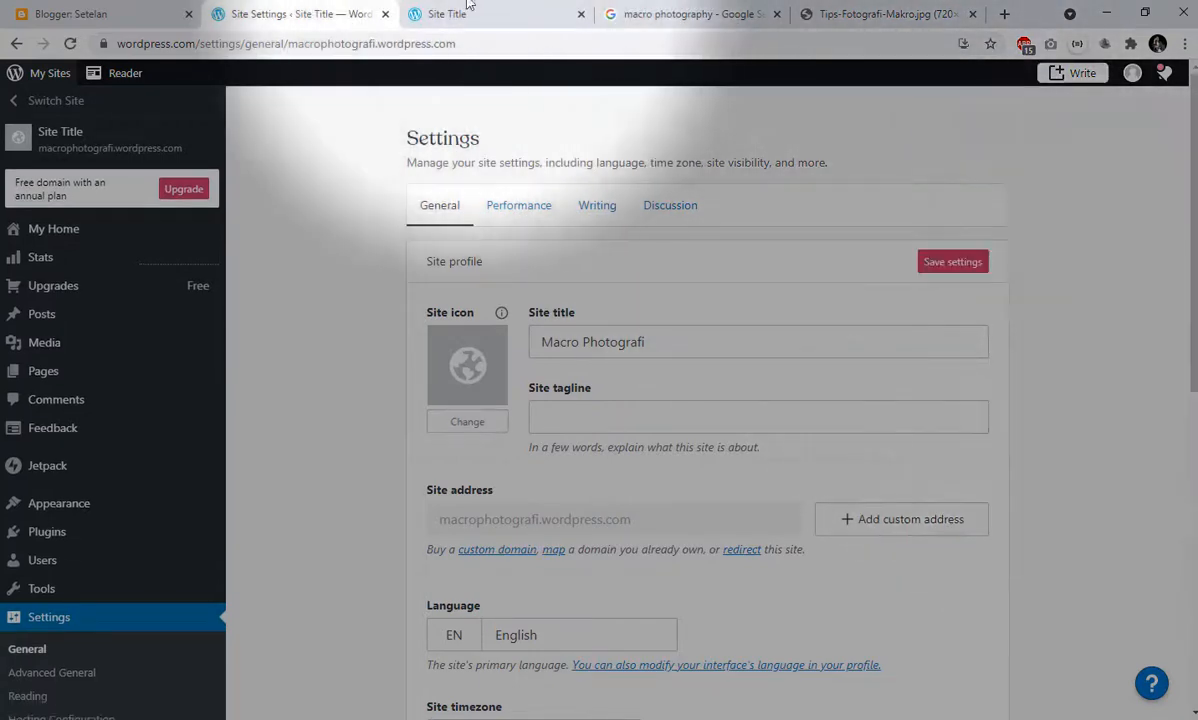
- Reload the front end of the site and check the homepage with the new site title
click(474, 10)
click(70, 43)
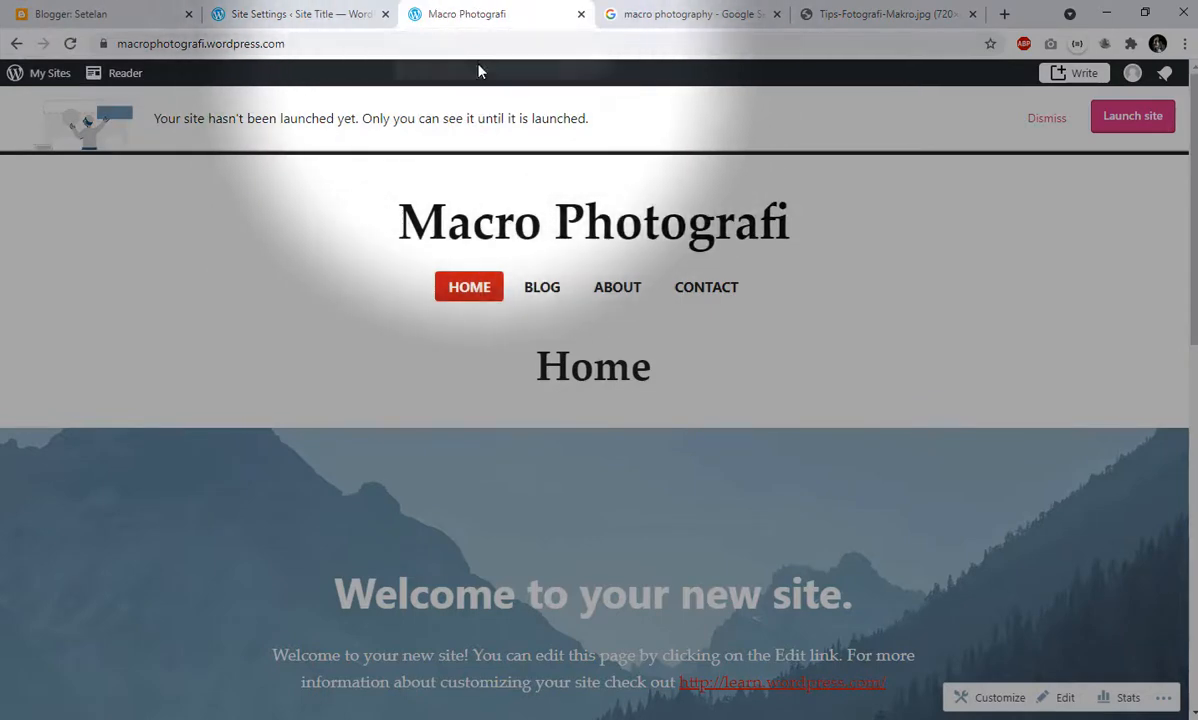
scroll(650, 350, down, 6)
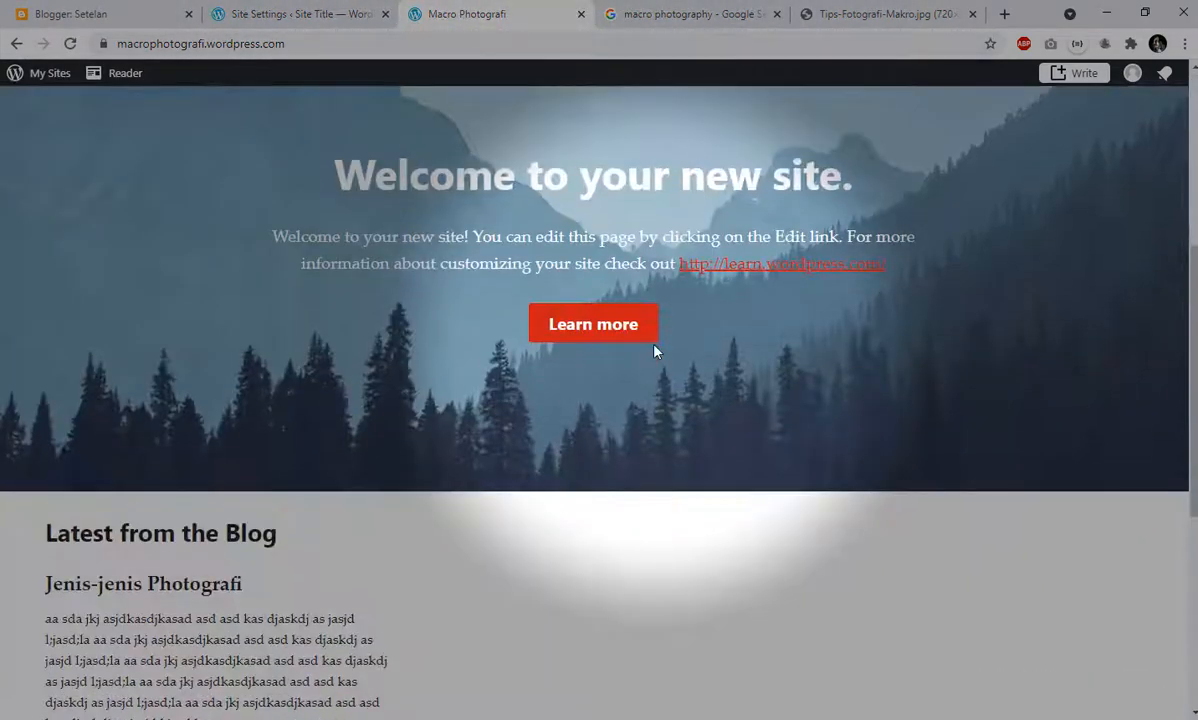
scroll(643, 310, down, 1)
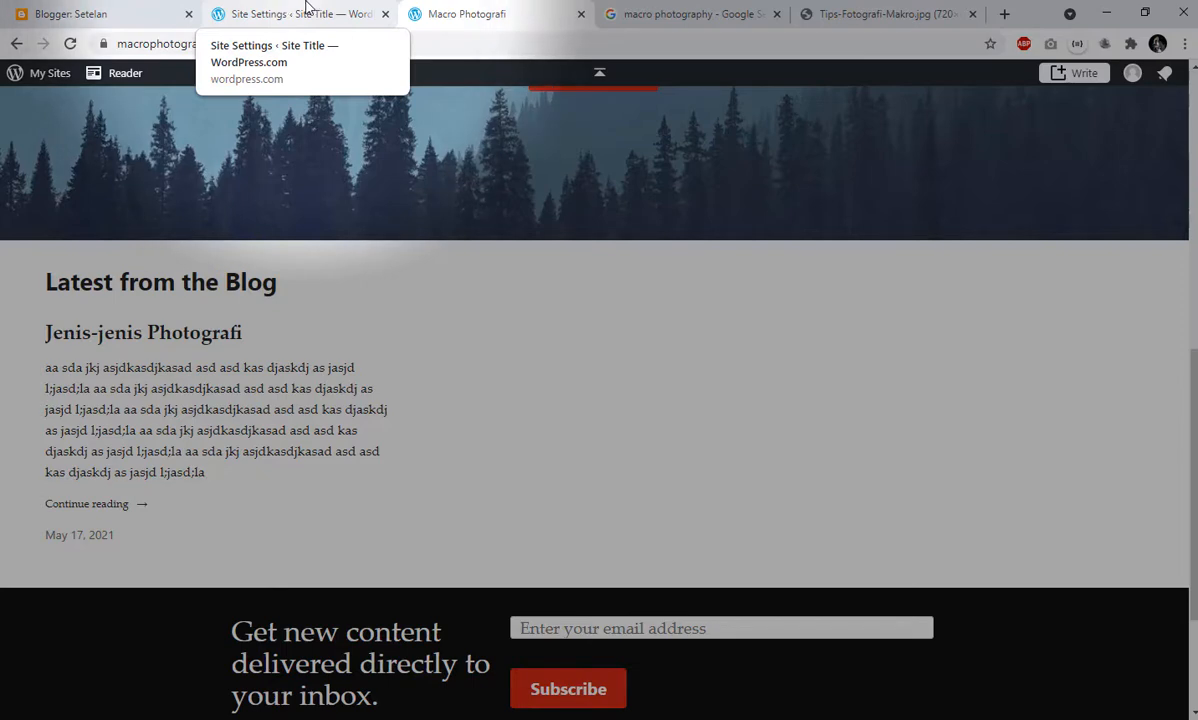
- Look over the general site settings and check the web address on the WordPress site's front end
click(307, 12)
scroll(166, 460, down, 3)
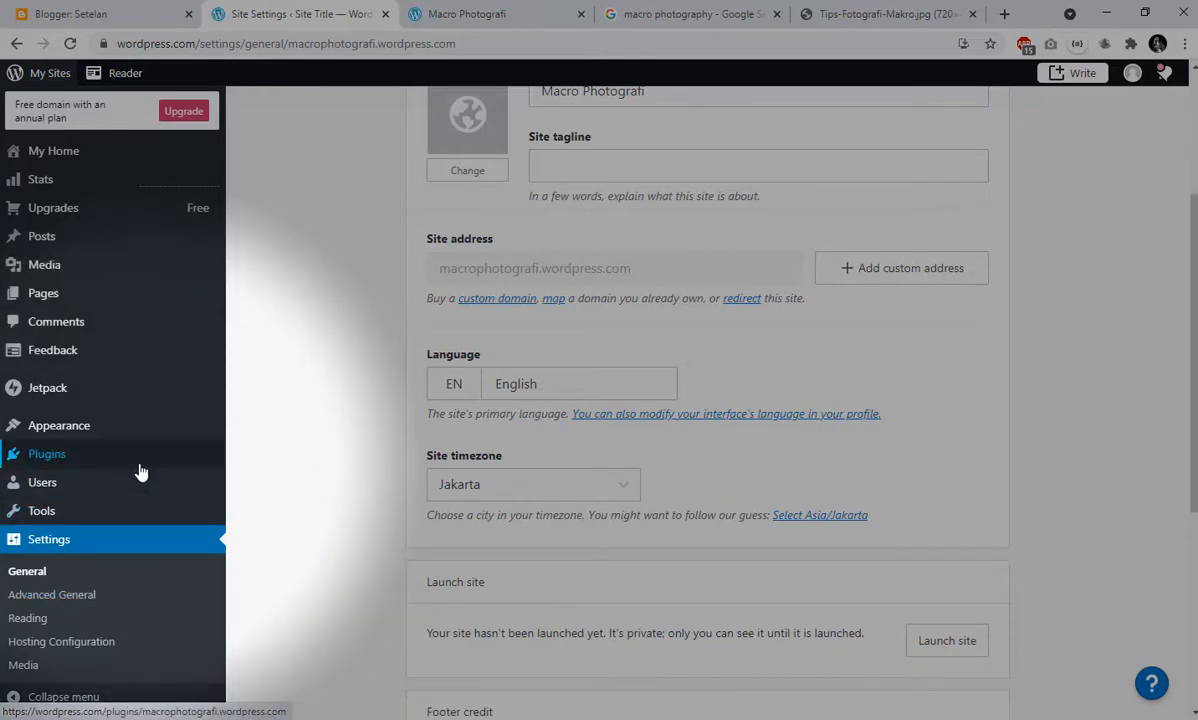
scroll(345, 440, up, 3)
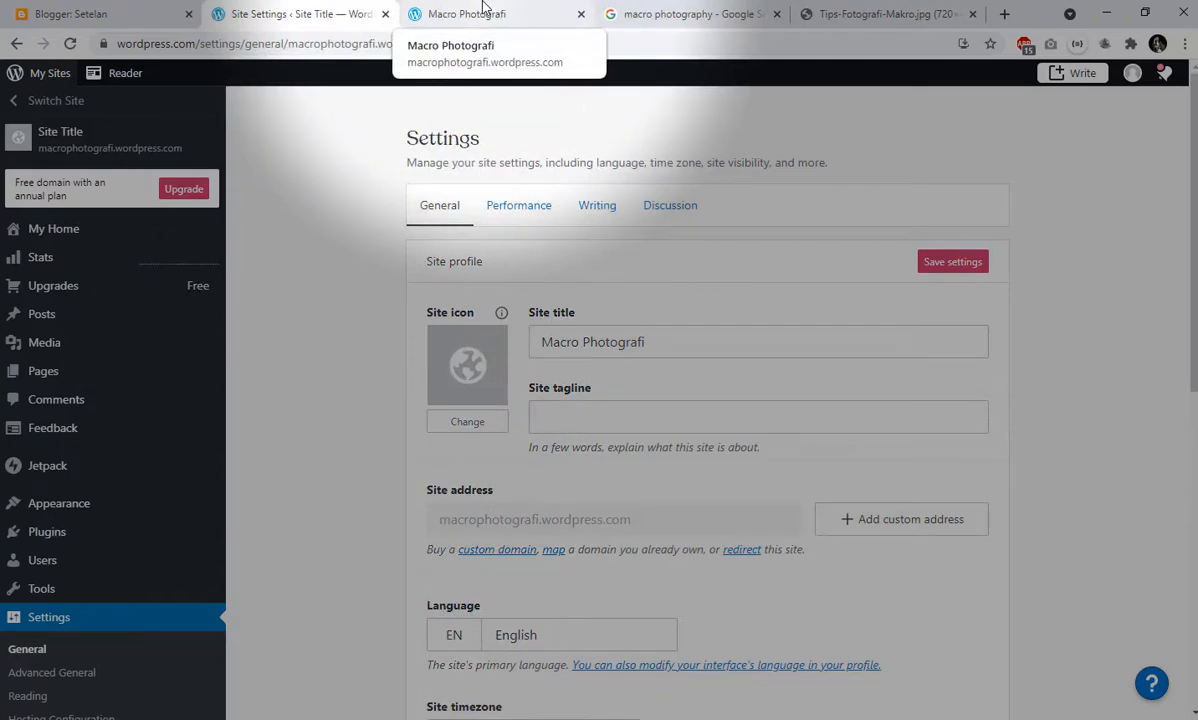
click(483, 12)
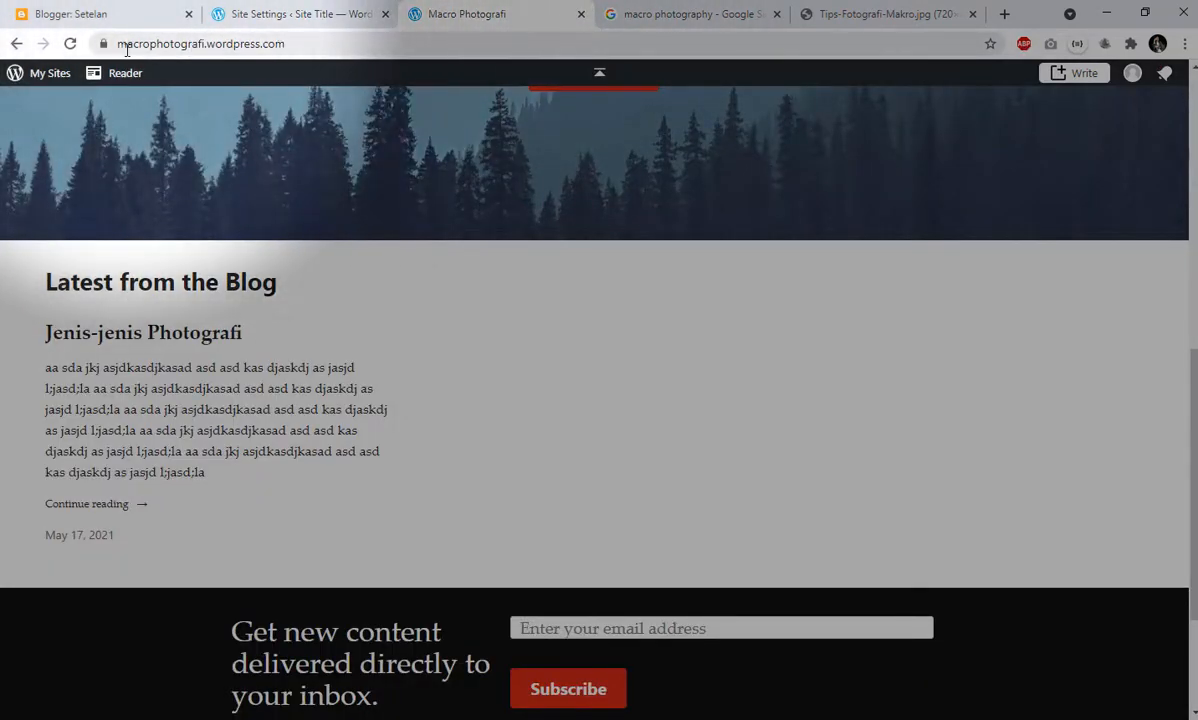
click(213, 46)
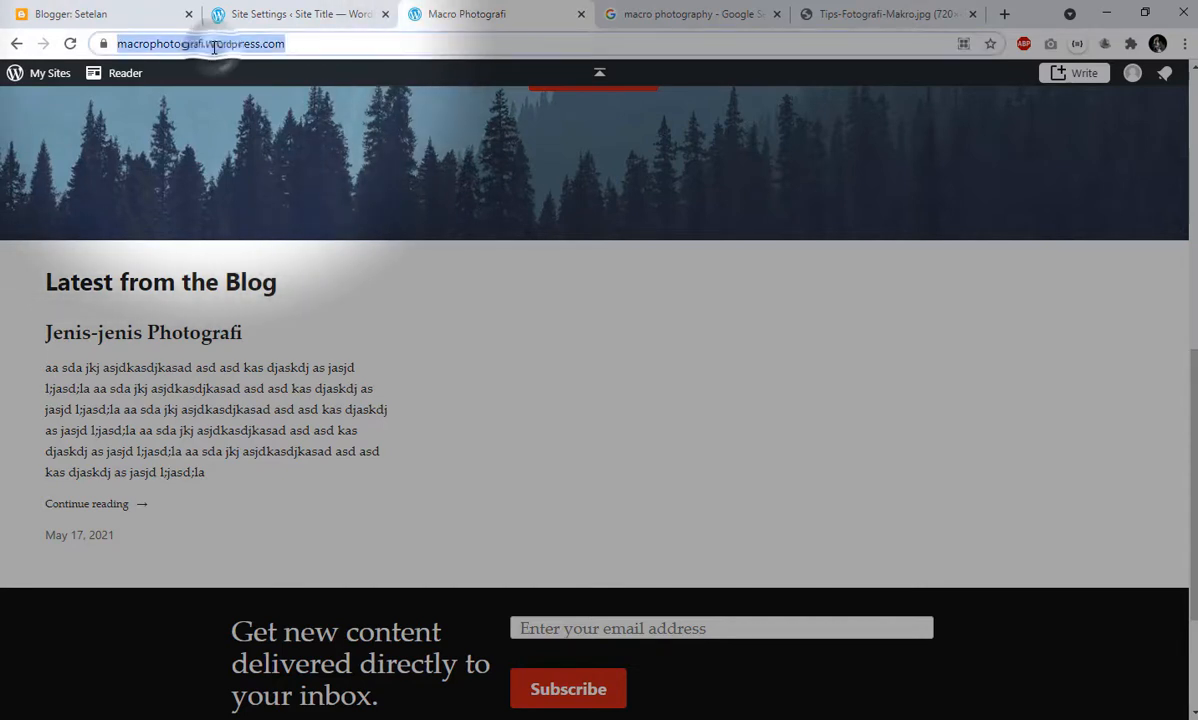
- Switch to Blogger, choose the Macro Photografi blog and view its list of posts
click(90, 10)
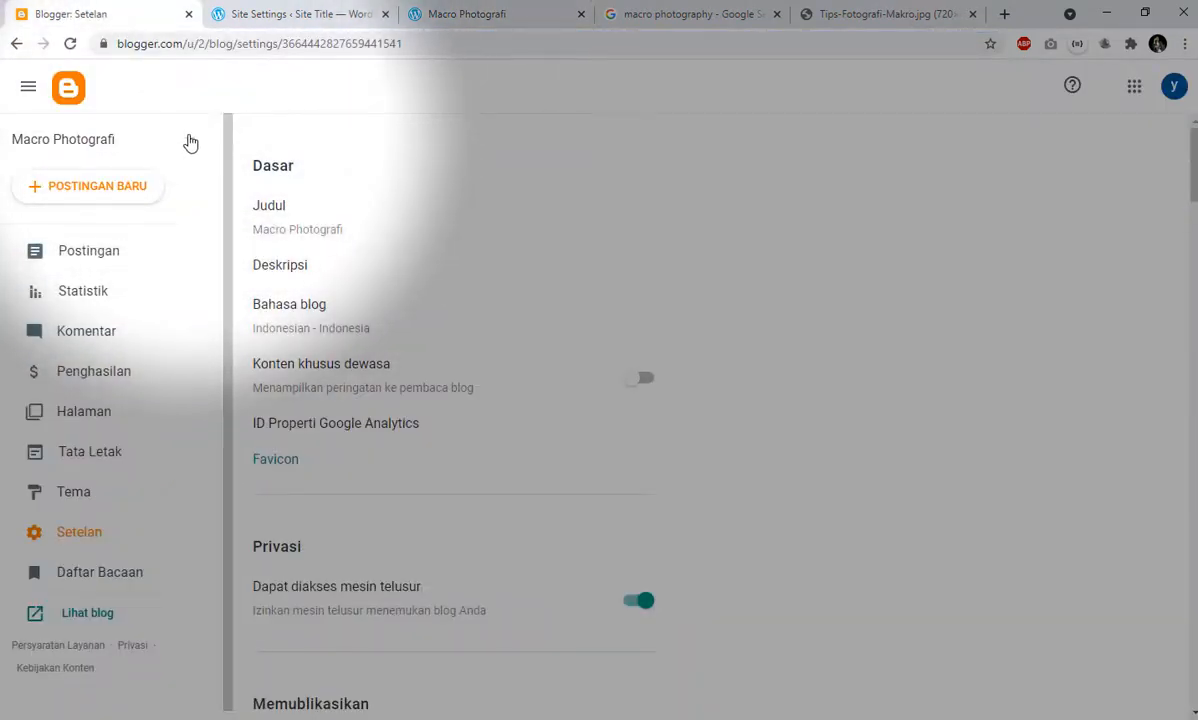
click(190, 140)
right_click(94, 180)
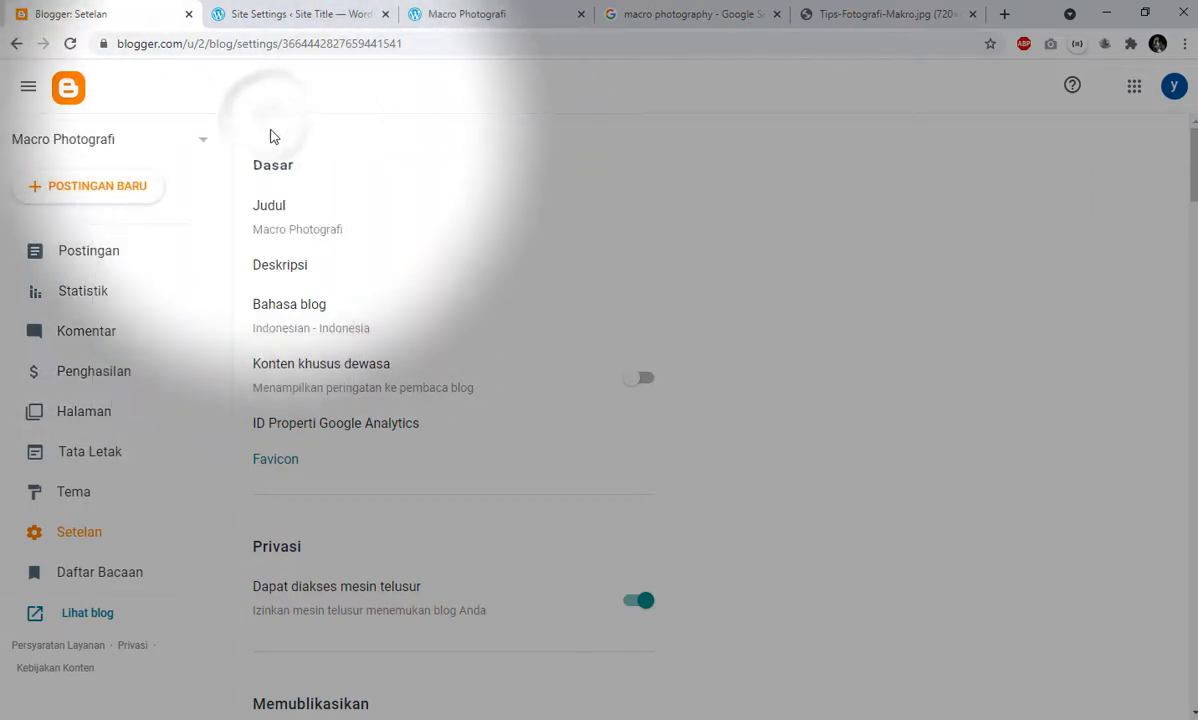
click(60, 142)
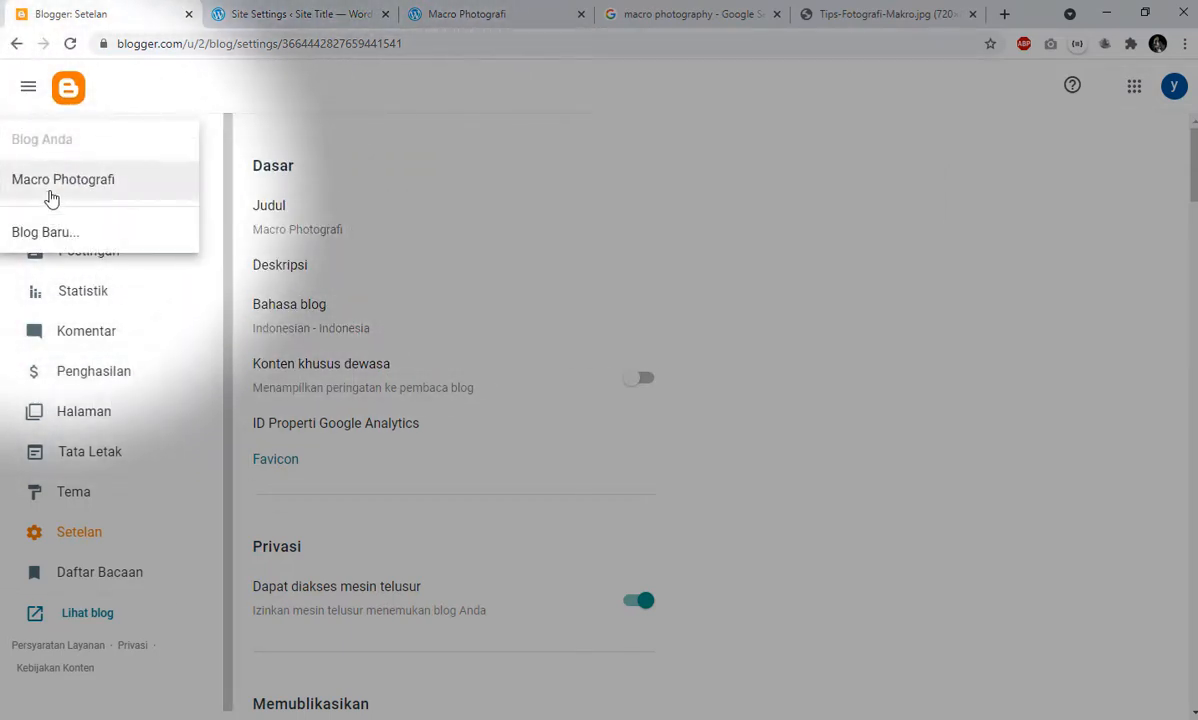
click(53, 181)
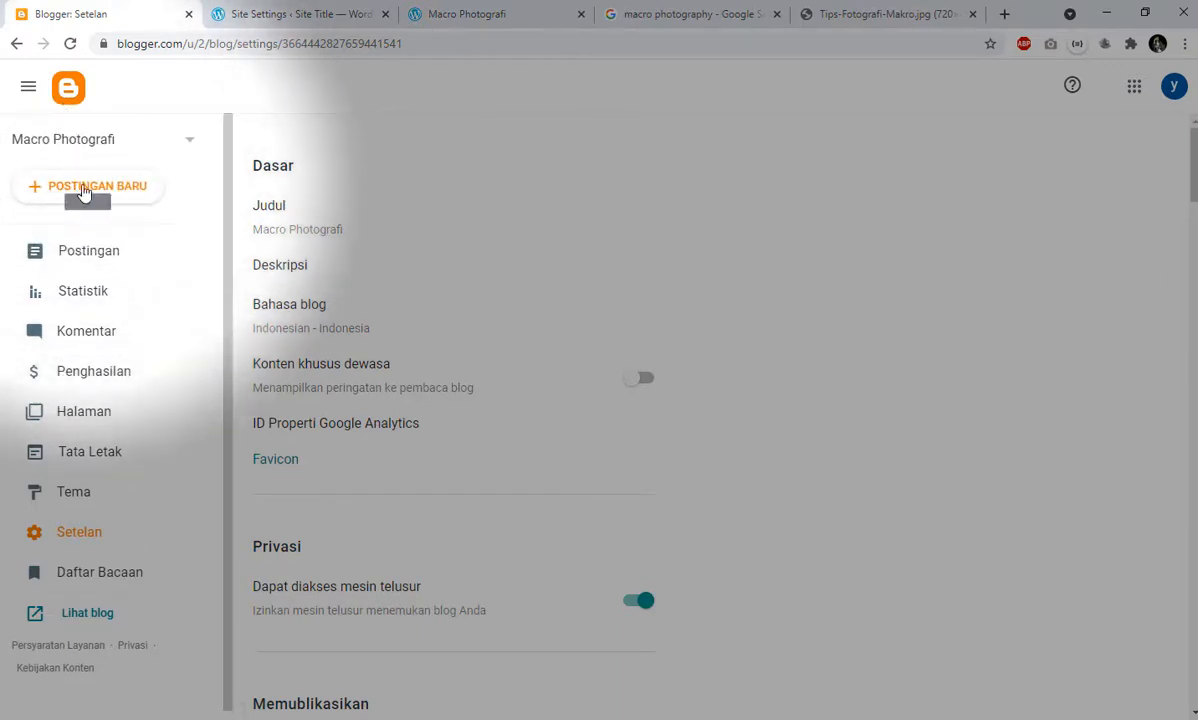
click(65, 98)
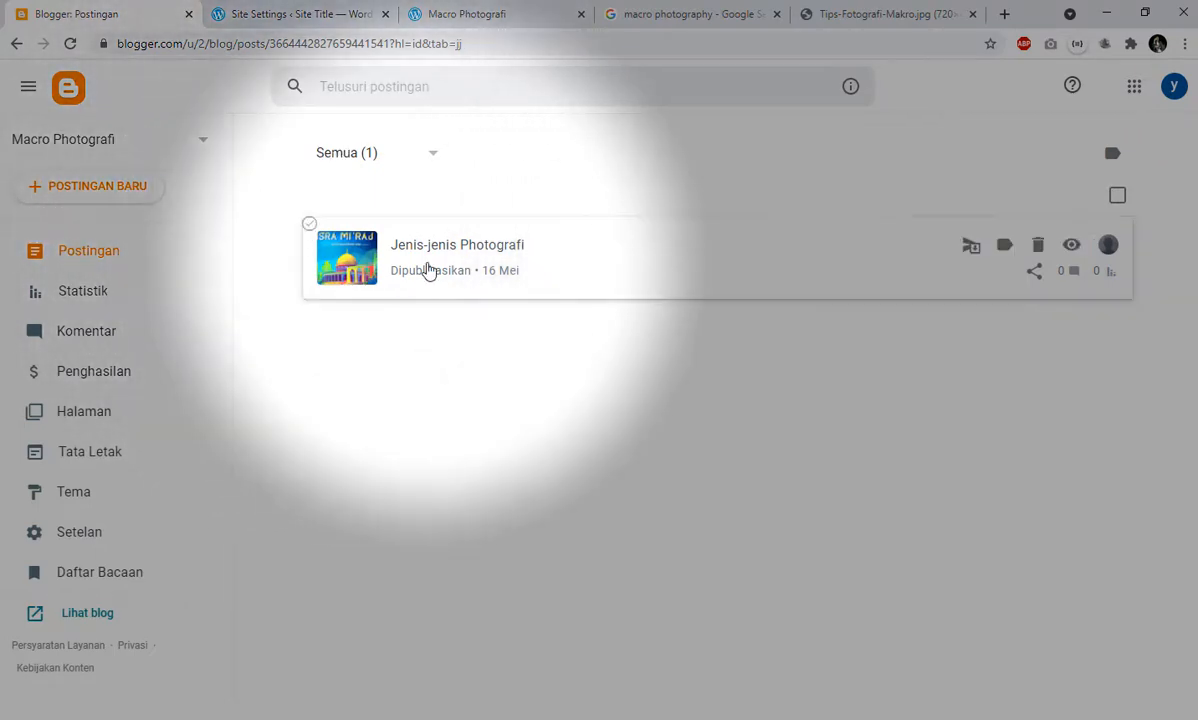
right_click(428, 268)
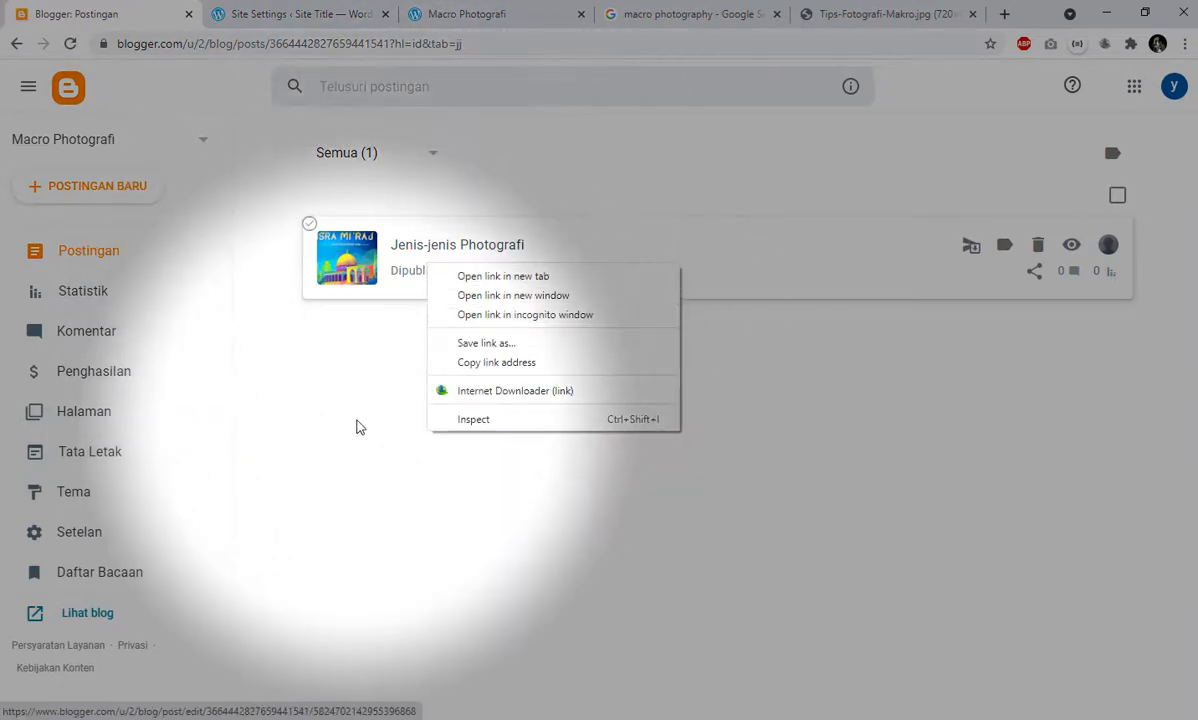
click(355, 423)
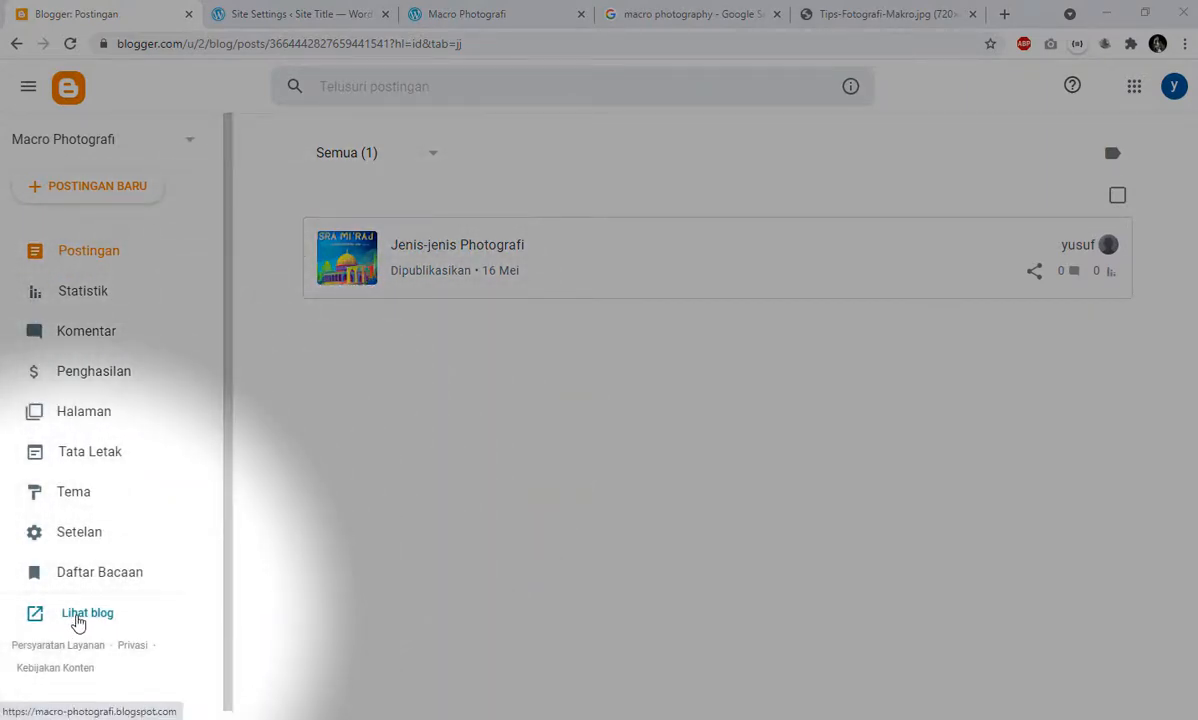
- Open the public Macro Photografi blog from Blogger and compare its web address with the WordPress site's address
click(84, 613)
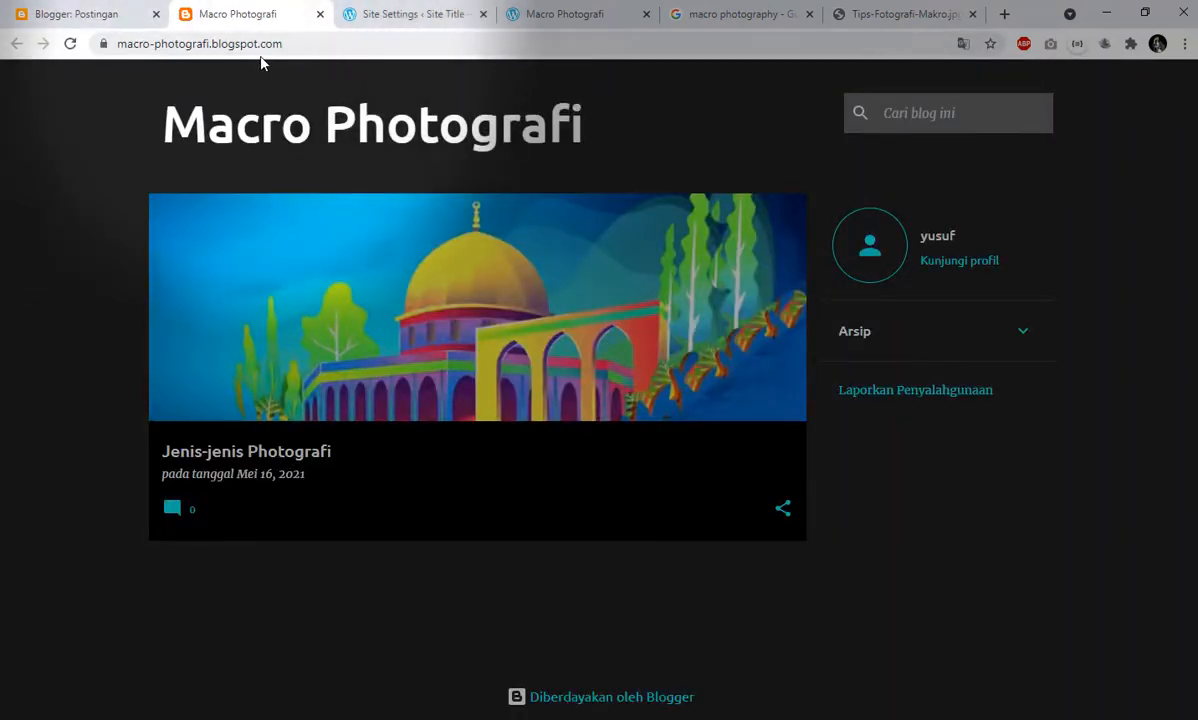
click(321, 43)
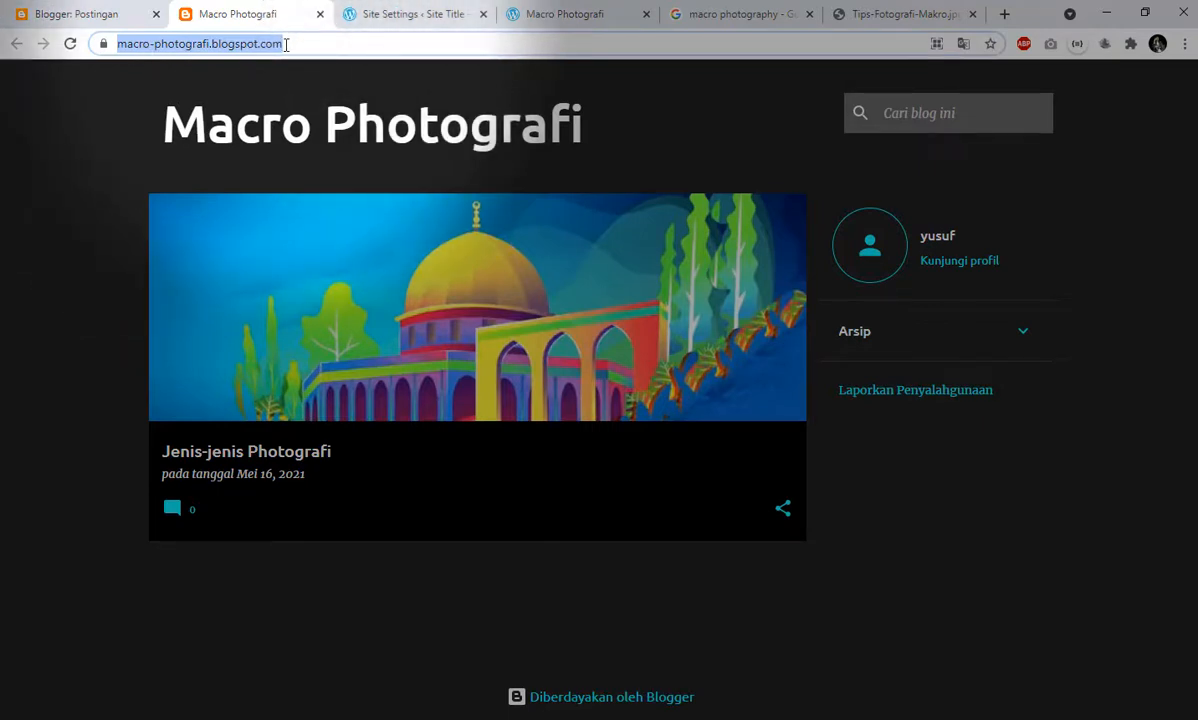
click(580, 12)
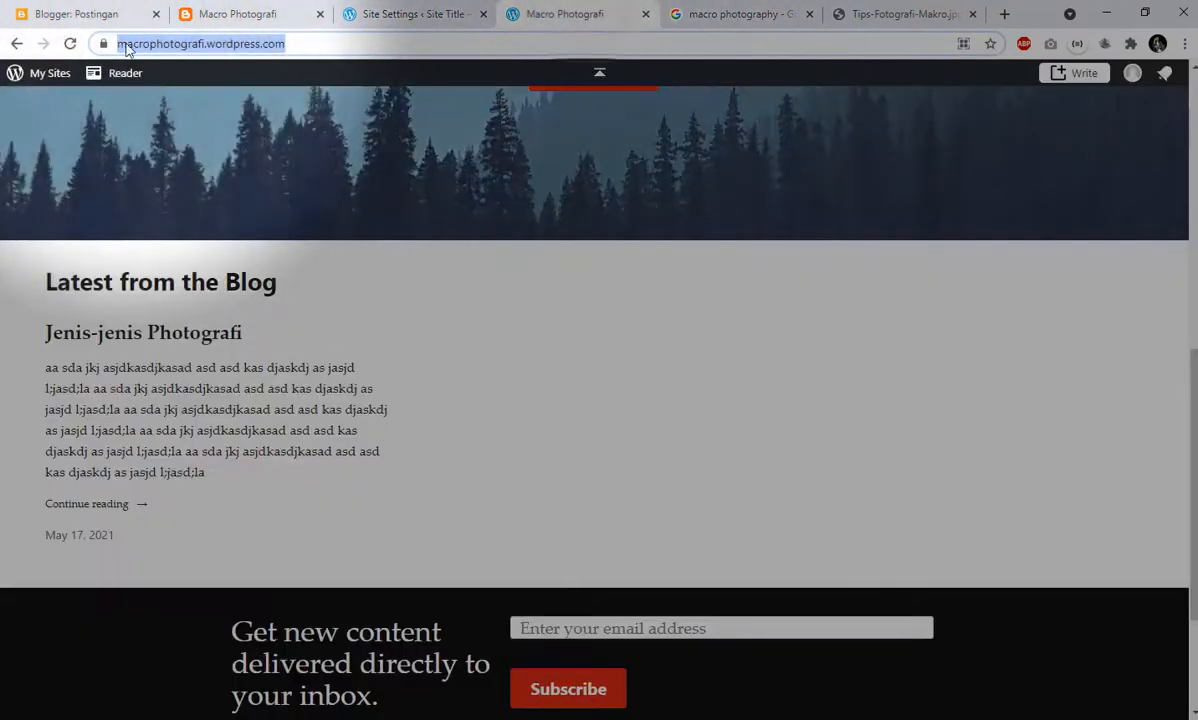
click(307, 47)
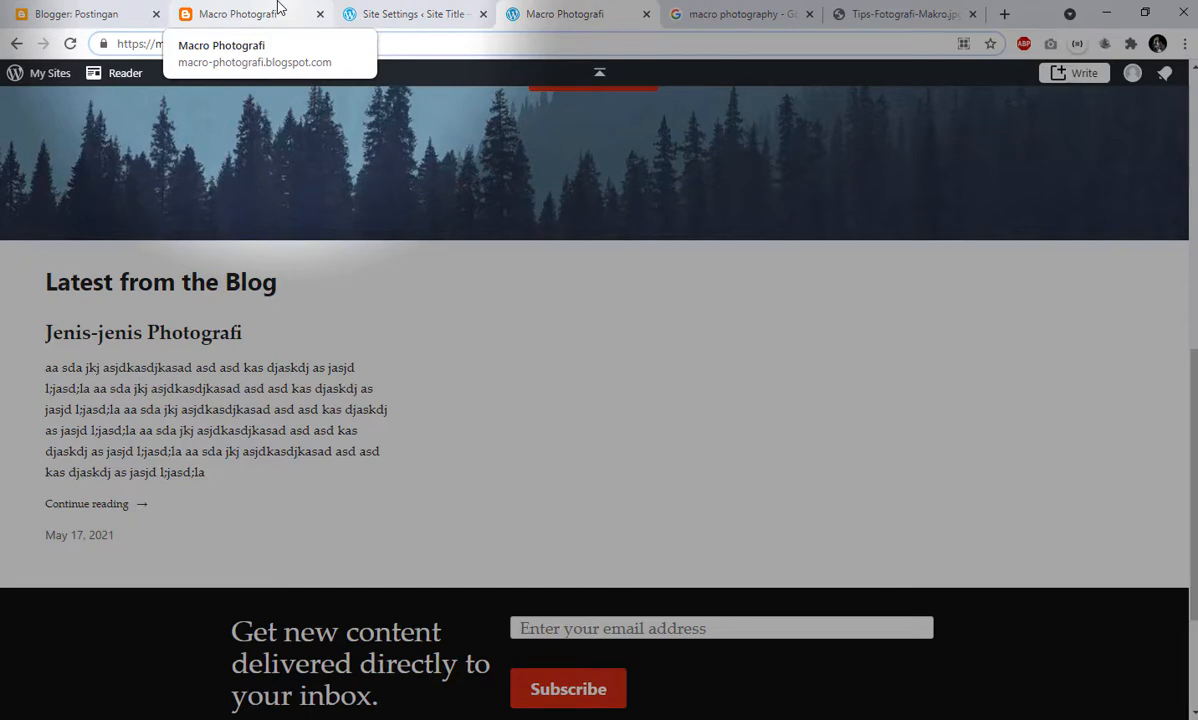
click(280, 10)
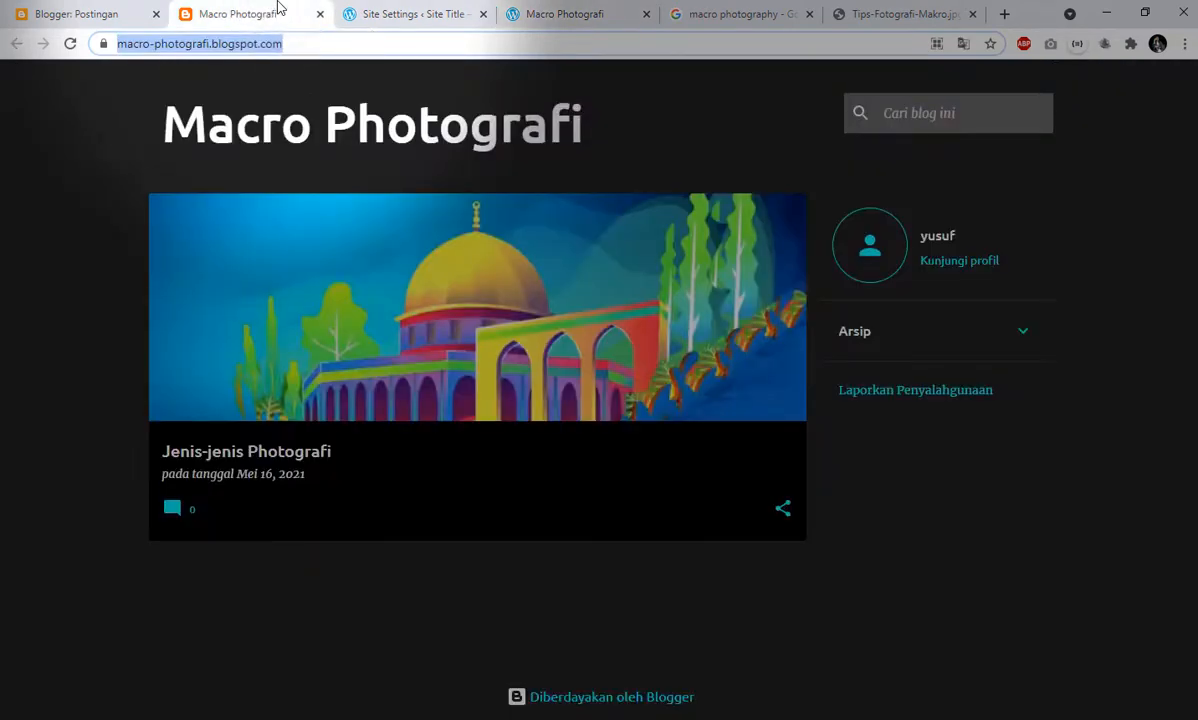
click(585, 8)
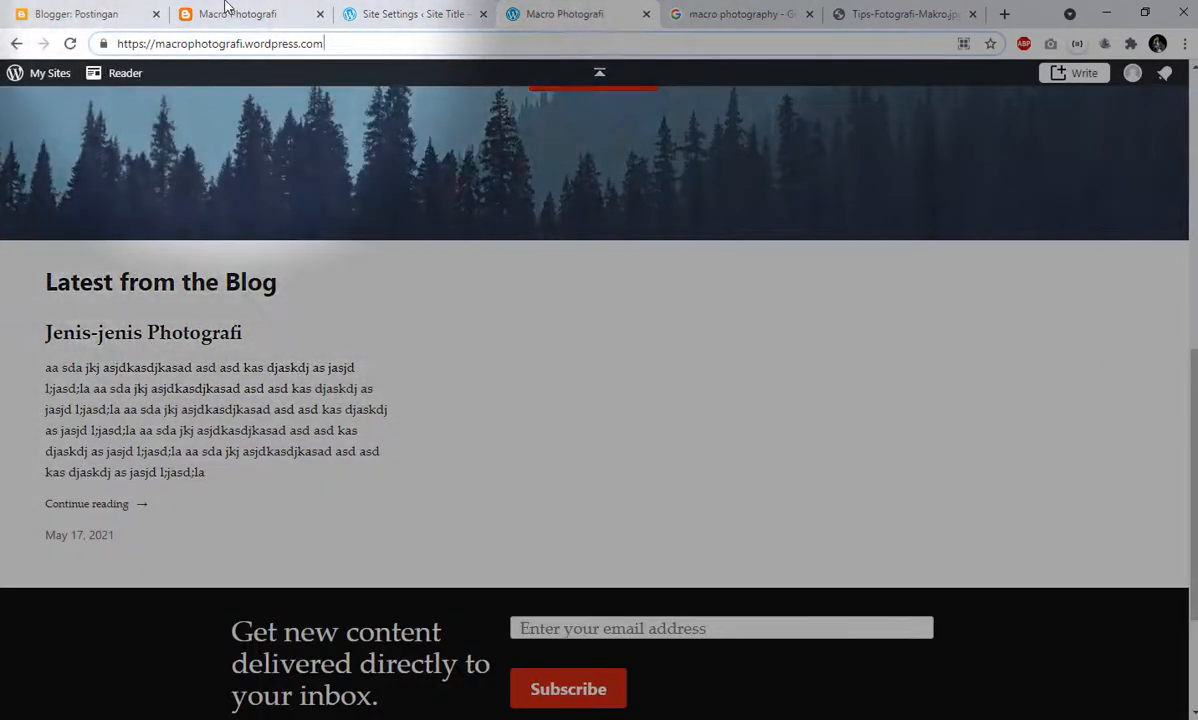
click(228, 10)
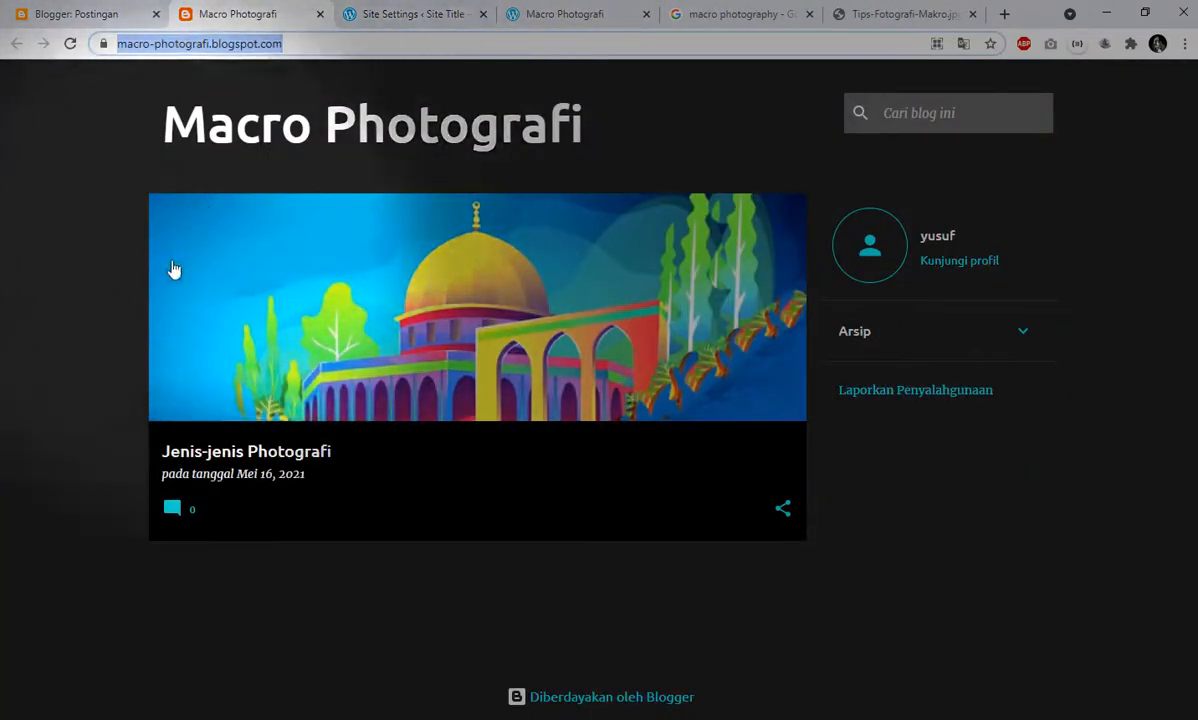
click(96, 415)
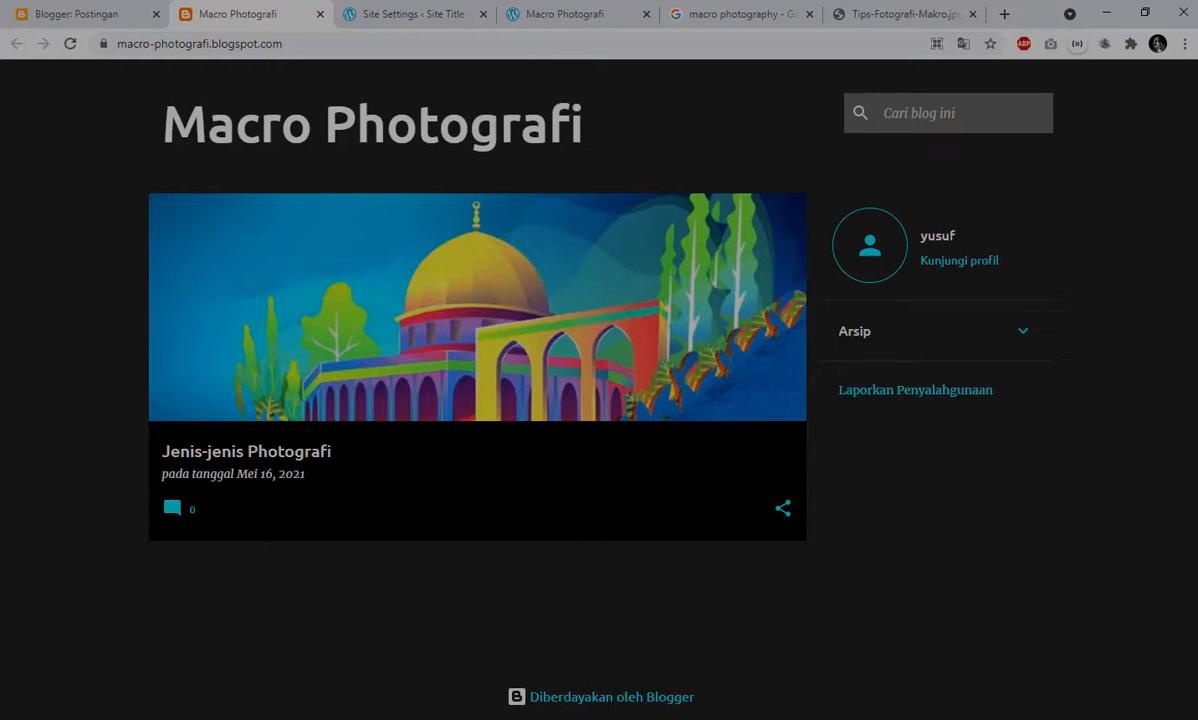
- Review the WordPress site settings and compare the WordPress homepage with the public Blogger blog once more
click(420, 13)
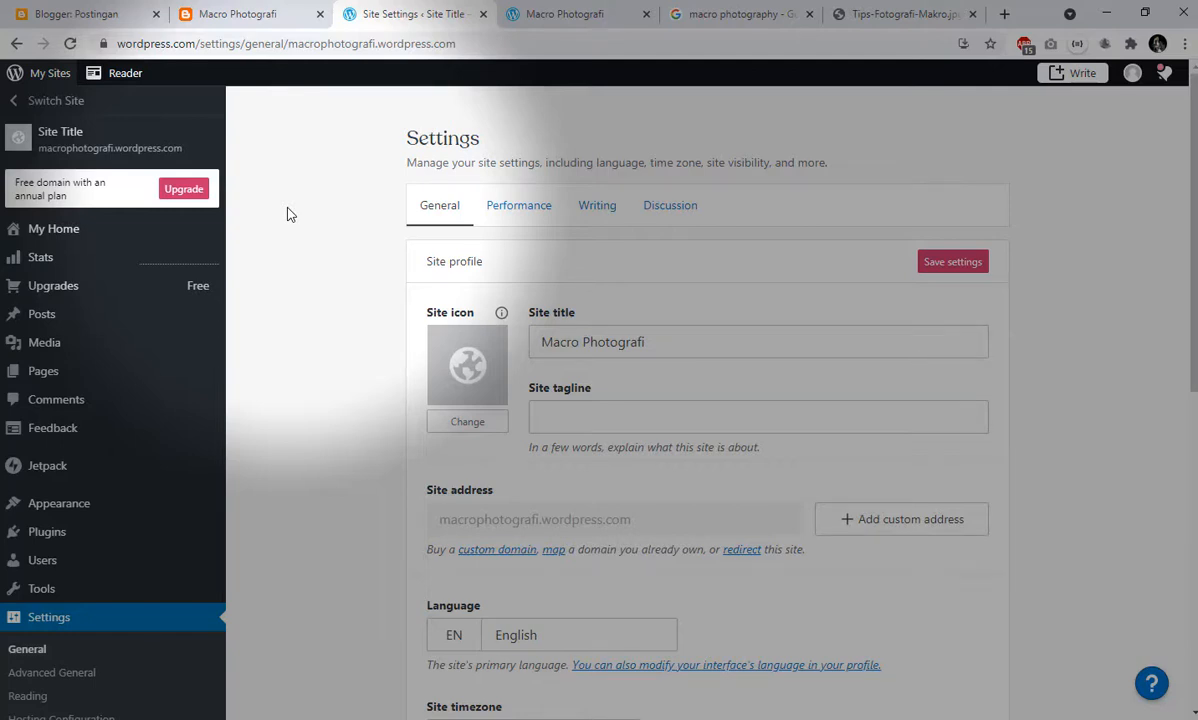
click(243, 11)
click(401, 13)
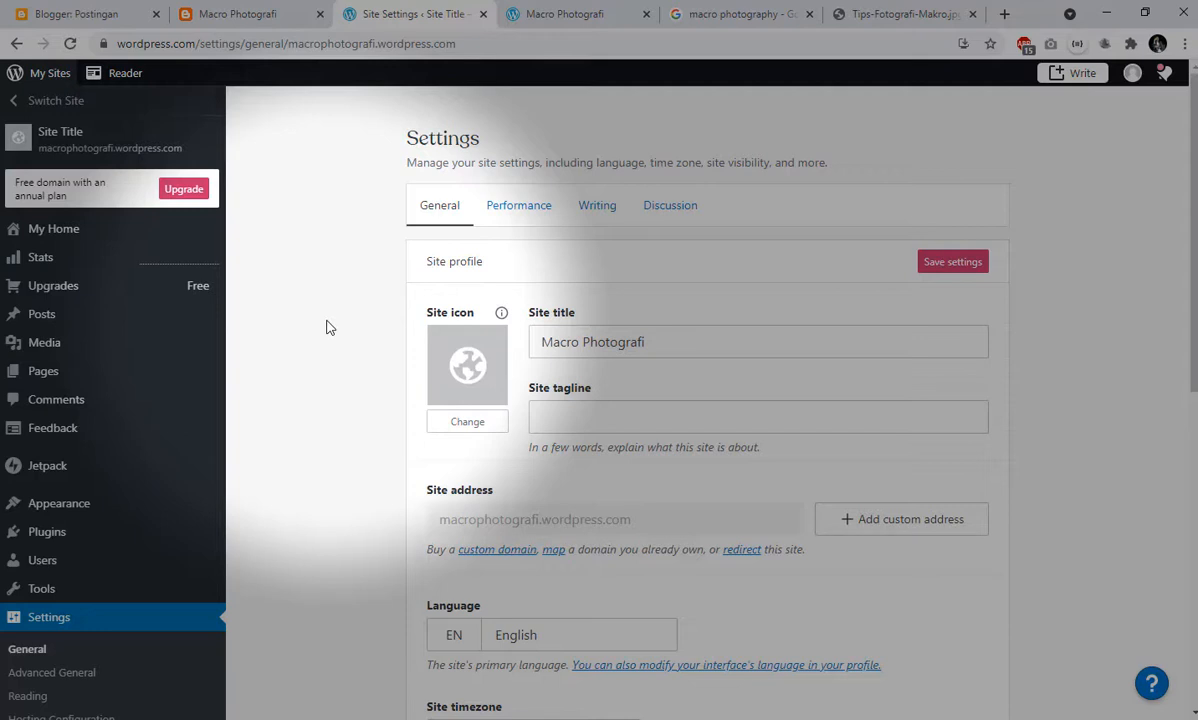
click(538, 8)
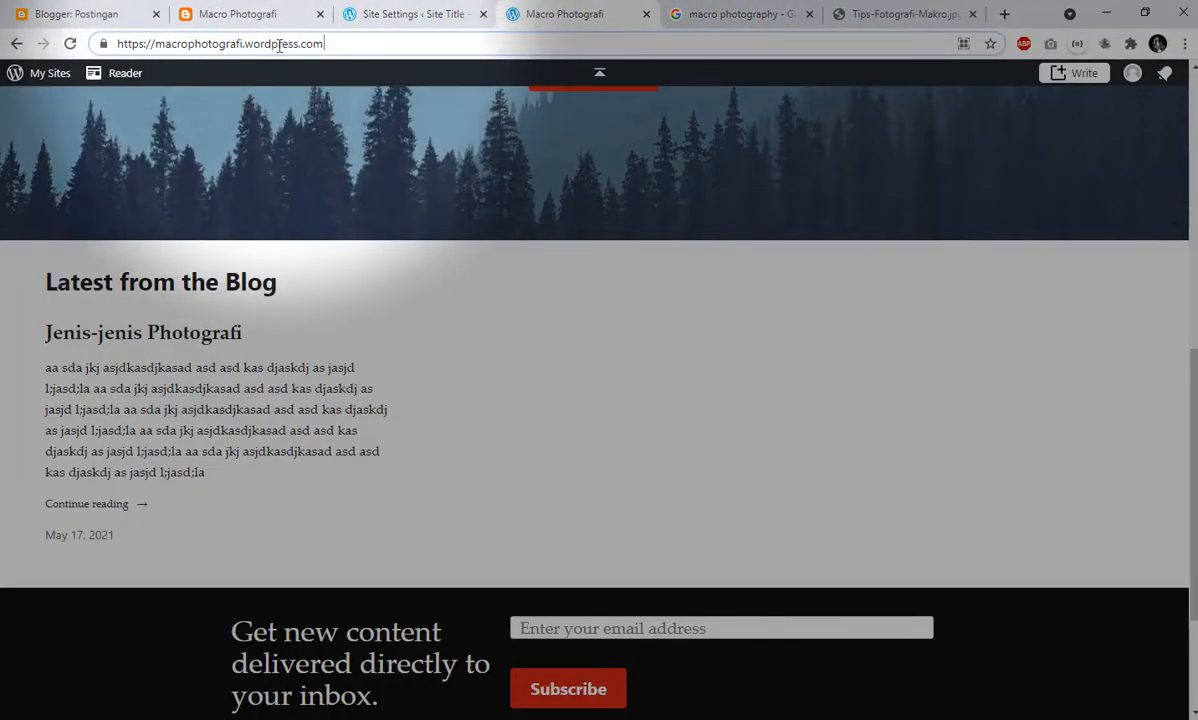
click(284, 7)
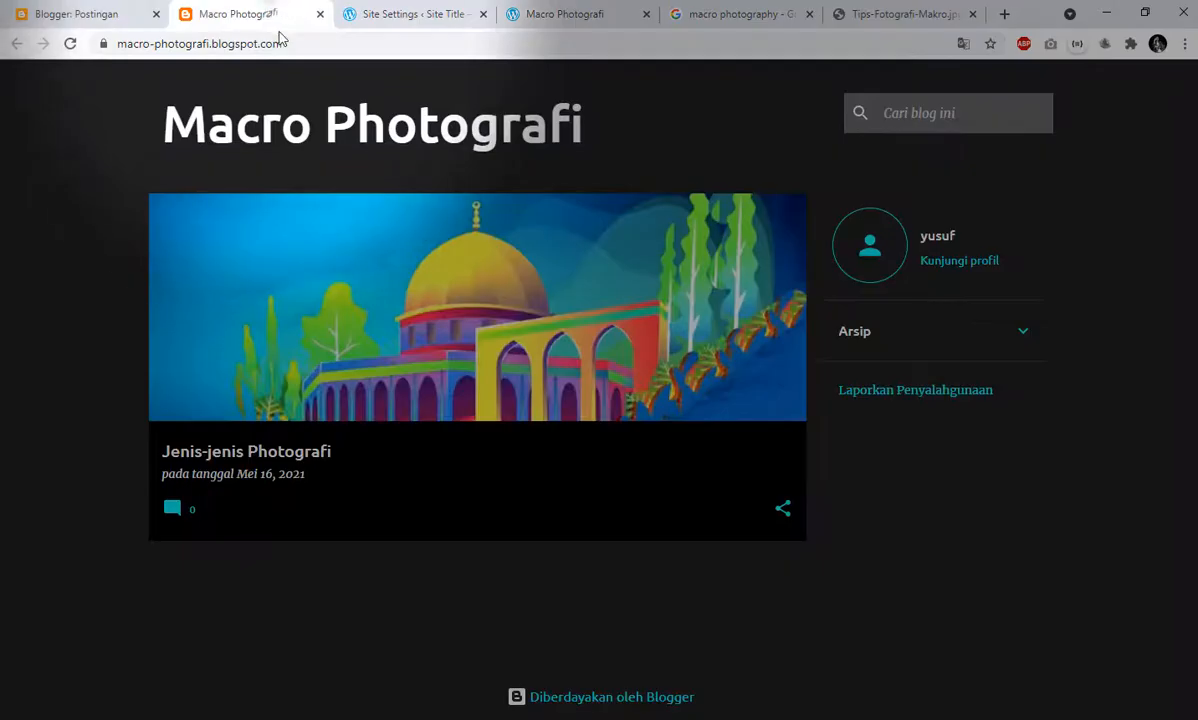
click(556, 9)
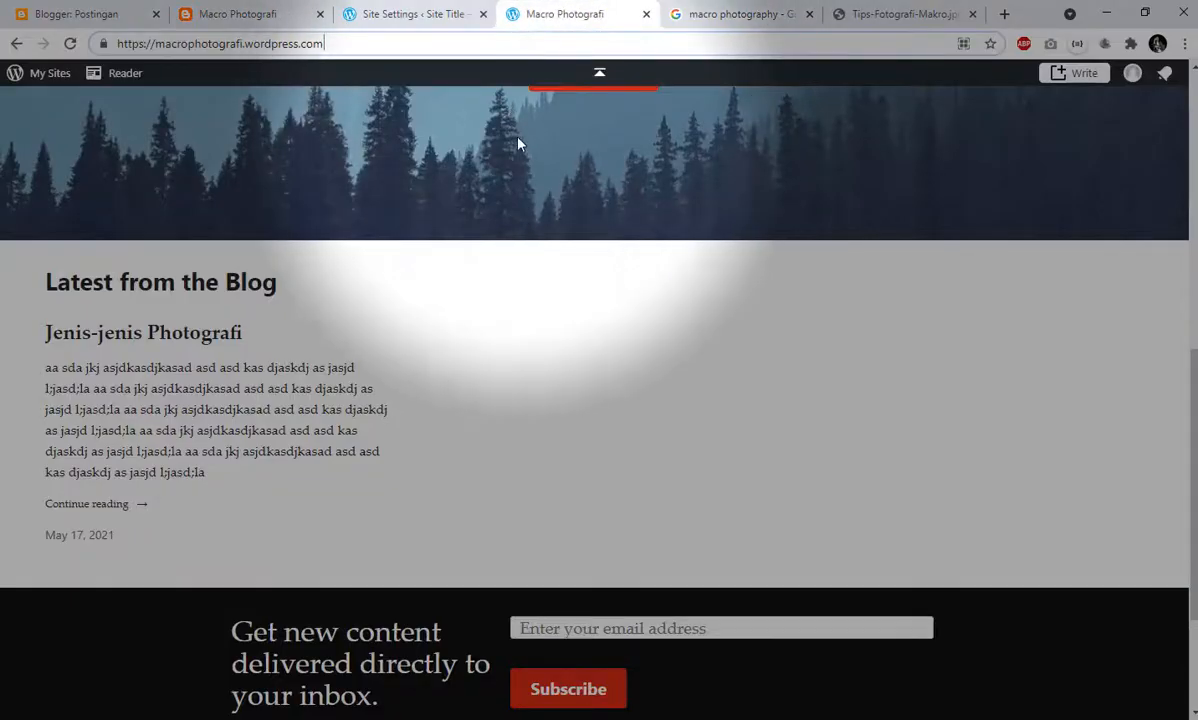